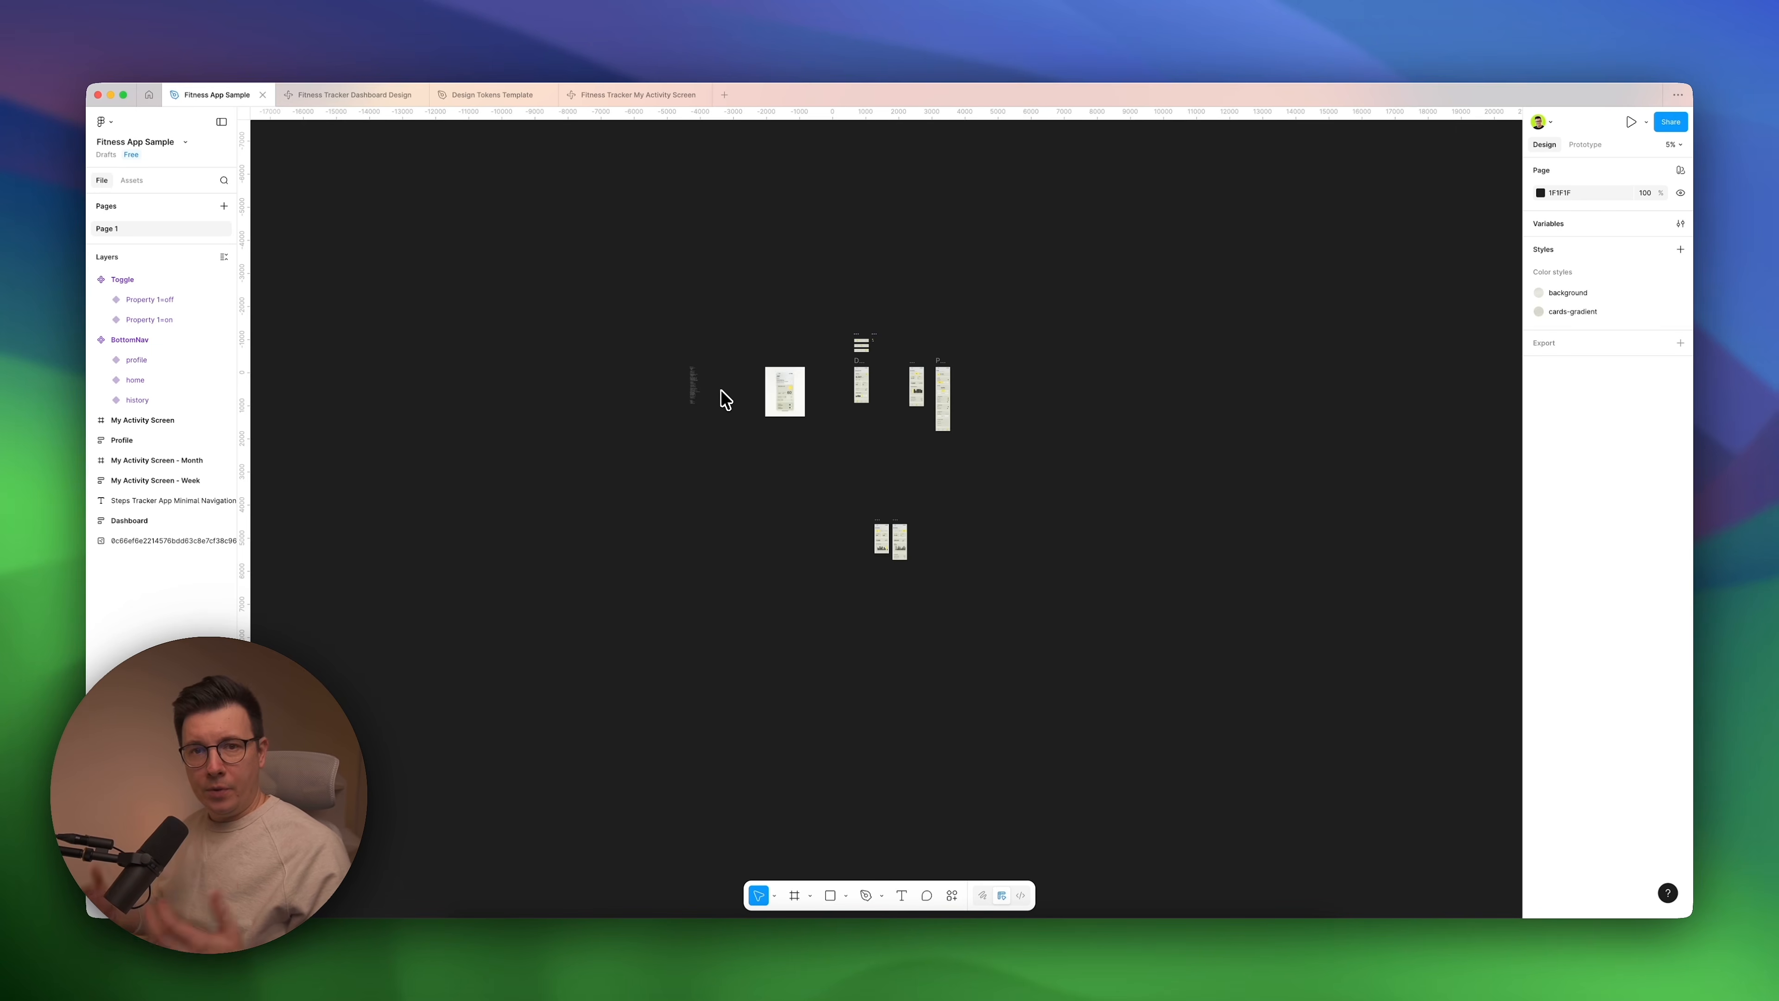
Read through the Steps Tracker App outline on the canvas, from the minimal navigation structure to the extra features.
{"action": "scroll", "coordinate": [720, 391], "scroll_direction": "left", "scroll_amount": 1}
{"action": "scroll", "coordinate": [721, 391], "scroll_direction": "up", "scroll_amount": 10}
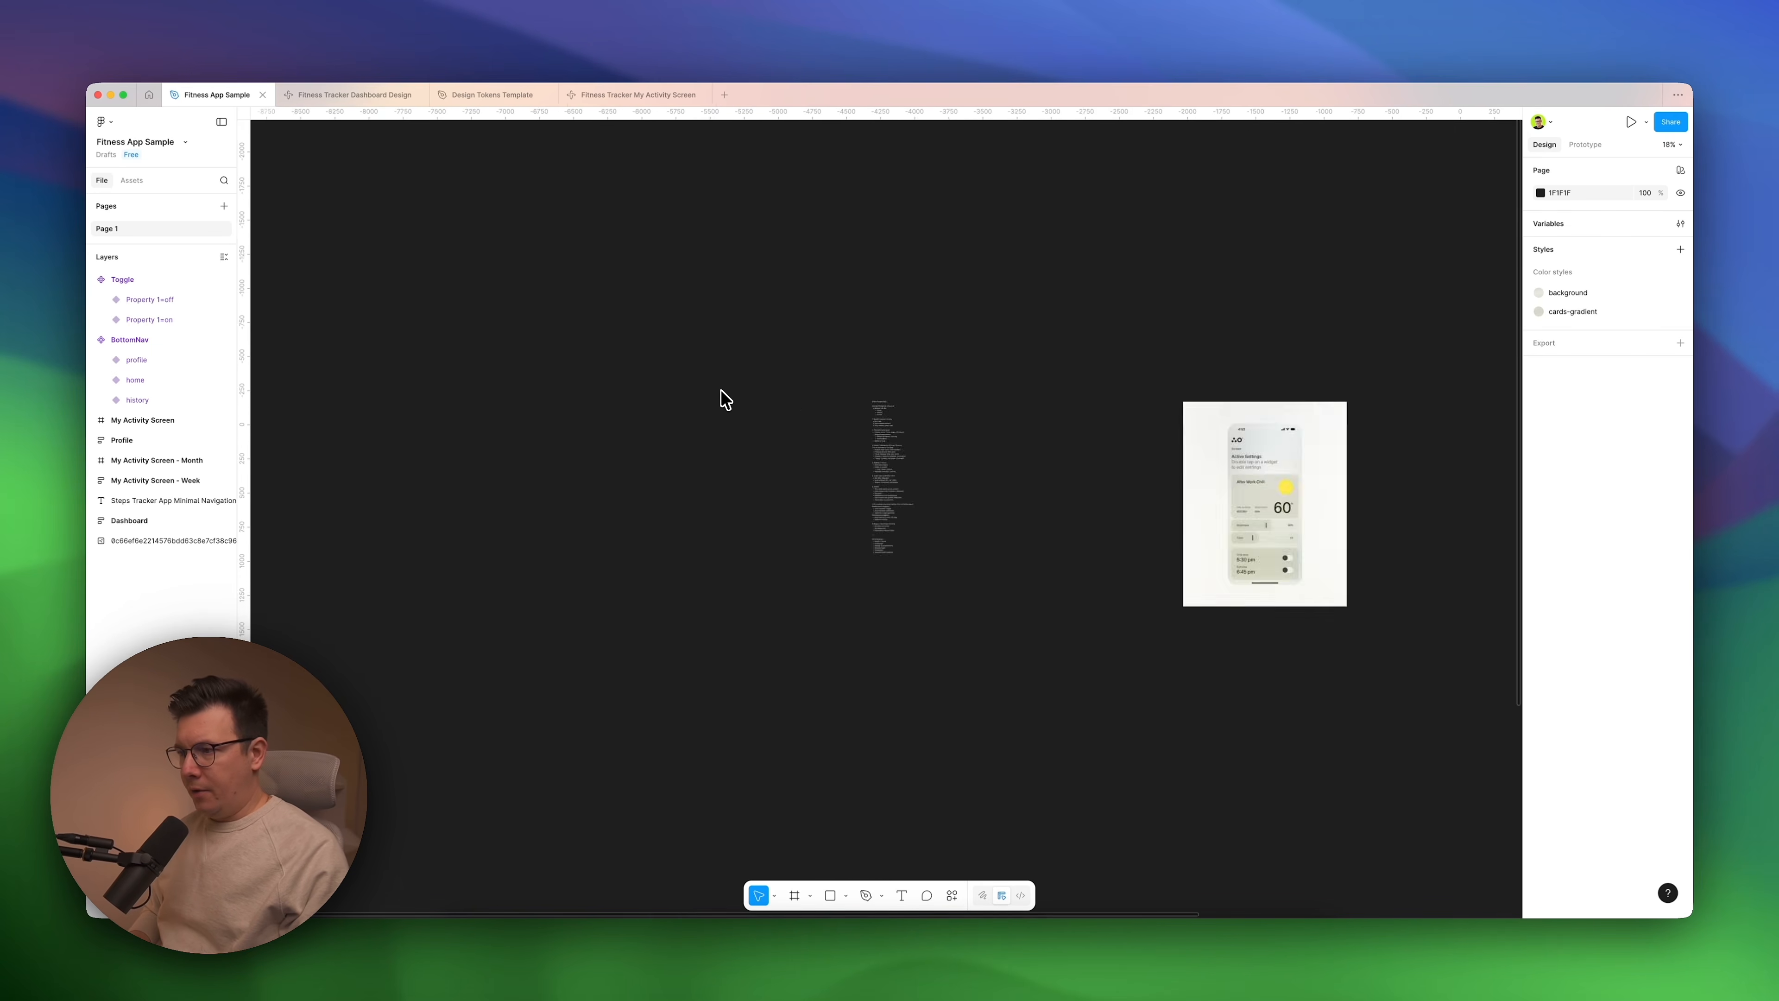
{"action": "scroll", "coordinate": [1067, 383], "scroll_direction": "right", "scroll_amount": 1}
{"action": "scroll", "coordinate": [1071, 392], "scroll_direction": "right", "scroll_amount": 2}
{"action": "scroll", "coordinate": [945, 409], "scroll_direction": "up", "scroll_amount": 6}
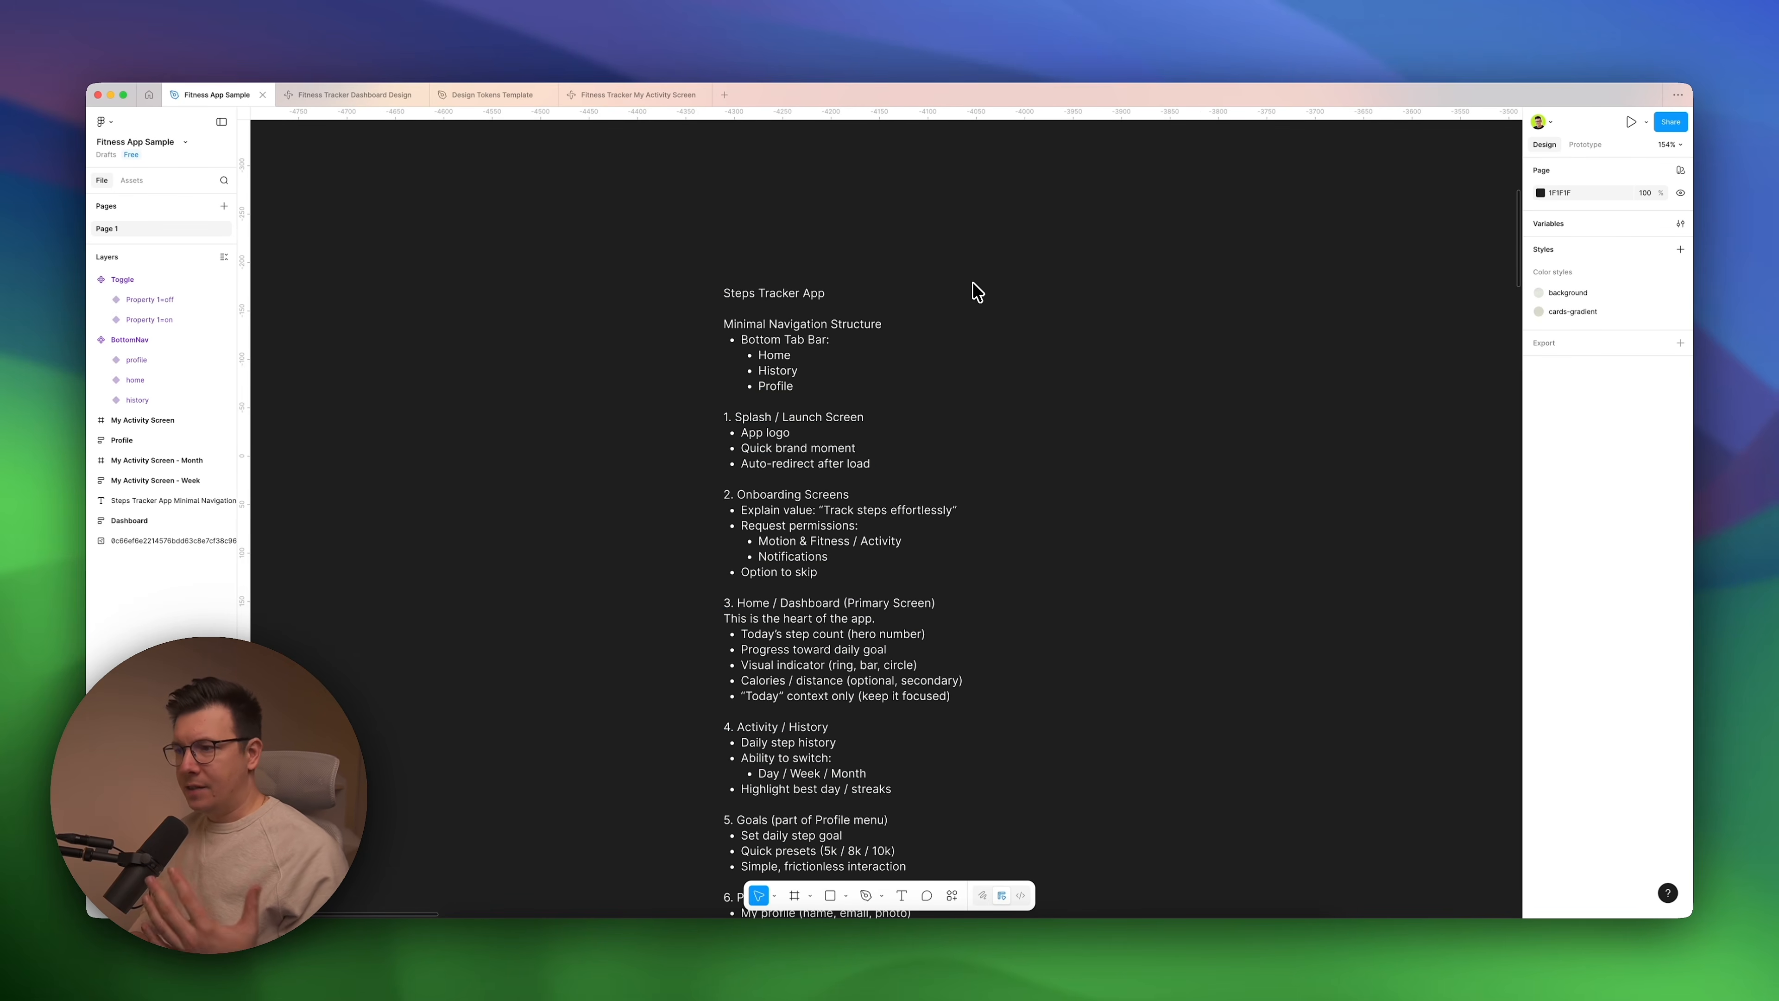
{"action": "scroll", "coordinate": [975, 289], "scroll_direction": "down", "scroll_amount": 2}
{"action": "scroll", "coordinate": [975, 289], "scroll_direction": "right", "scroll_amount": 1}
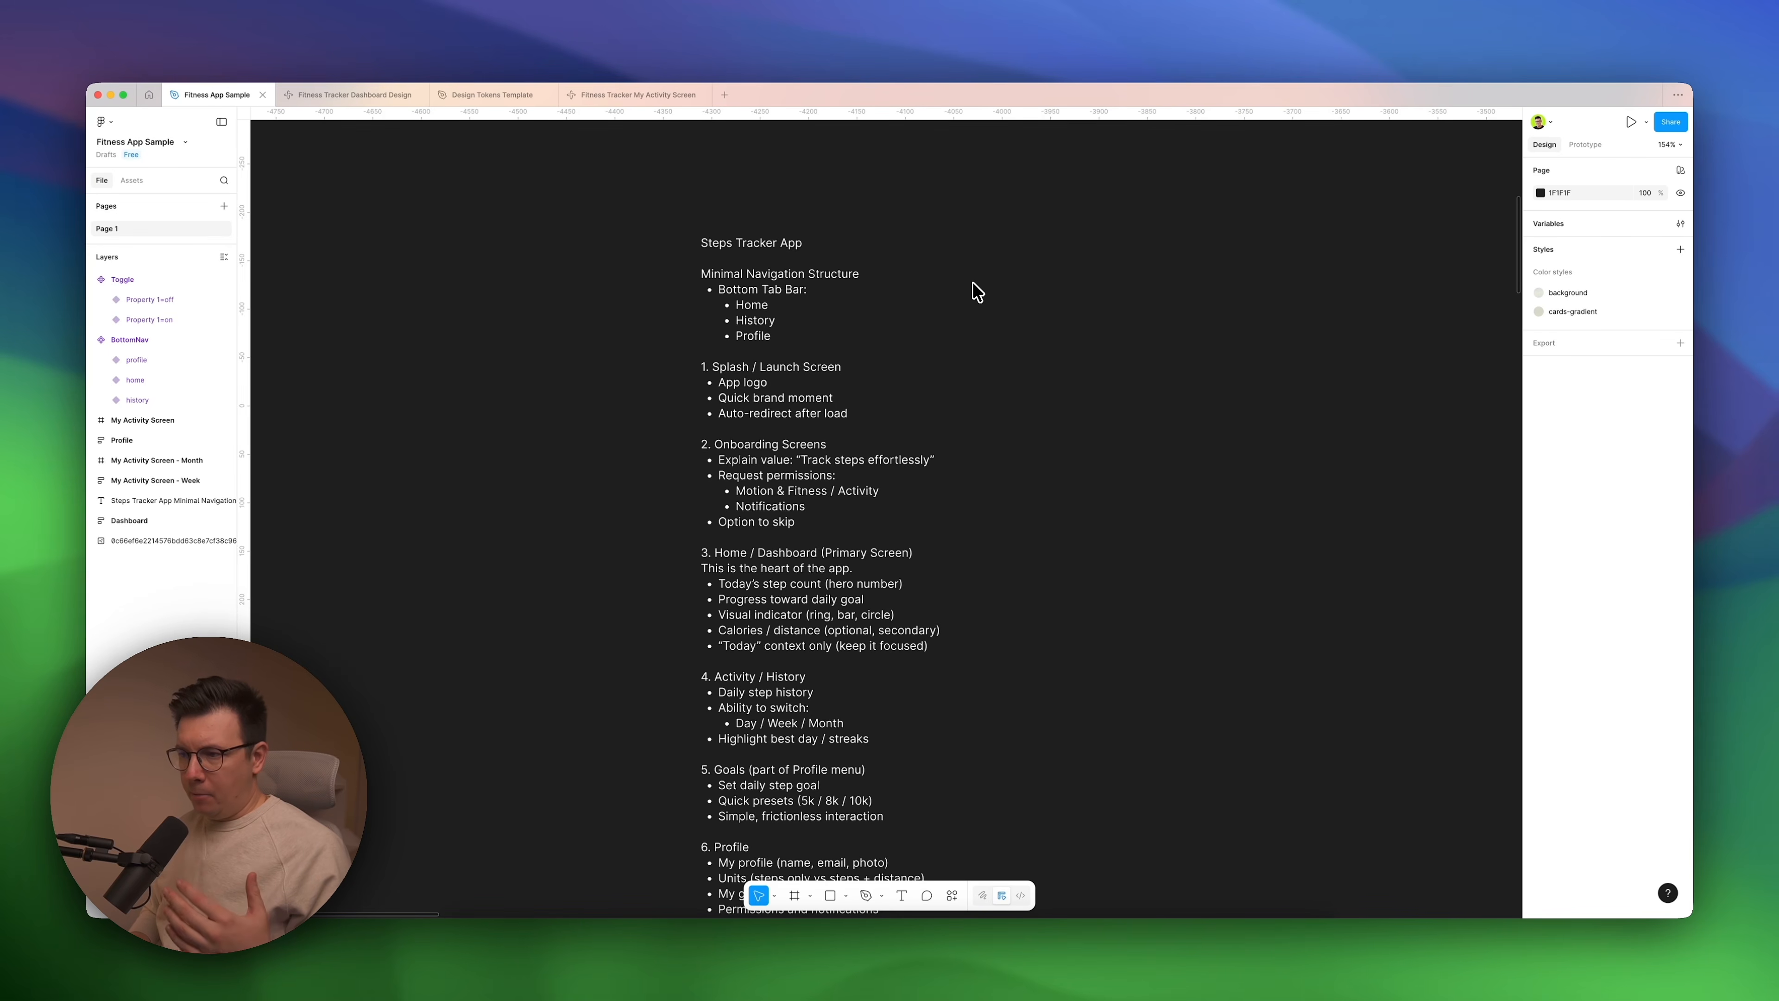
{"action": "scroll", "coordinate": [977, 291], "scroll_direction": "down", "scroll_amount": 2}
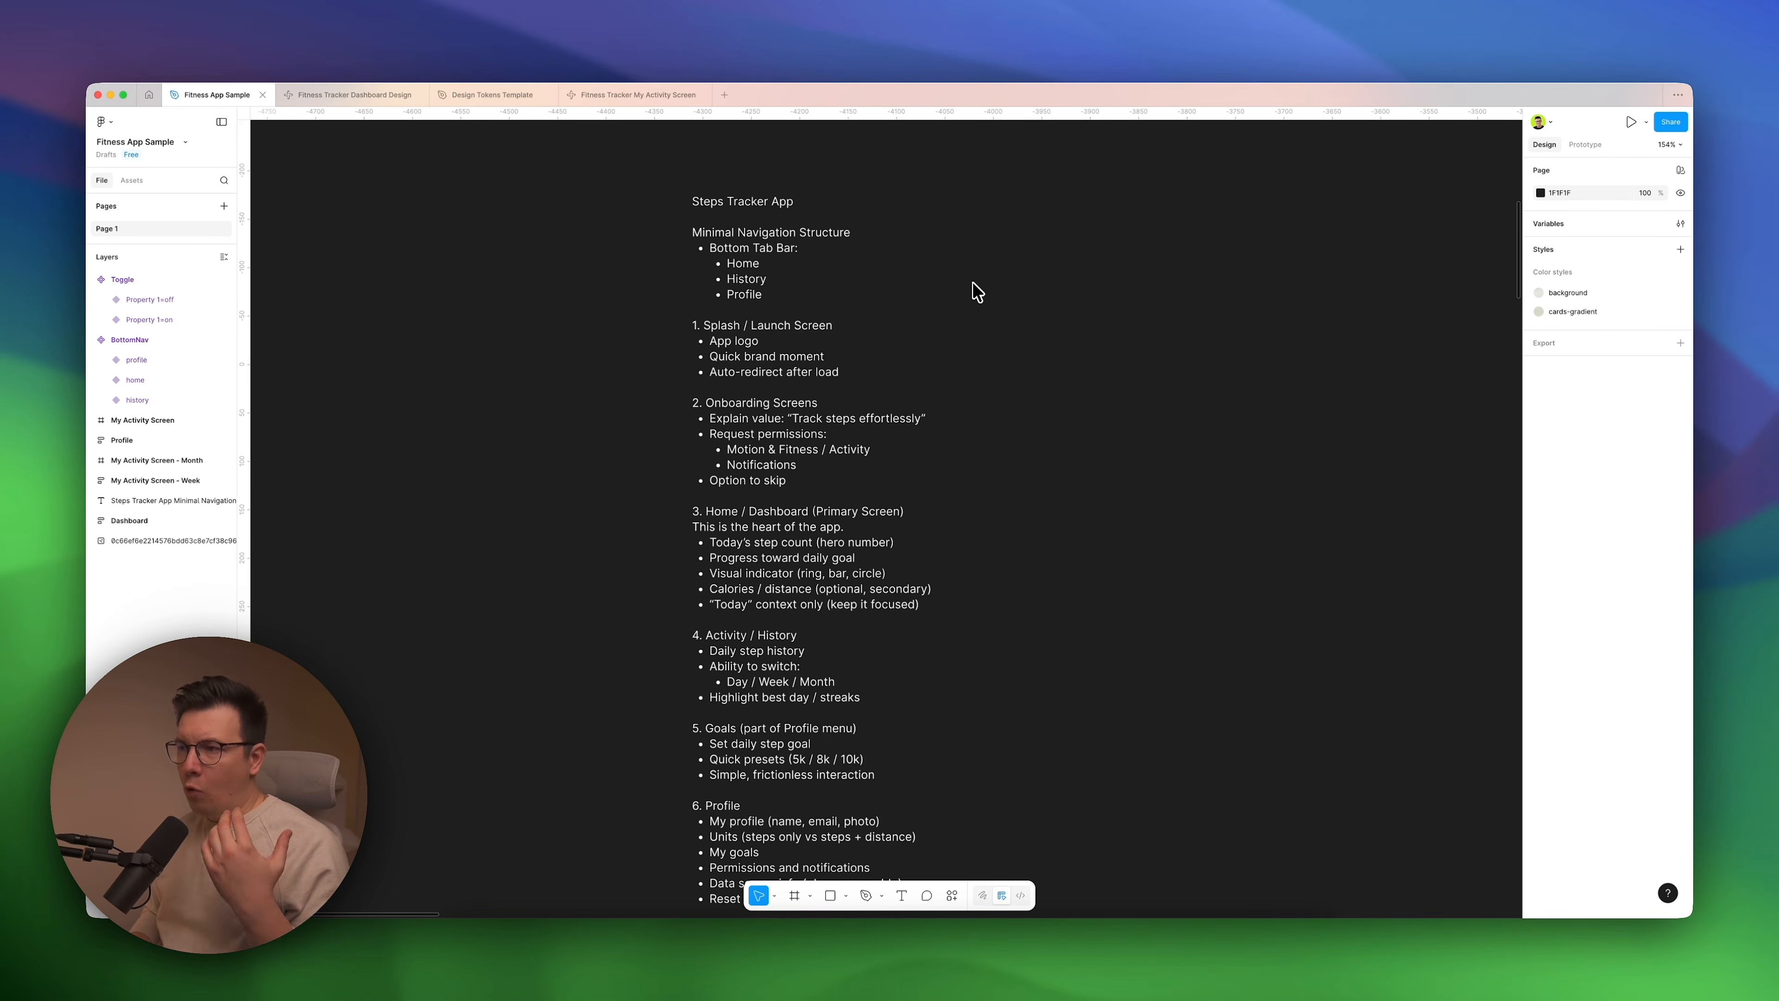
{"action": "scroll", "coordinate": [977, 291], "scroll_direction": "down", "scroll_amount": 2}
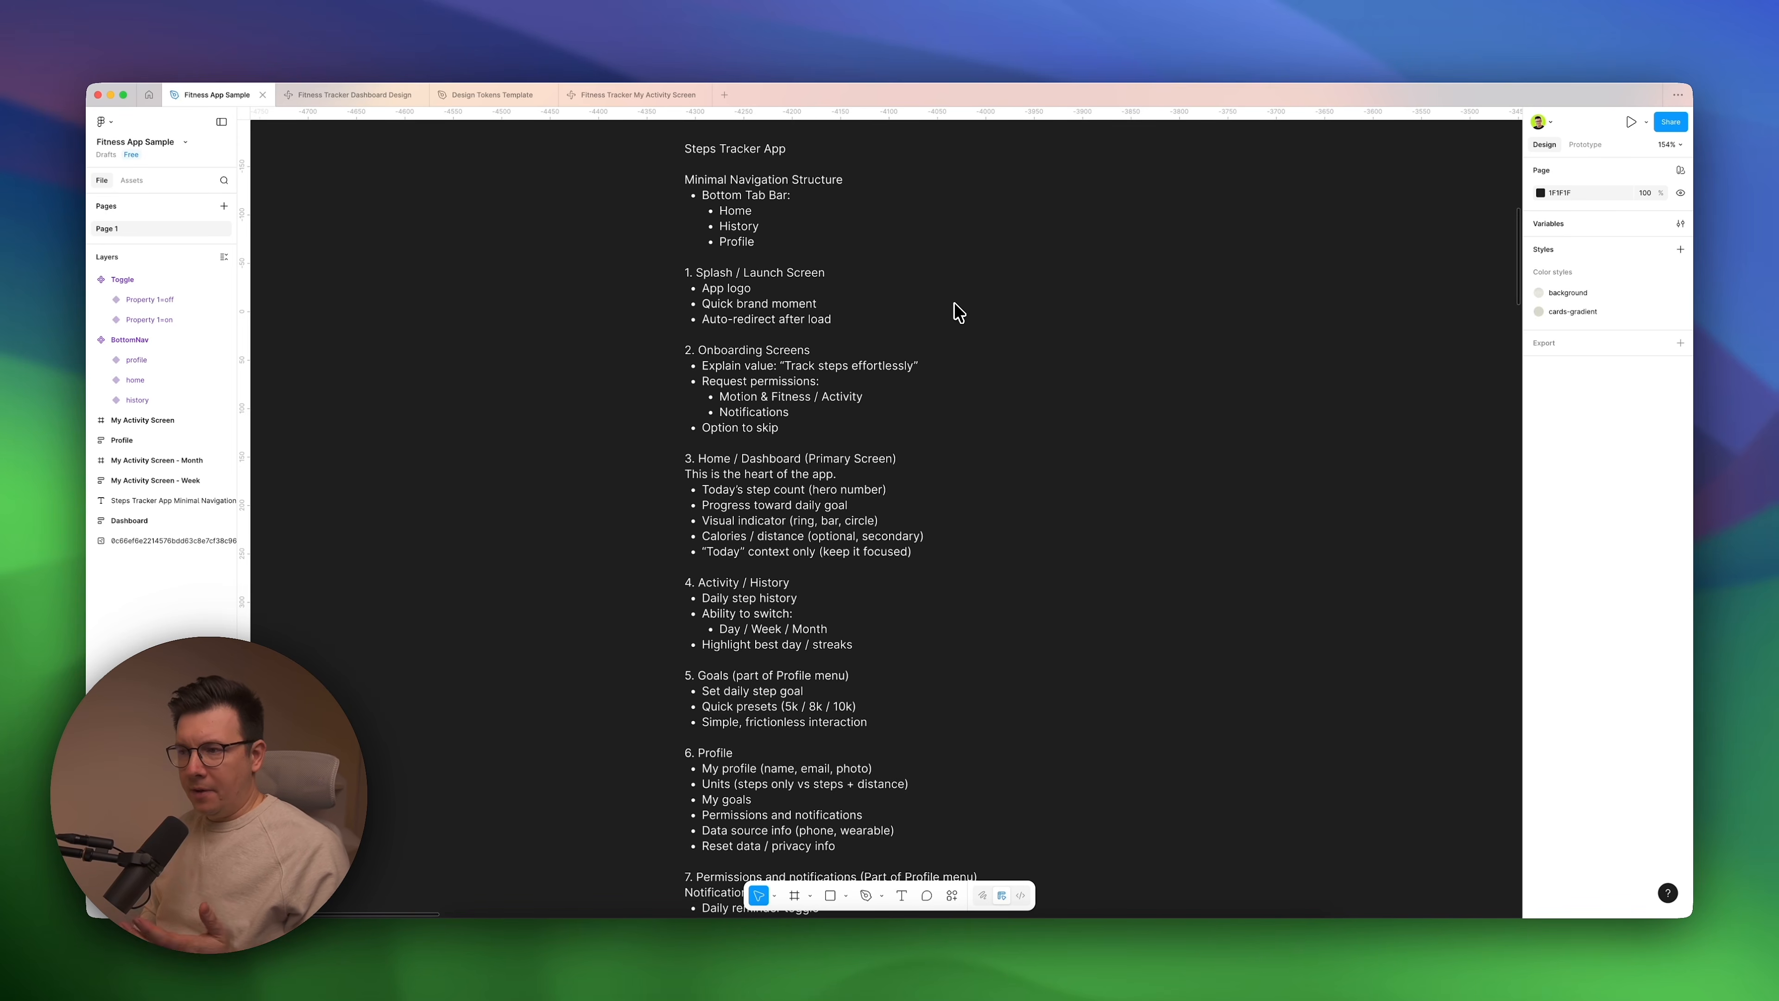
{"action": "scroll", "coordinate": [956, 309], "scroll_direction": "down", "scroll_amount": 5}
{"action": "scroll", "coordinate": [937, 349], "scroll_direction": "down", "scroll_amount": 5}
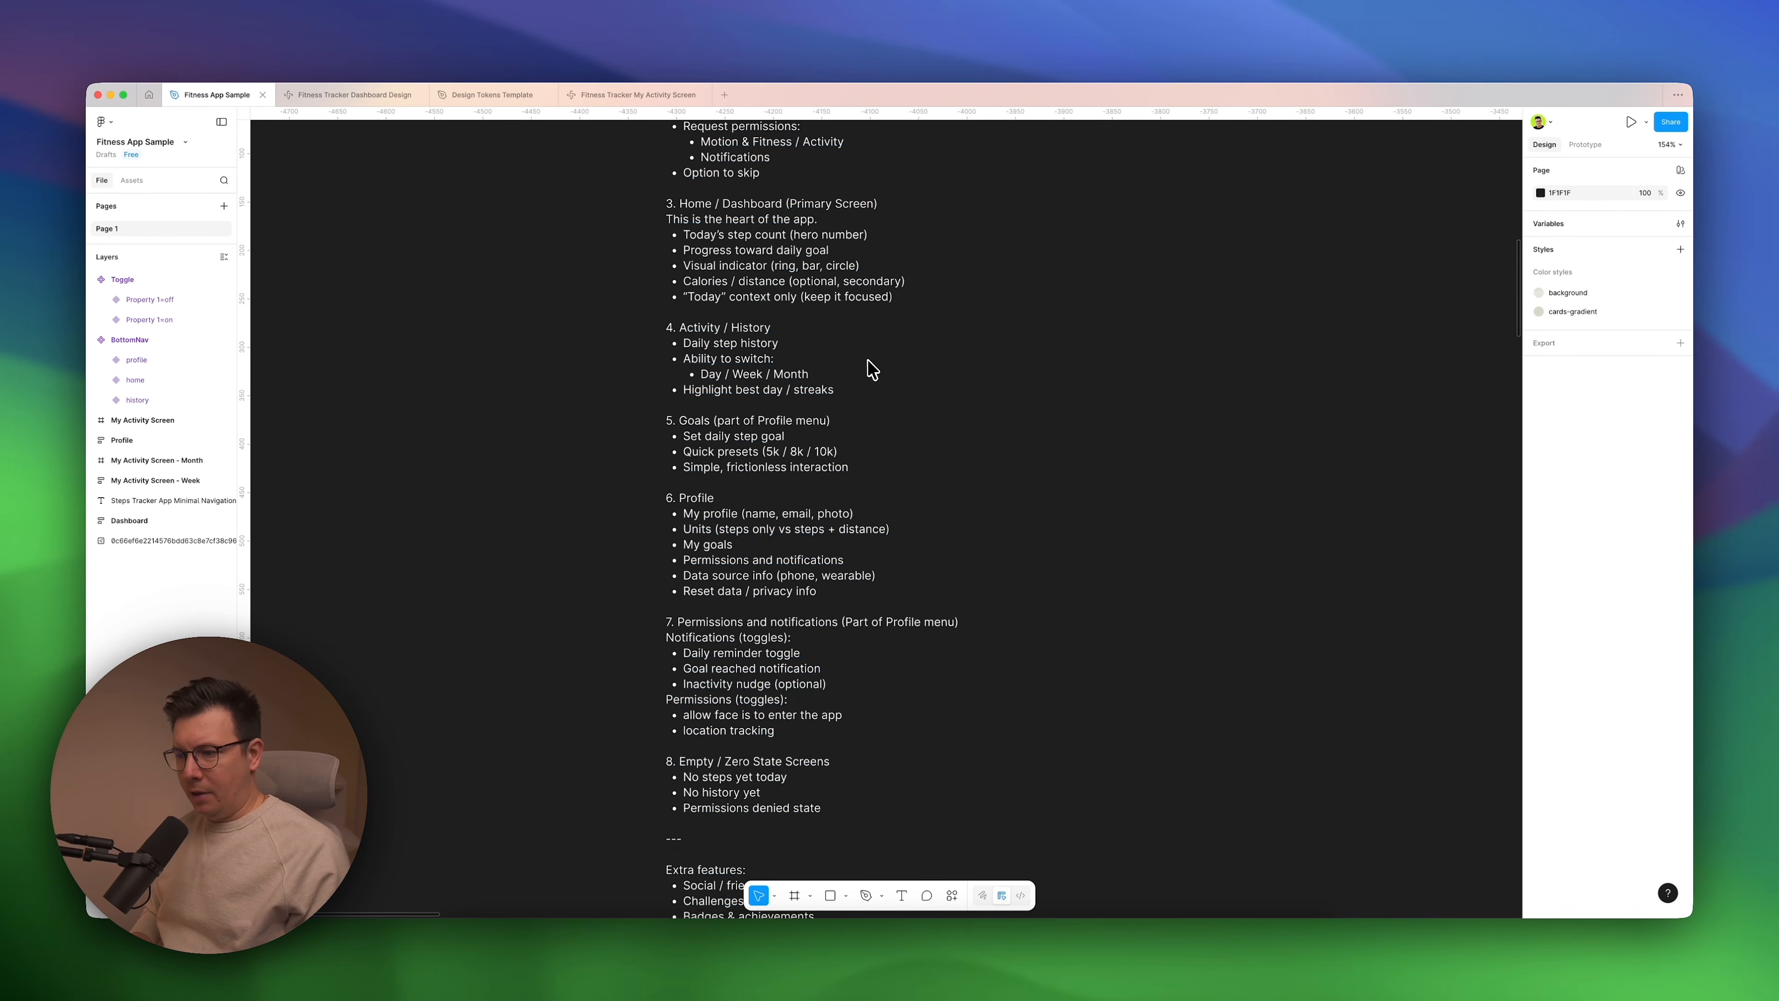
{"action": "scroll", "coordinate": [735, 641], "scroll_direction": "down", "scroll_amount": 4}
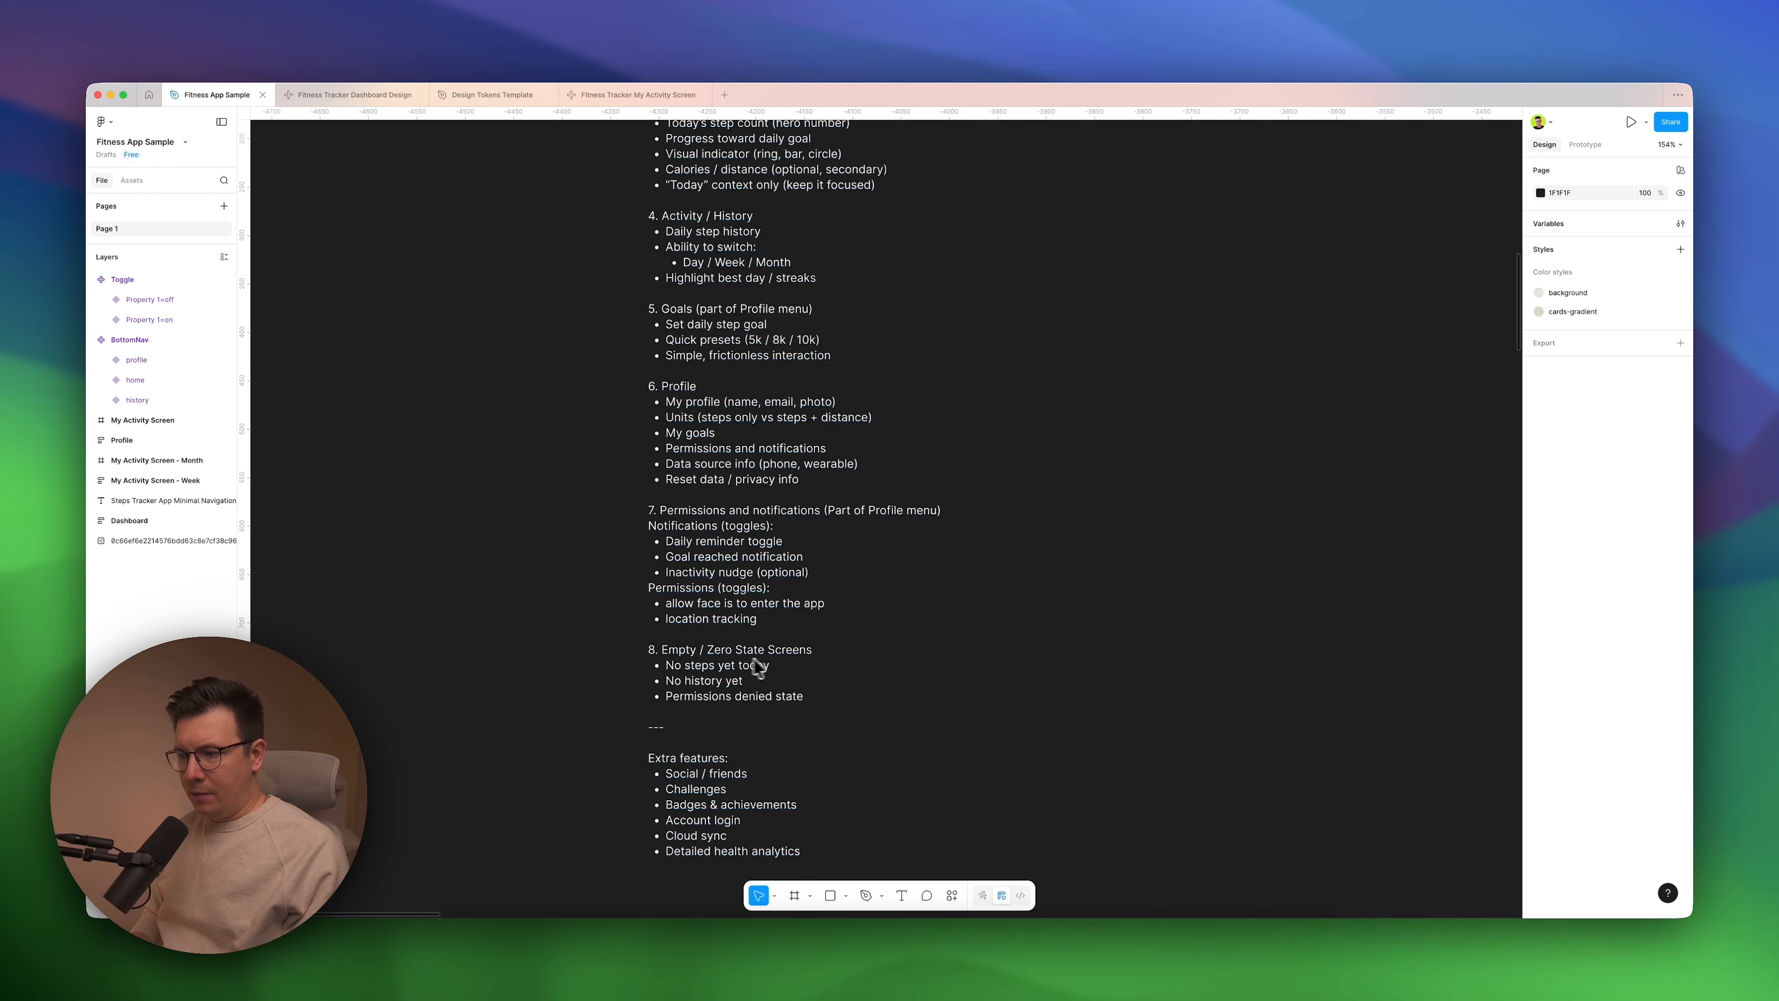
{"action": "scroll", "coordinate": [780, 665], "scroll_direction": "down", "scroll_amount": 2}
{"action": "scroll", "coordinate": [783, 669], "scroll_direction": "up", "scroll_amount": 15}
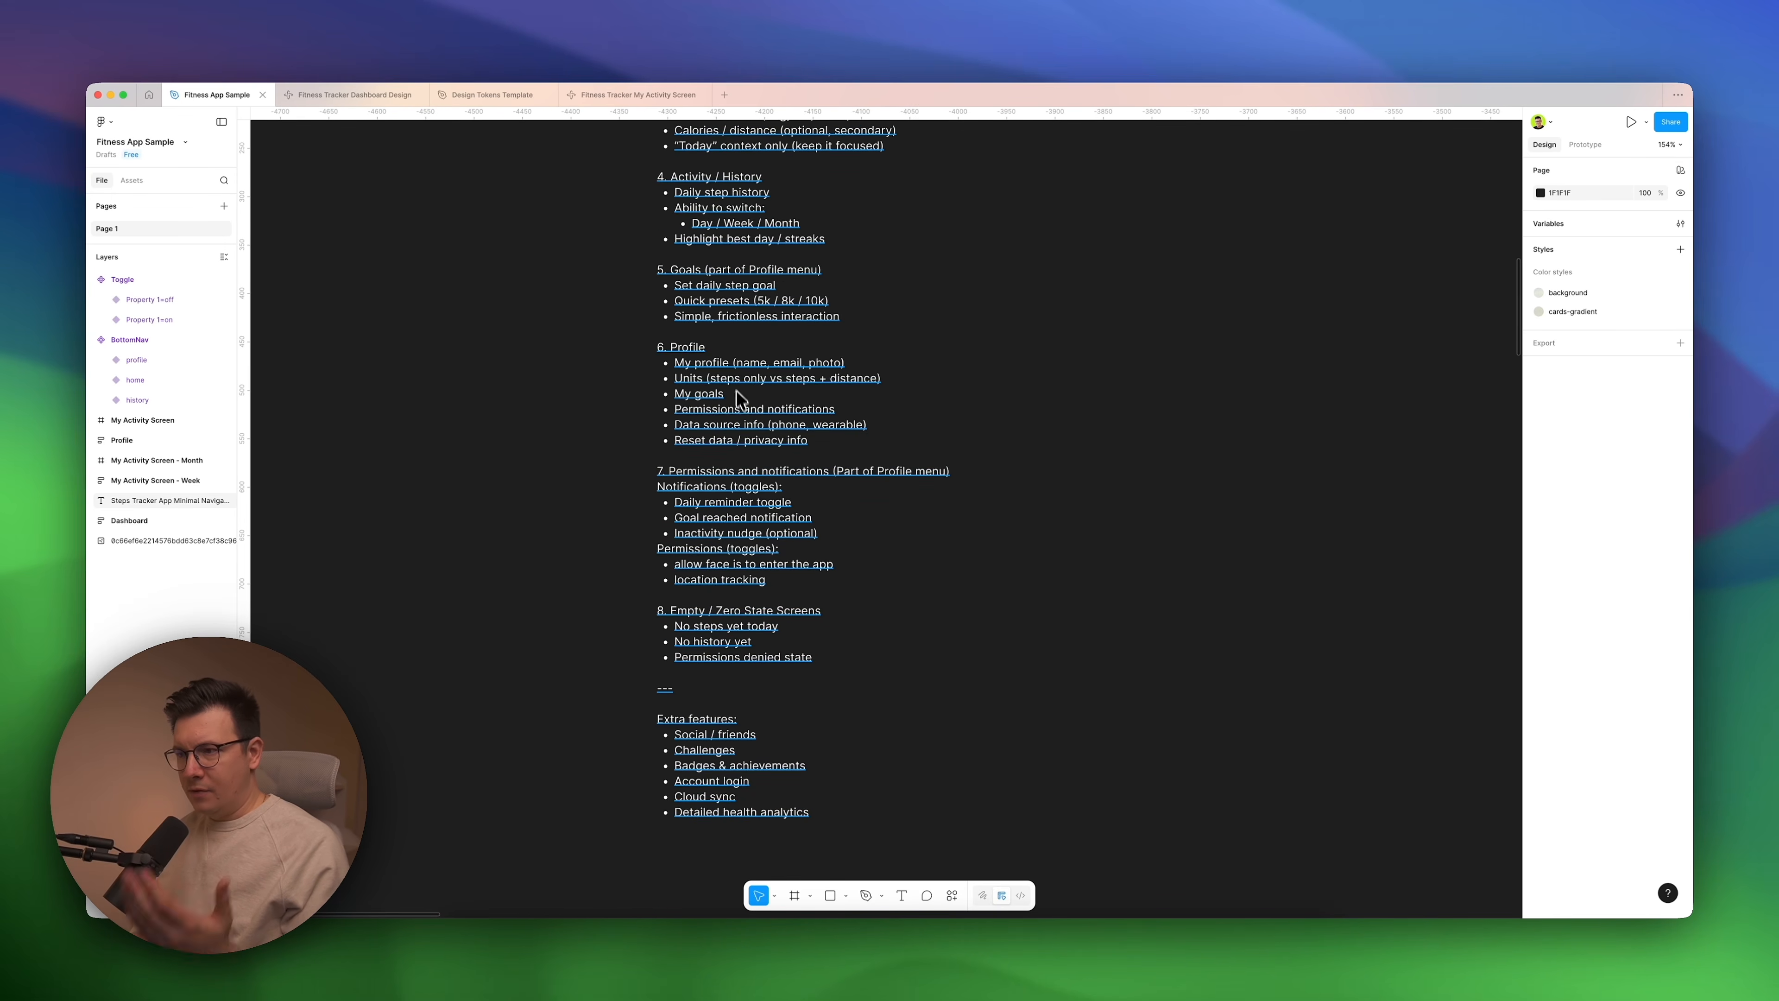
{"action": "scroll", "coordinate": [741, 415], "scroll_direction": "up", "scroll_amount": 2}
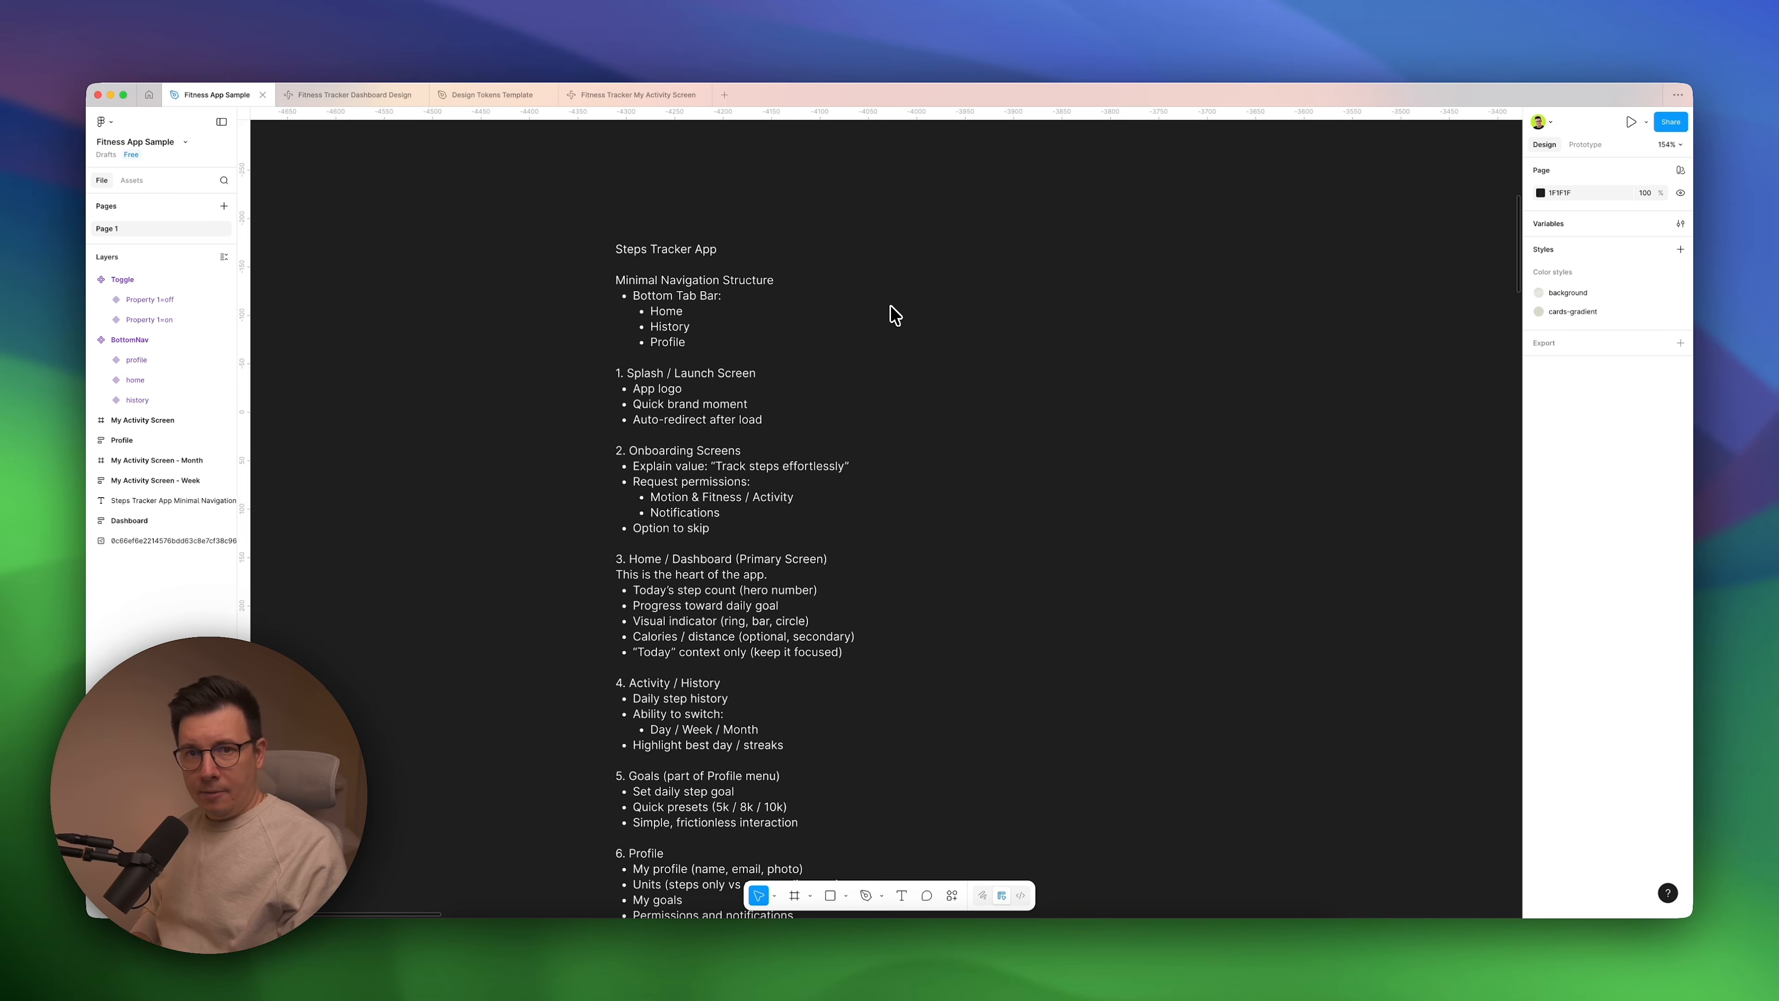
Examine the Active Settings reference screenshot that sits beside the app outline.
{"action": "scroll", "coordinate": [993, 349], "scroll_direction": "right", "scroll_amount": 20}
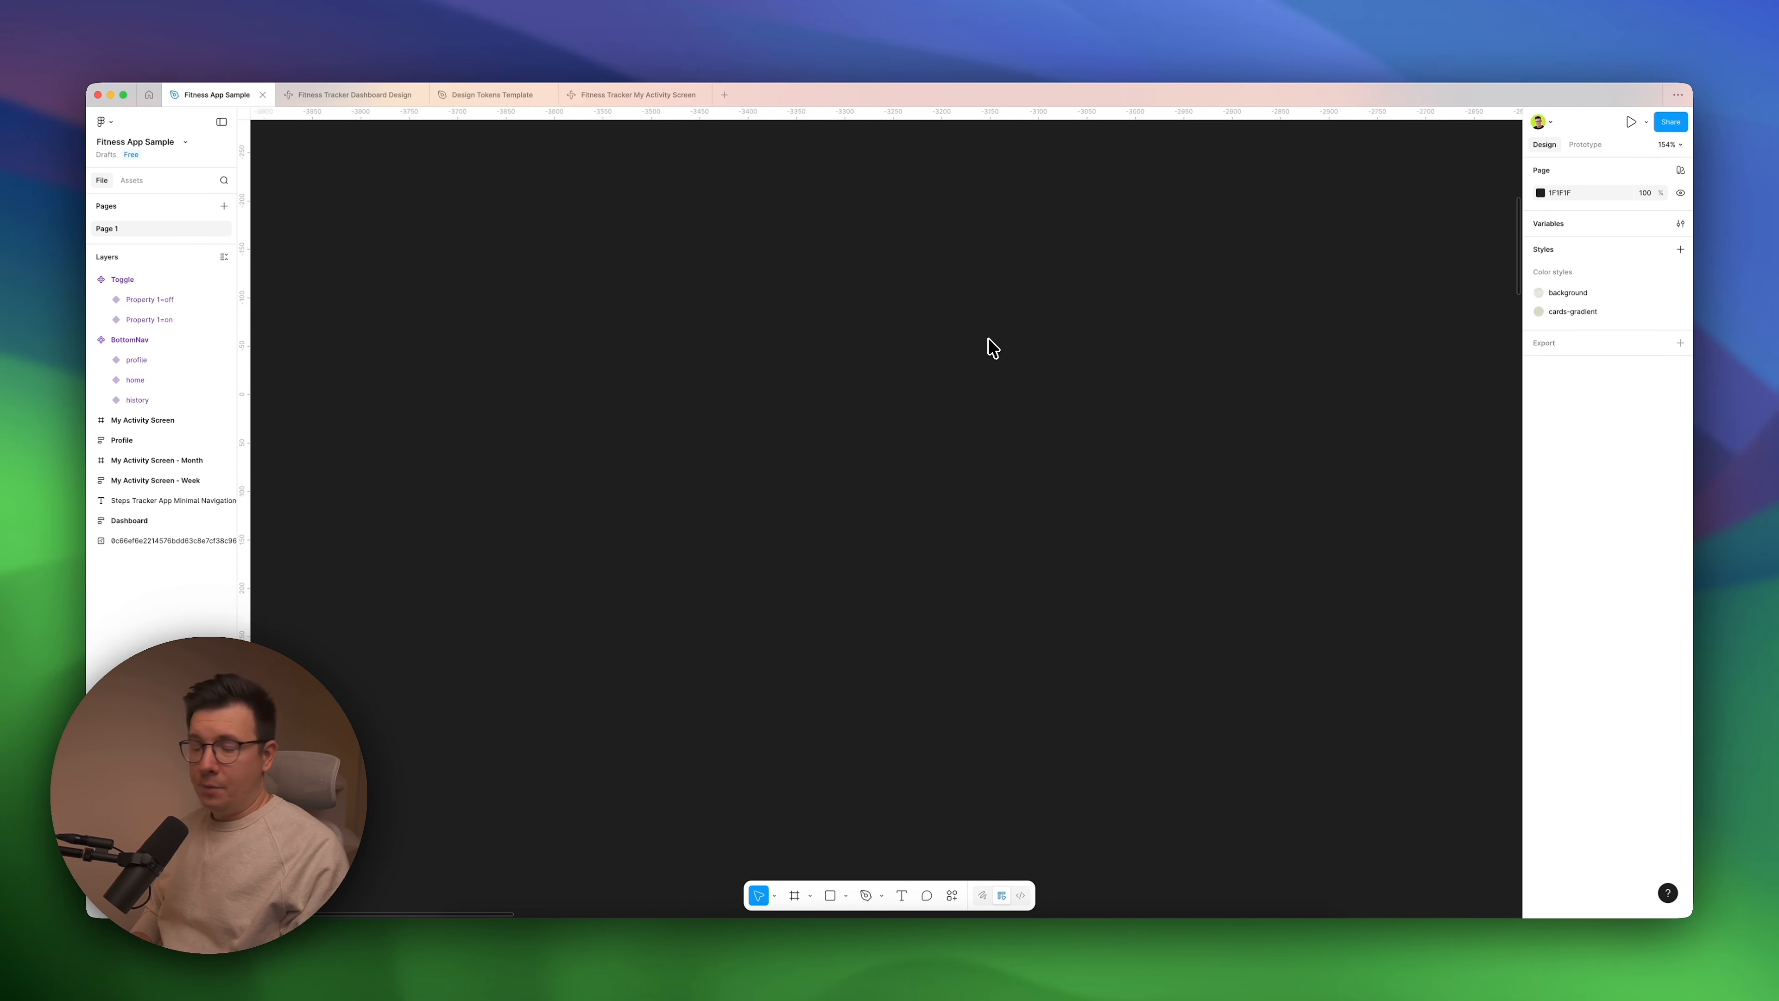
{"action": "scroll", "coordinate": [993, 349], "scroll_direction": "right", "scroll_amount": 15}
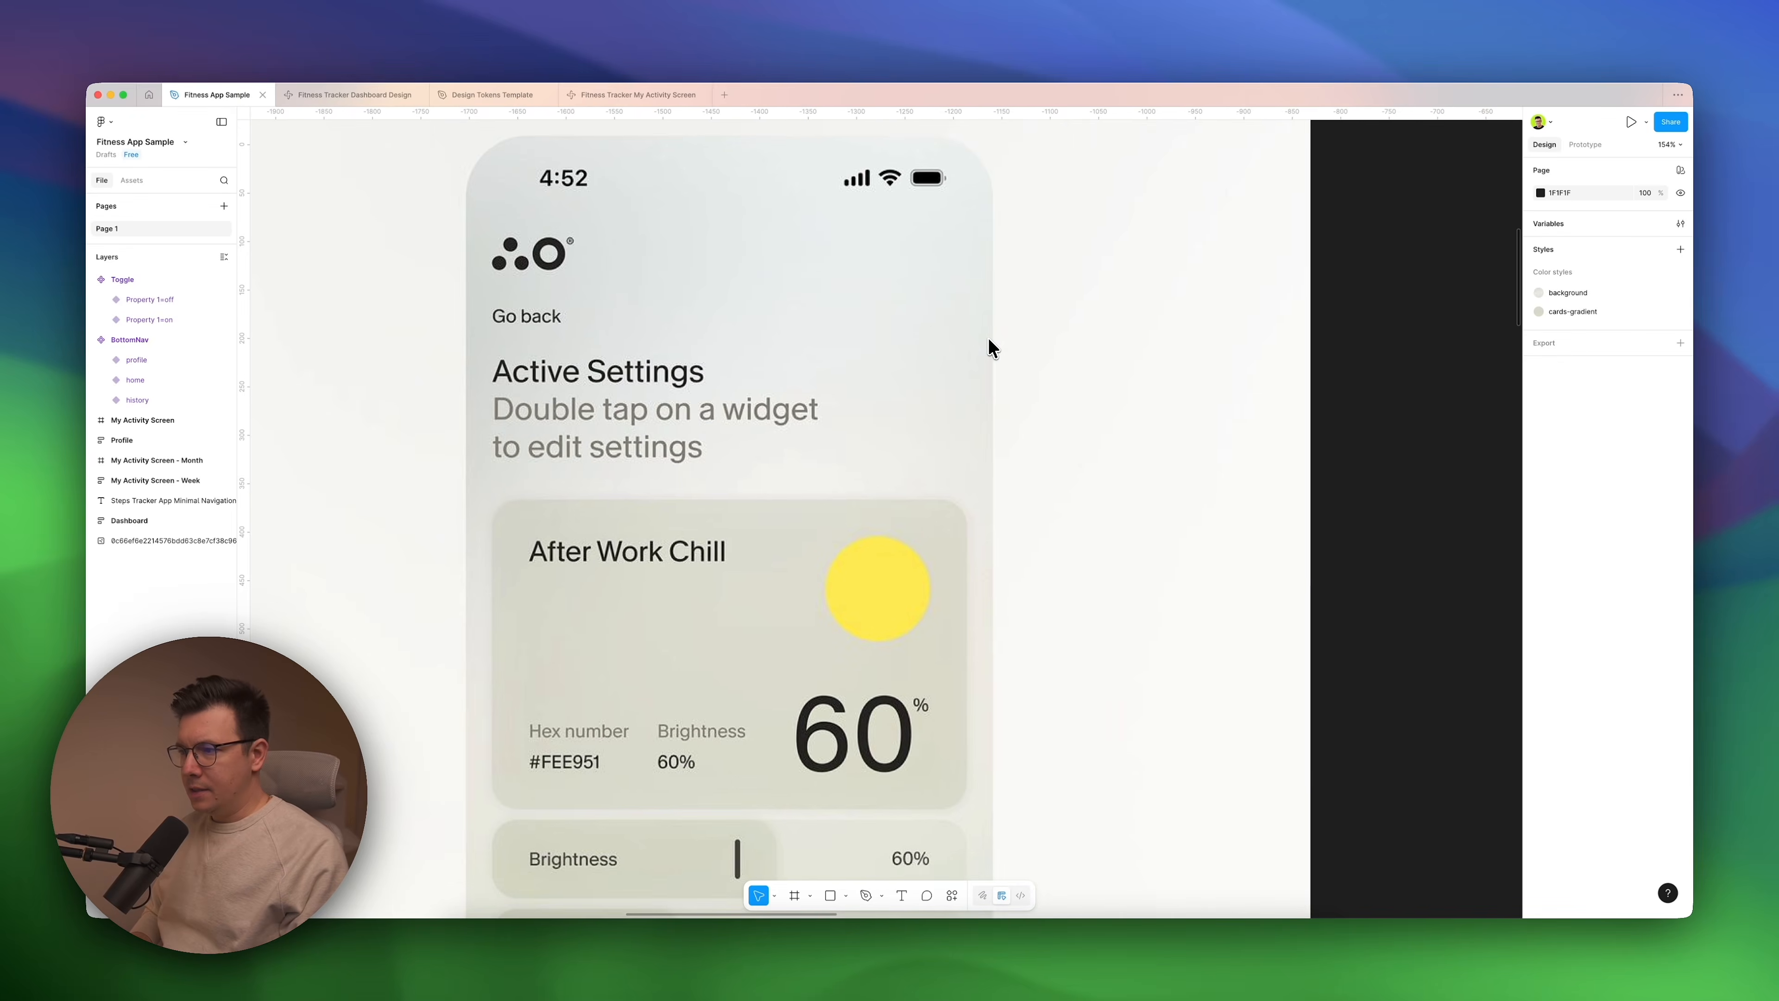
{"action": "scroll", "coordinate": [993, 349], "scroll_direction": "left", "scroll_amount": 2}
{"action": "scroll", "coordinate": [993, 348], "scroll_direction": "down", "scroll_amount": 5}
{"action": "scroll", "coordinate": [988, 338], "scroll_direction": "left", "scroll_amount": 2}
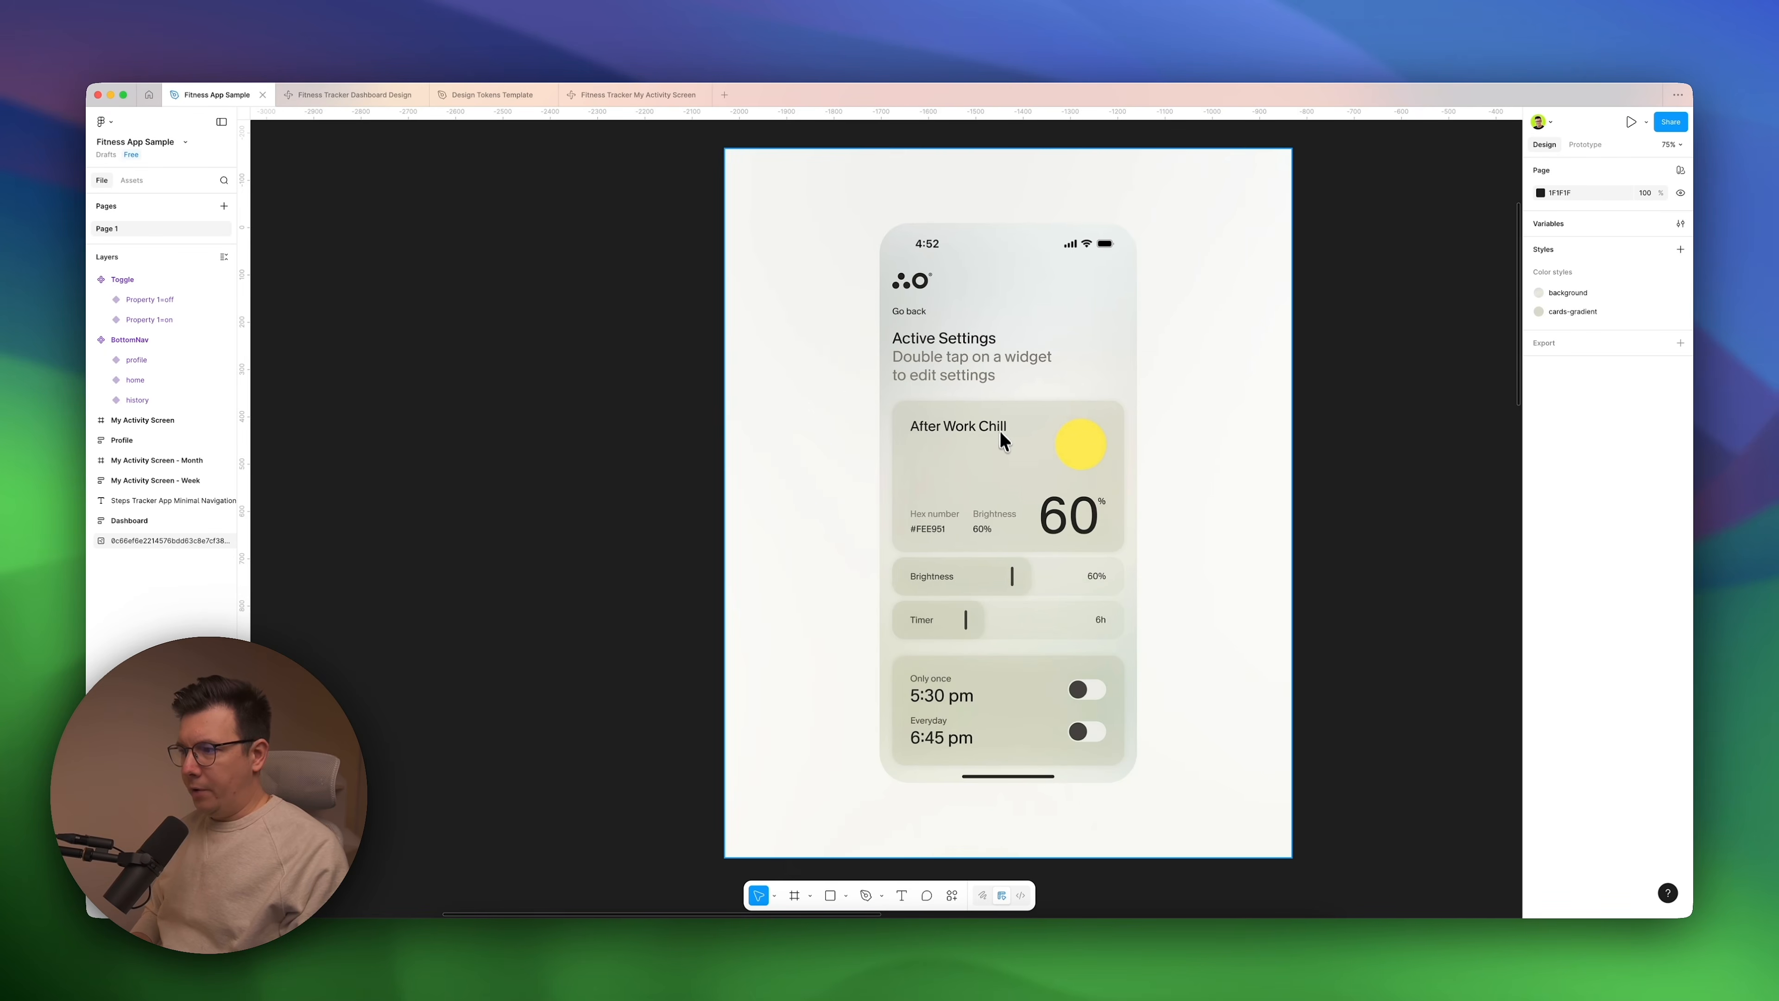
{"action": "scroll", "coordinate": [999, 432], "scroll_direction": "right", "scroll_amount": 2}
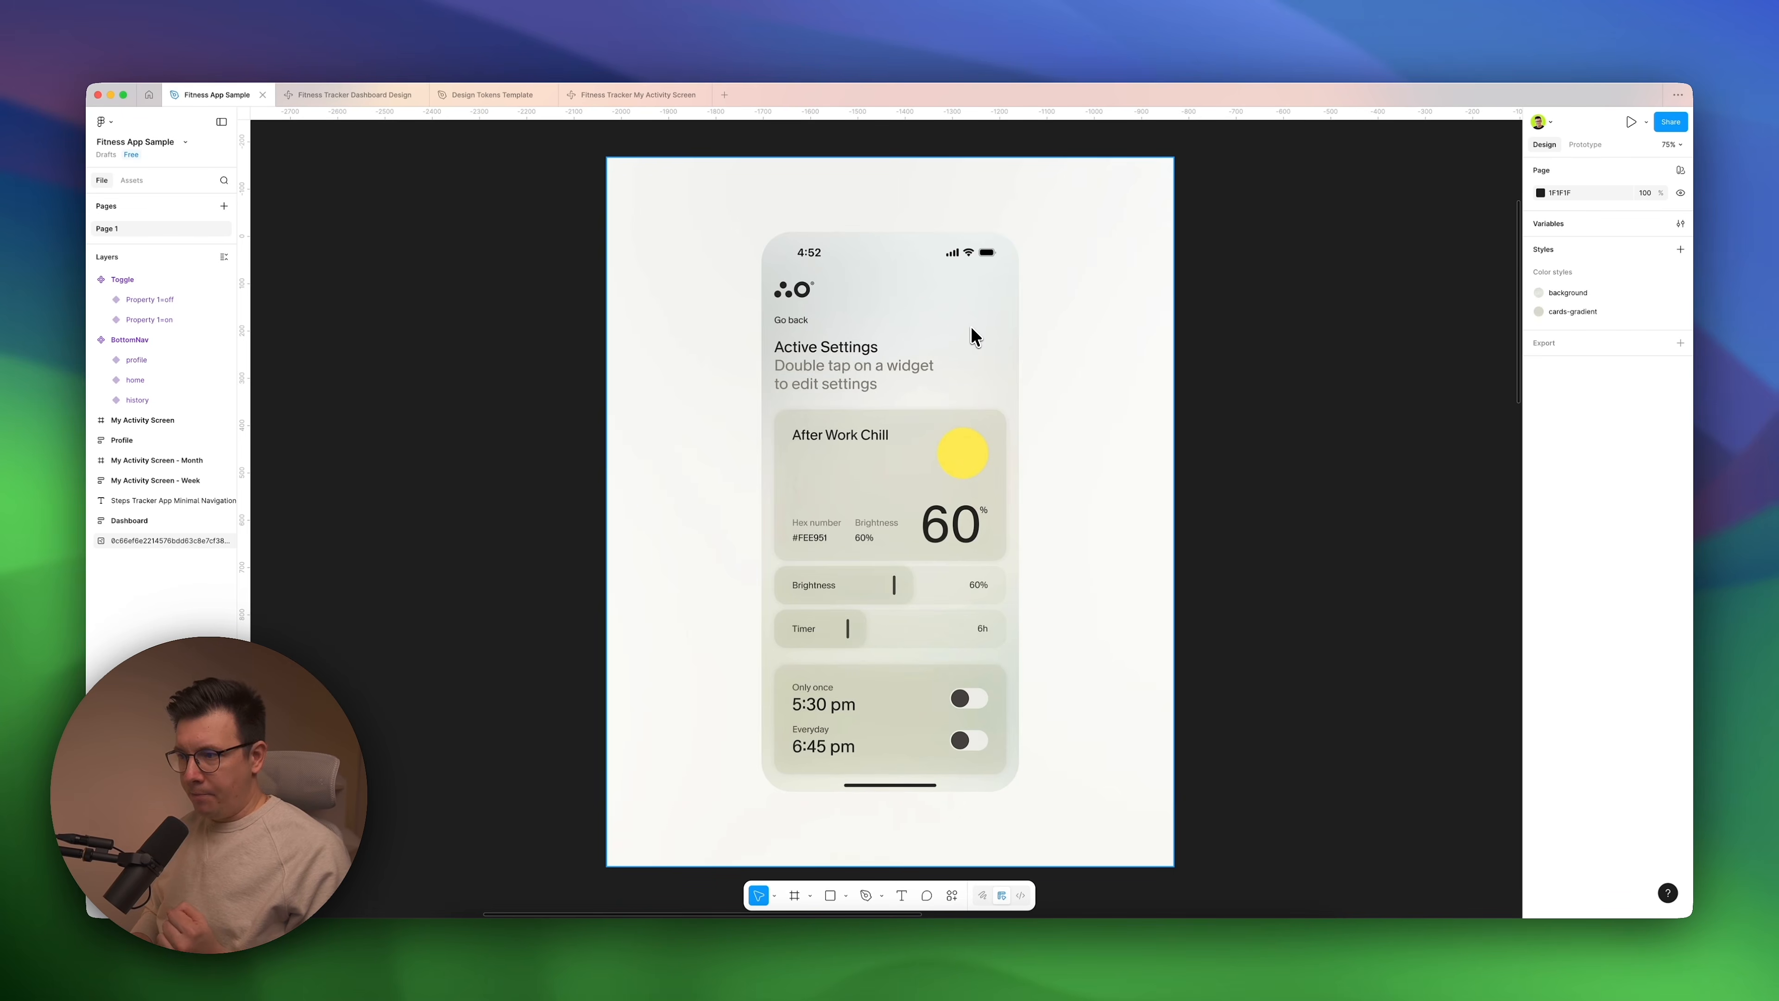
{"action": "key", "text": "Escape"}
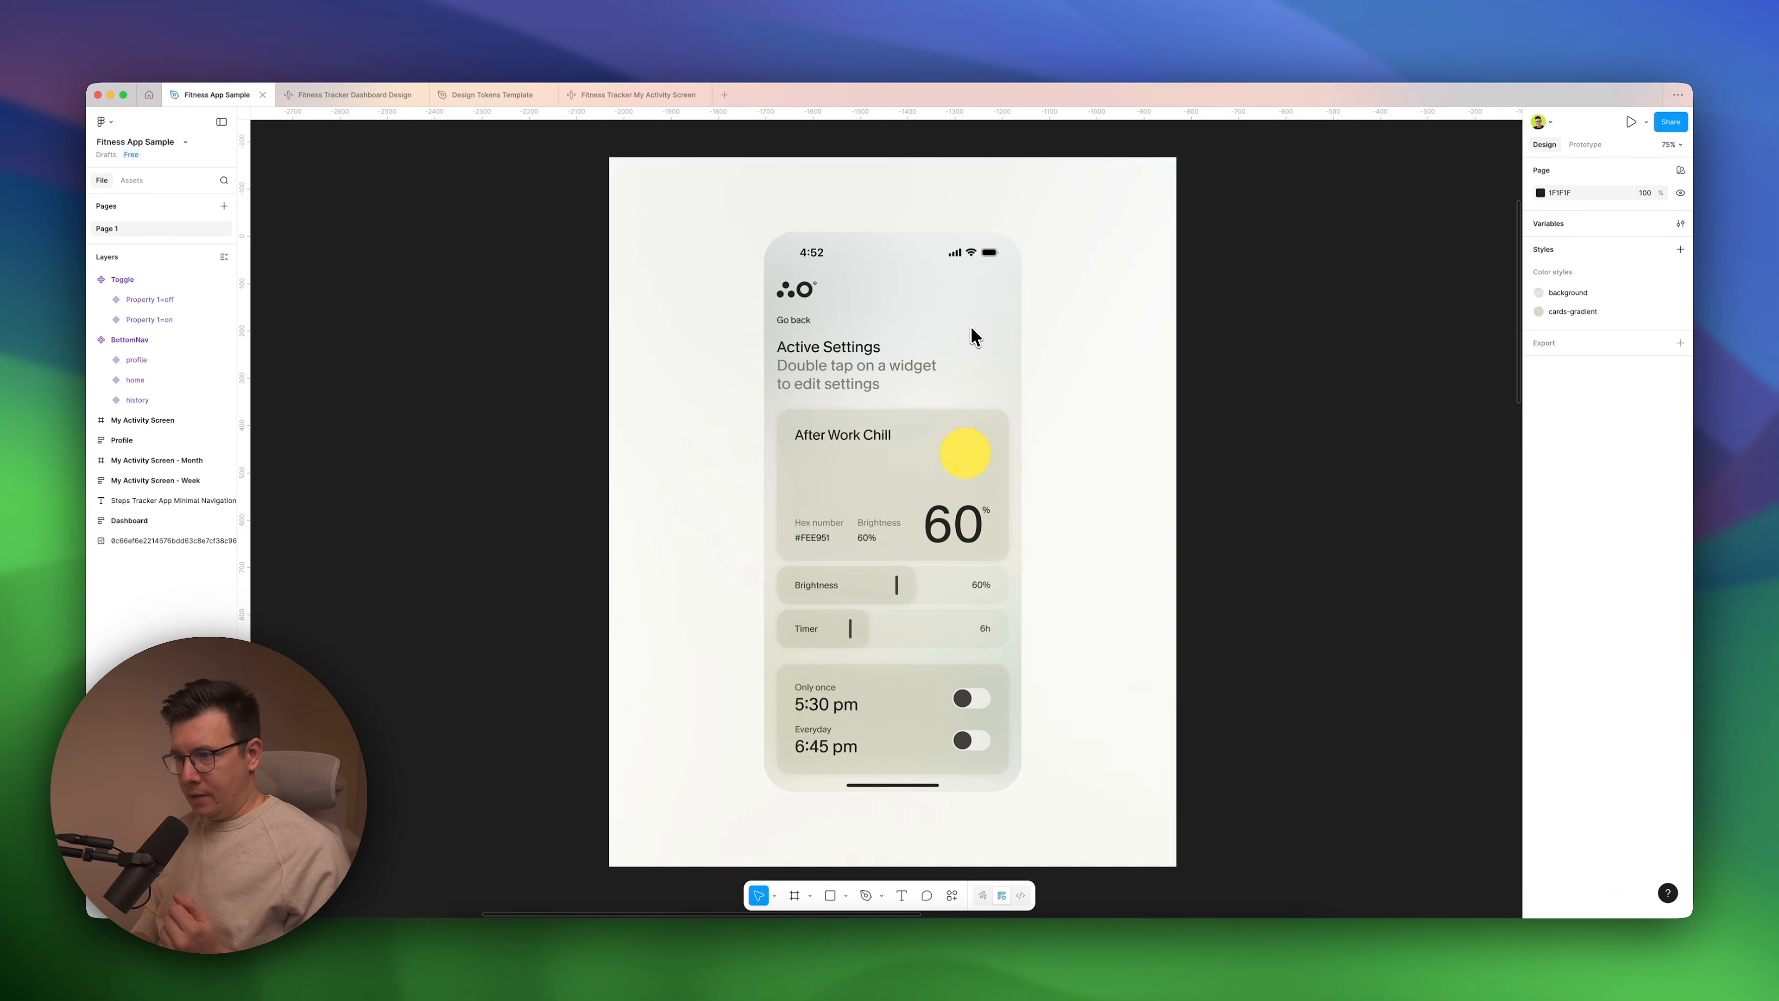
Return to the Steps Tracker App outline and highlight section 3, Home / Dashboard (Primary Screen), within the text.
{"action": "scroll", "coordinate": [972, 329], "scroll_direction": "left", "scroll_amount": 15}
{"action": "scroll", "coordinate": [990, 296], "scroll_direction": "up", "scroll_amount": 8}
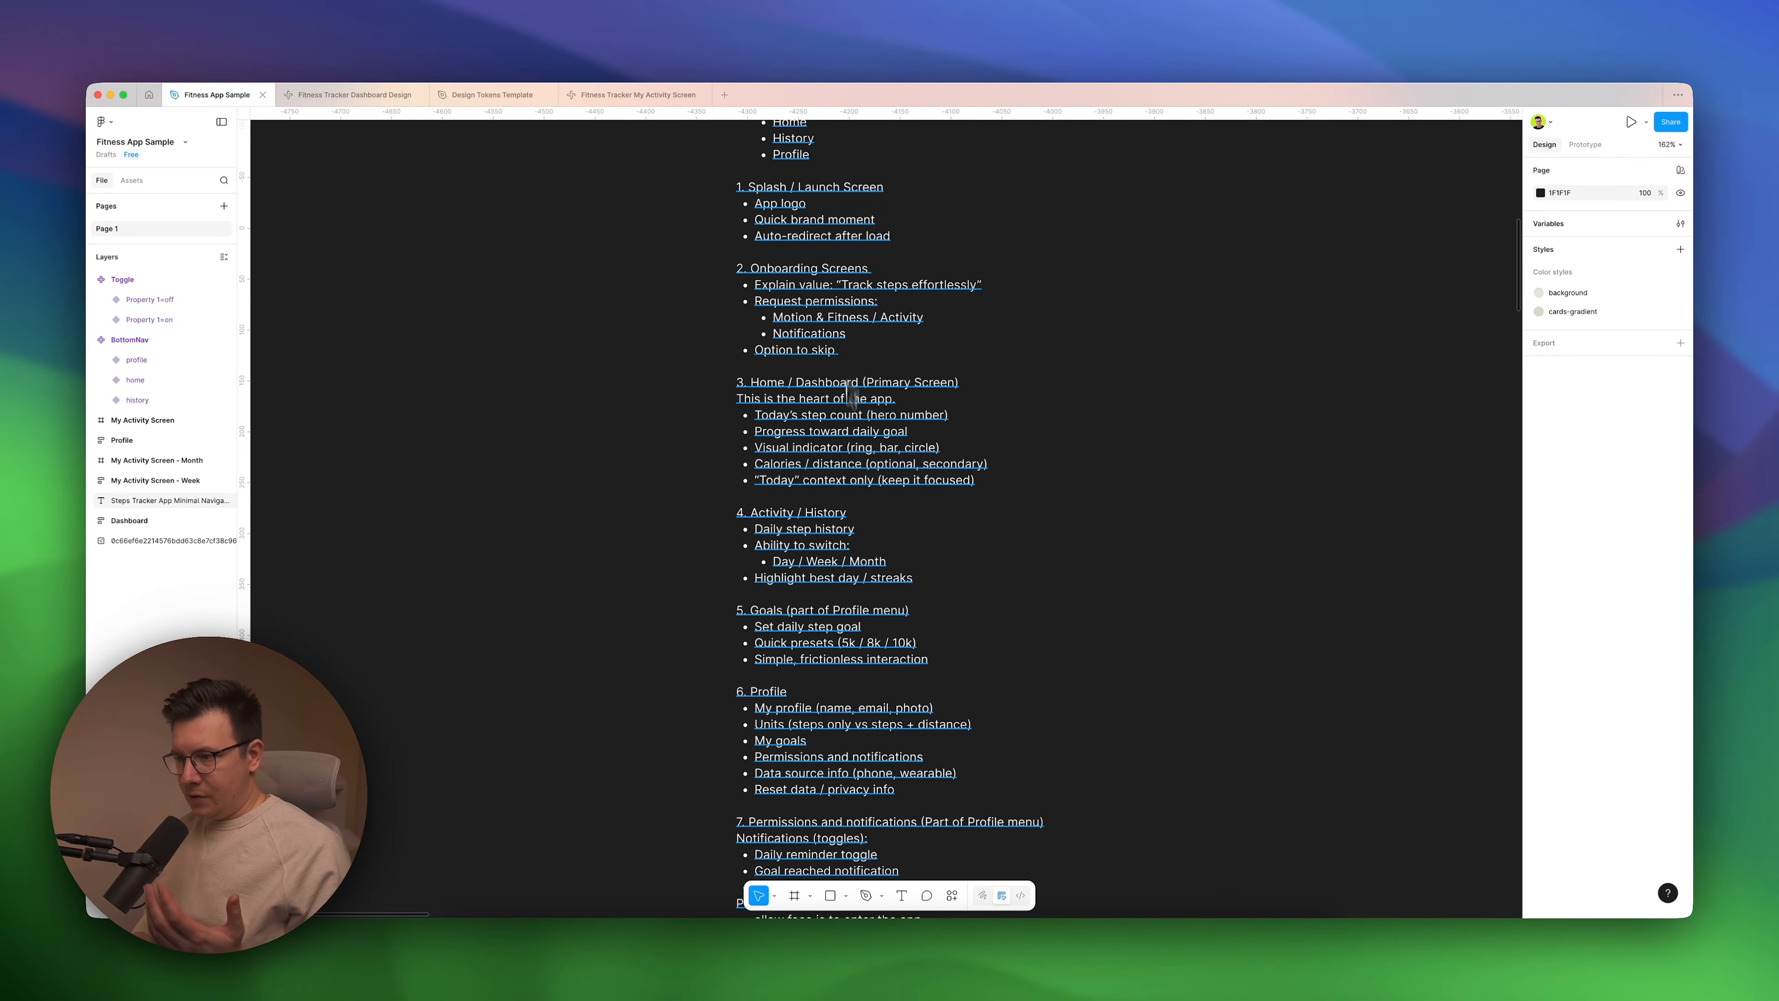
{"action": "scroll", "coordinate": [848, 391], "scroll_direction": "down", "scroll_amount": 3}
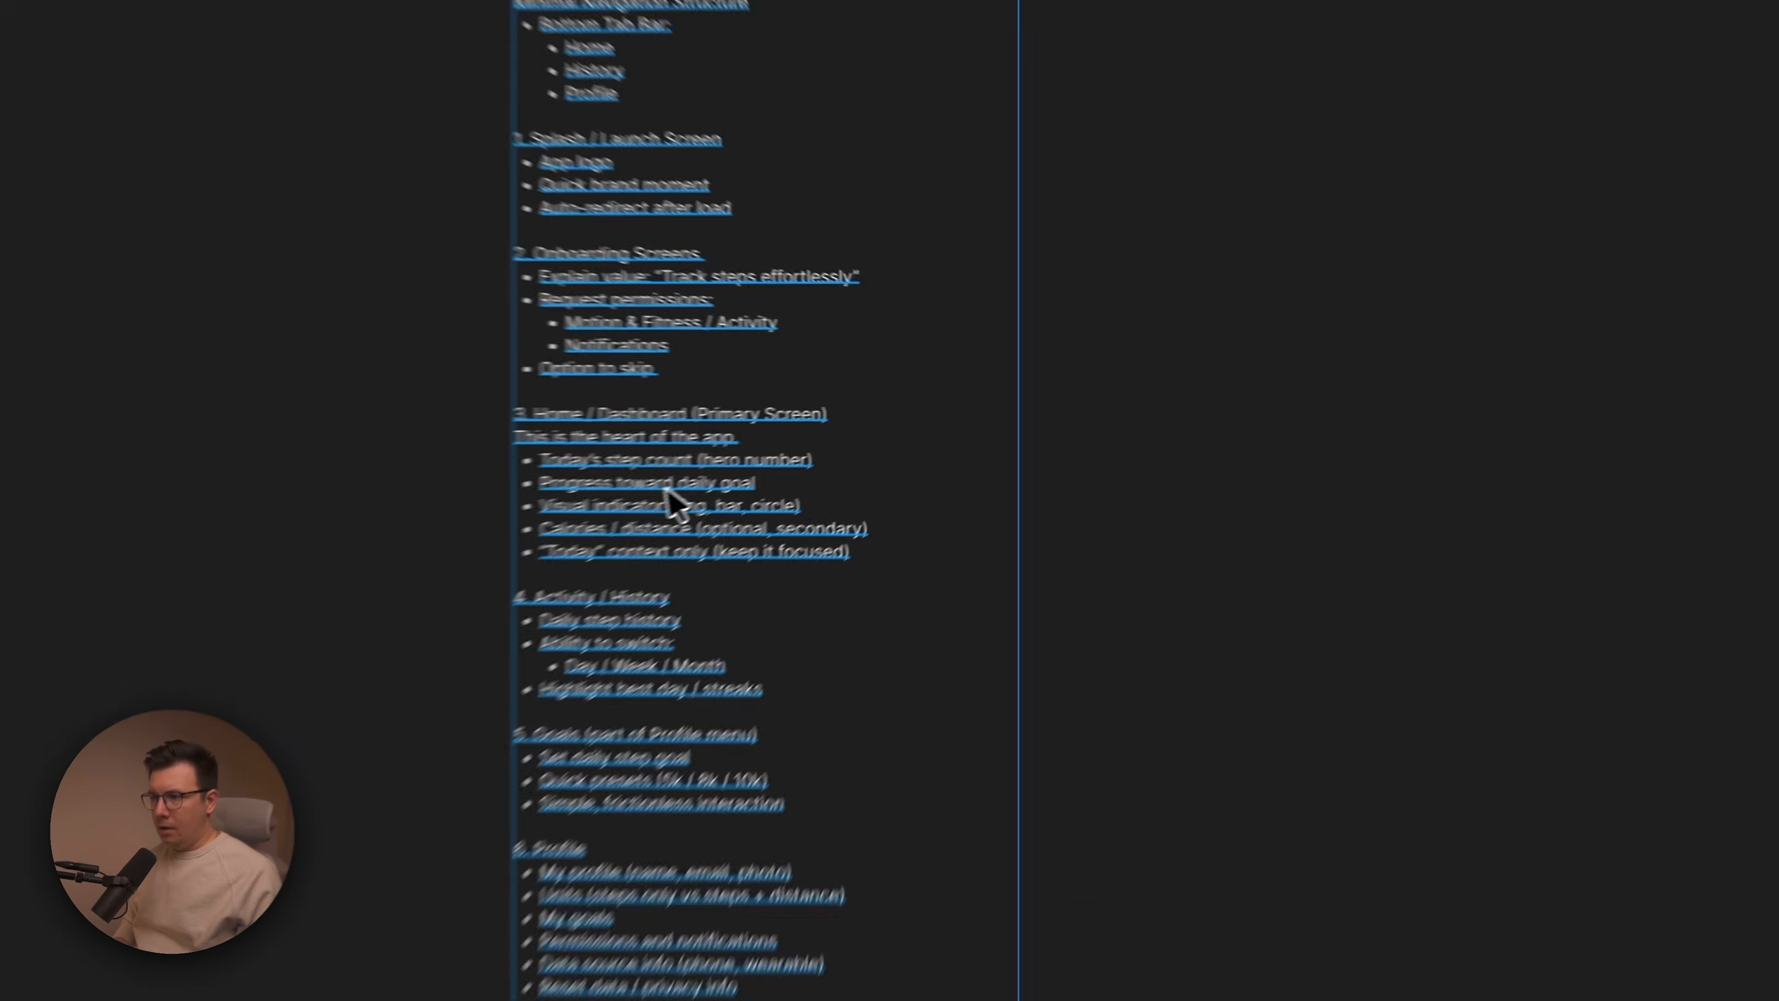
{"action": "double_click", "coordinate": [850, 442]}
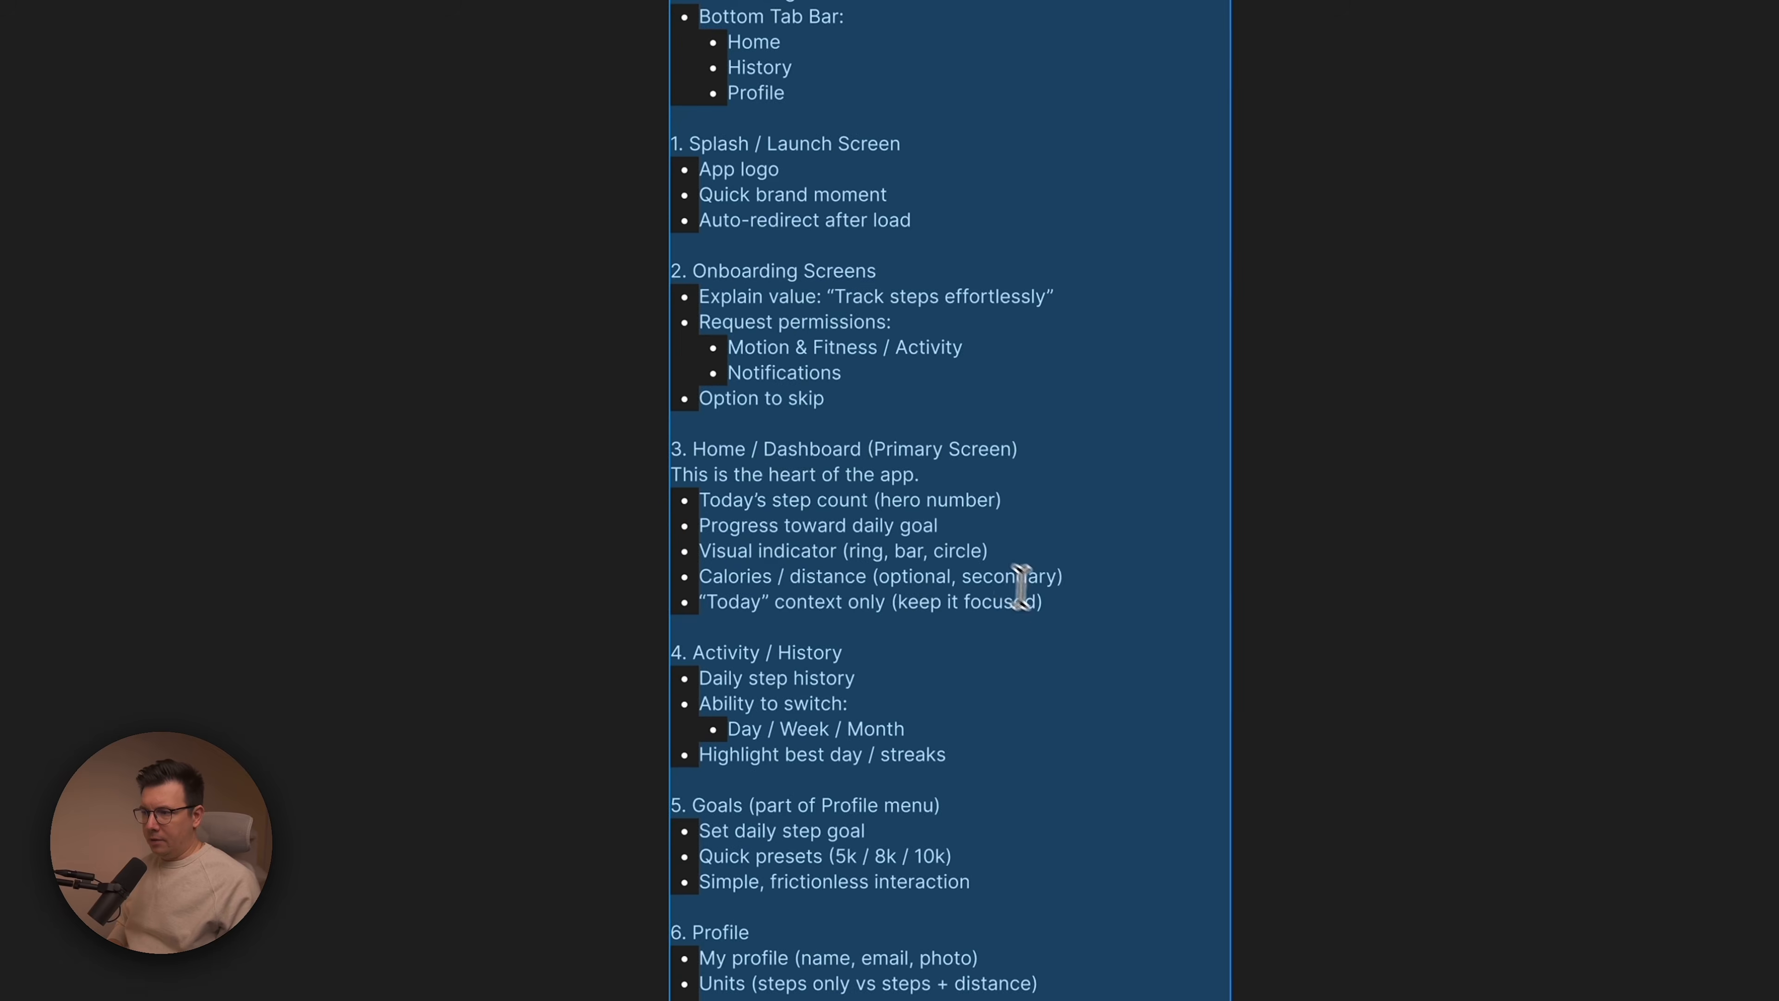
{"action": "left_click", "coordinate": [1044, 603]}
{"action": "left_click_drag", "start_coordinate": [1056, 607], "coordinate": [647, 445]}
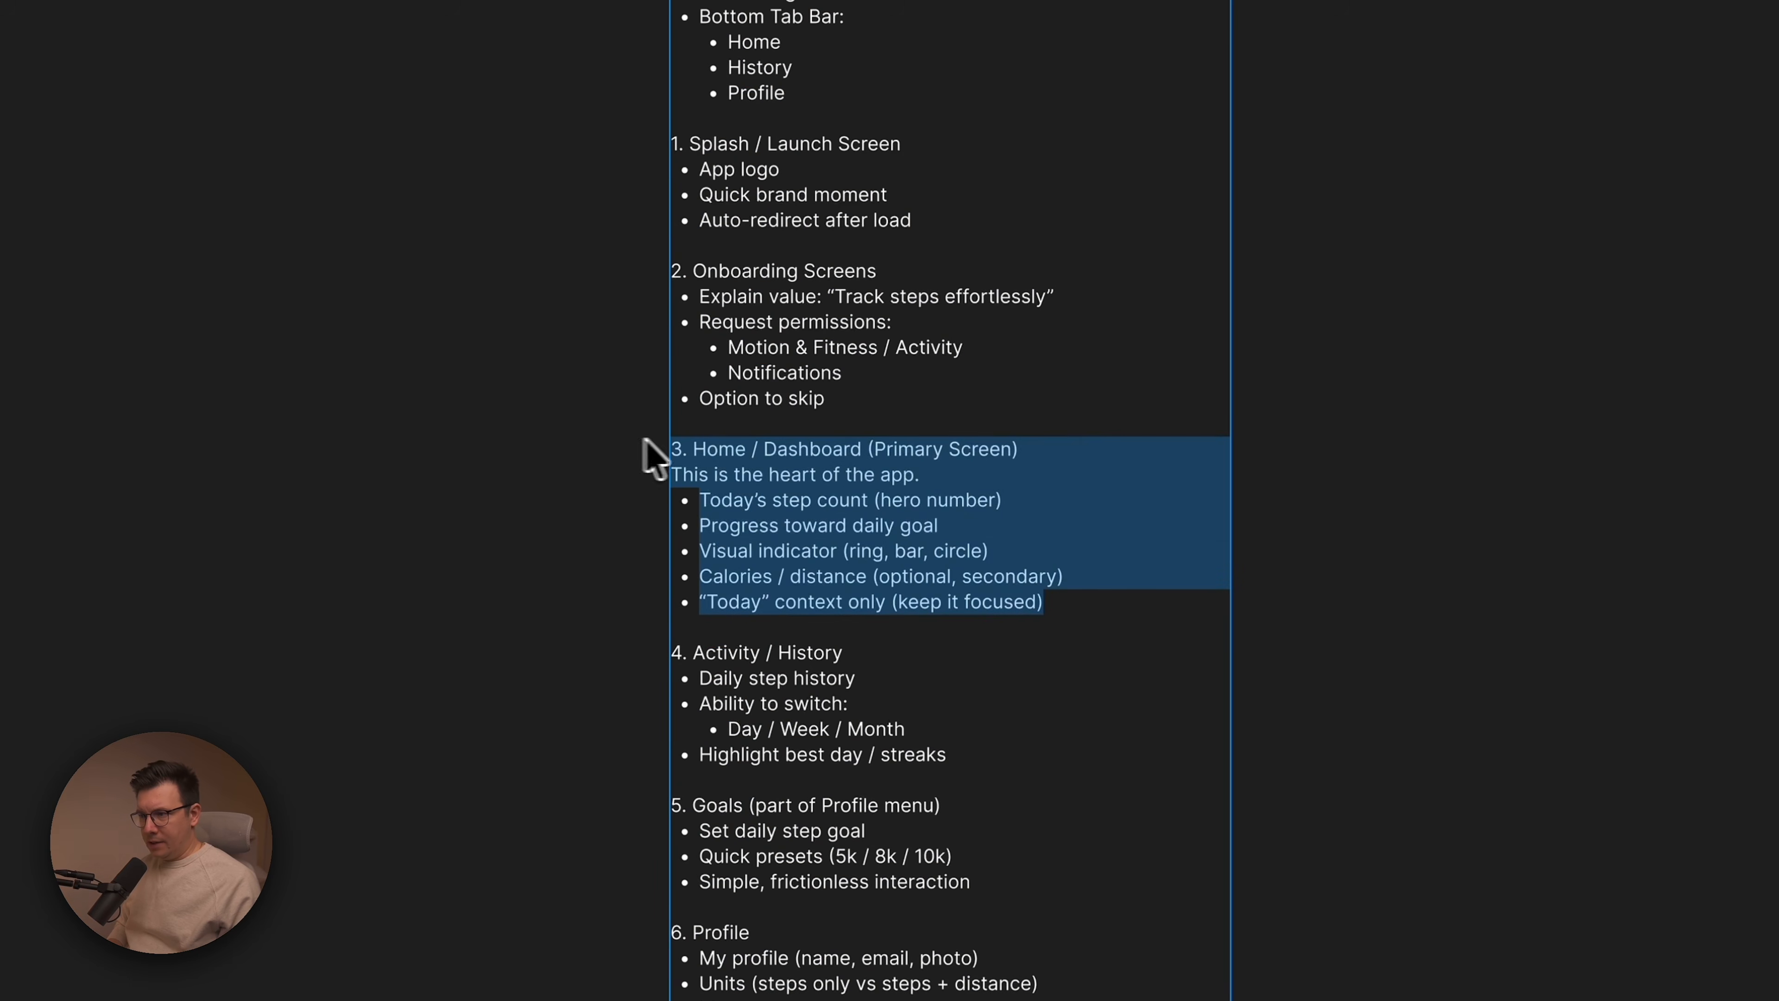
{"action": "key", "text": "Escape"}
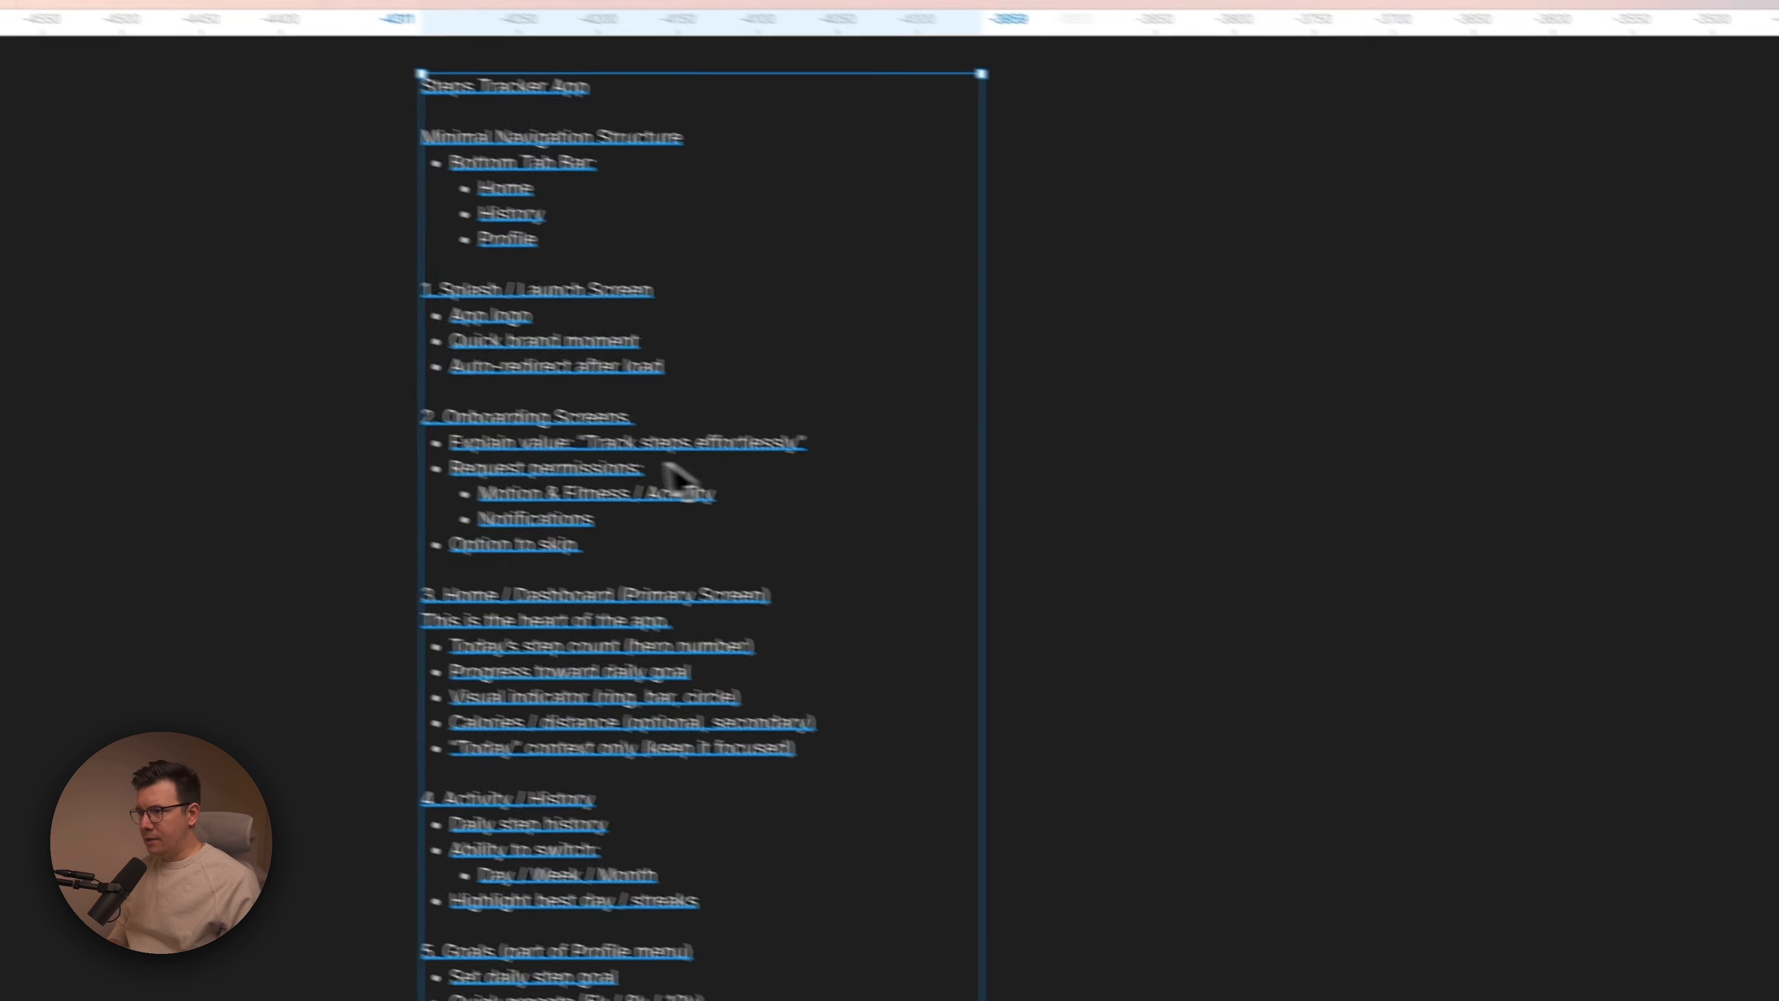
Send the Active Settings reference image to Figma Make, and close the untitled Make file.
{"action": "left_click", "coordinate": [1110, 536]}
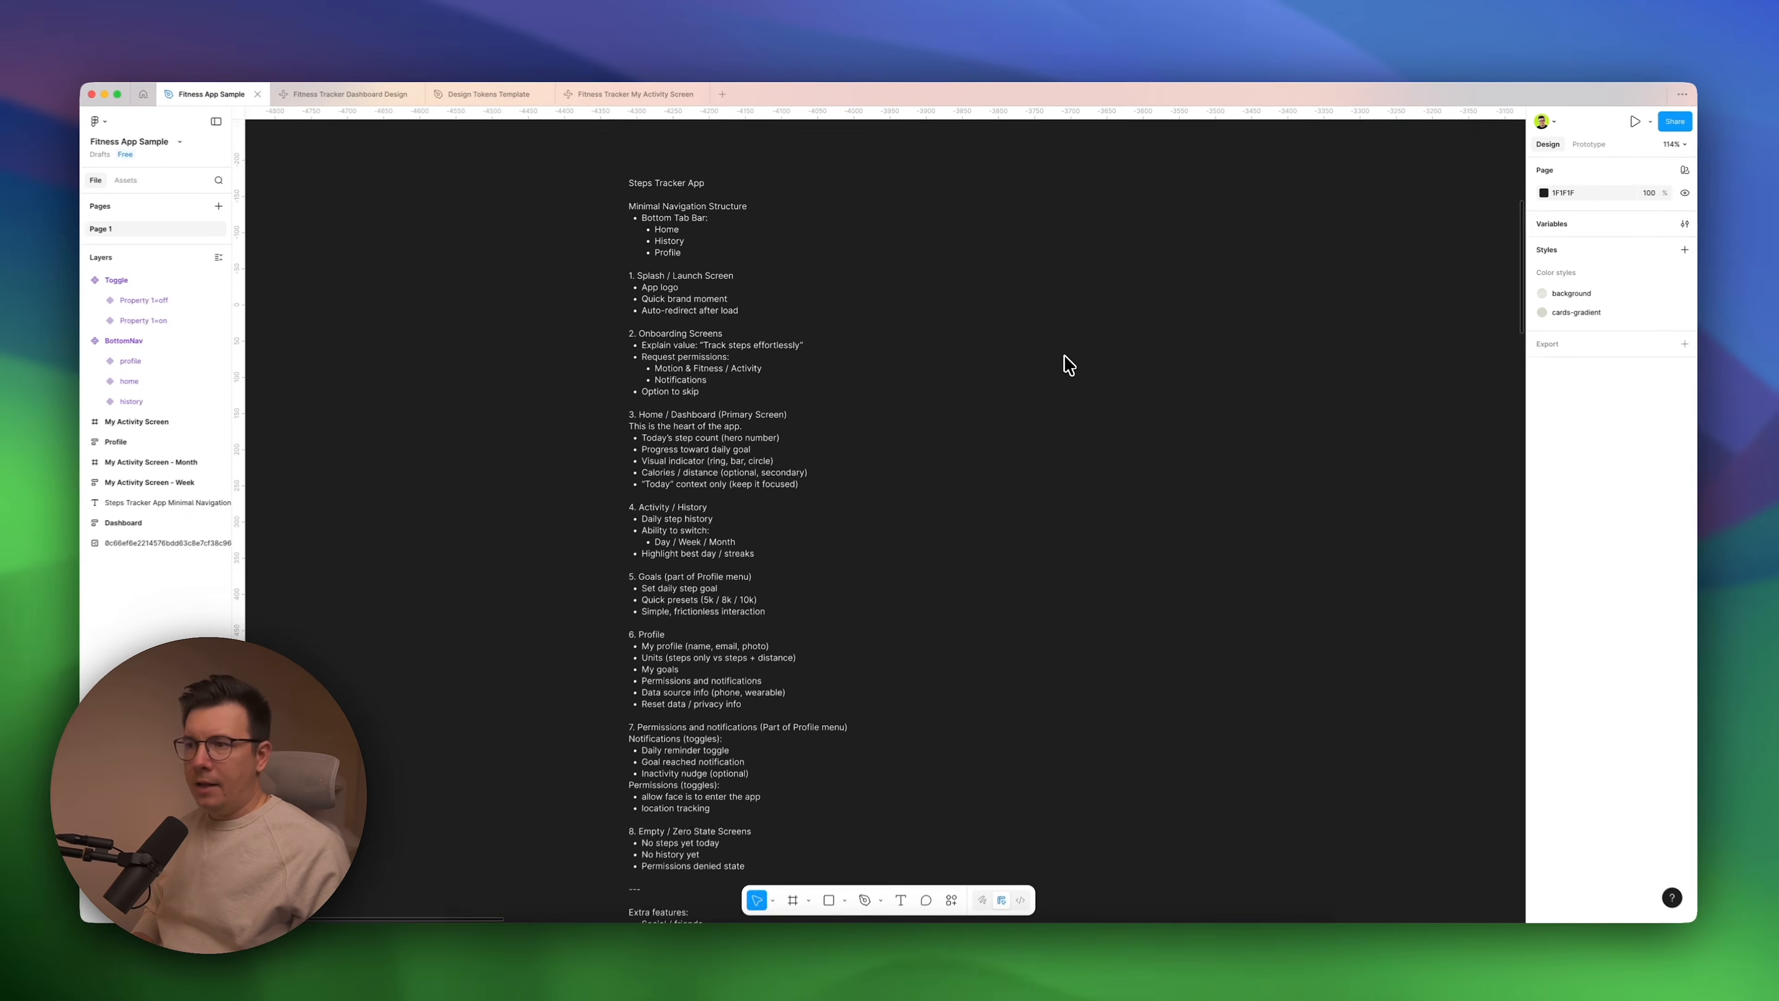
{"action": "scroll", "coordinate": [1064, 355], "scroll_direction": "right", "scroll_amount": 20}
{"action": "scroll", "coordinate": [1064, 363], "scroll_direction": "down", "scroll_amount": 5}
{"action": "scroll", "coordinate": [1052, 360], "scroll_direction": "right", "scroll_amount": 5}
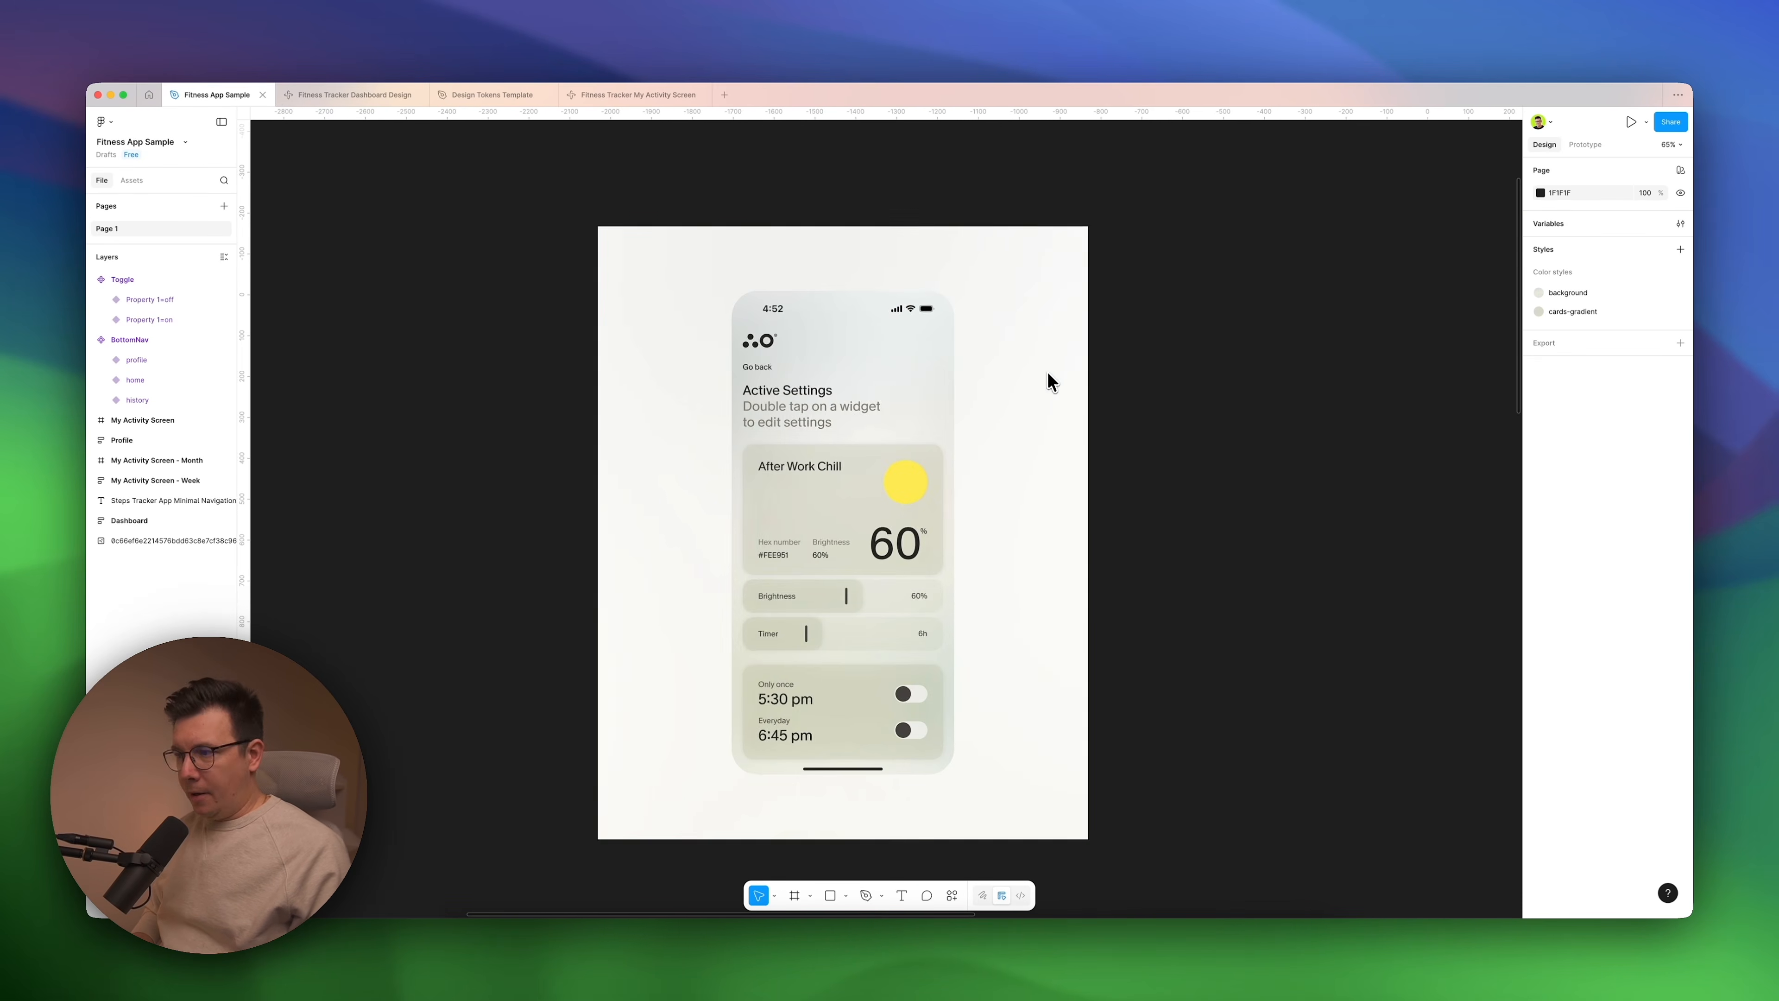
{"action": "left_click", "coordinate": [802, 403]}
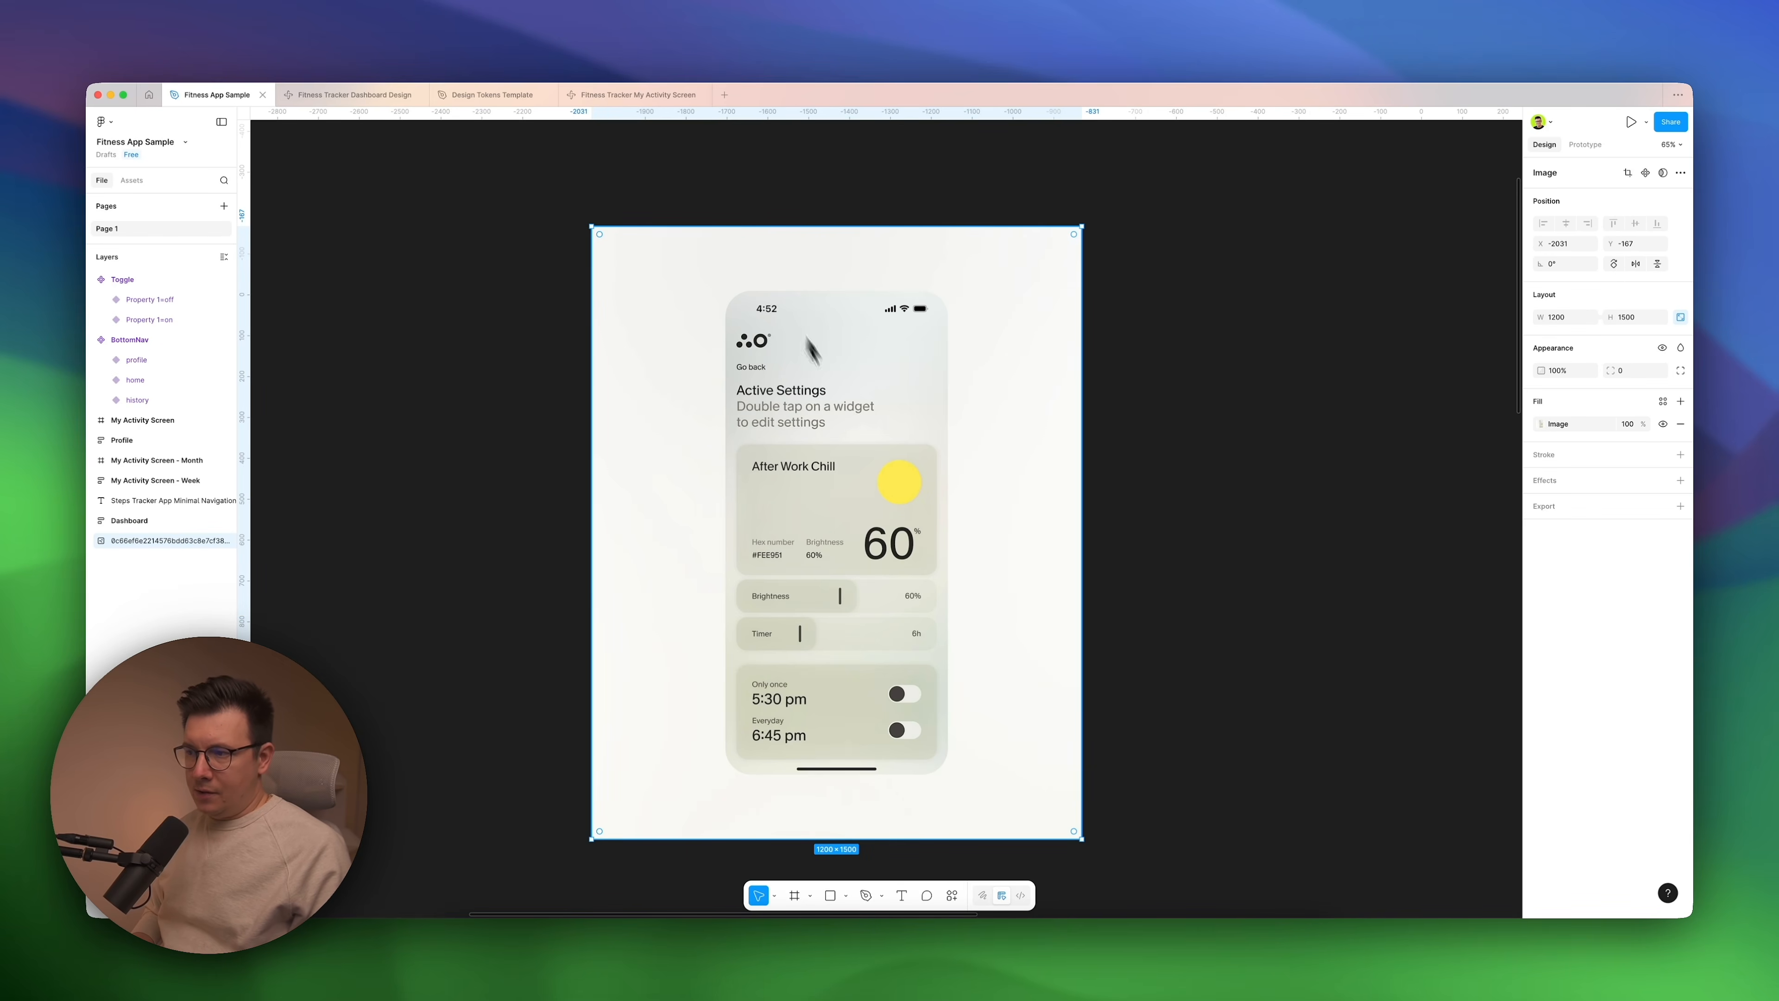
{"action": "right_click", "coordinate": [826, 359]}
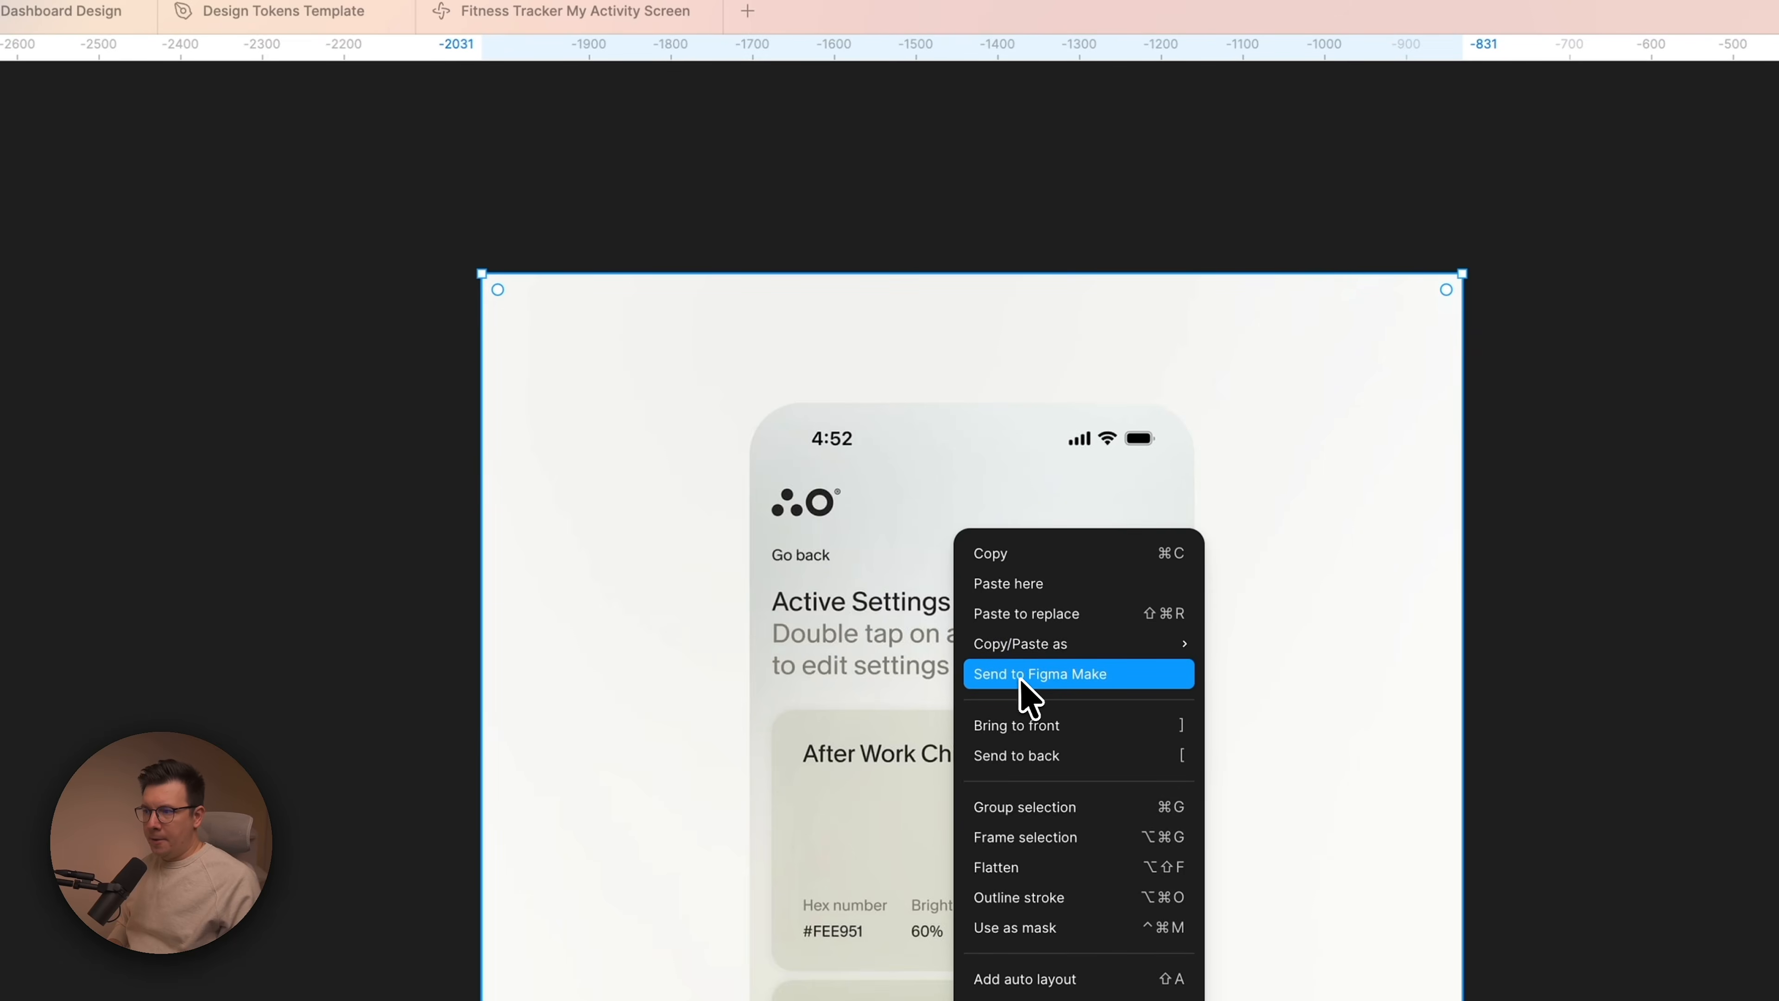
{"action": "left_click", "coordinate": [1051, 673]}
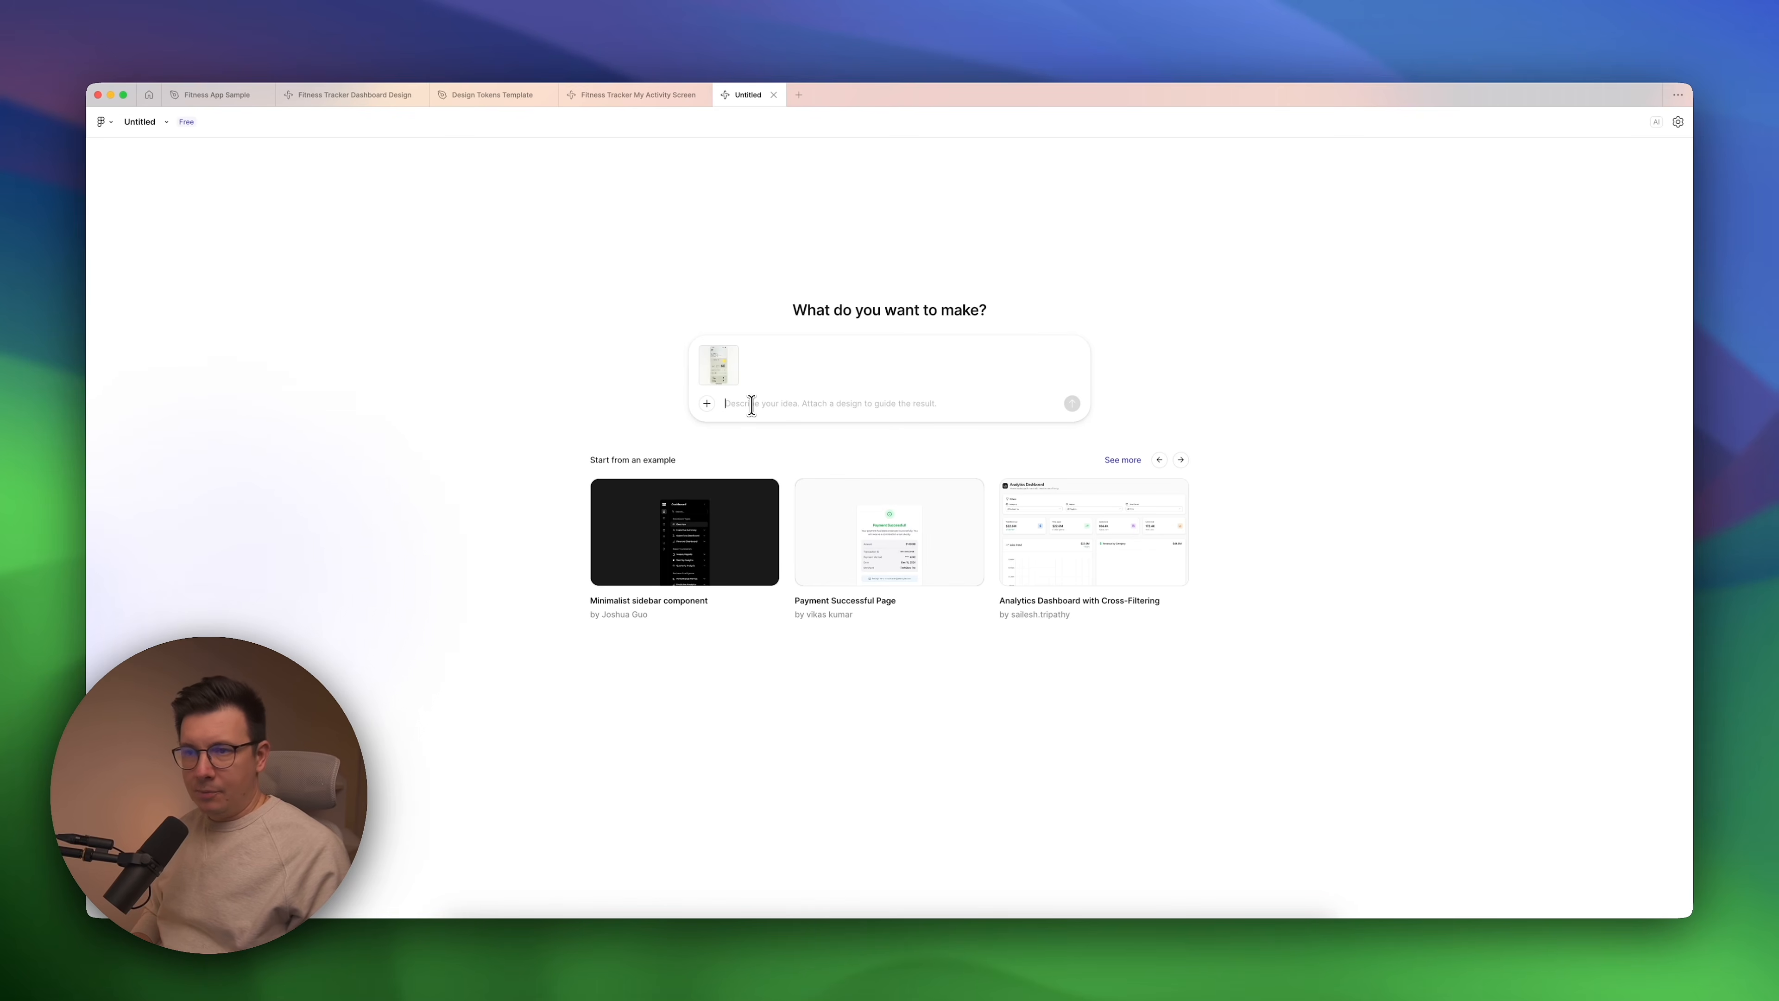
{"action": "left_click", "coordinate": [773, 95]}
Open the Fitness Tracker Dashboard Design file and read its prompt and the generated design analysis.
{"action": "left_click", "coordinate": [344, 98]}
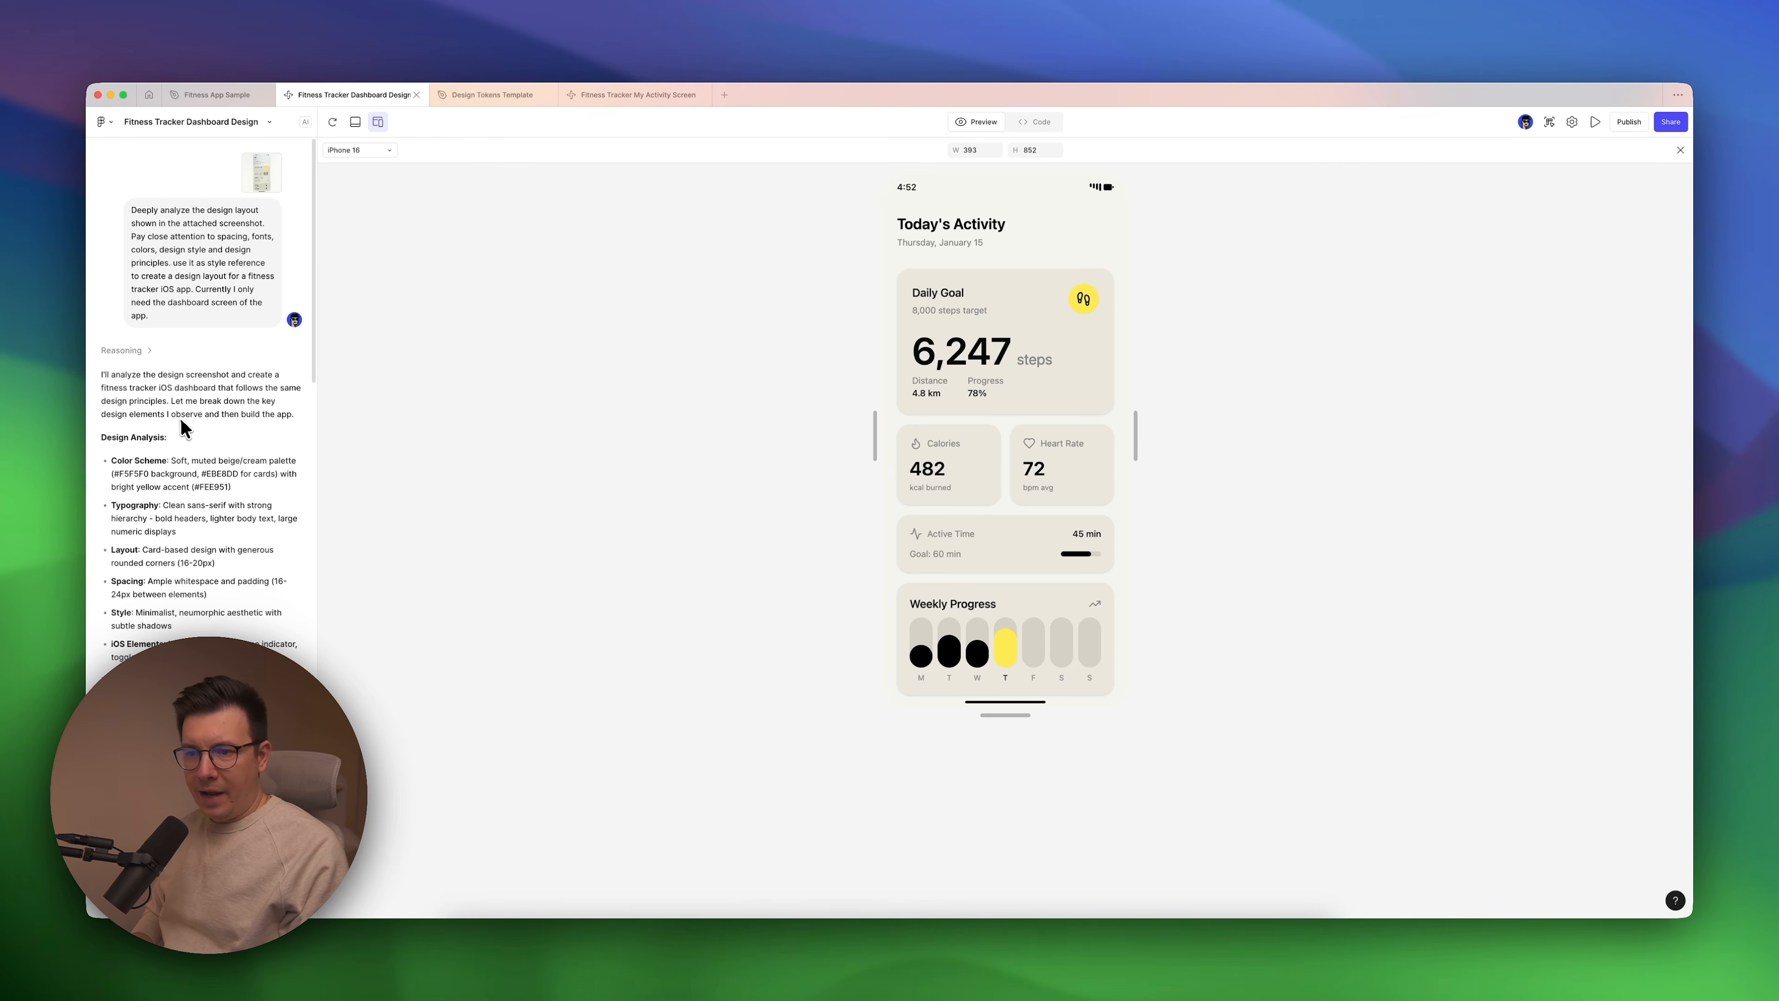
{"action": "scroll", "coordinate": [182, 417], "scroll_direction": "down", "scroll_amount": 3}
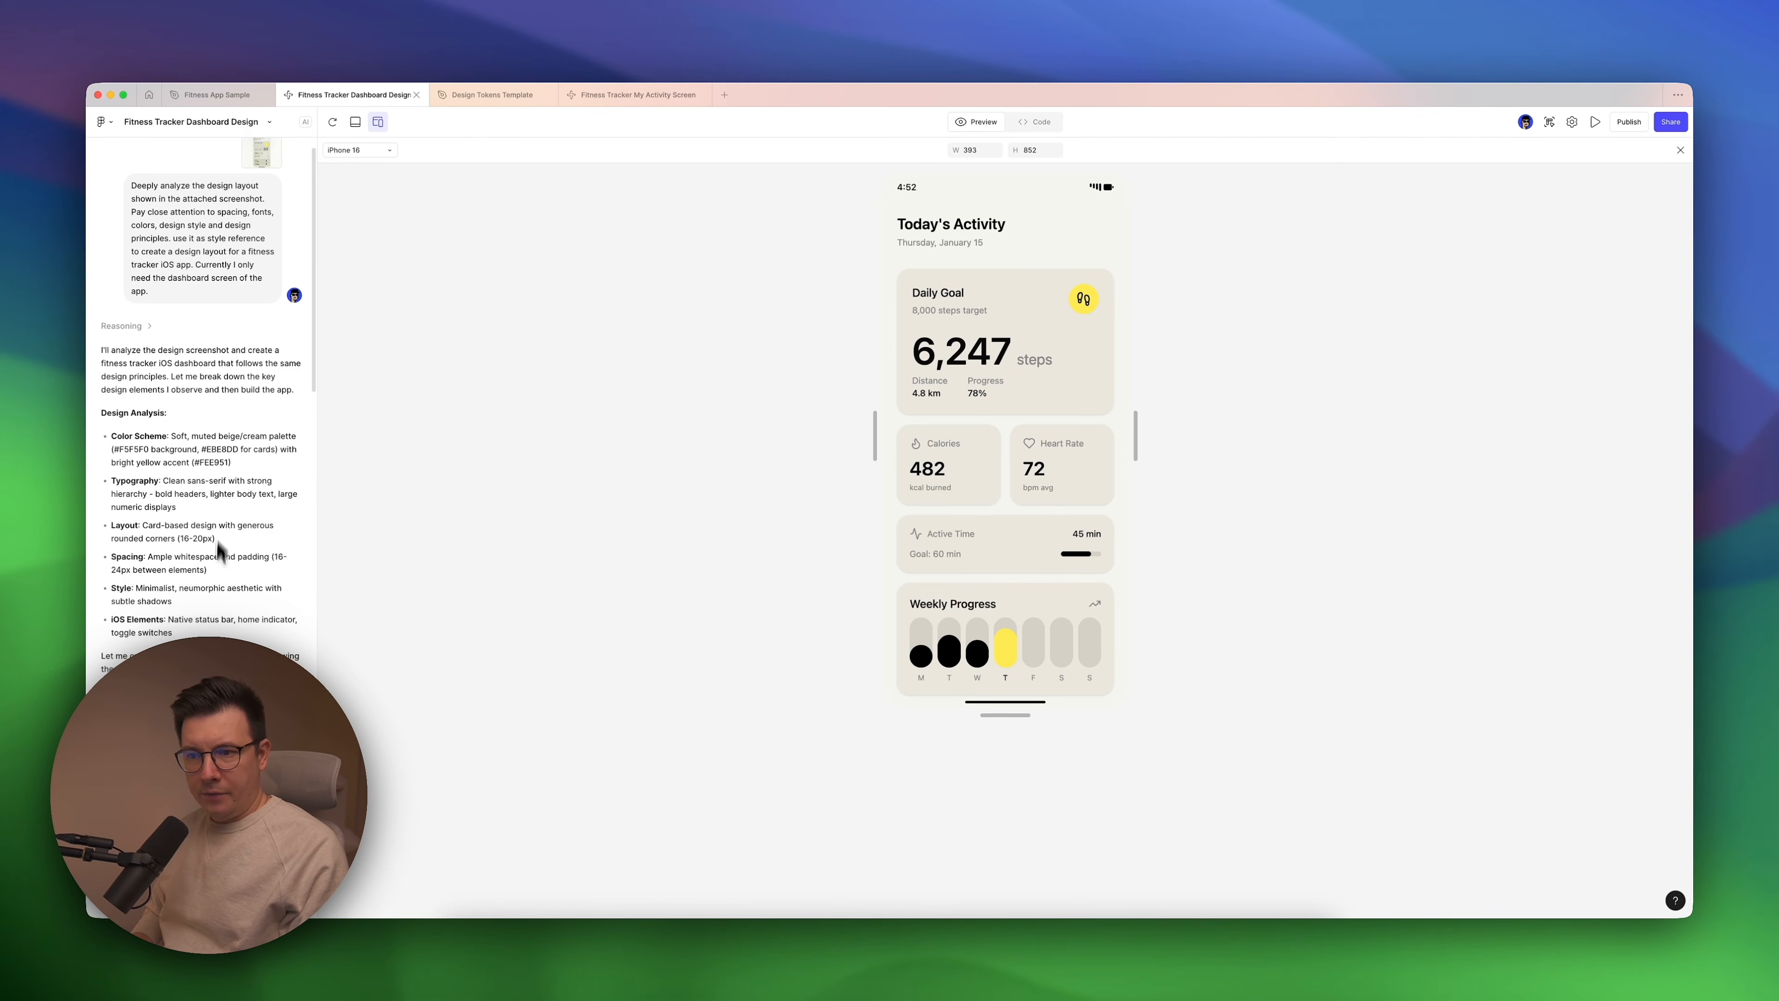
{"action": "scroll", "coordinate": [252, 365], "scroll_direction": "down", "scroll_amount": 2}
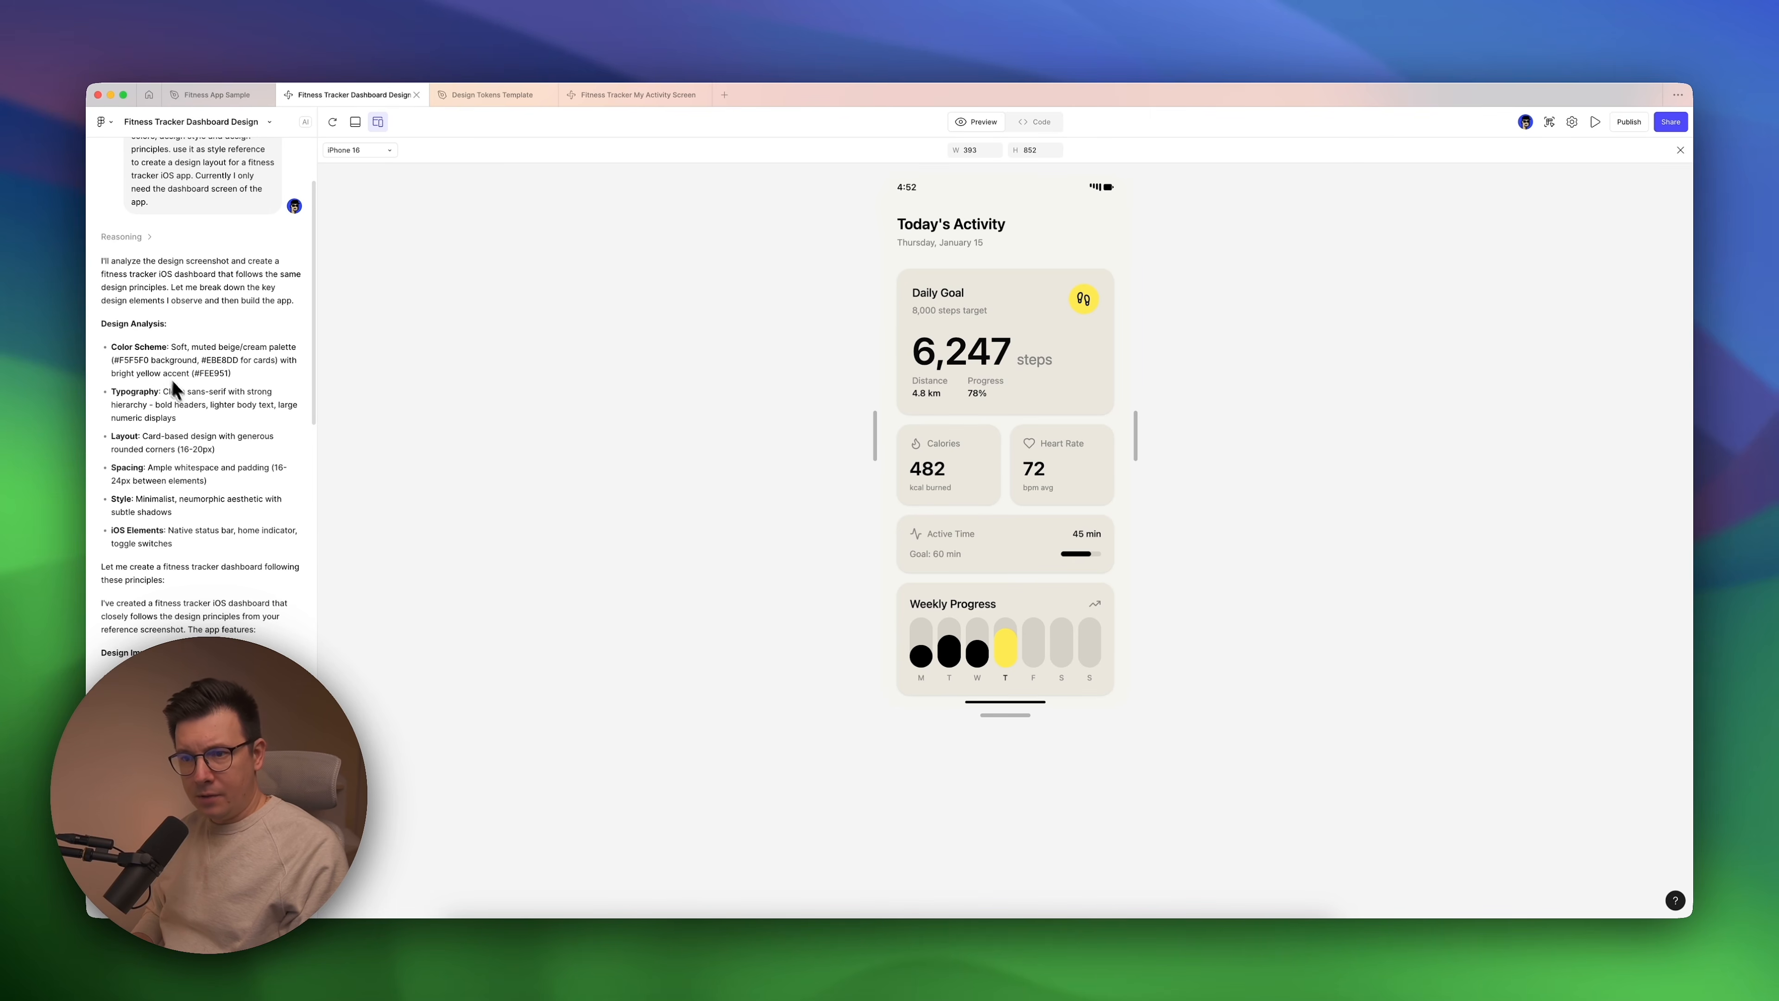
{"action": "scroll", "coordinate": [185, 470], "scroll_direction": "down", "scroll_amount": 1}
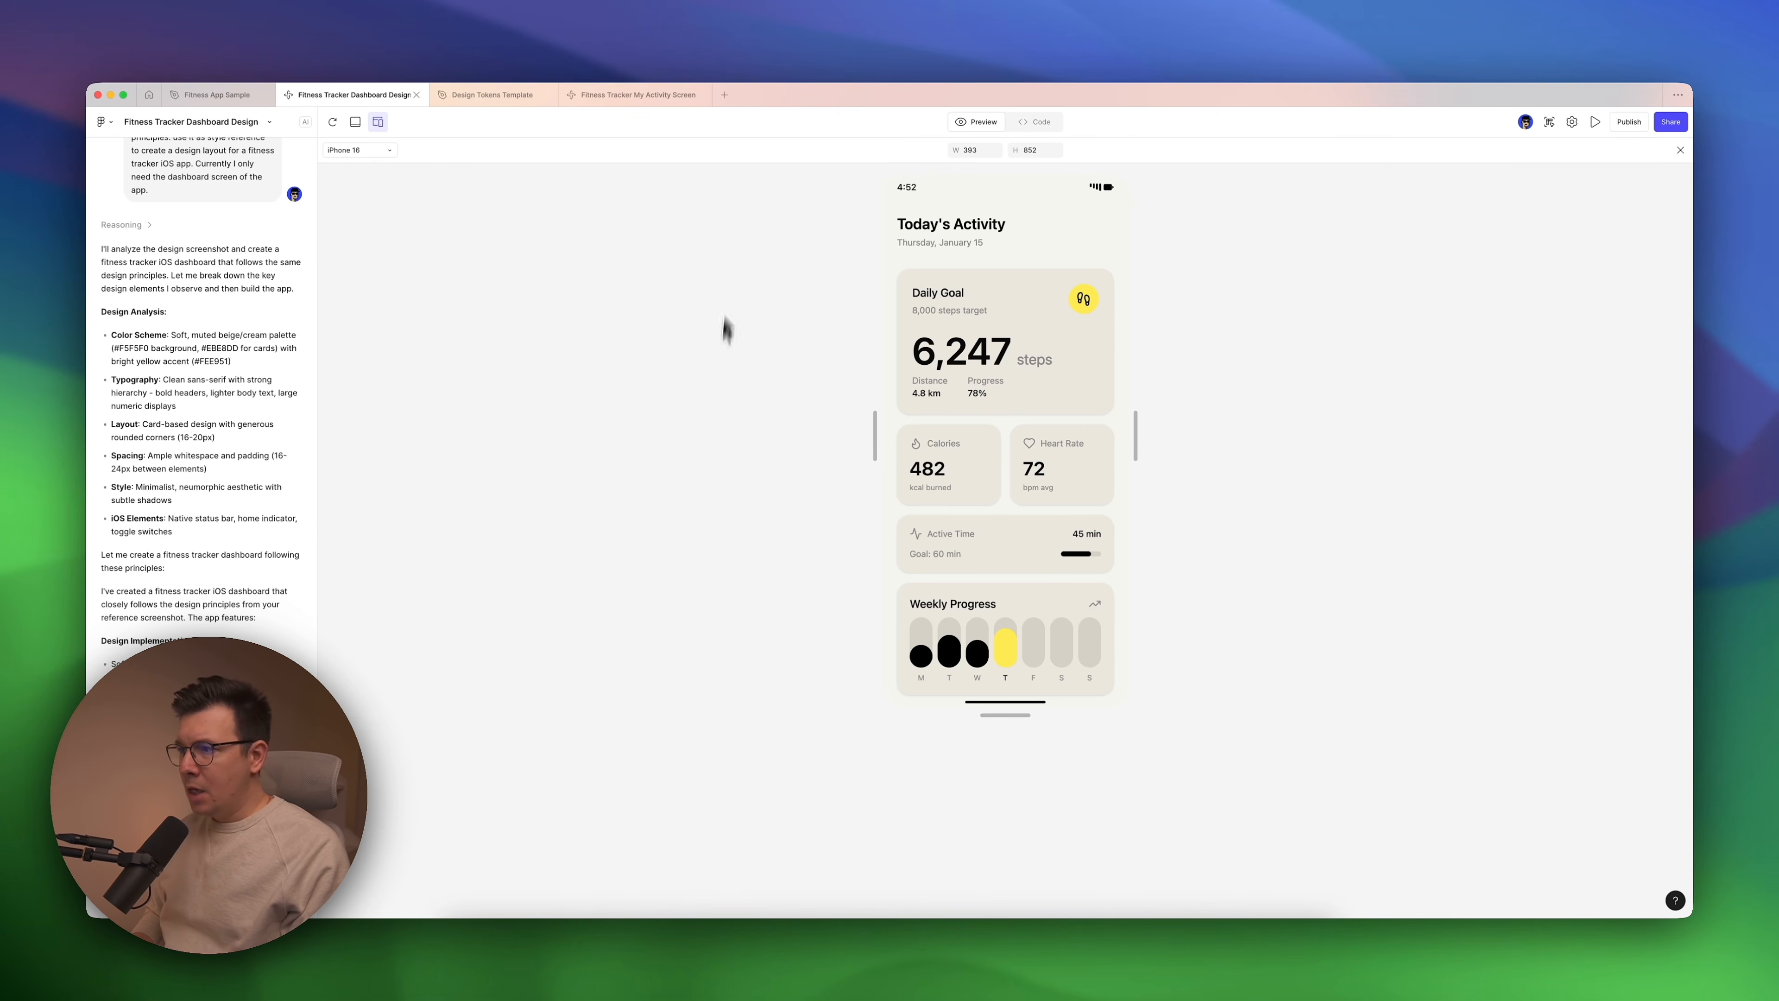
Set the dashboard preview device to iPhone 16 Pro Max and view the reference image in Fitness App Sample for comparison.
{"action": "left_click", "coordinate": [389, 151]}
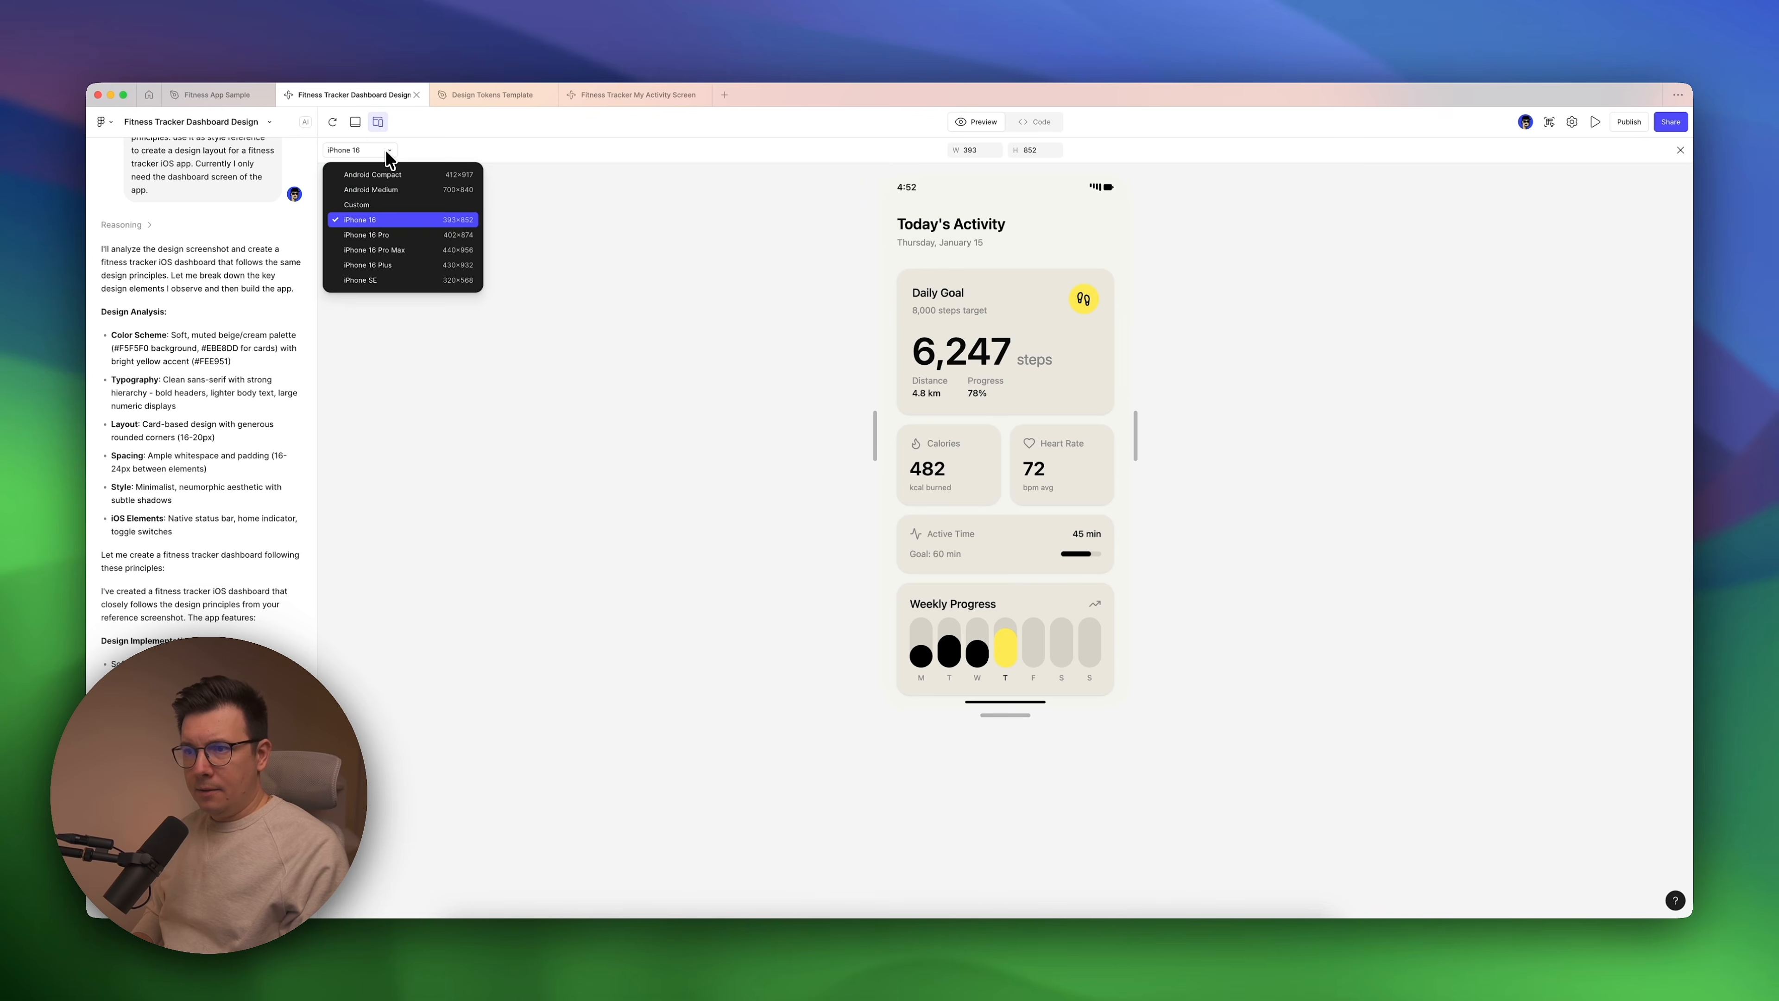
{"action": "left_click", "coordinate": [387, 250]}
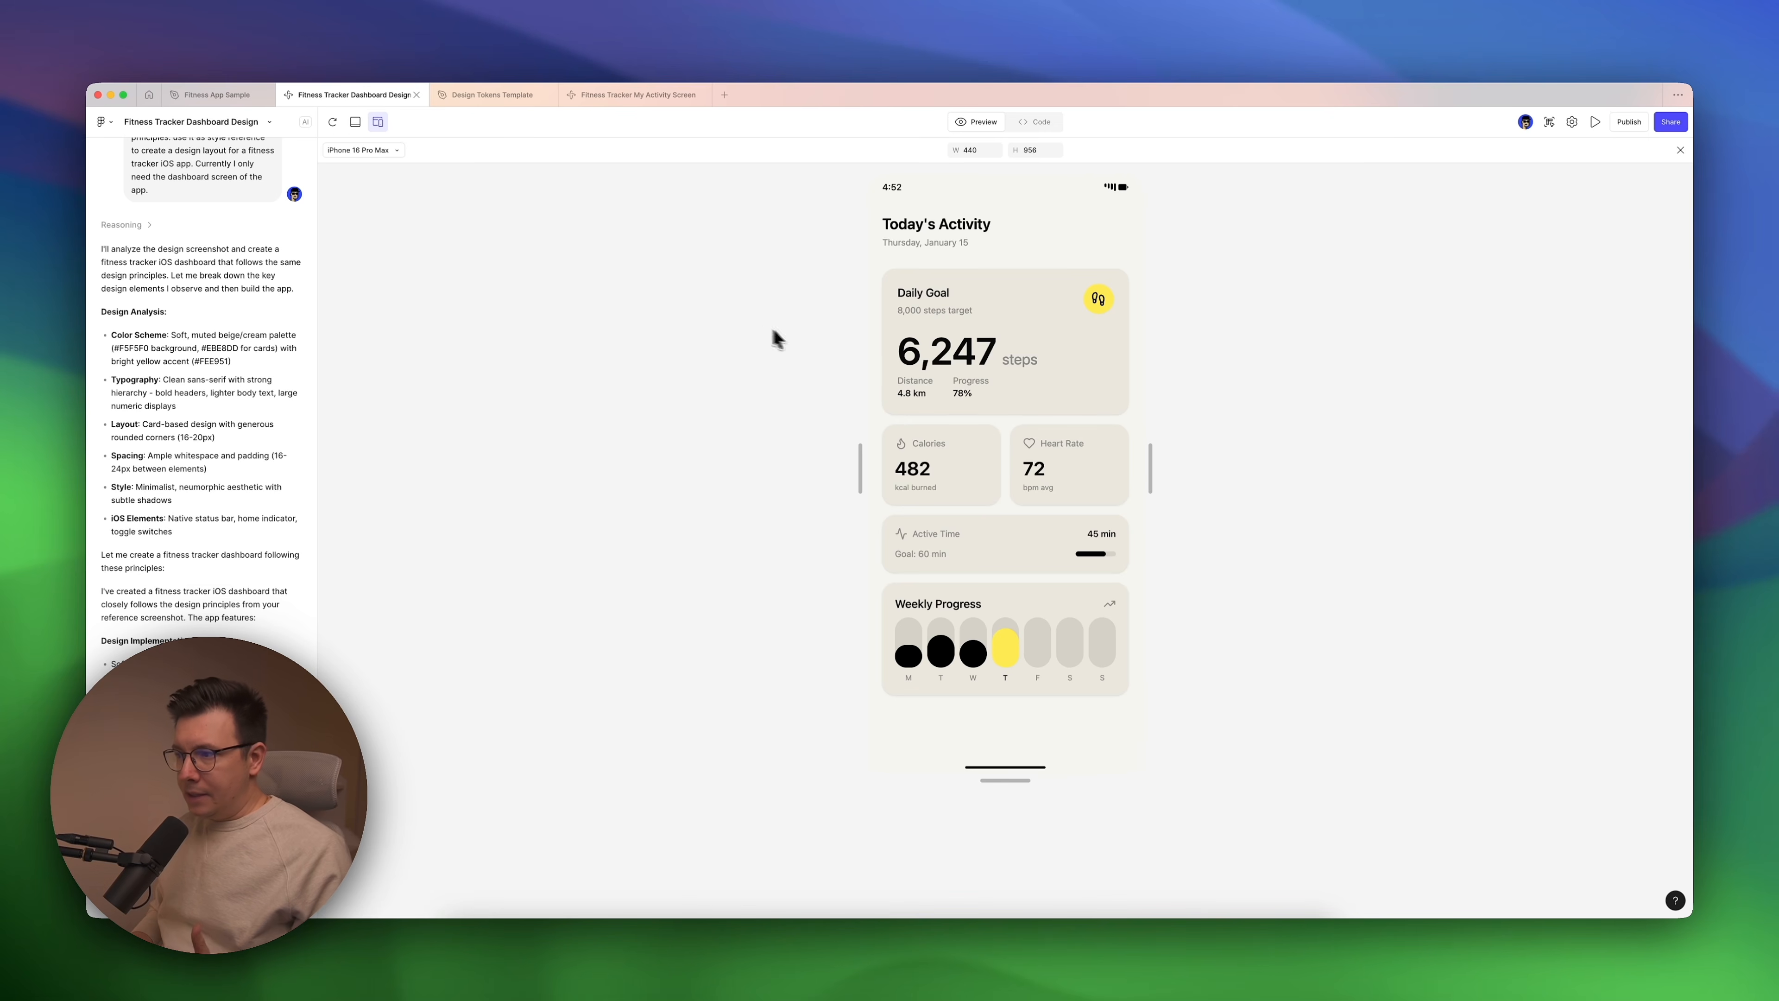
{"action": "left_click", "coordinate": [218, 94]}
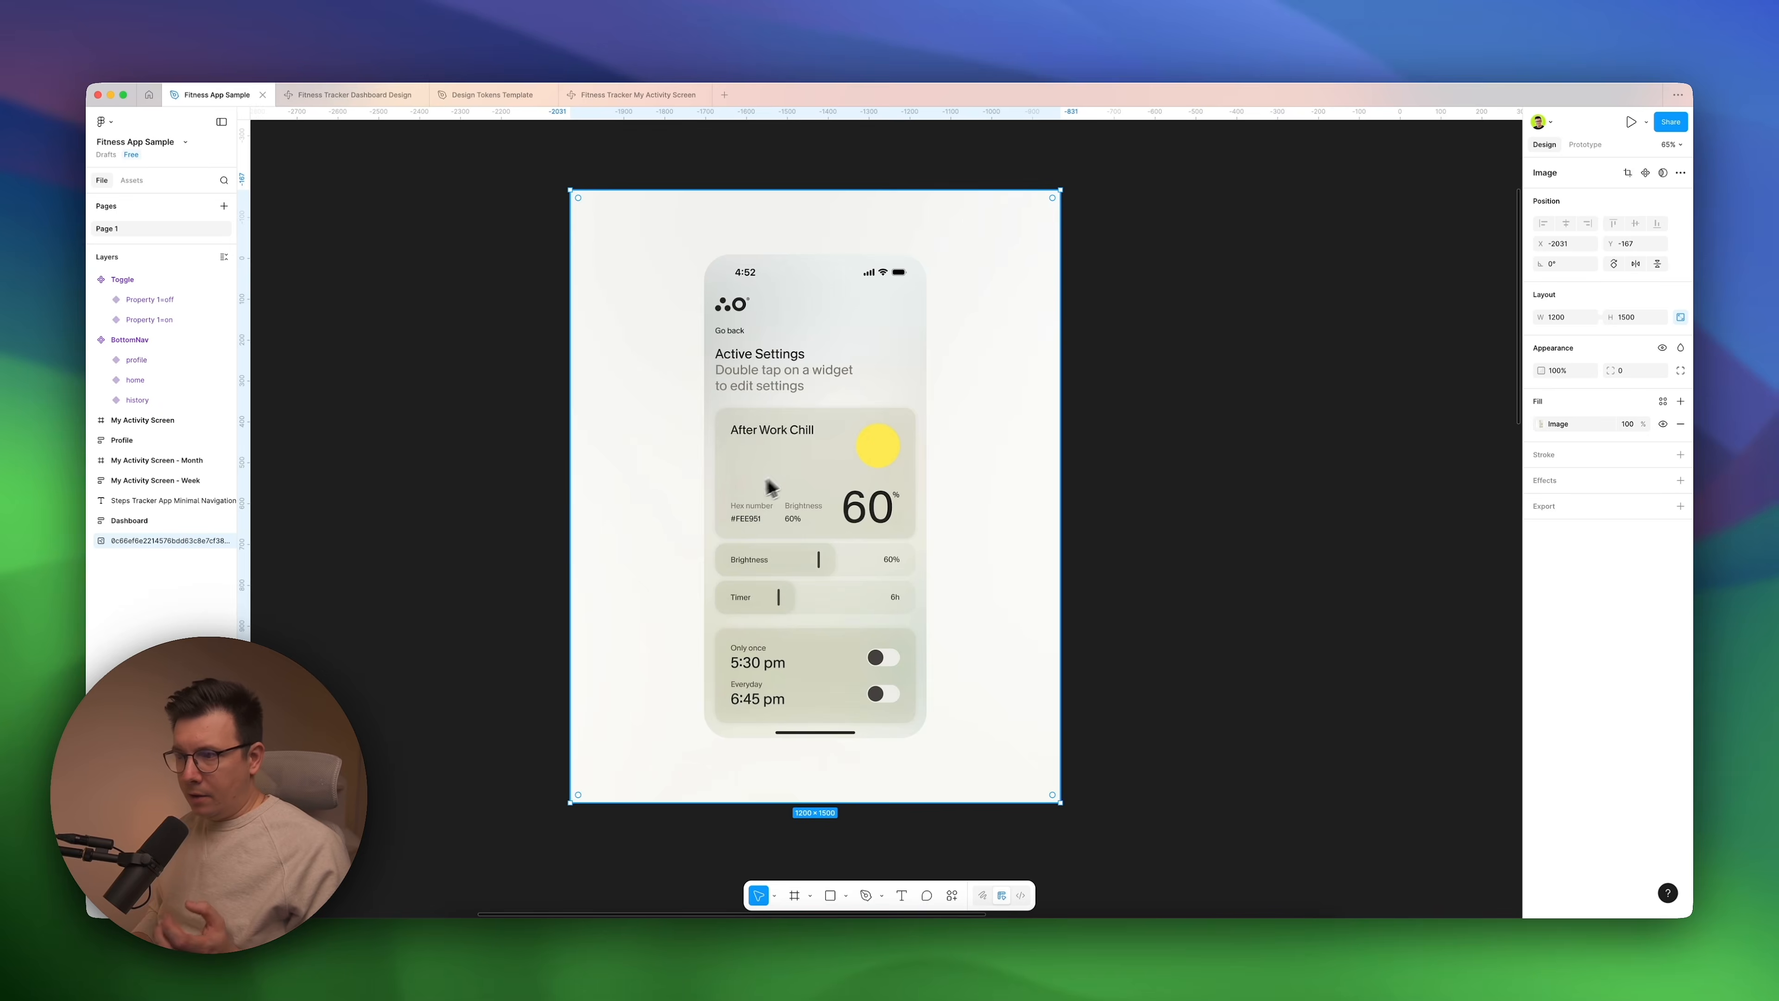
Copy the design from Fitness Tracker Dashboard Design and paste it onto the Fitness App Sample canvas below the reference image.
{"action": "left_click", "coordinate": [347, 95]}
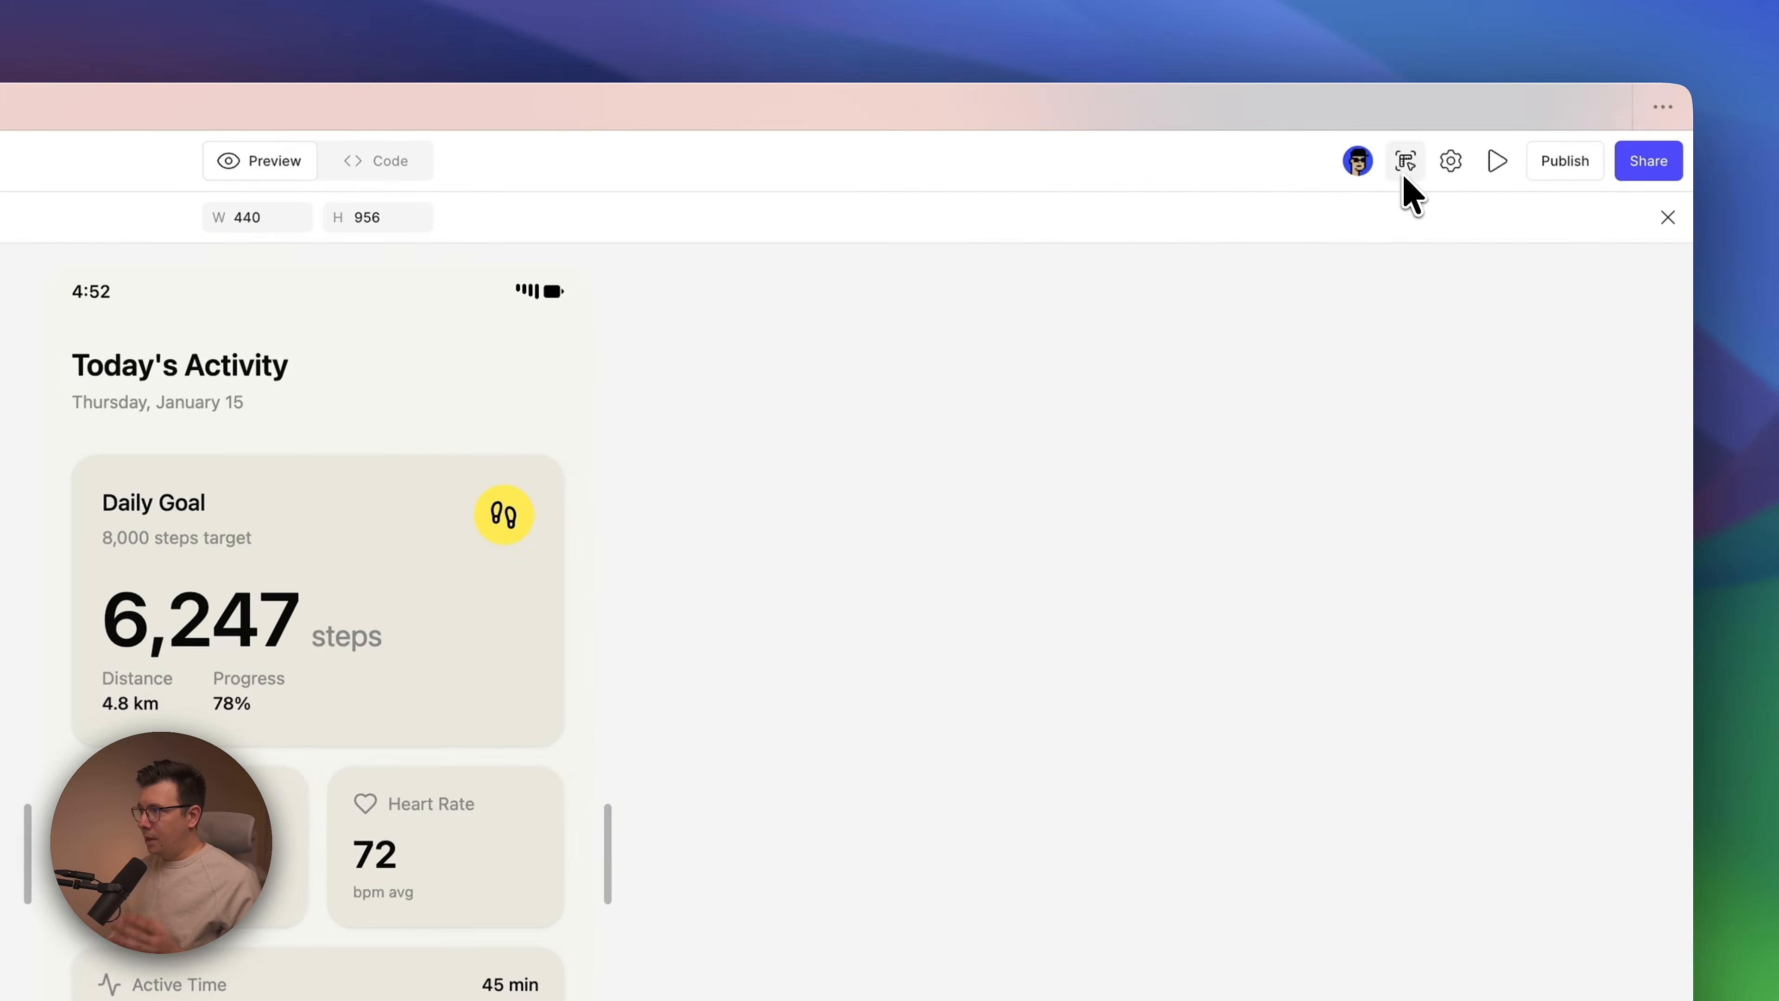
{"action": "left_click", "coordinate": [1548, 121]}
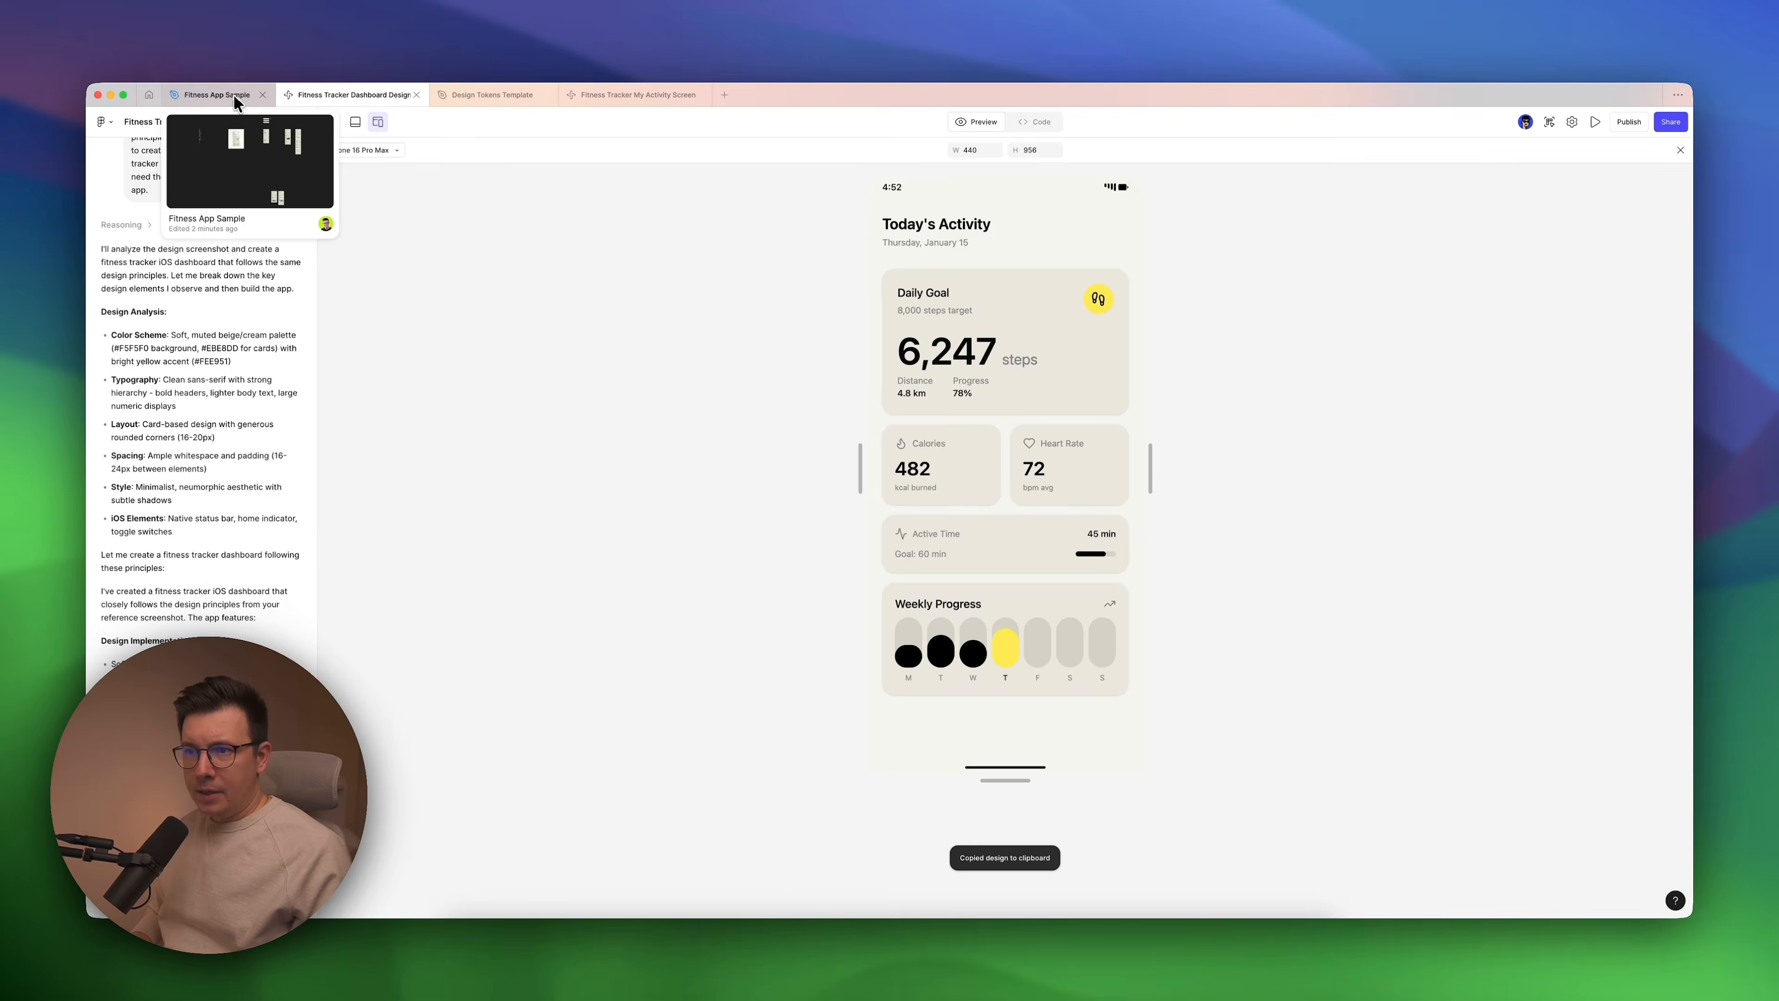
{"action": "left_click", "coordinate": [211, 85]}
{"action": "scroll", "coordinate": [988, 405], "scroll_direction": "right", "scroll_amount": 5}
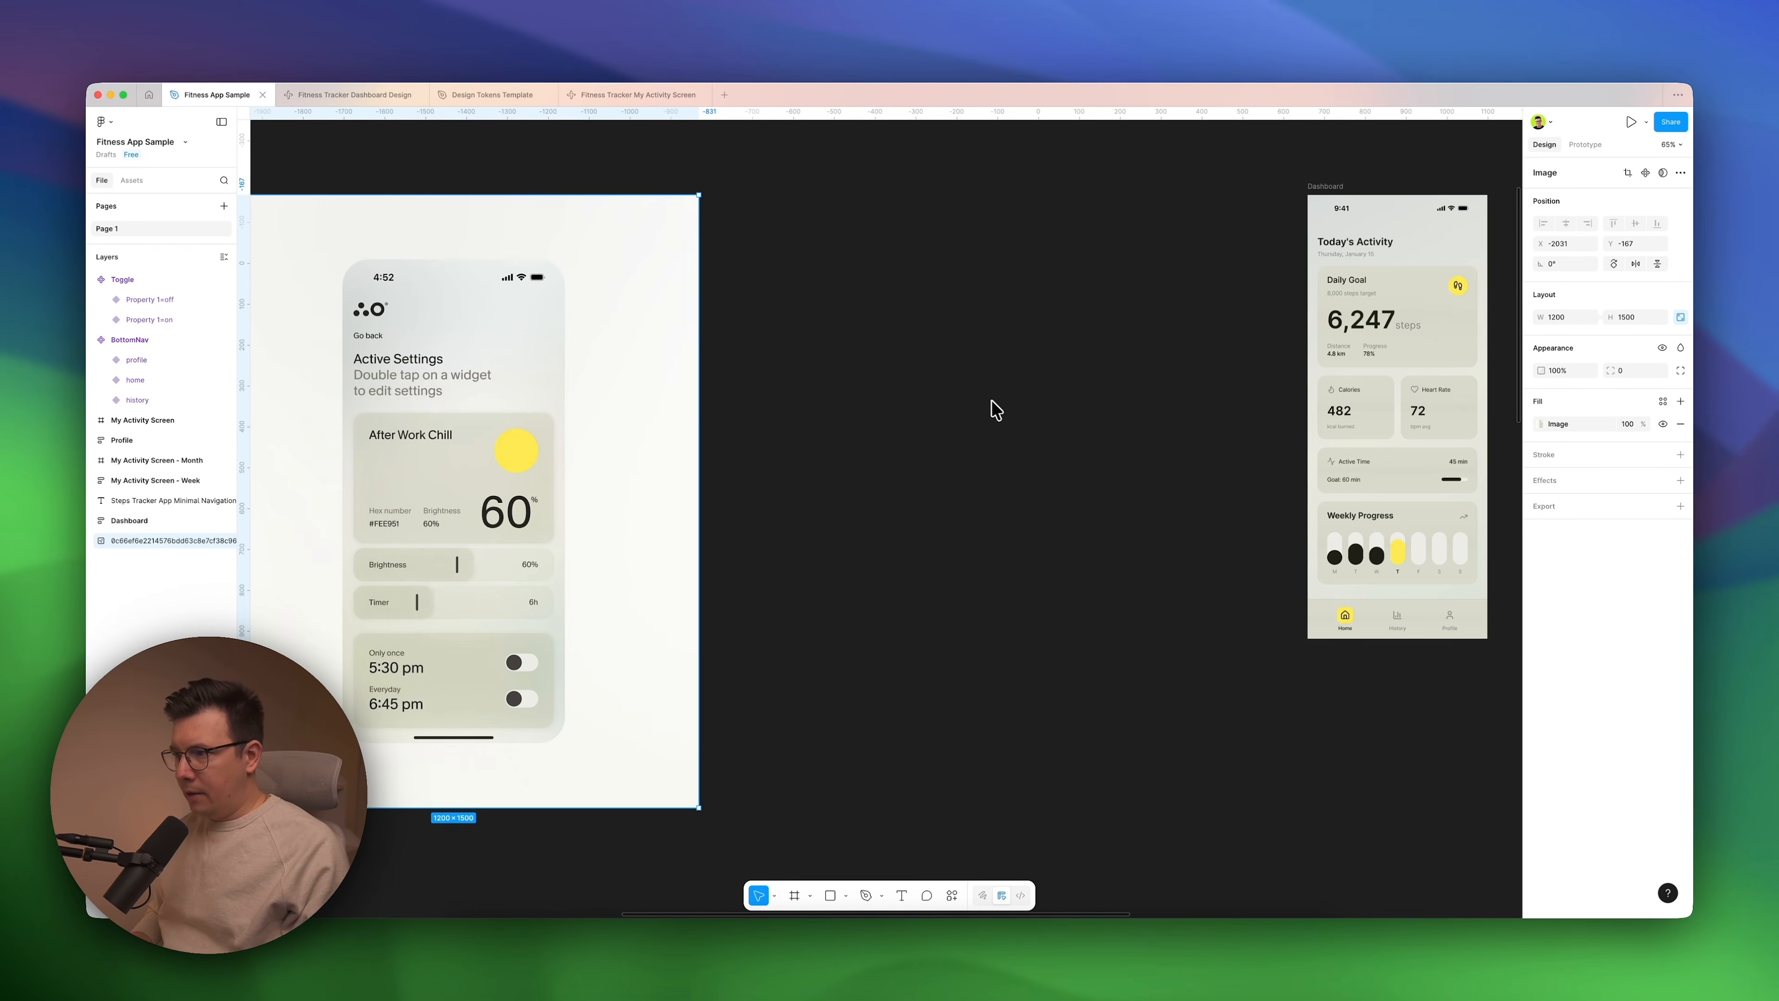
{"action": "scroll", "coordinate": [992, 405], "scroll_direction": "down", "scroll_amount": 10}
{"action": "key", "text": "cmd+v"}
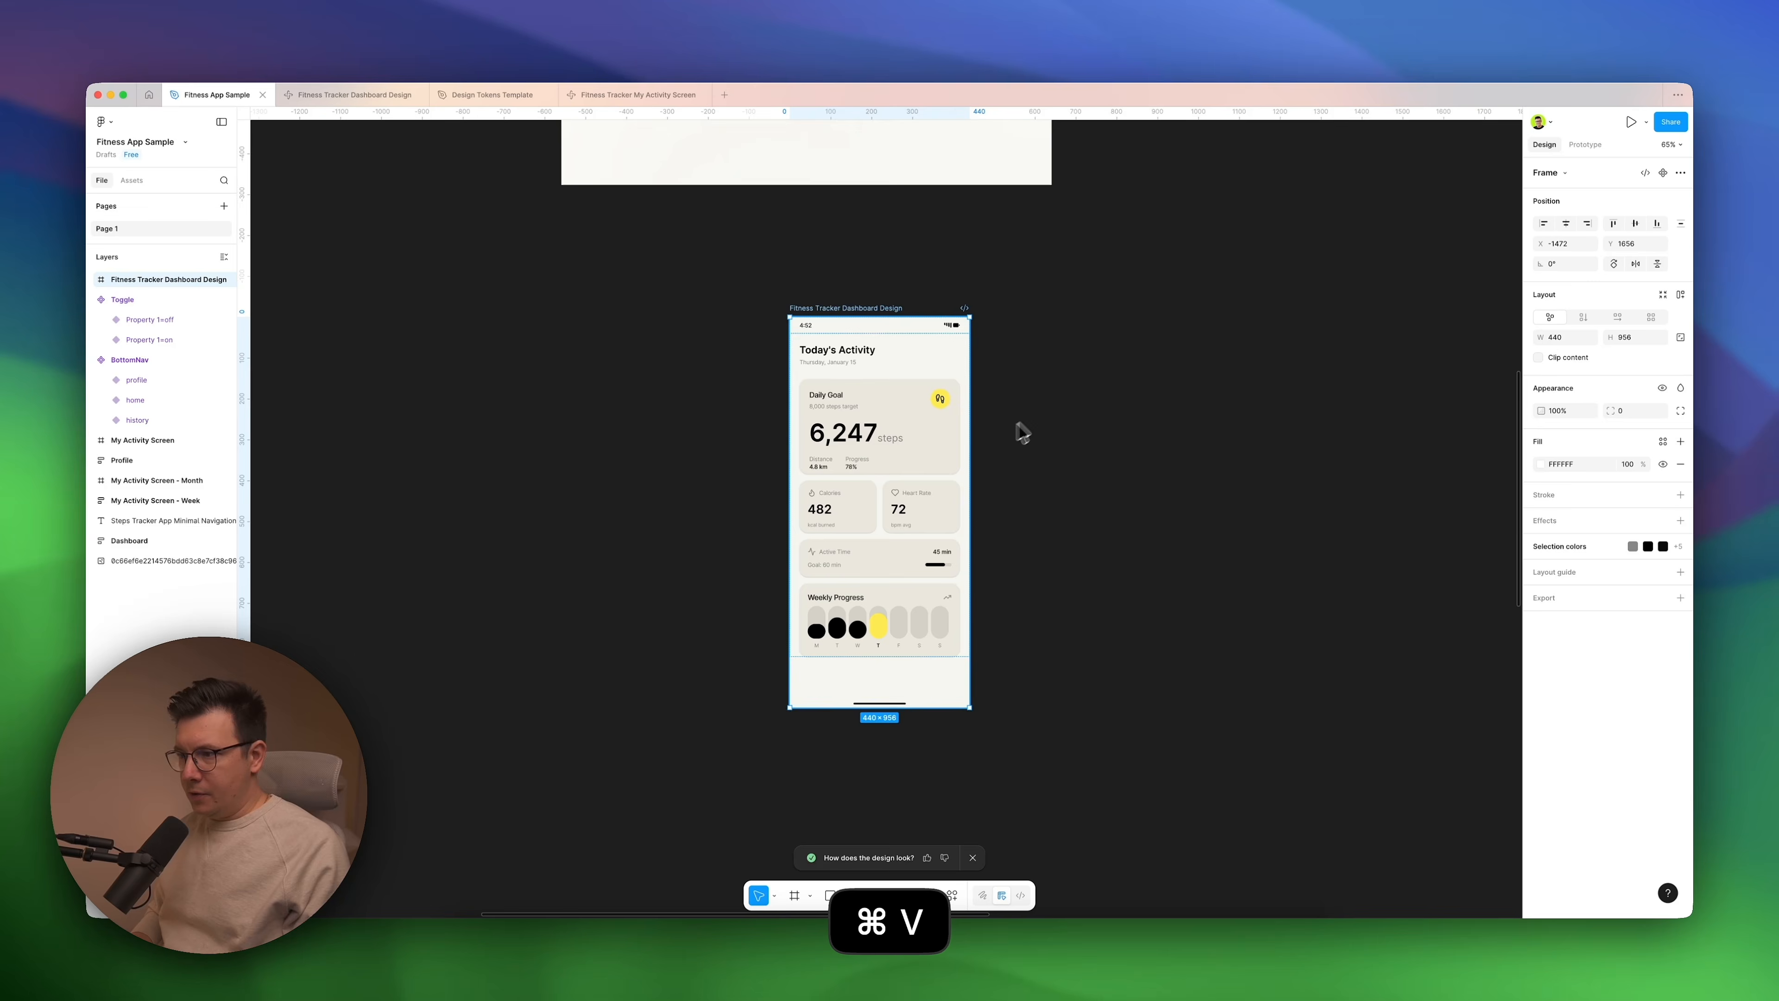
Move the pasted Fitness Tracker Dashboard Design frame up into the space between the reference image and the existing Dashboard frame.
{"action": "scroll", "coordinate": [1024, 425], "scroll_direction": "up", "scroll_amount": 3}
{"action": "scroll", "coordinate": [1024, 425], "scroll_direction": "right", "scroll_amount": 2}
{"action": "scroll", "coordinate": [727, 405], "scroll_direction": "right", "scroll_amount": 3}
{"action": "scroll", "coordinate": [726, 405], "scroll_direction": "up", "scroll_amount": 2}
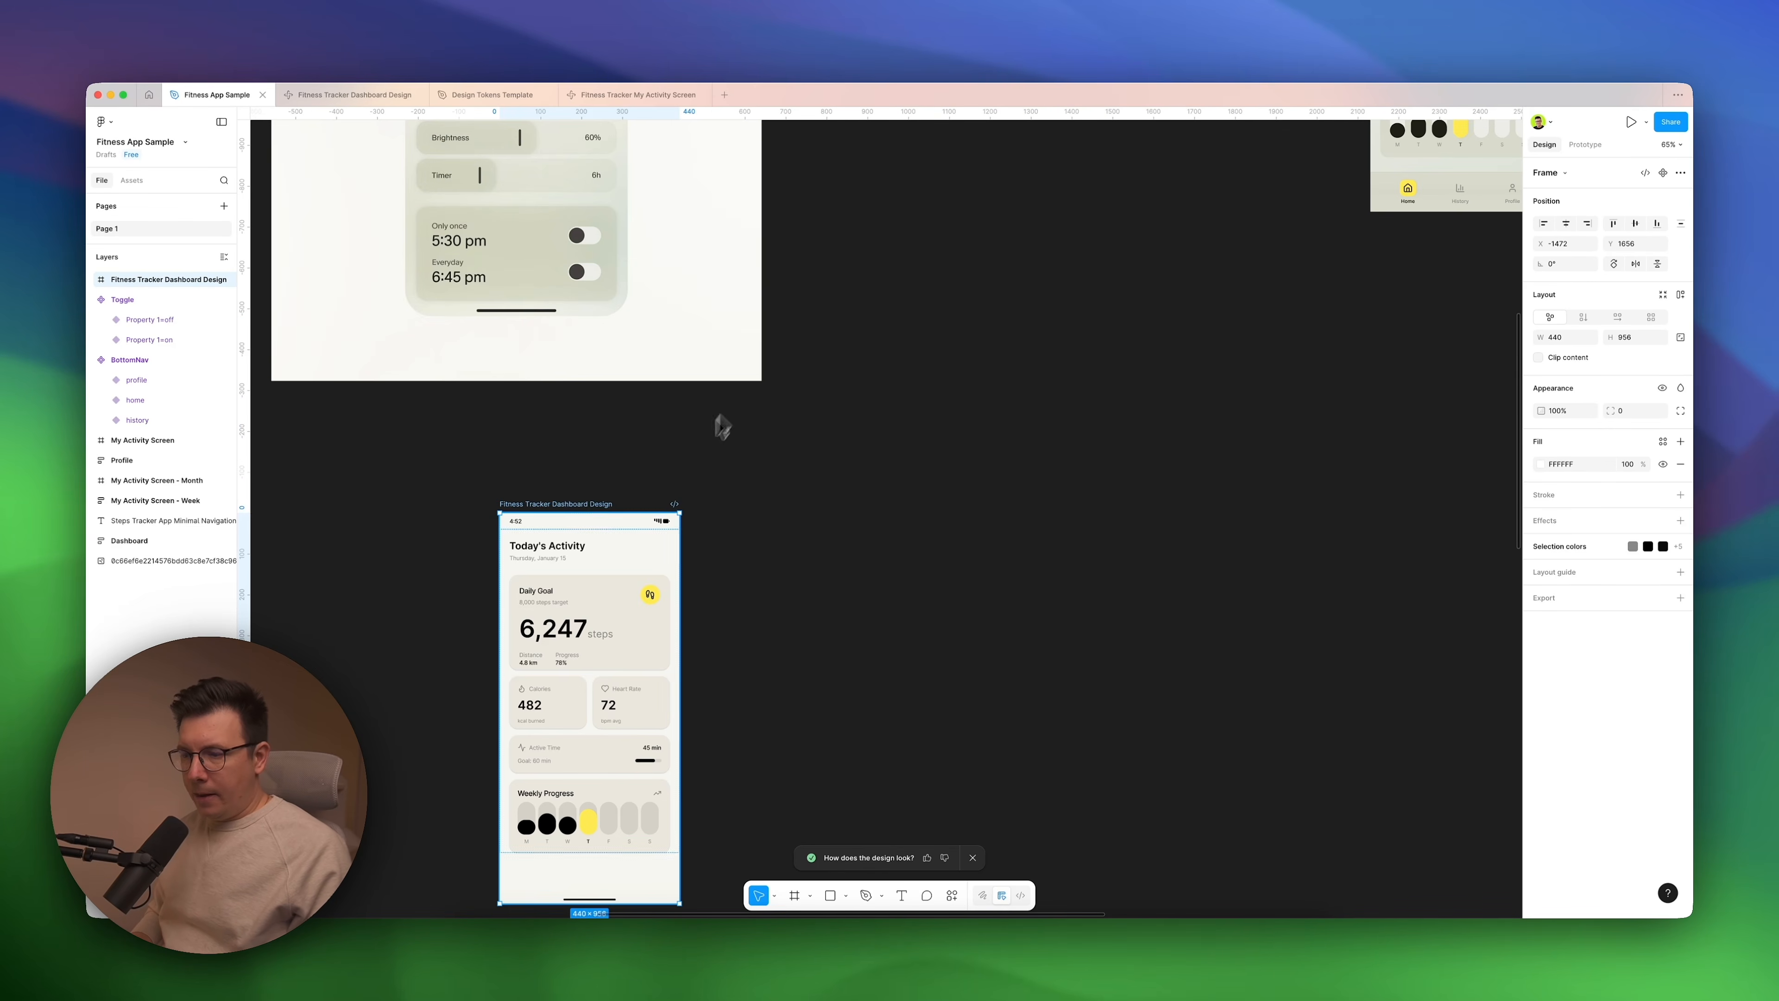
{"action": "left_click_drag", "start_coordinate": [560, 512], "coordinate": [1079, 116]}
{"action": "scroll", "coordinate": [837, 453], "scroll_direction": "left", "scroll_amount": 5}
{"action": "scroll", "coordinate": [838, 453], "scroll_direction": "up", "scroll_amount": 3}
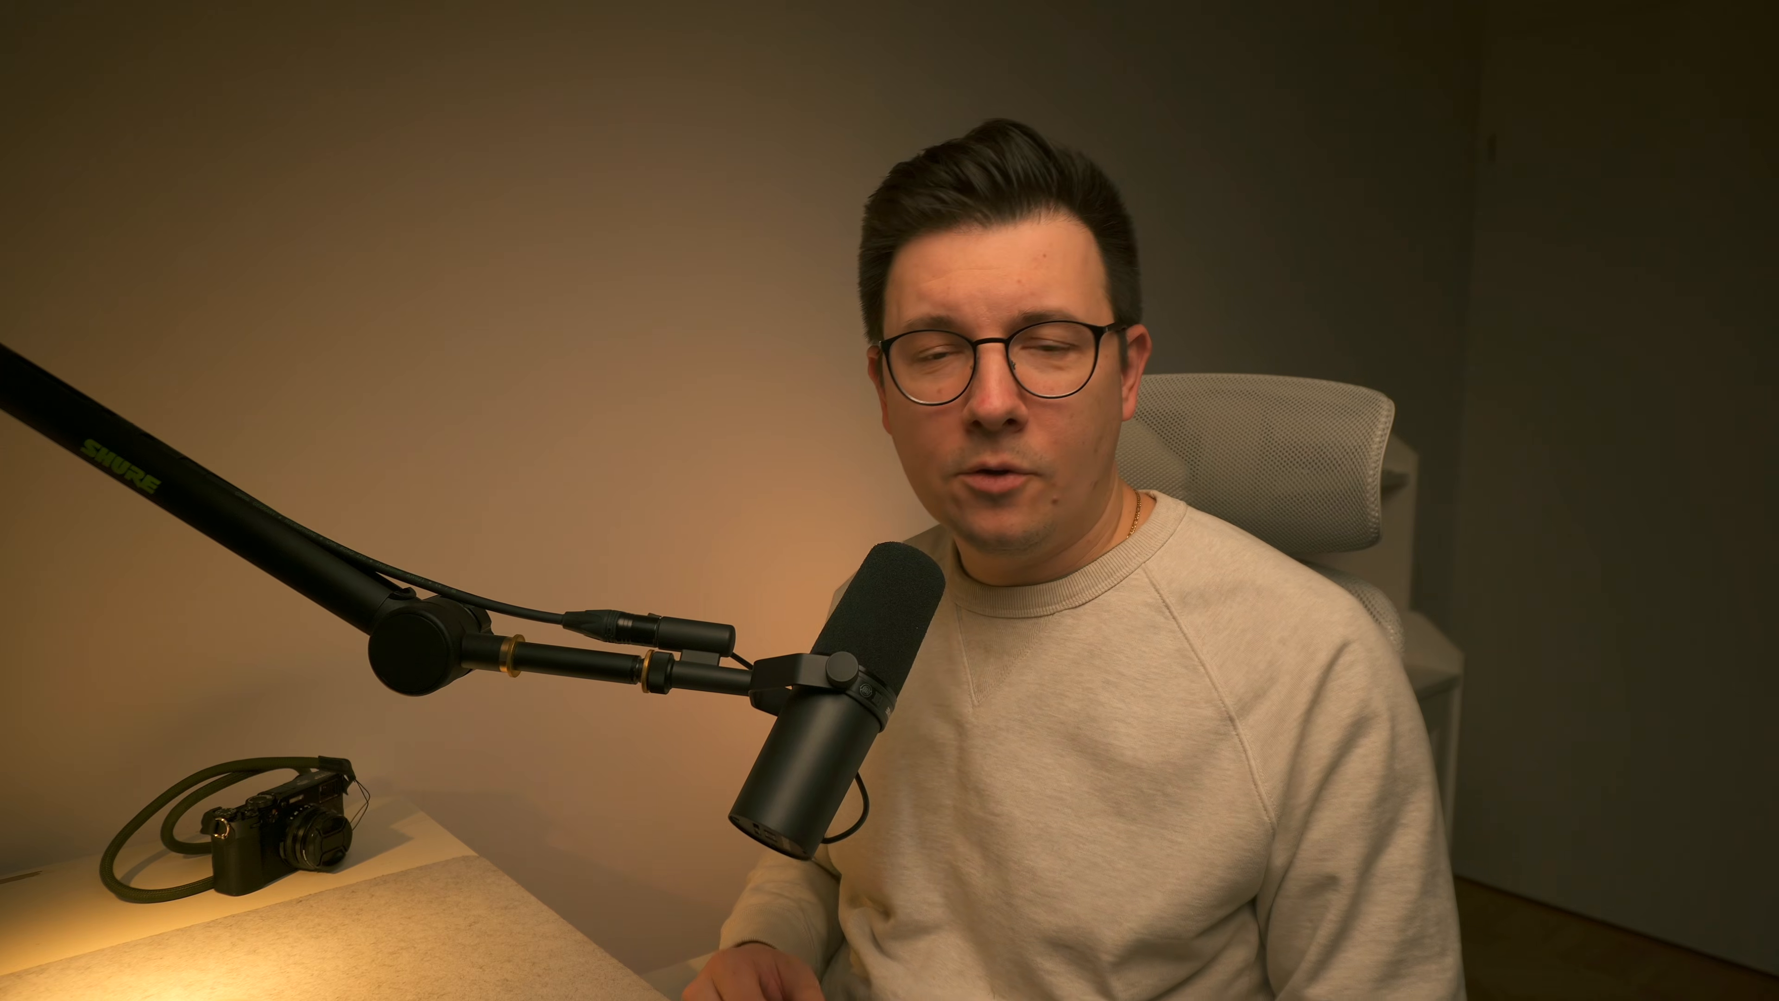
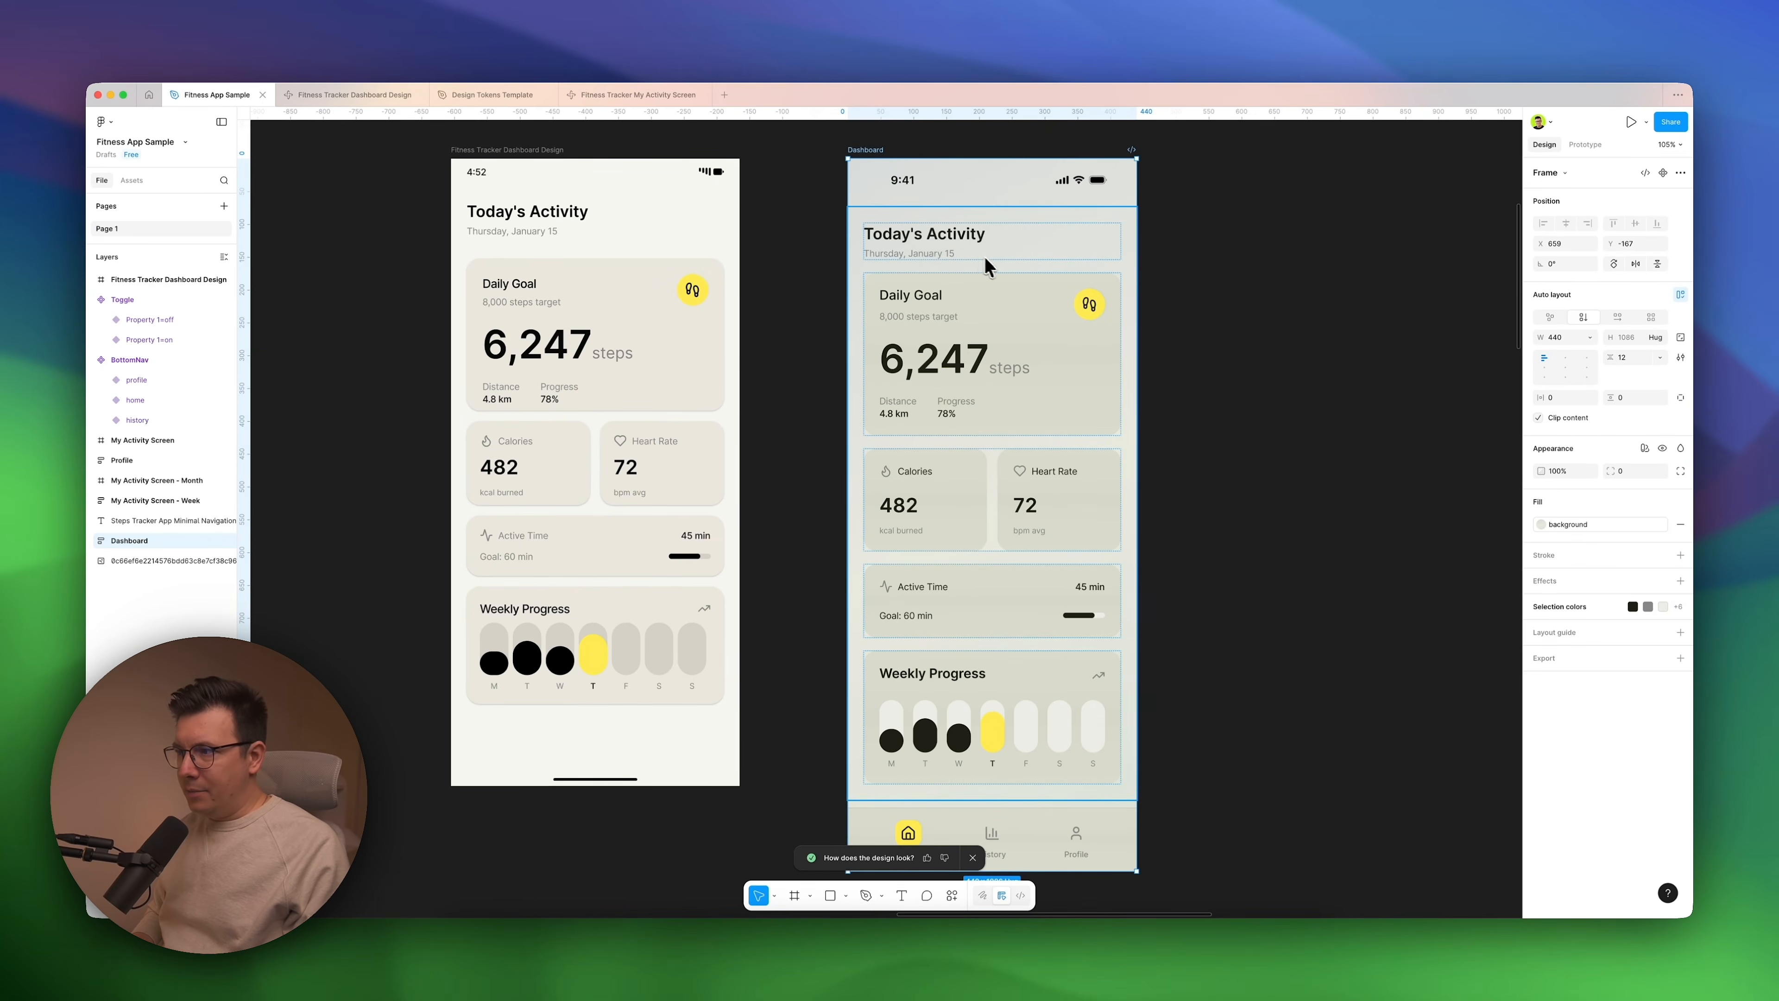
Inspect the auto layout of the Dashboard frame's main container, the date line under Today's Activity and the Daily Goal card.
{"action": "left_click", "coordinate": [995, 267]}
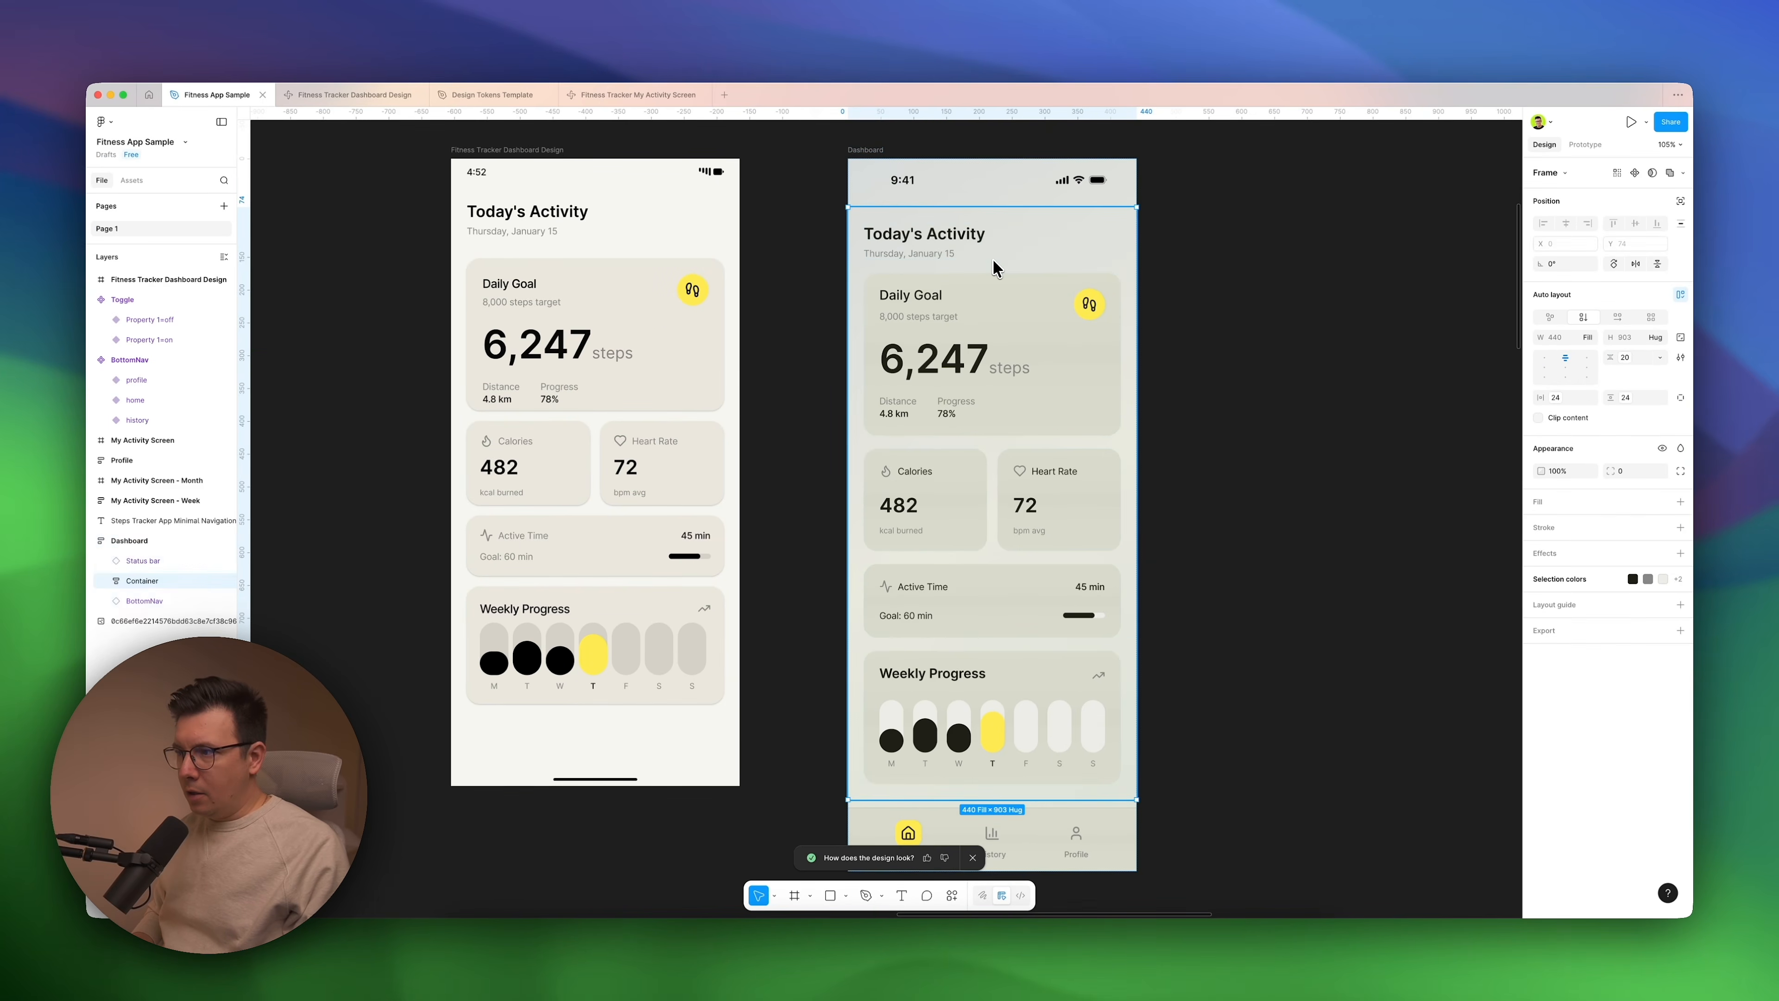
{"action": "double_click", "coordinate": [947, 246]}
{"action": "double_click", "coordinate": [944, 254]}
{"action": "left_click", "coordinate": [939, 260]}
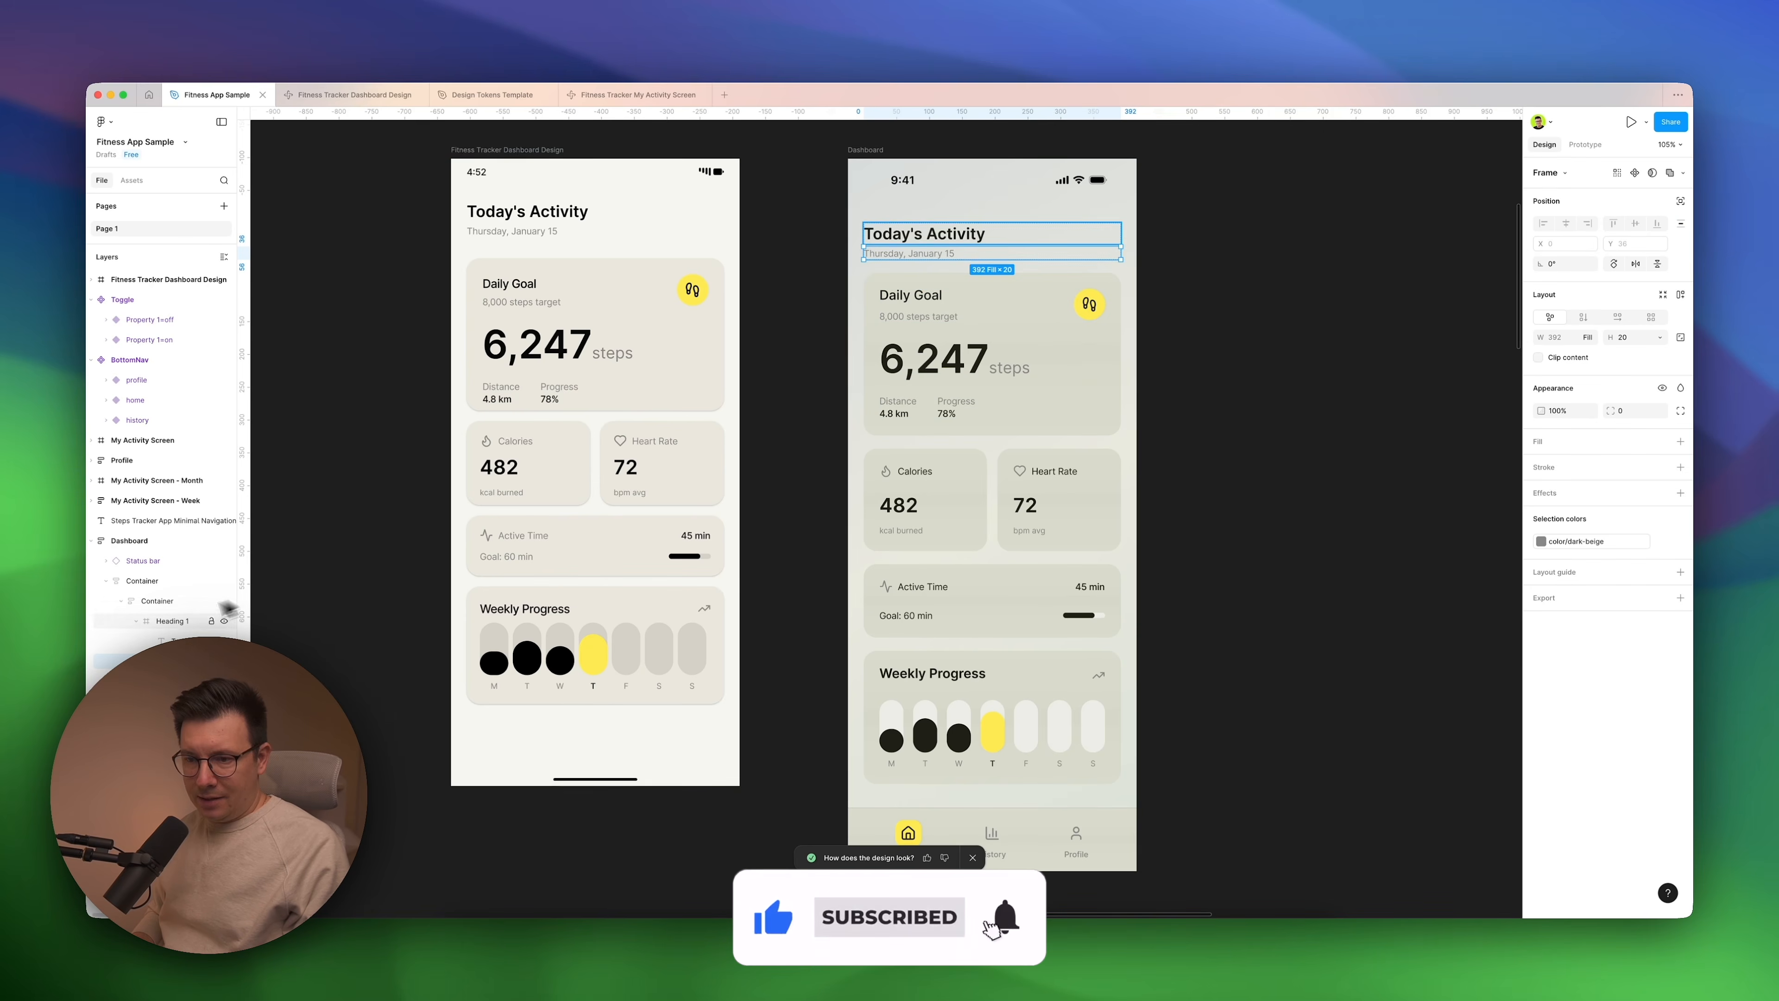
{"action": "left_click", "coordinate": [1029, 311]}
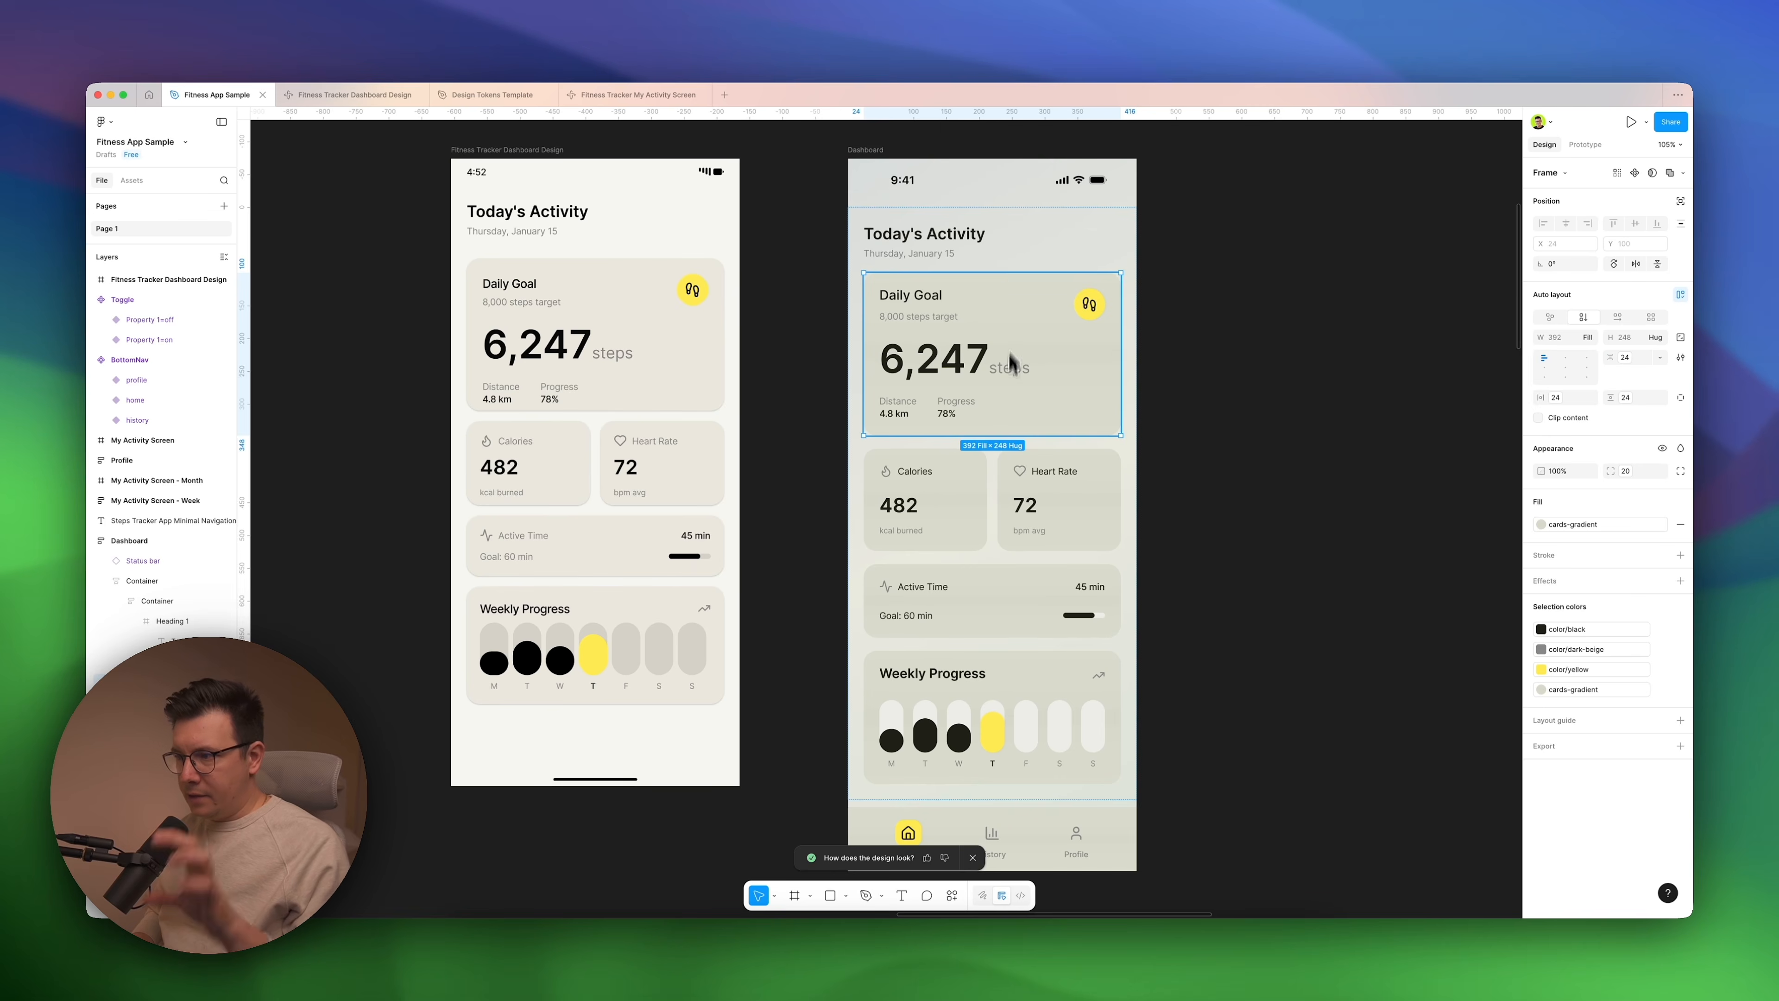
Inspect the auto layout of the Calories and Heart Rate row and its Heart Rate card, and clear the selection.
{"action": "left_click", "coordinate": [988, 484]}
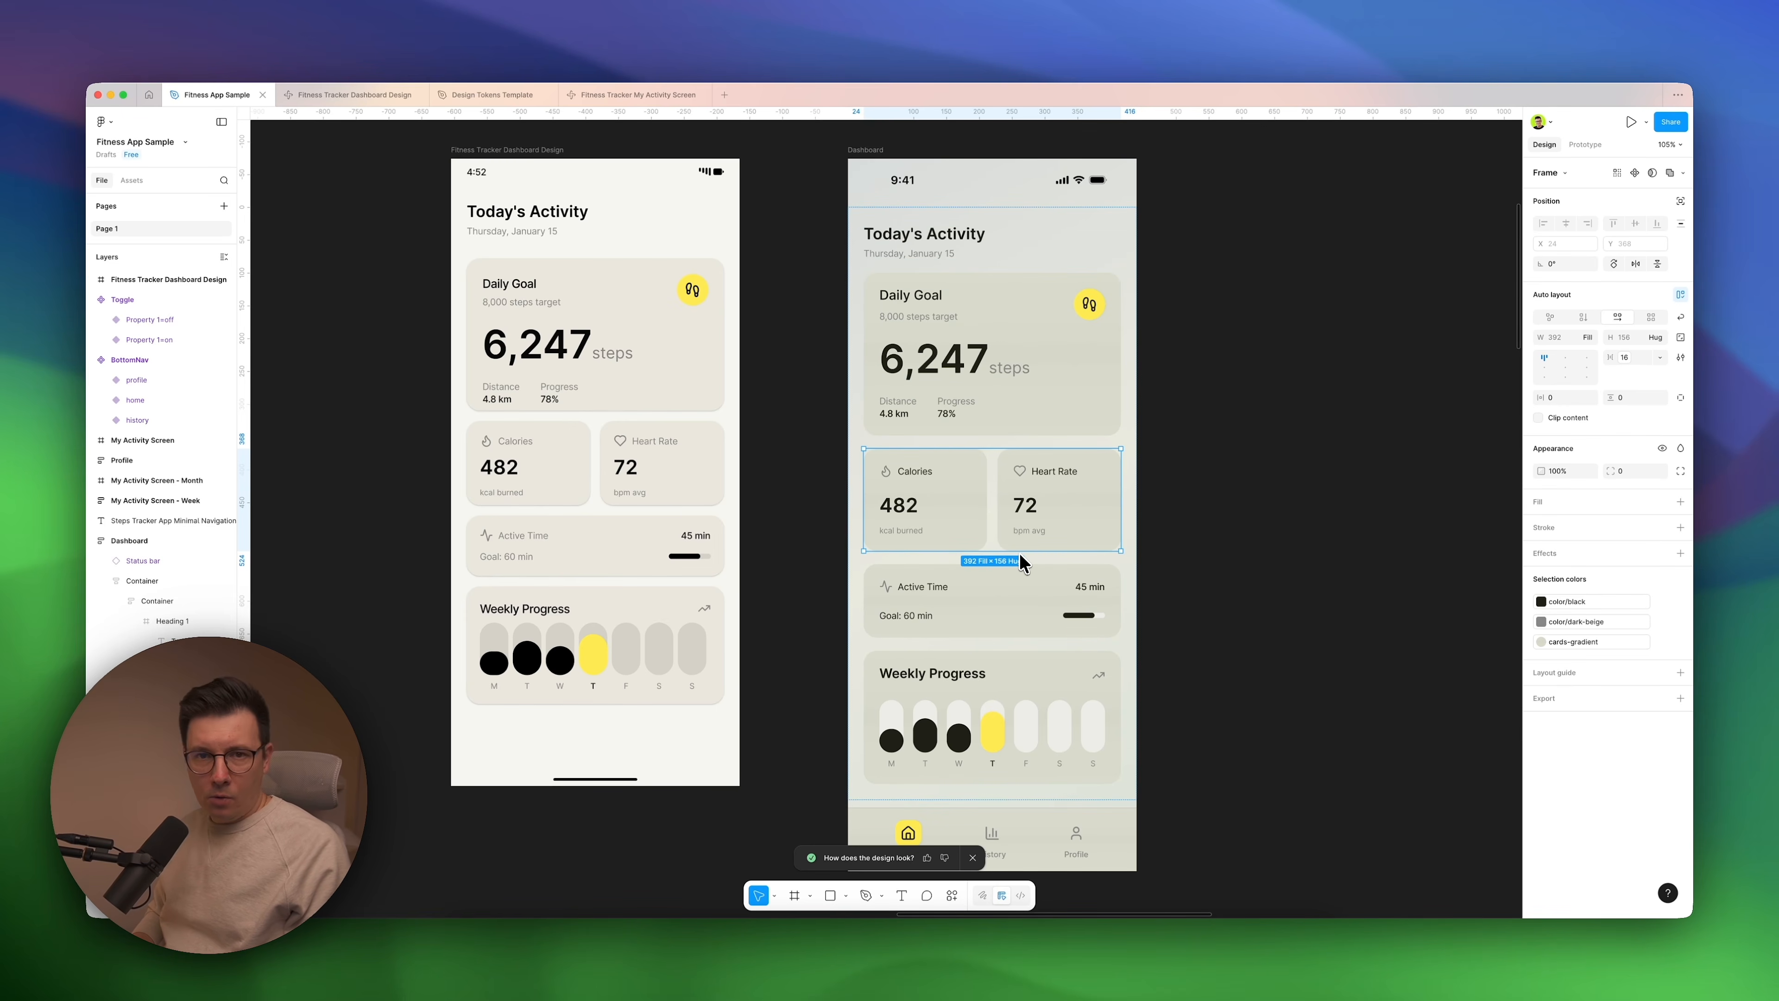
{"action": "scroll", "coordinate": [1008, 434], "scroll_direction": "down", "scroll_amount": 2}
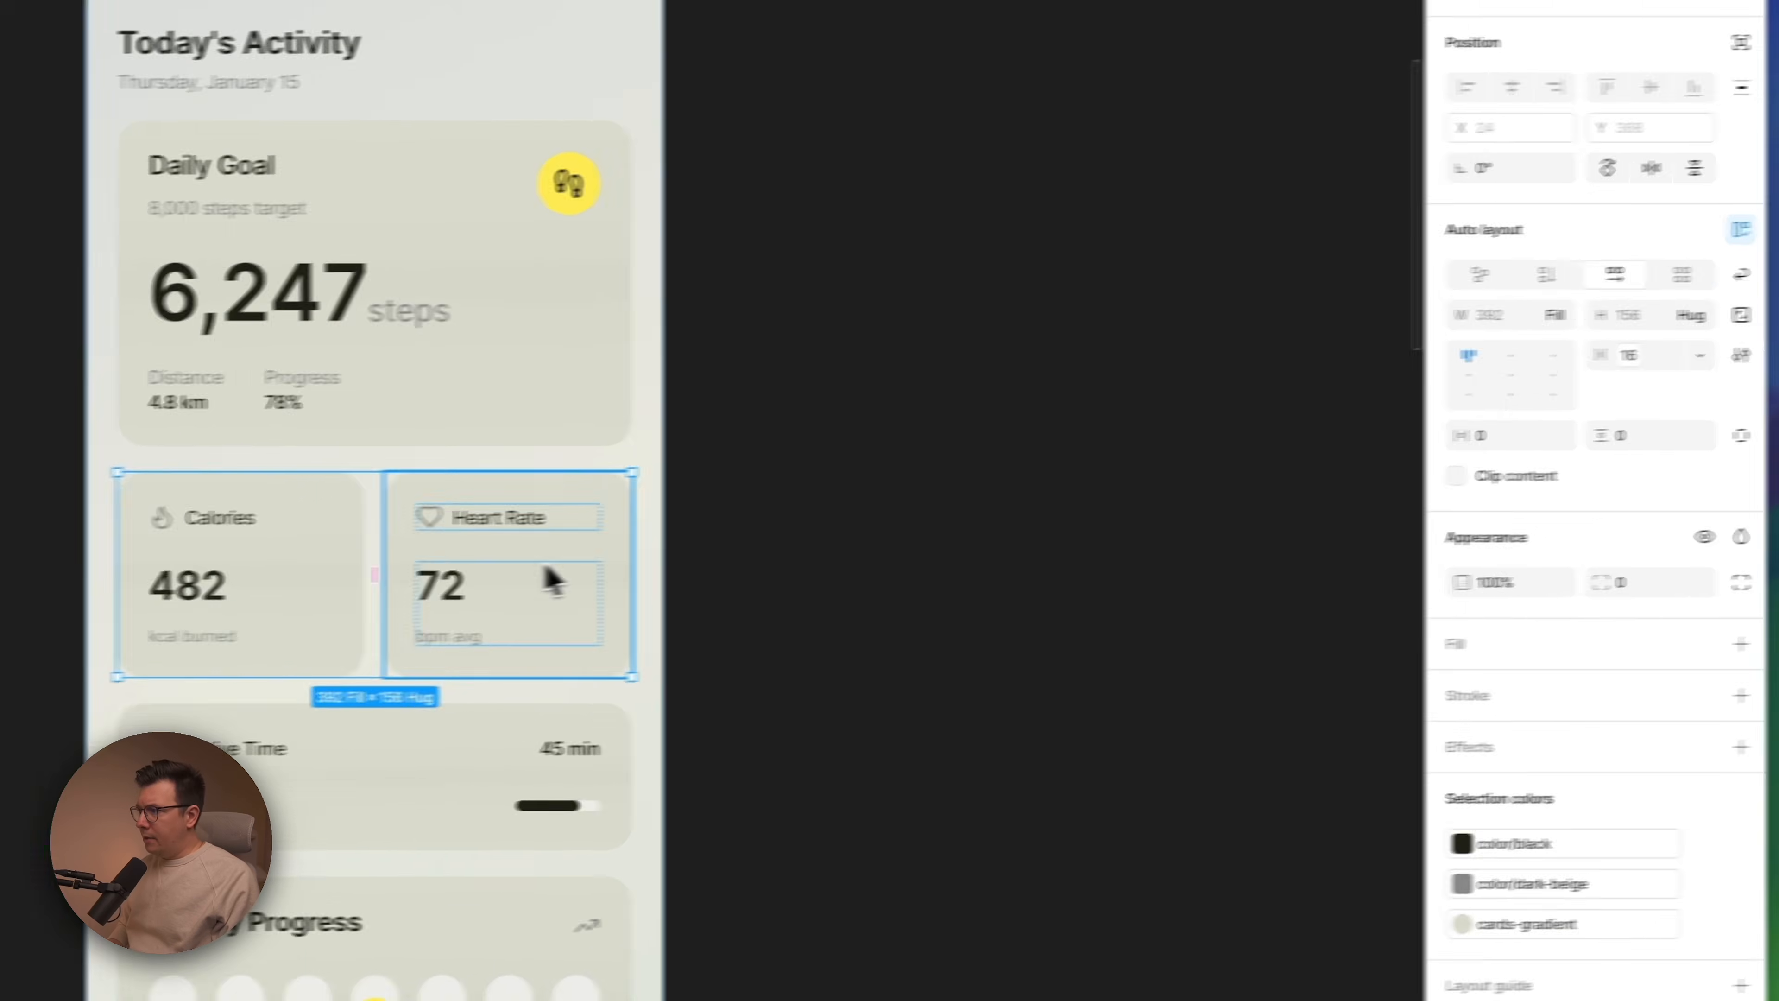
{"action": "double_click", "coordinate": [545, 576]}
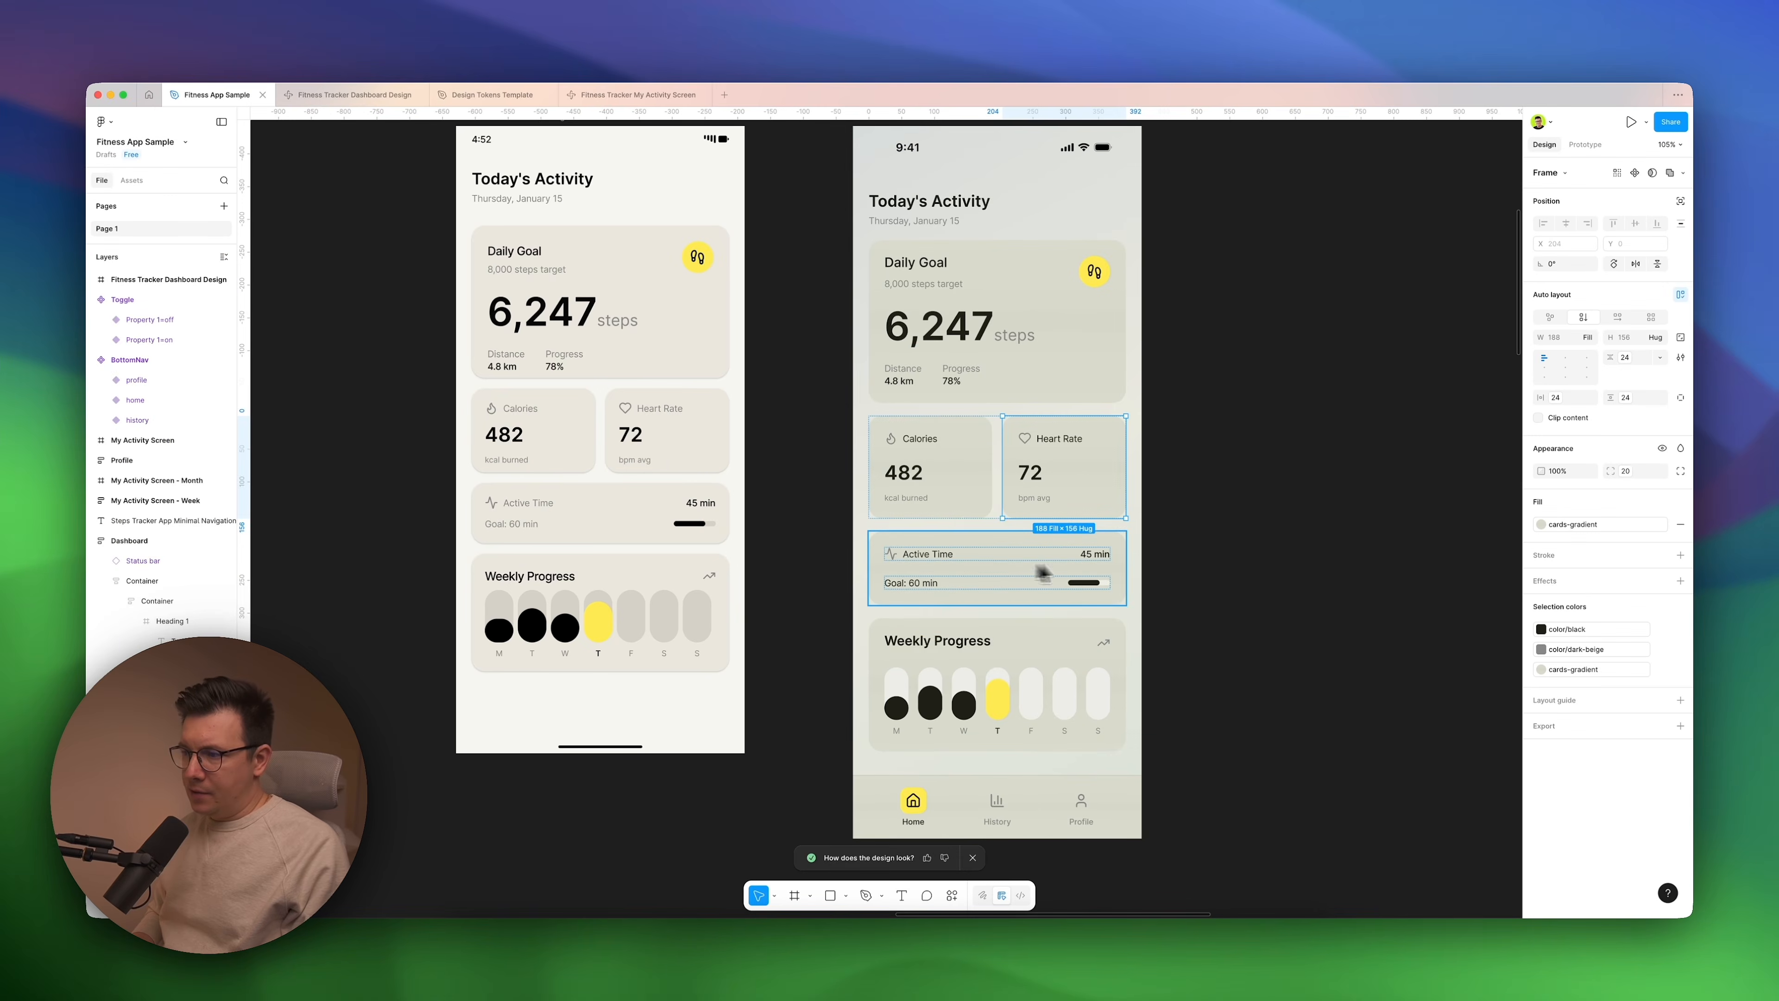
{"action": "scroll", "coordinate": [1108, 590], "scroll_direction": "up", "scroll_amount": 1}
{"action": "scroll", "coordinate": [1109, 590], "scroll_direction": "right", "scroll_amount": 1}
{"action": "scroll", "coordinate": [980, 500], "scroll_direction": "left", "scroll_amount": 1}
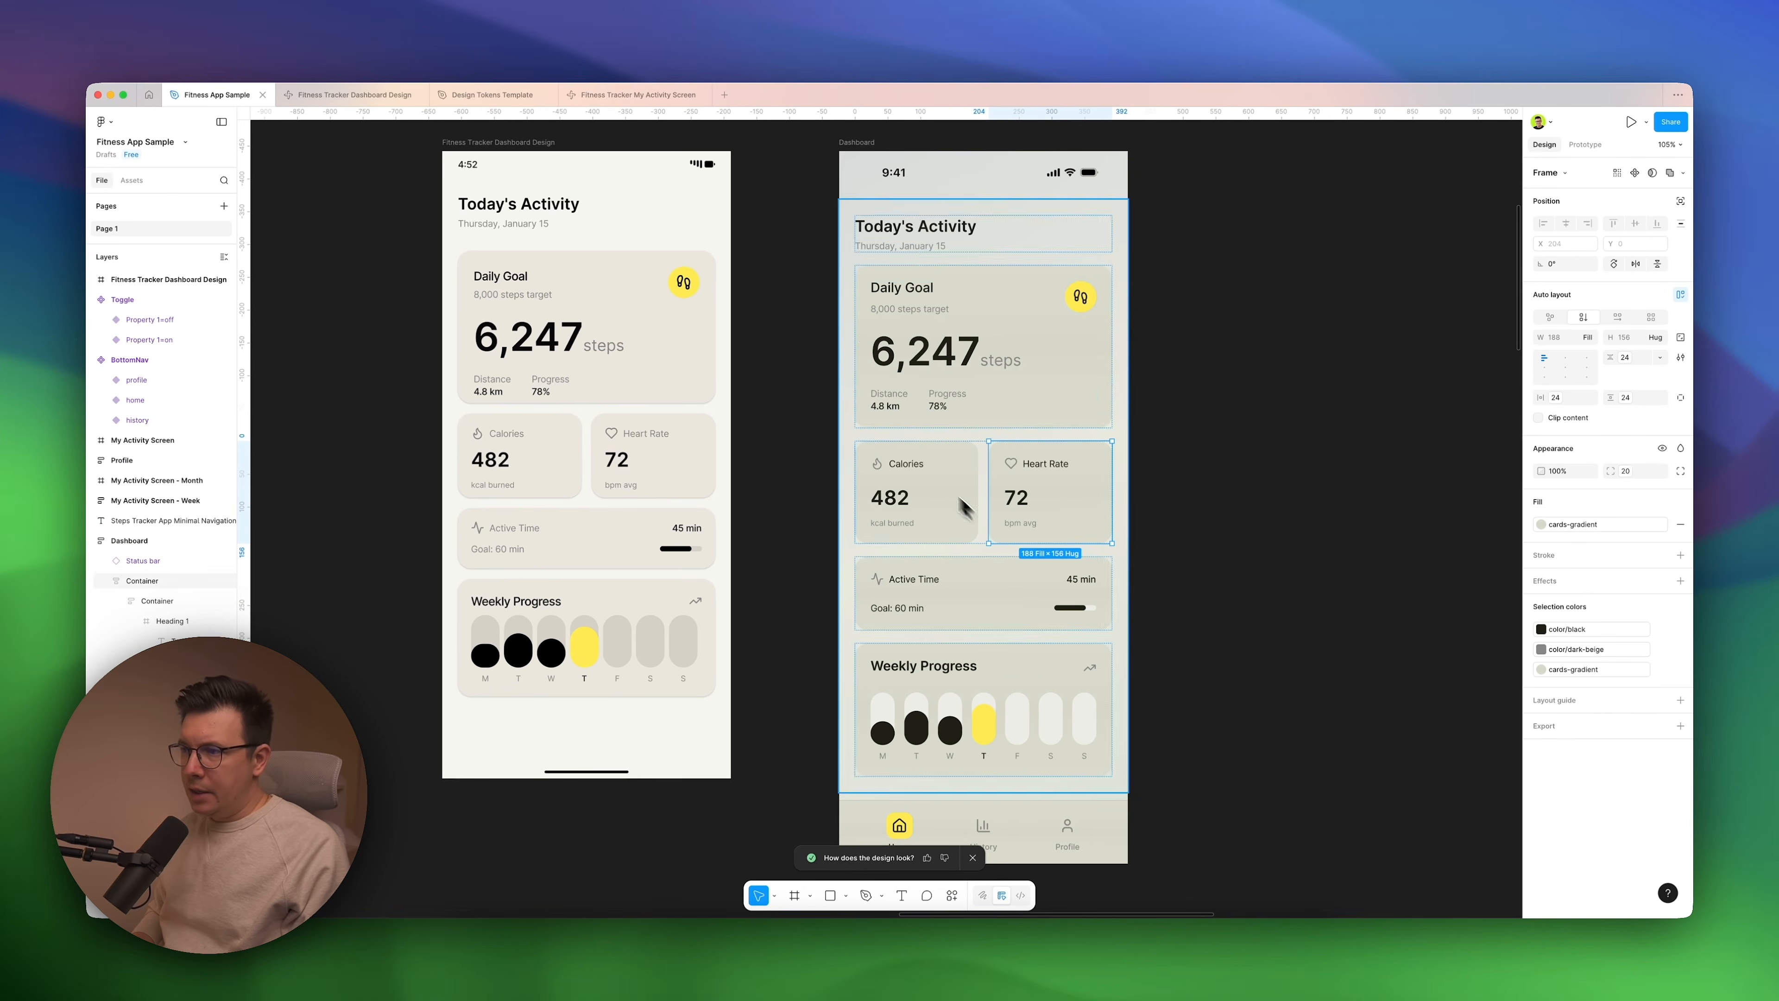
{"action": "scroll", "coordinate": [910, 421], "scroll_direction": "down", "scroll_amount": 1}
{"action": "scroll", "coordinate": [911, 420], "scroll_direction": "left", "scroll_amount": 1}
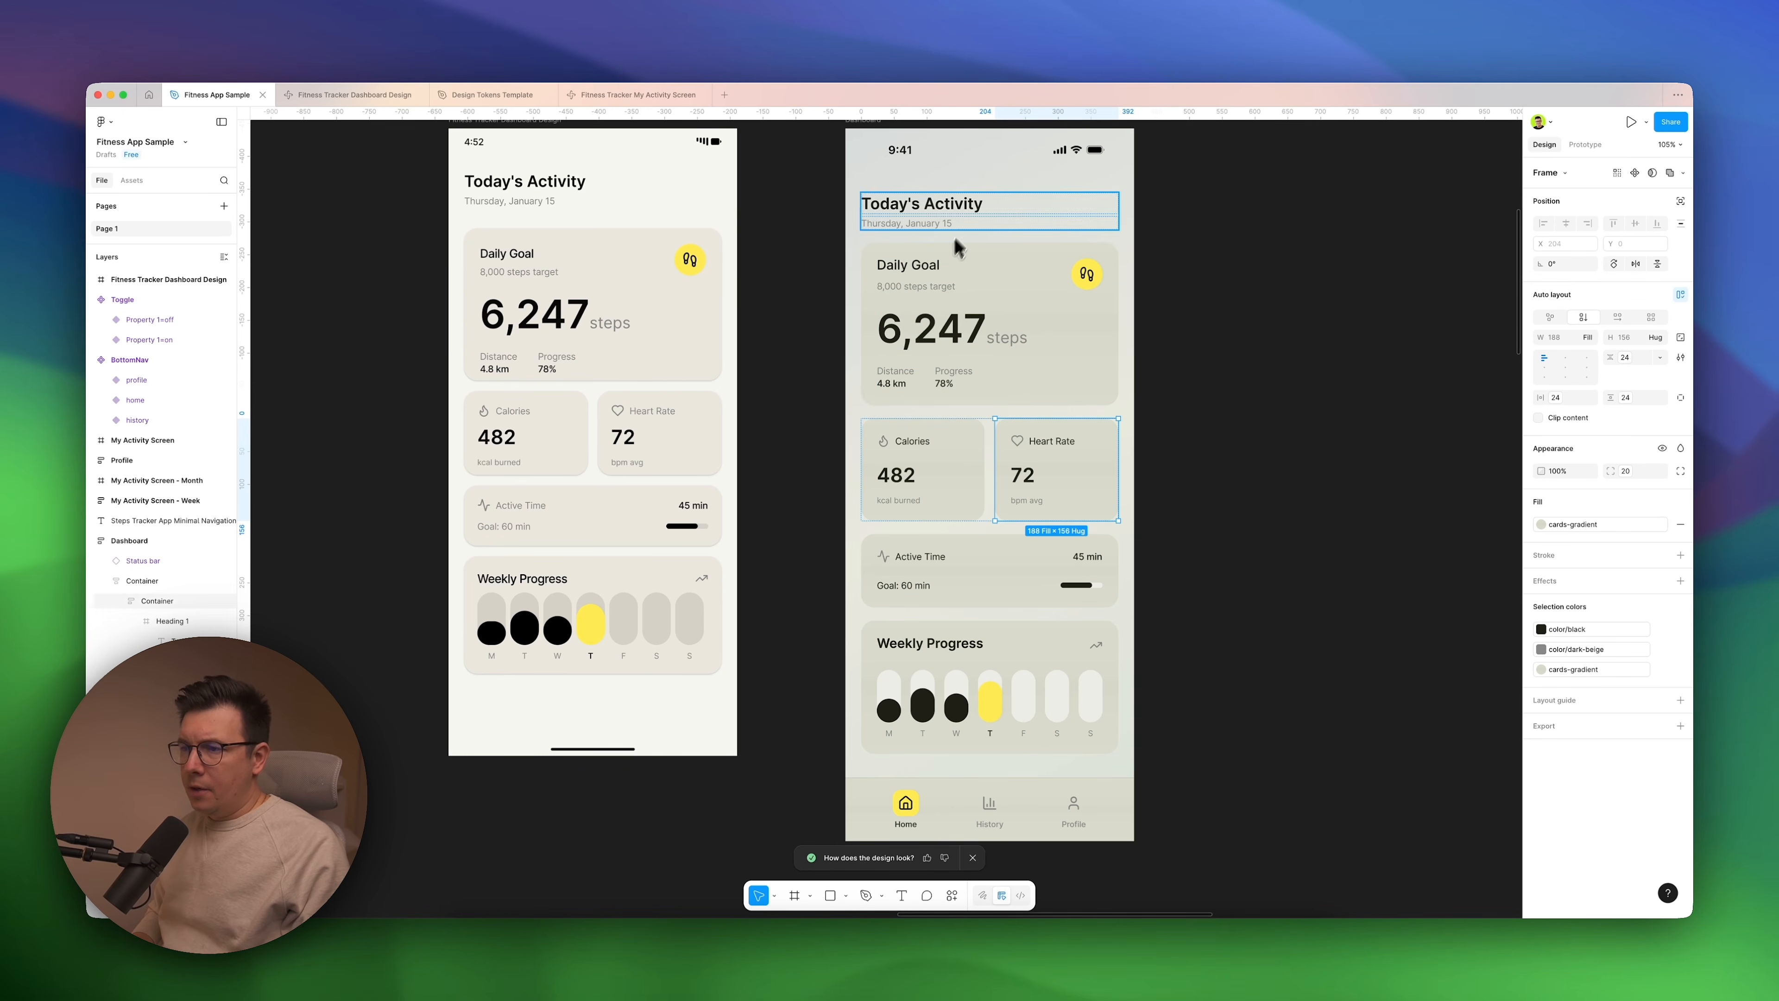
{"action": "left_click", "coordinate": [1159, 369]}
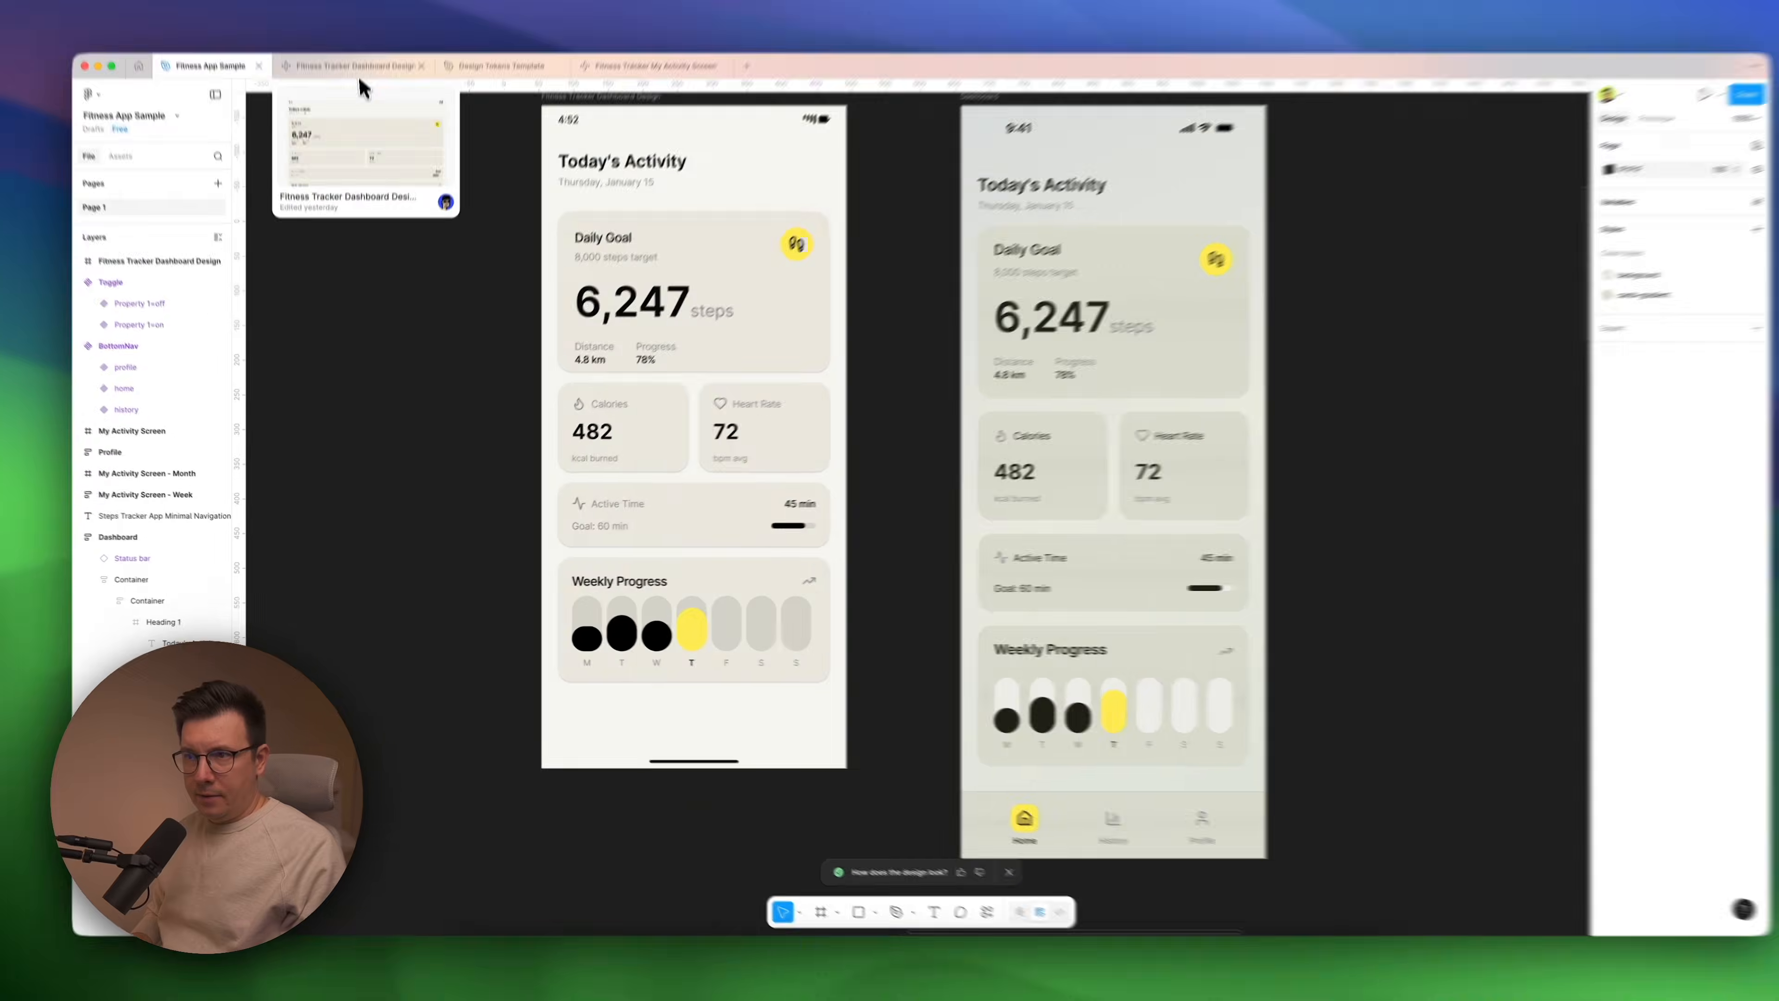
View the Fitness Tracker Dashboard Design preview, return to Fitness App Sample and select the Dashboard frame for comparison.
{"action": "left_click", "coordinate": [356, 71]}
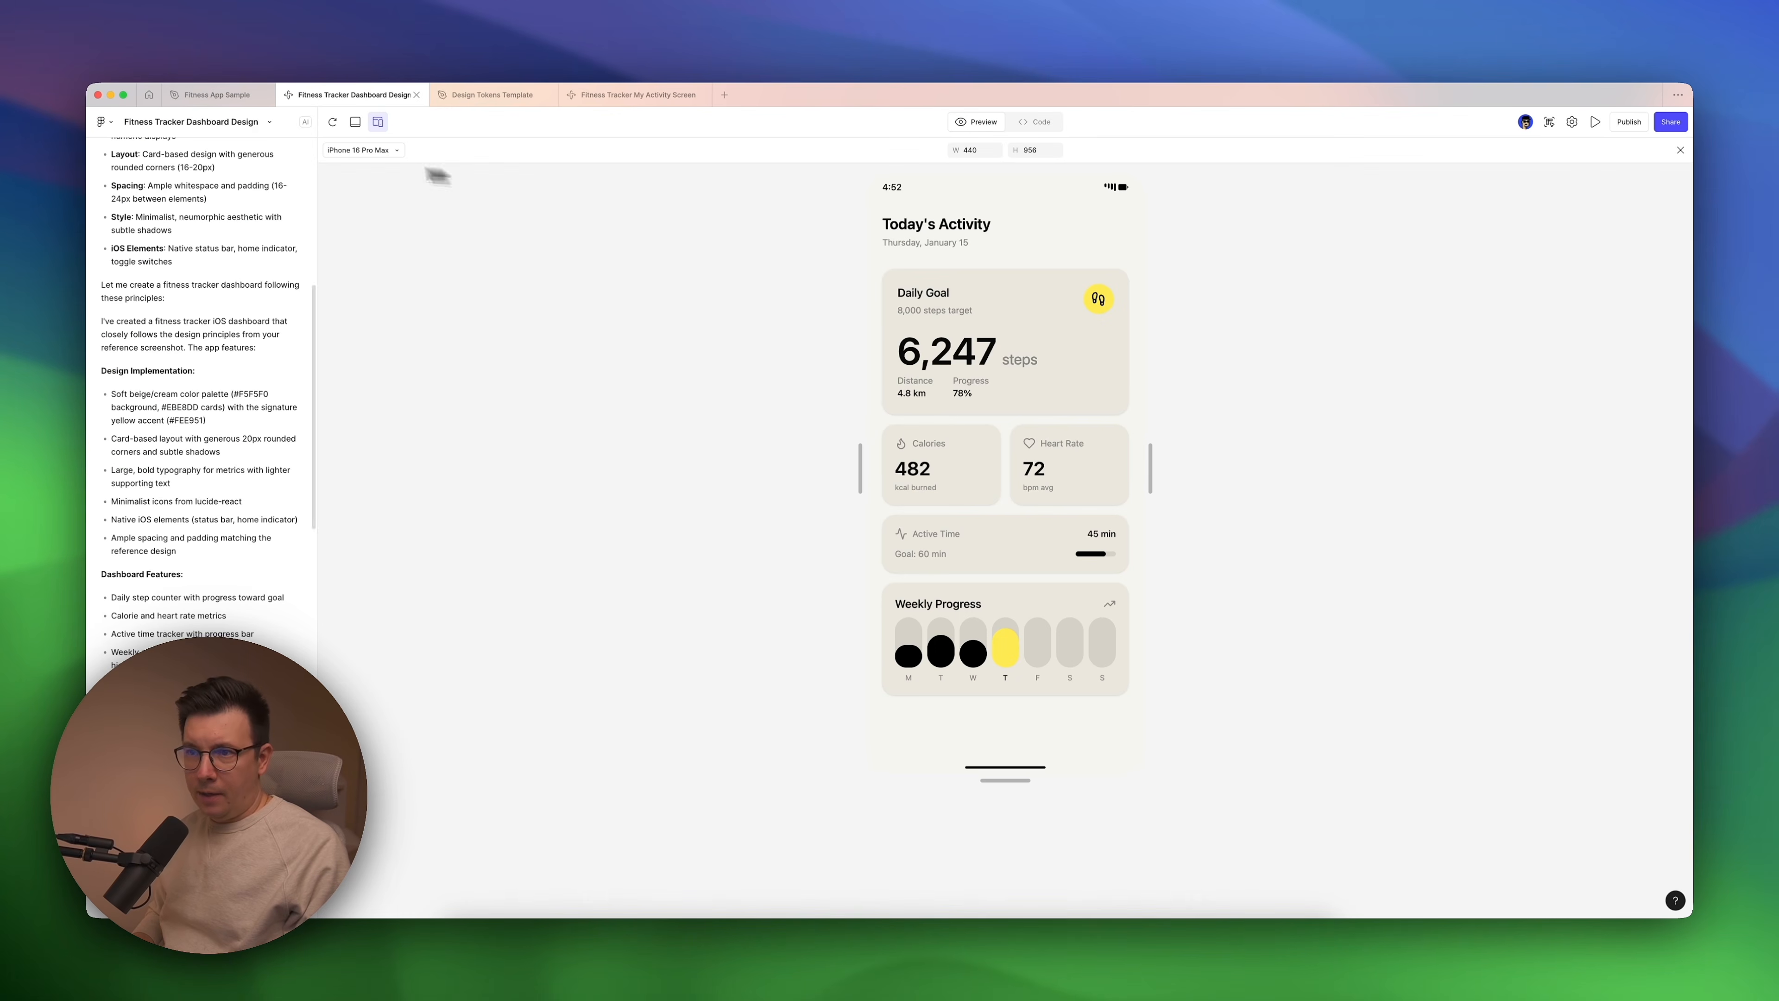
{"action": "left_click", "coordinate": [226, 95]}
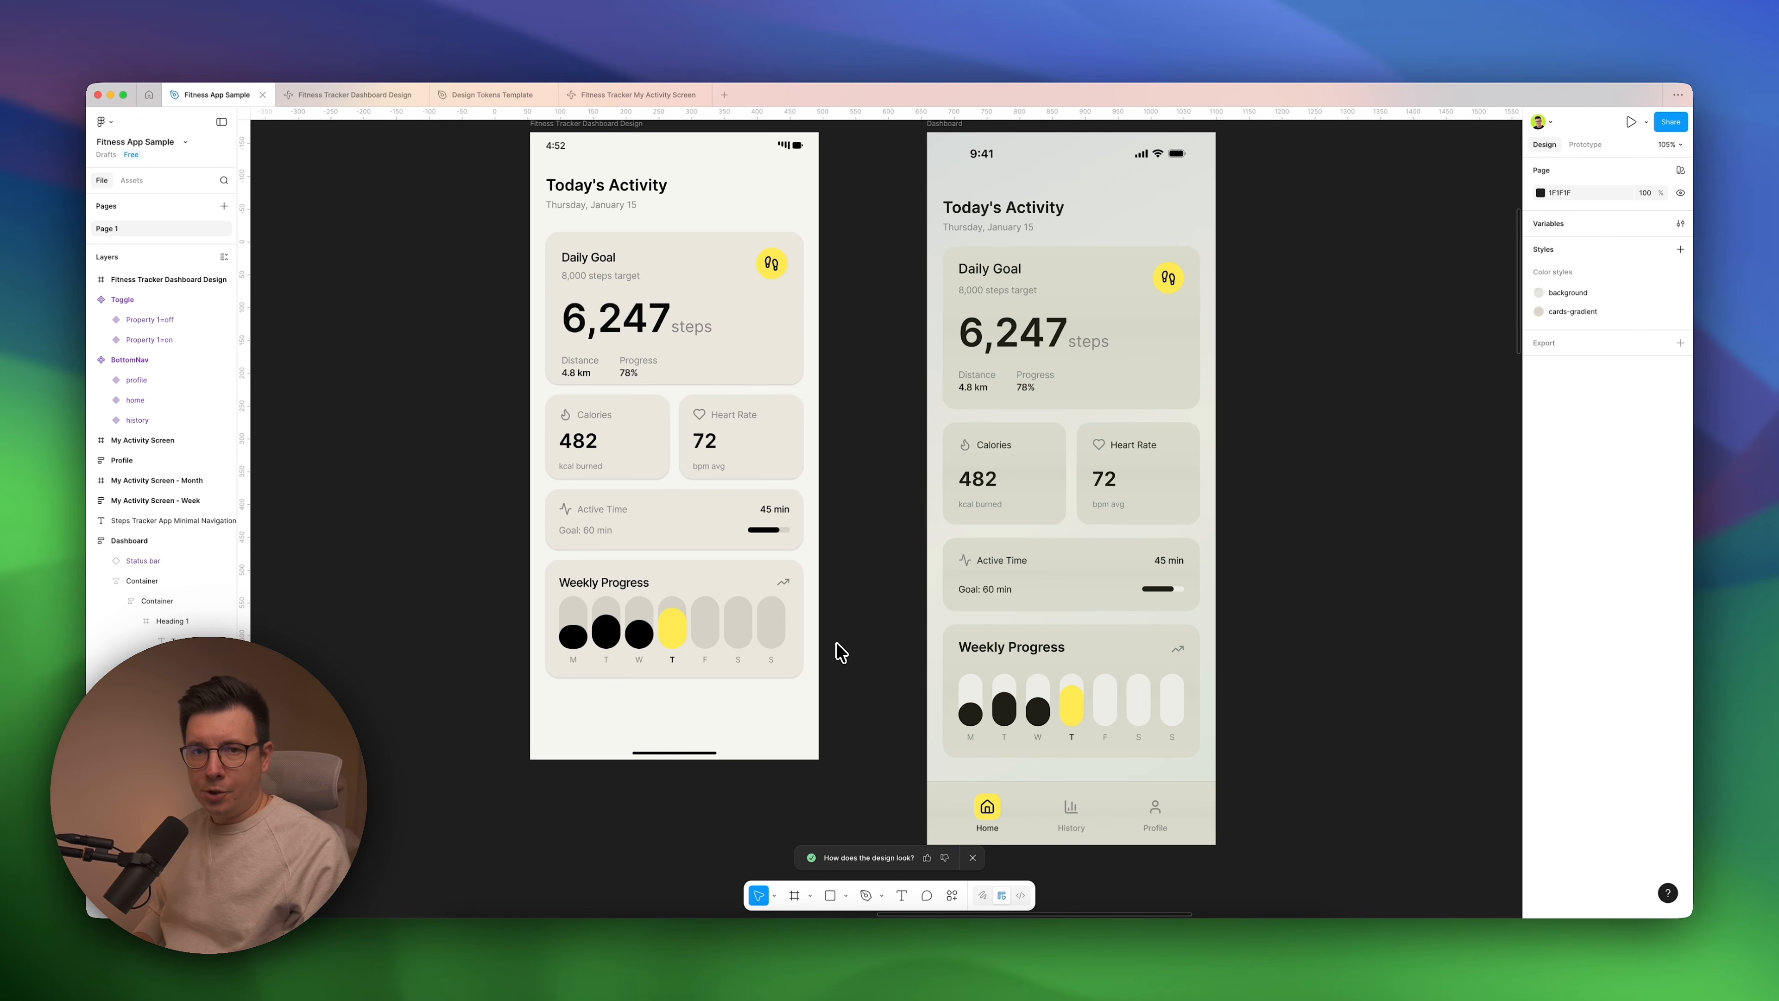
{"action": "scroll", "coordinate": [840, 652], "scroll_direction": "down", "scroll_amount": 3}
{"action": "left_click", "coordinate": [928, 226]}
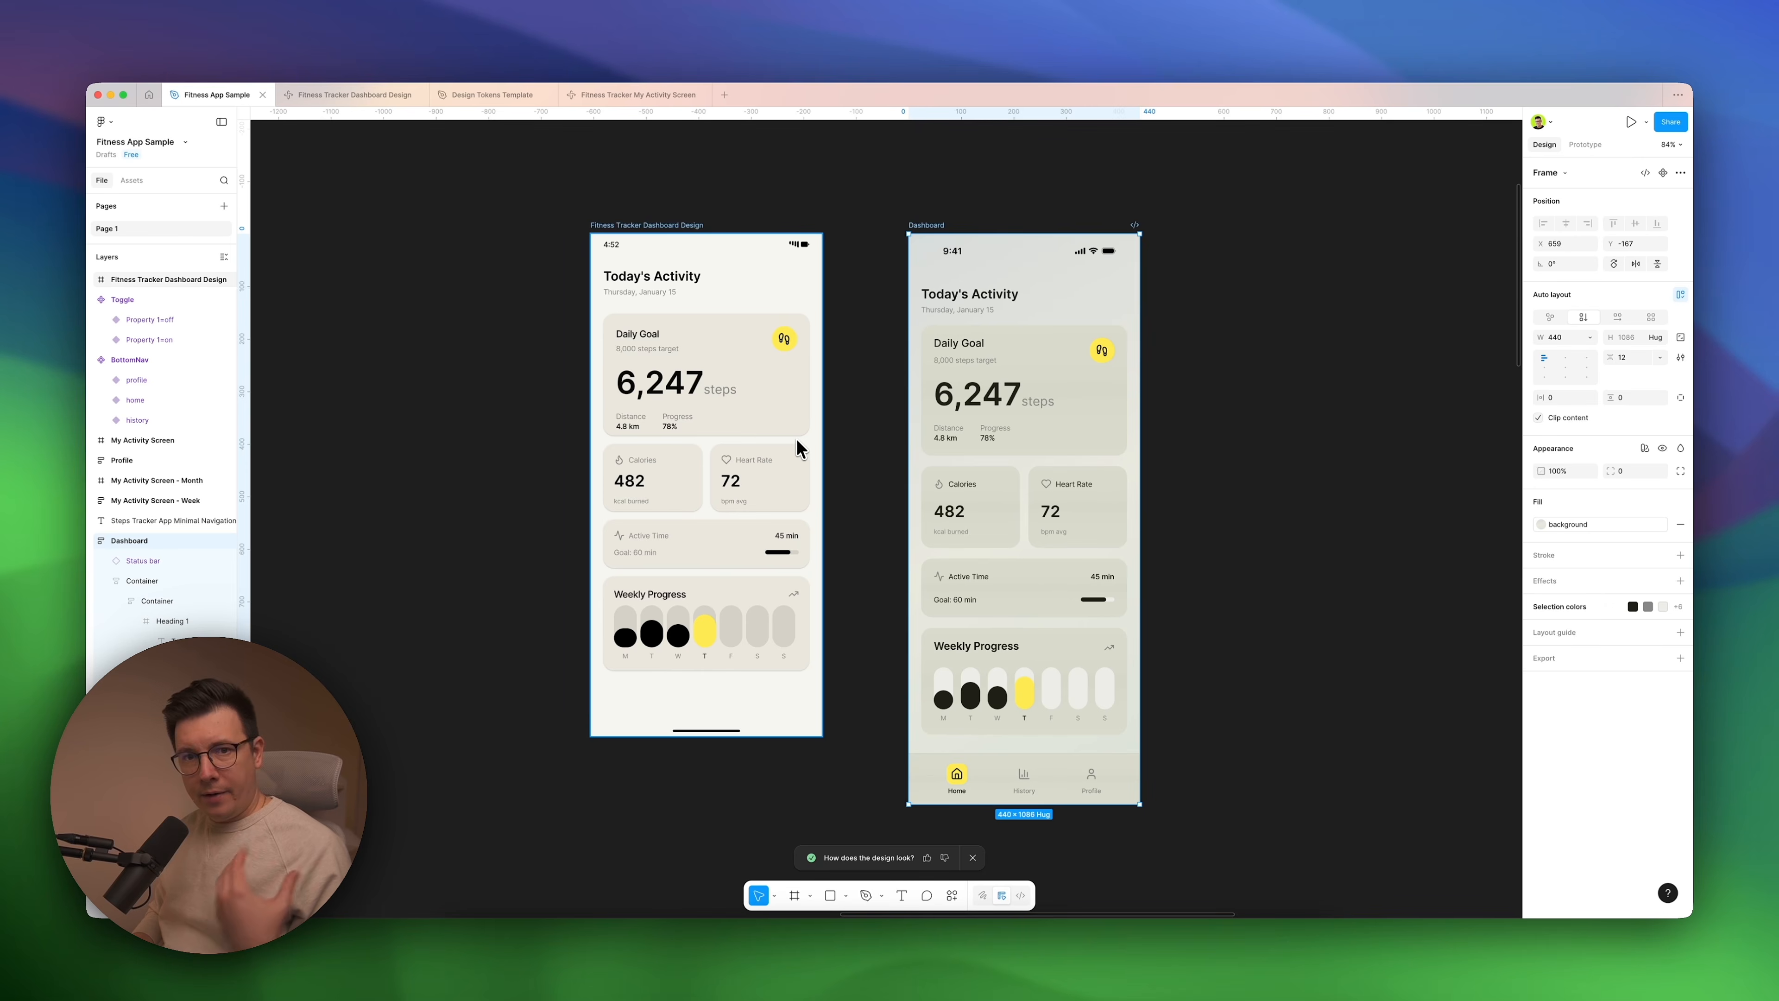
Find the app outline text on the canvas and highlight its "4. Activity / History" section for reading.
{"action": "scroll", "coordinate": [798, 442], "scroll_direction": "left", "scroll_amount": 5}
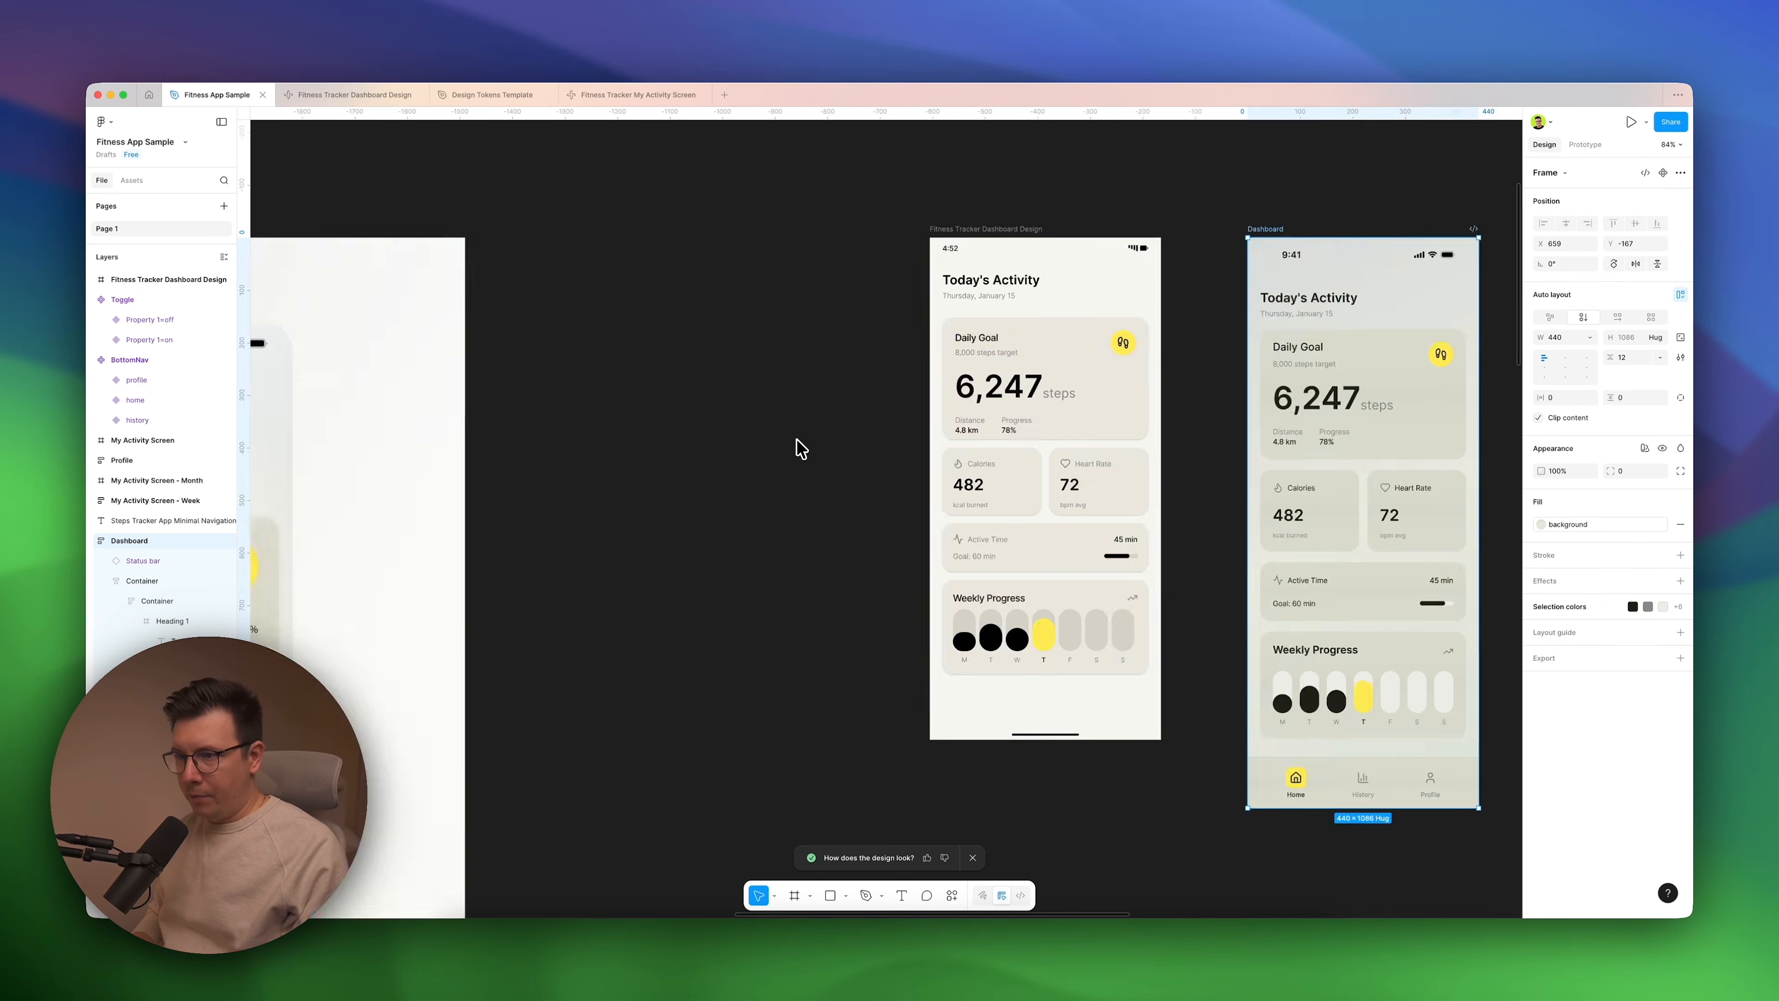
{"action": "scroll", "coordinate": [797, 438], "scroll_direction": "left", "scroll_amount": 15}
{"action": "scroll", "coordinate": [794, 445], "scroll_direction": "up", "scroll_amount": 5}
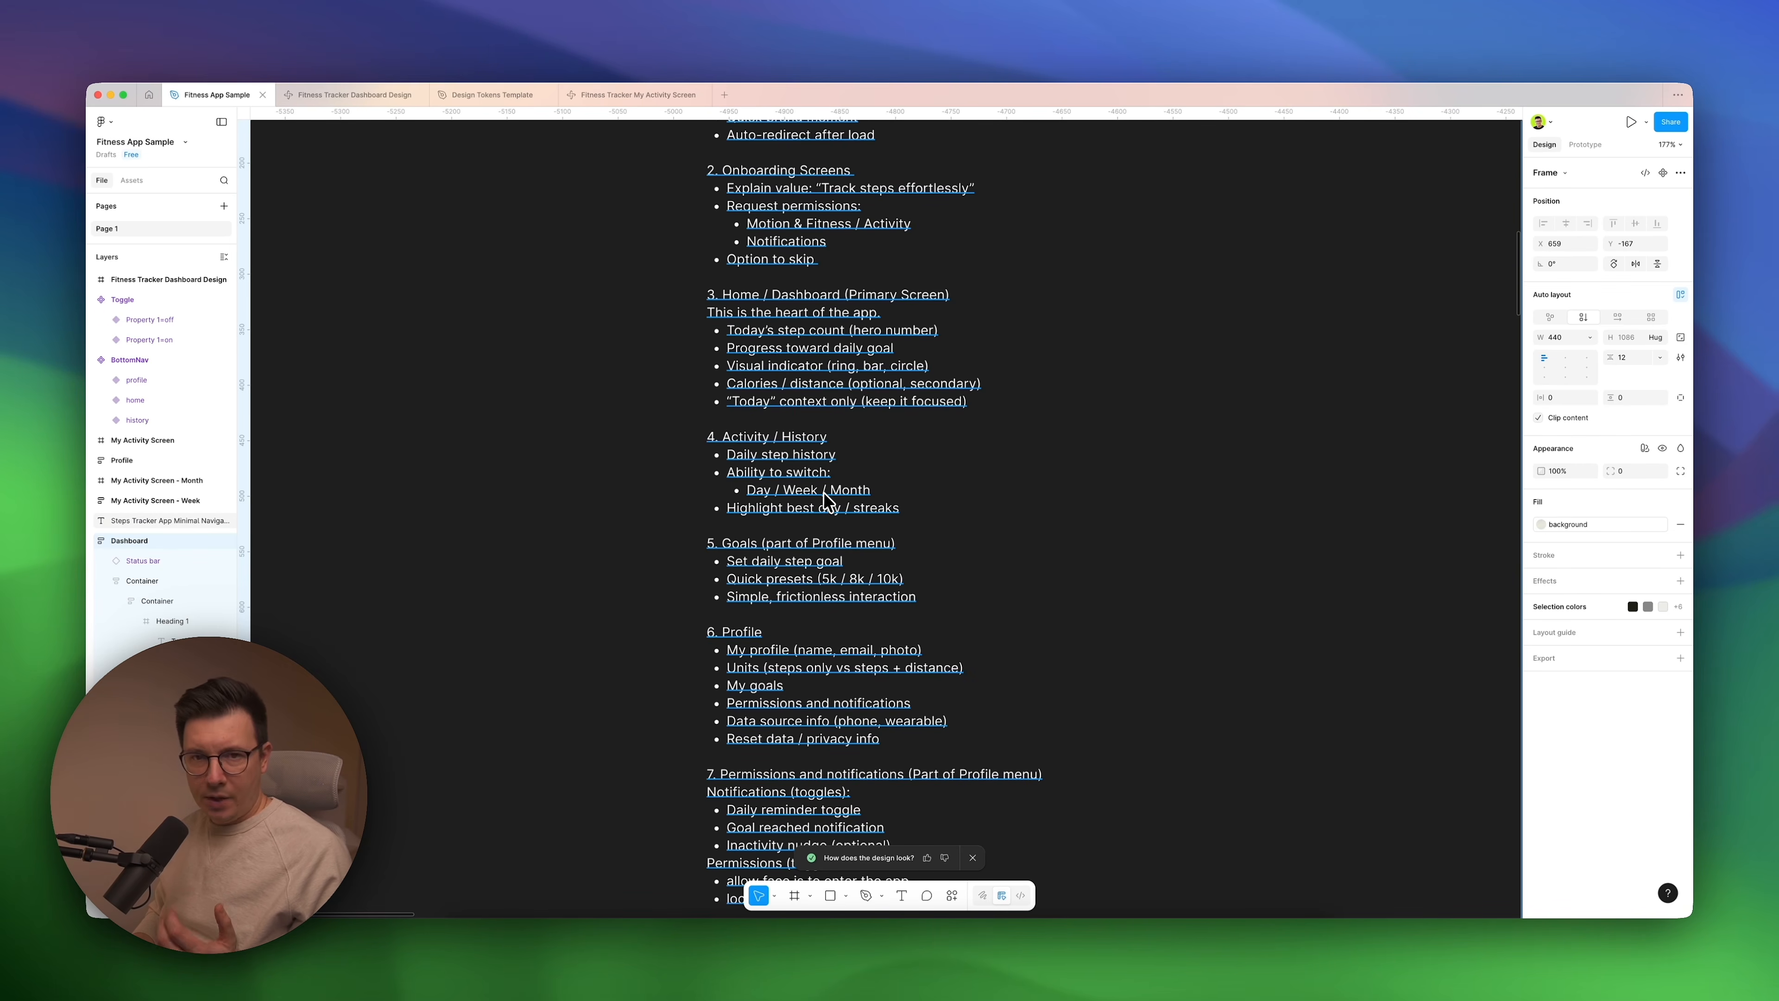
{"action": "left_click", "coordinate": [749, 482]}
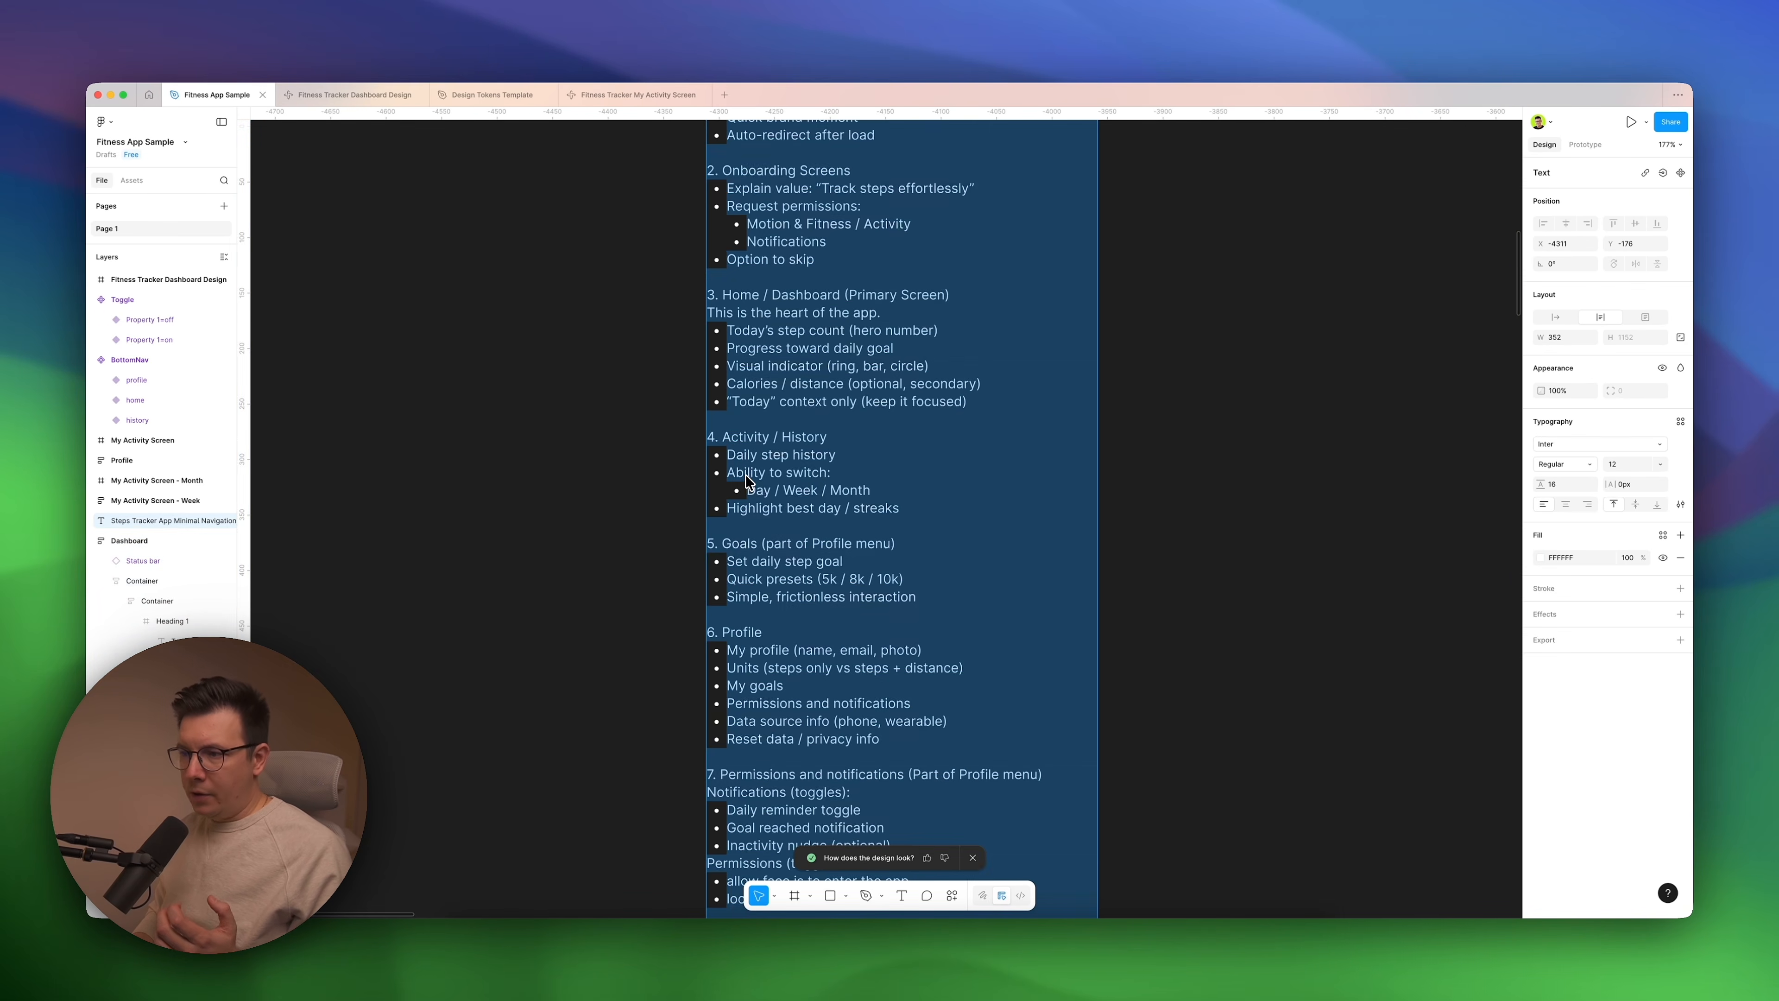
{"action": "left_click", "coordinate": [805, 484]}
{"action": "left_click_drag", "start_coordinate": [902, 509], "coordinate": [644, 445]}
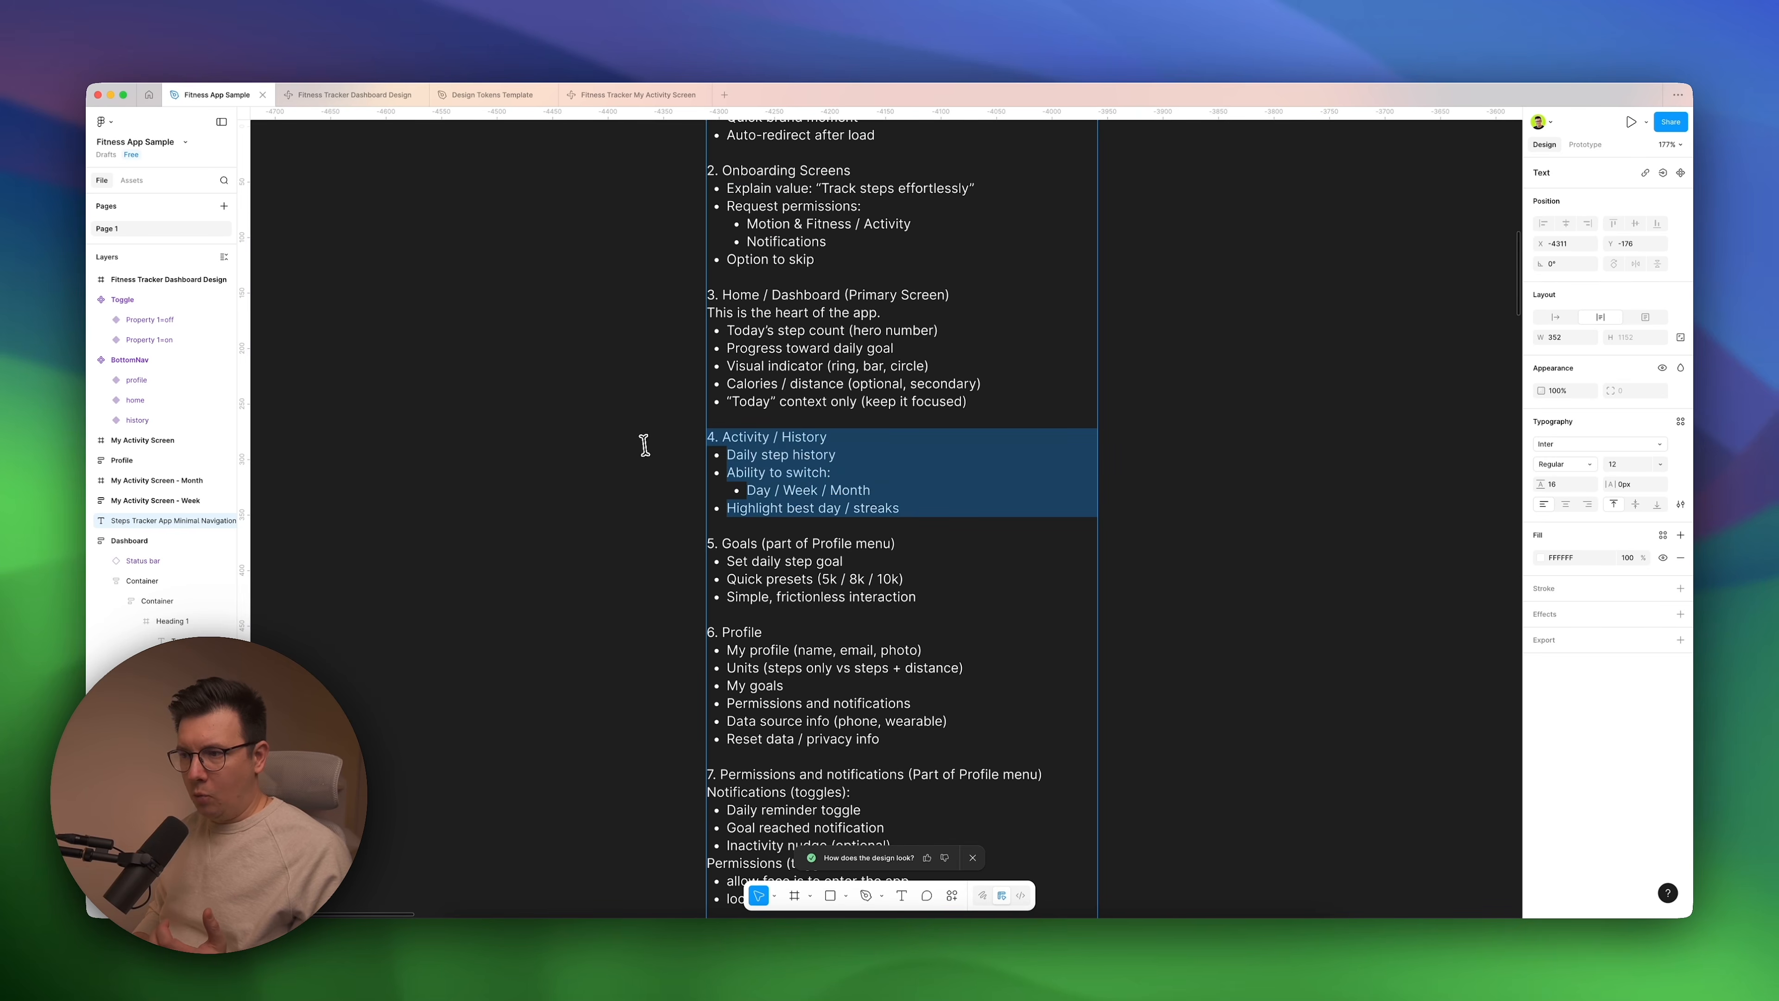
{"action": "left_click", "coordinate": [630, 445]}
Send the Dashboard frame from Fitness App Sample to Figma Make as the attached design of a new file.
{"action": "scroll", "coordinate": [631, 446], "scroll_direction": "down", "scroll_amount": 8}
{"action": "scroll", "coordinate": [630, 446], "scroll_direction": "right", "scroll_amount": 12}
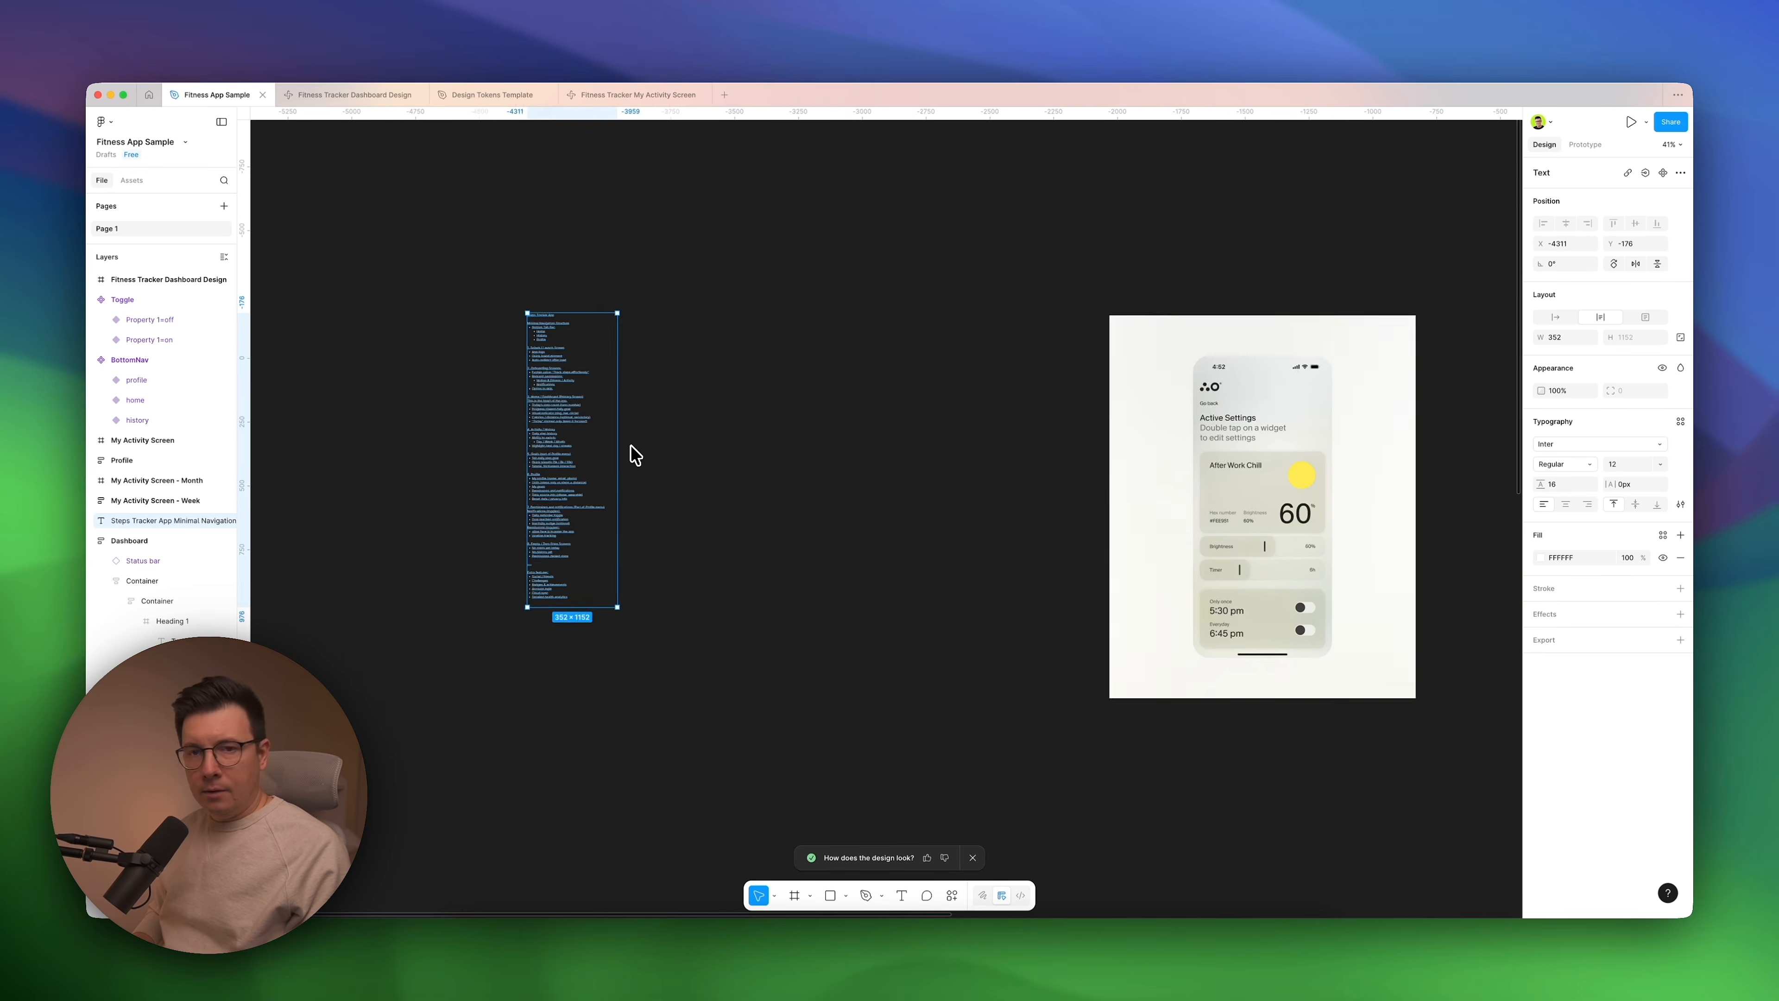
{"action": "scroll", "coordinate": [634, 453], "scroll_direction": "right", "scroll_amount": 3}
{"action": "scroll", "coordinate": [806, 306], "scroll_direction": "up", "scroll_amount": 8}
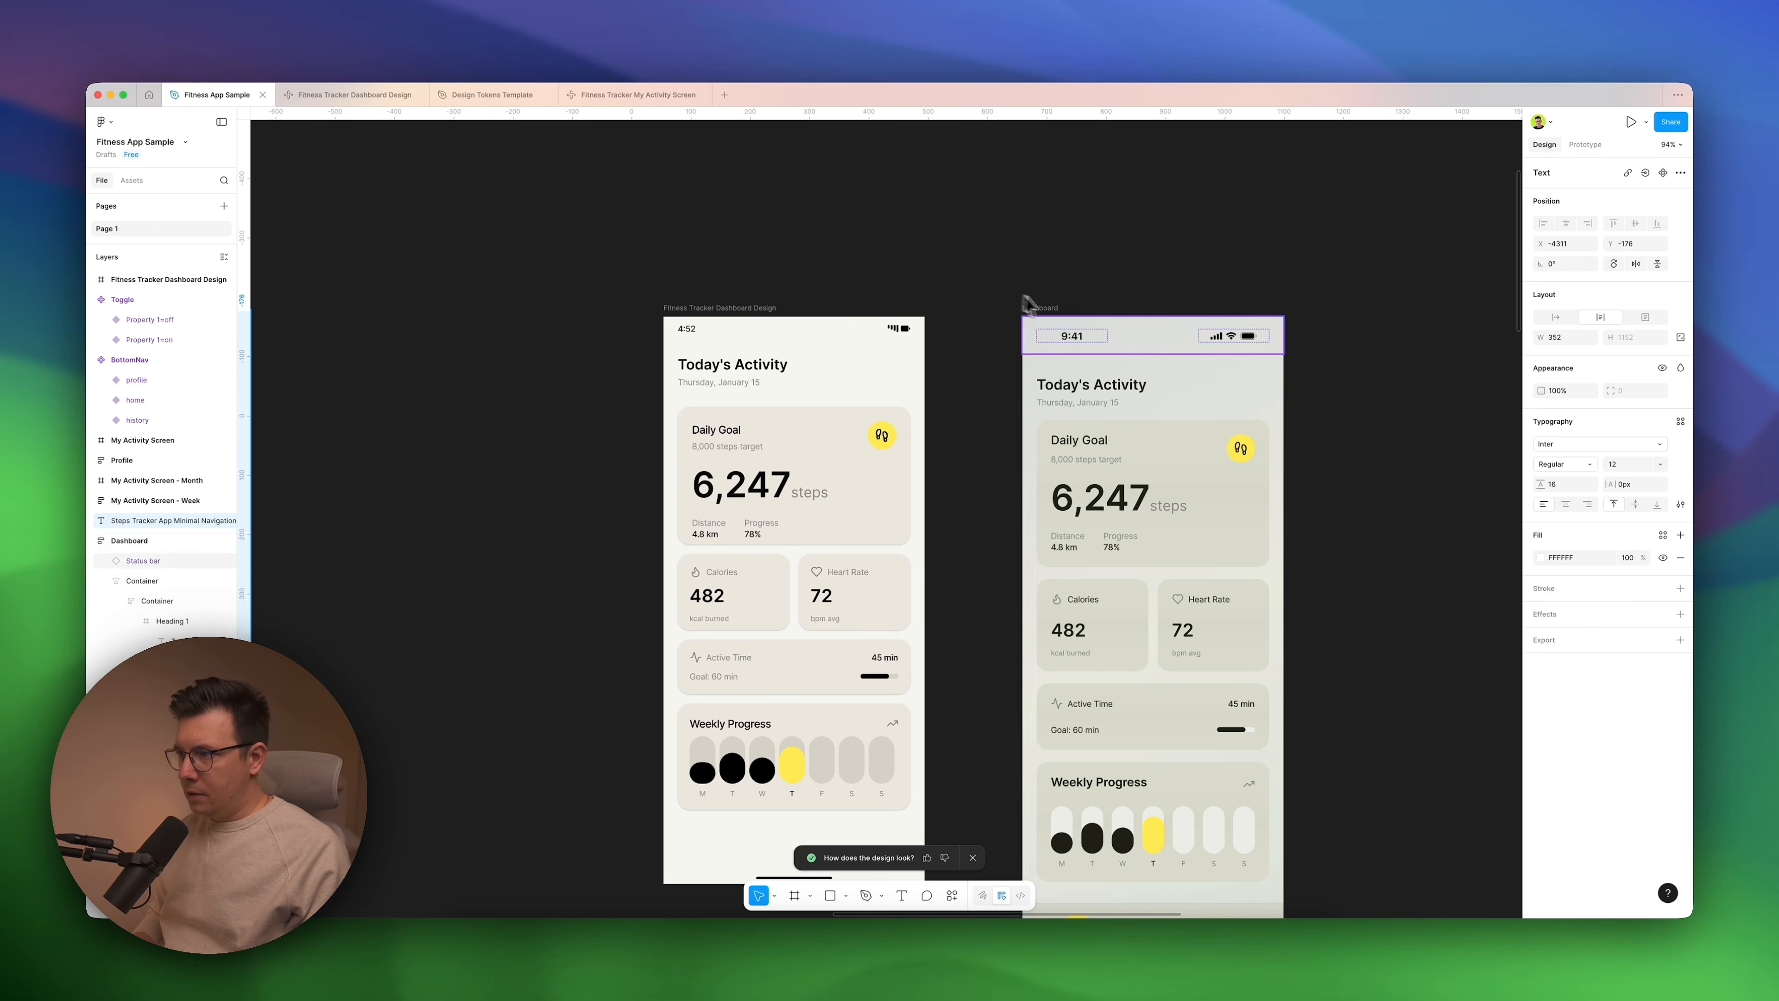
{"action": "left_click", "coordinate": [1038, 317]}
{"action": "scroll", "coordinate": [1008, 358], "scroll_direction": "right", "scroll_amount": 2}
{"action": "scroll", "coordinate": [1008, 357], "scroll_direction": "down", "scroll_amount": 1}
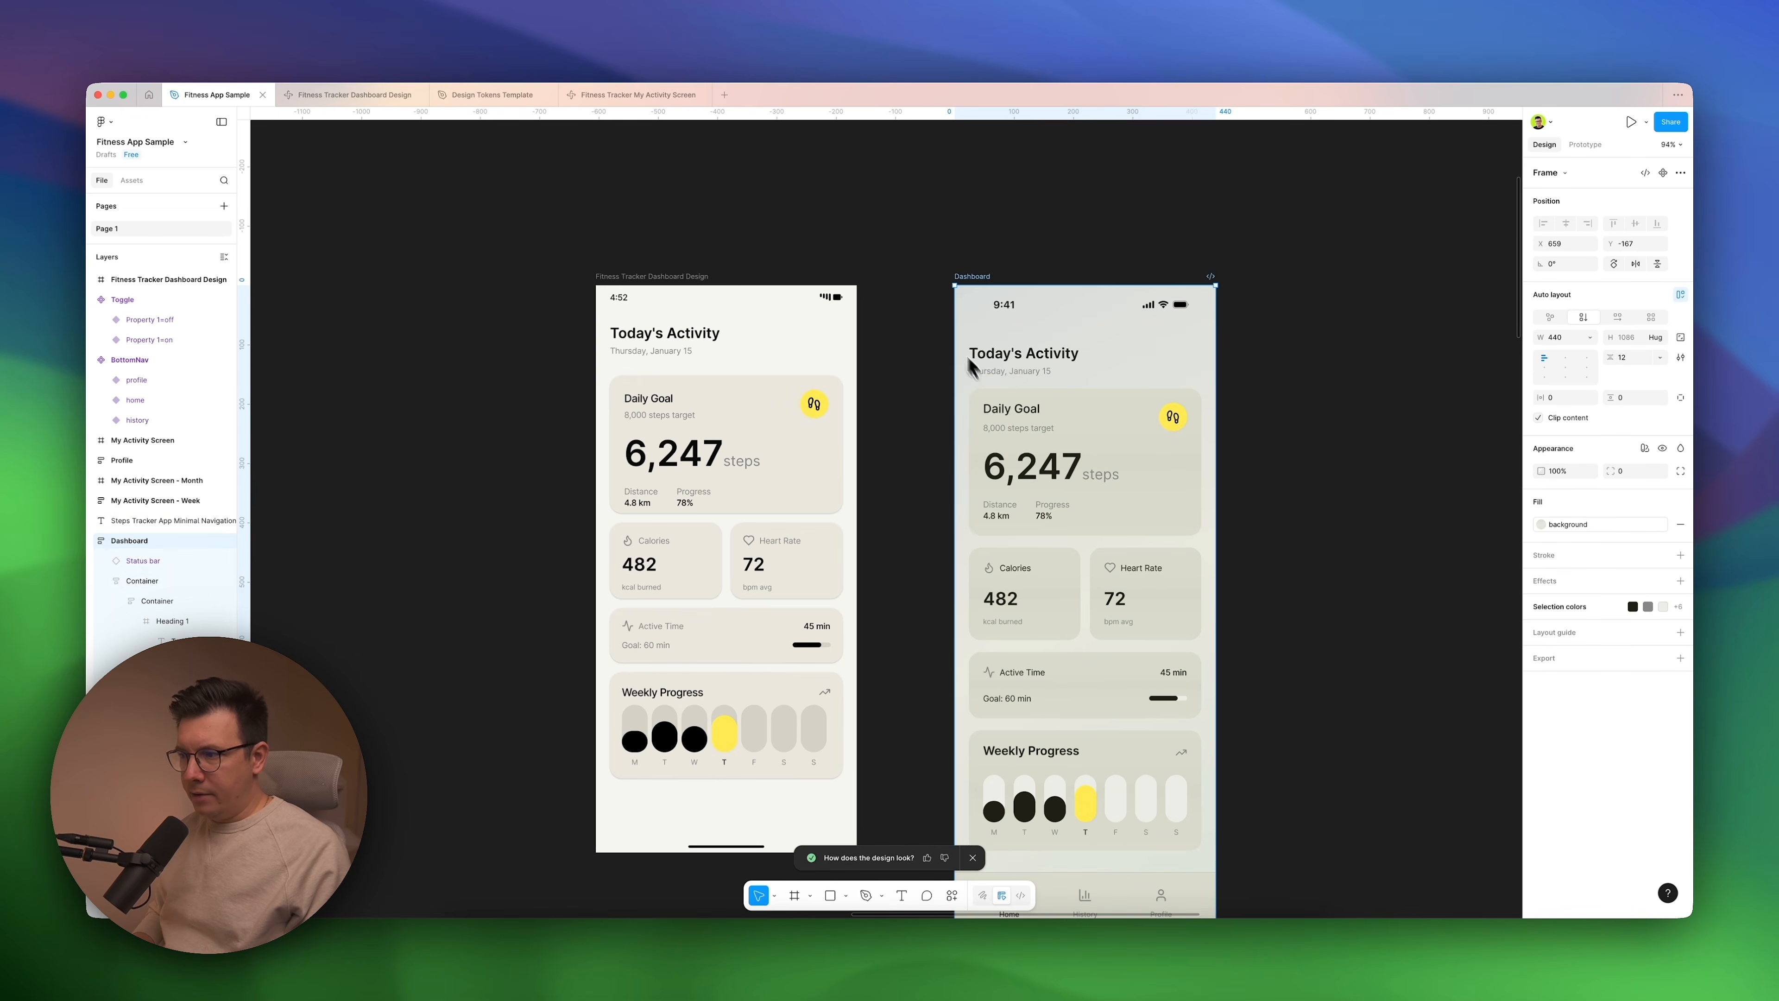
{"action": "scroll", "coordinate": [1019, 336], "scroll_direction": "right", "scroll_amount": 2}
{"action": "scroll", "coordinate": [1019, 336], "scroll_direction": "down", "scroll_amount": 1}
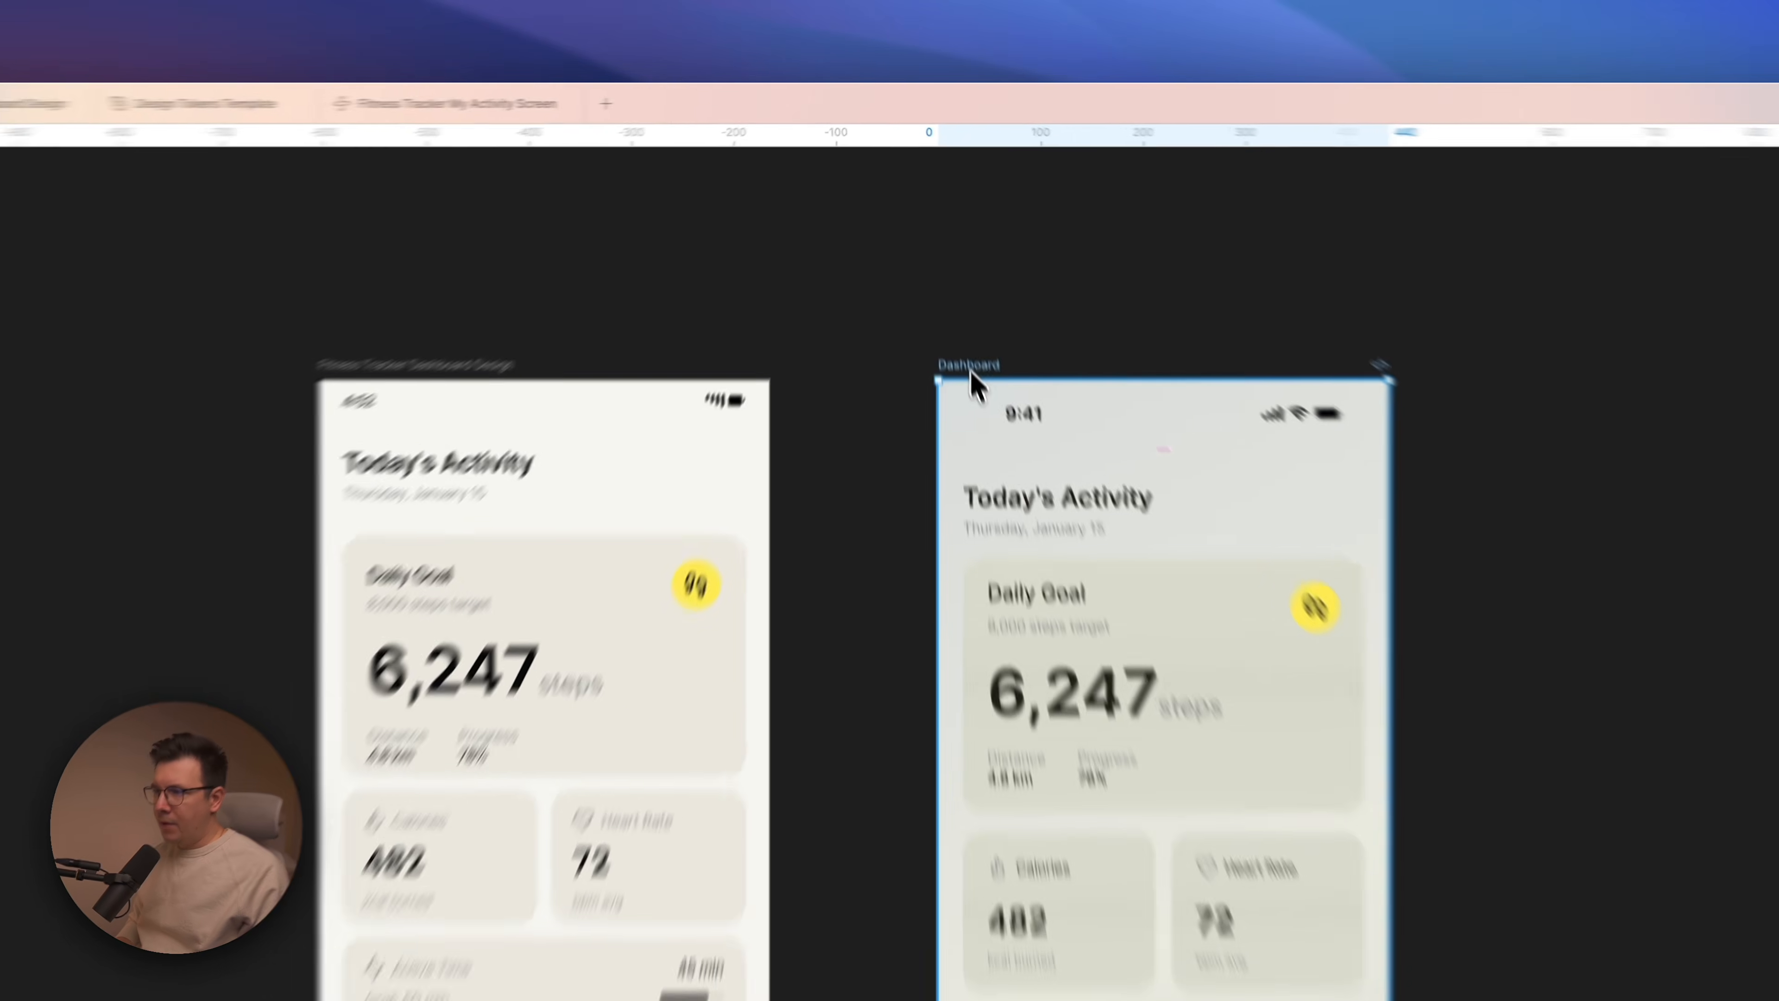
{"action": "right_click", "coordinate": [939, 249]}
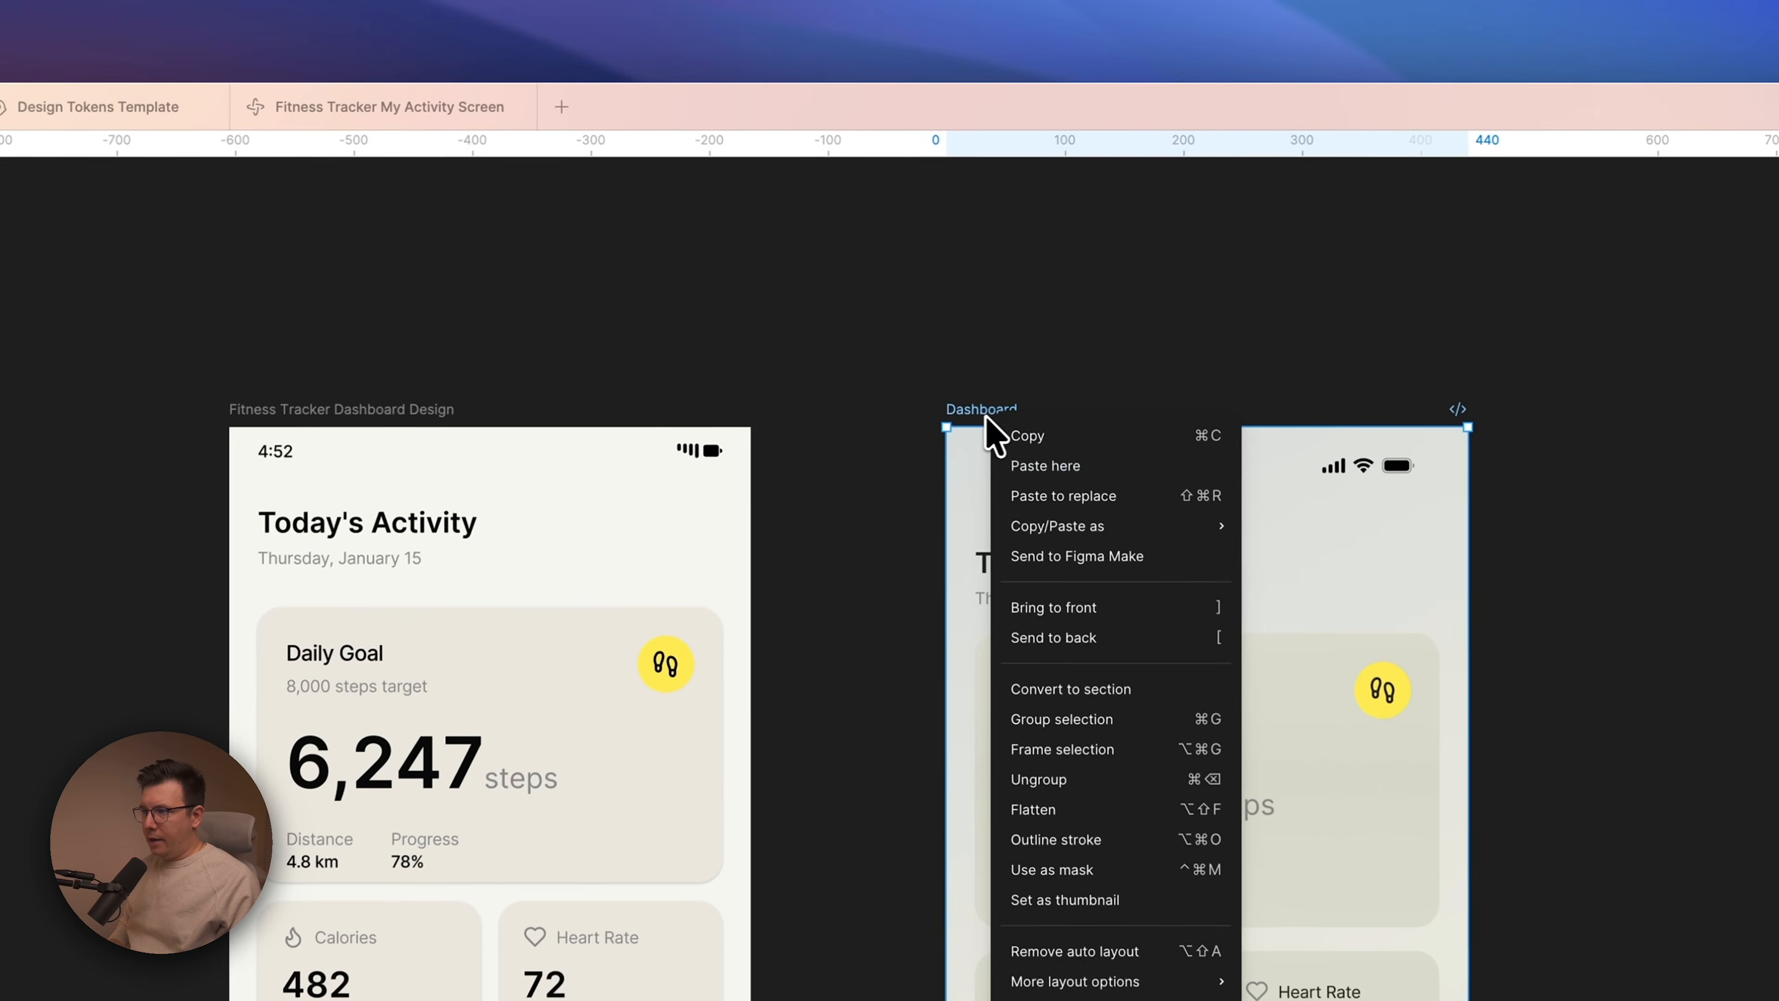
{"action": "left_click", "coordinate": [1071, 563]}
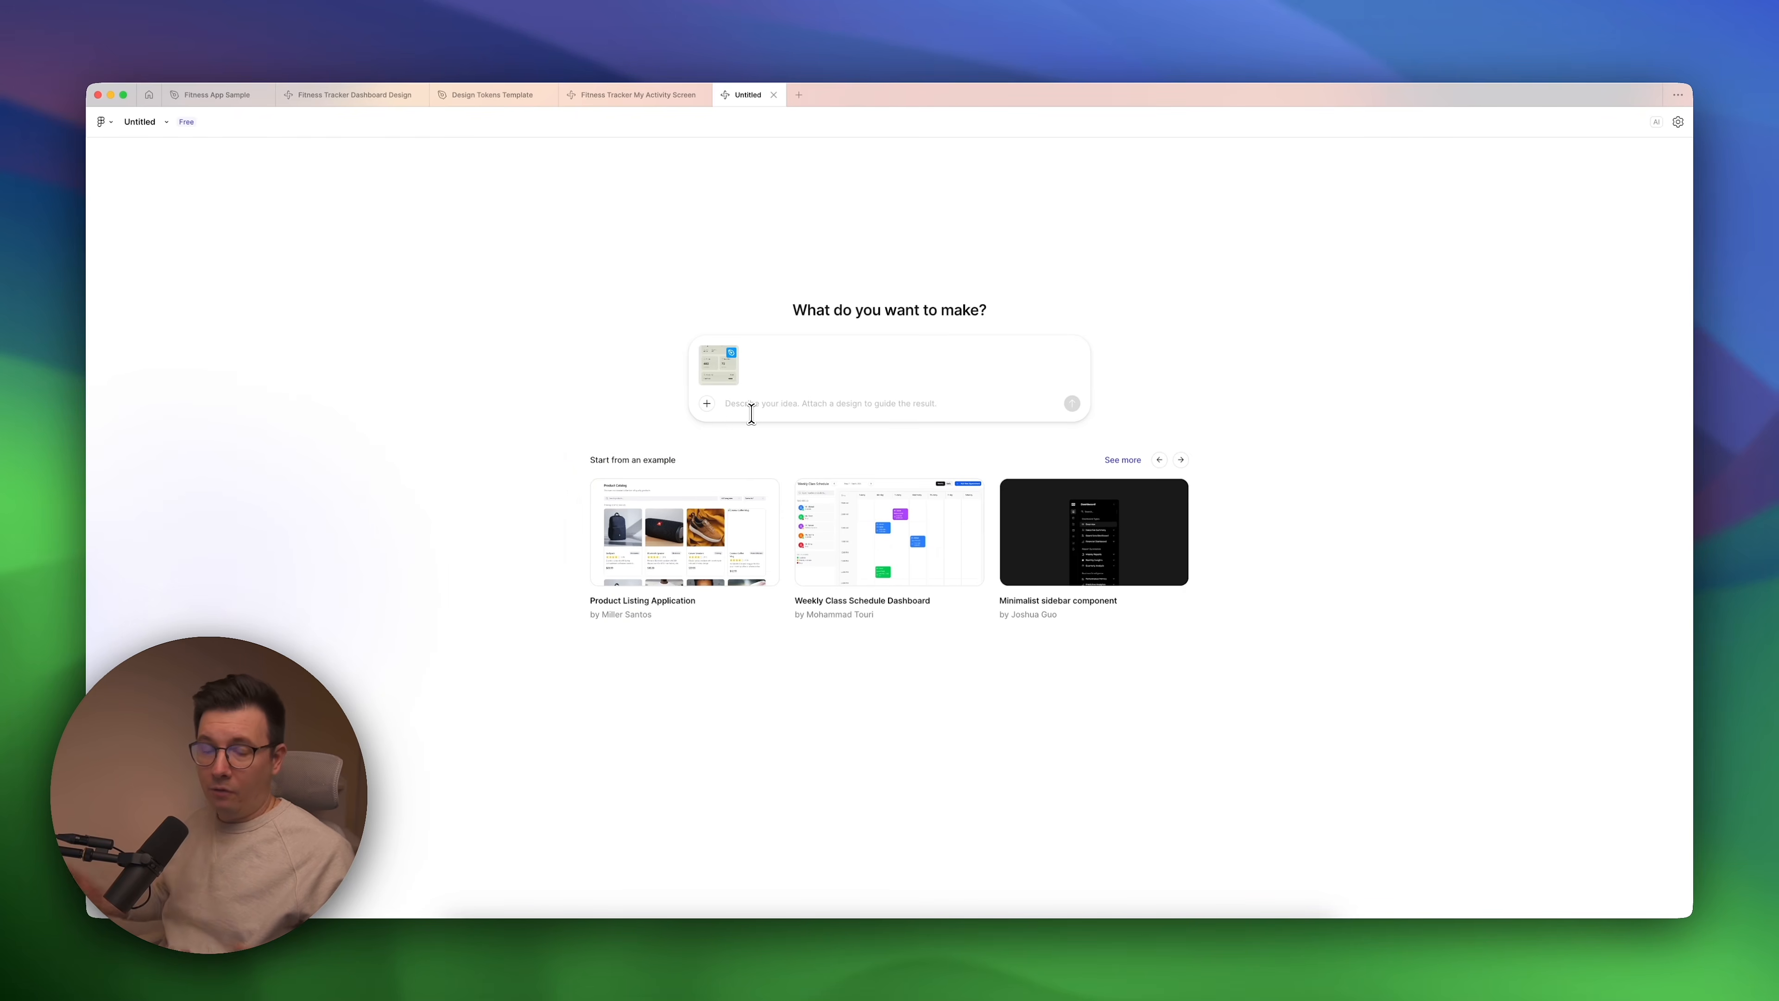
Open the Fitness Tracker My Activity Screen file and read its prompt and the list of implemented features.
{"action": "key", "text": "ctrl+shift+Tab"}
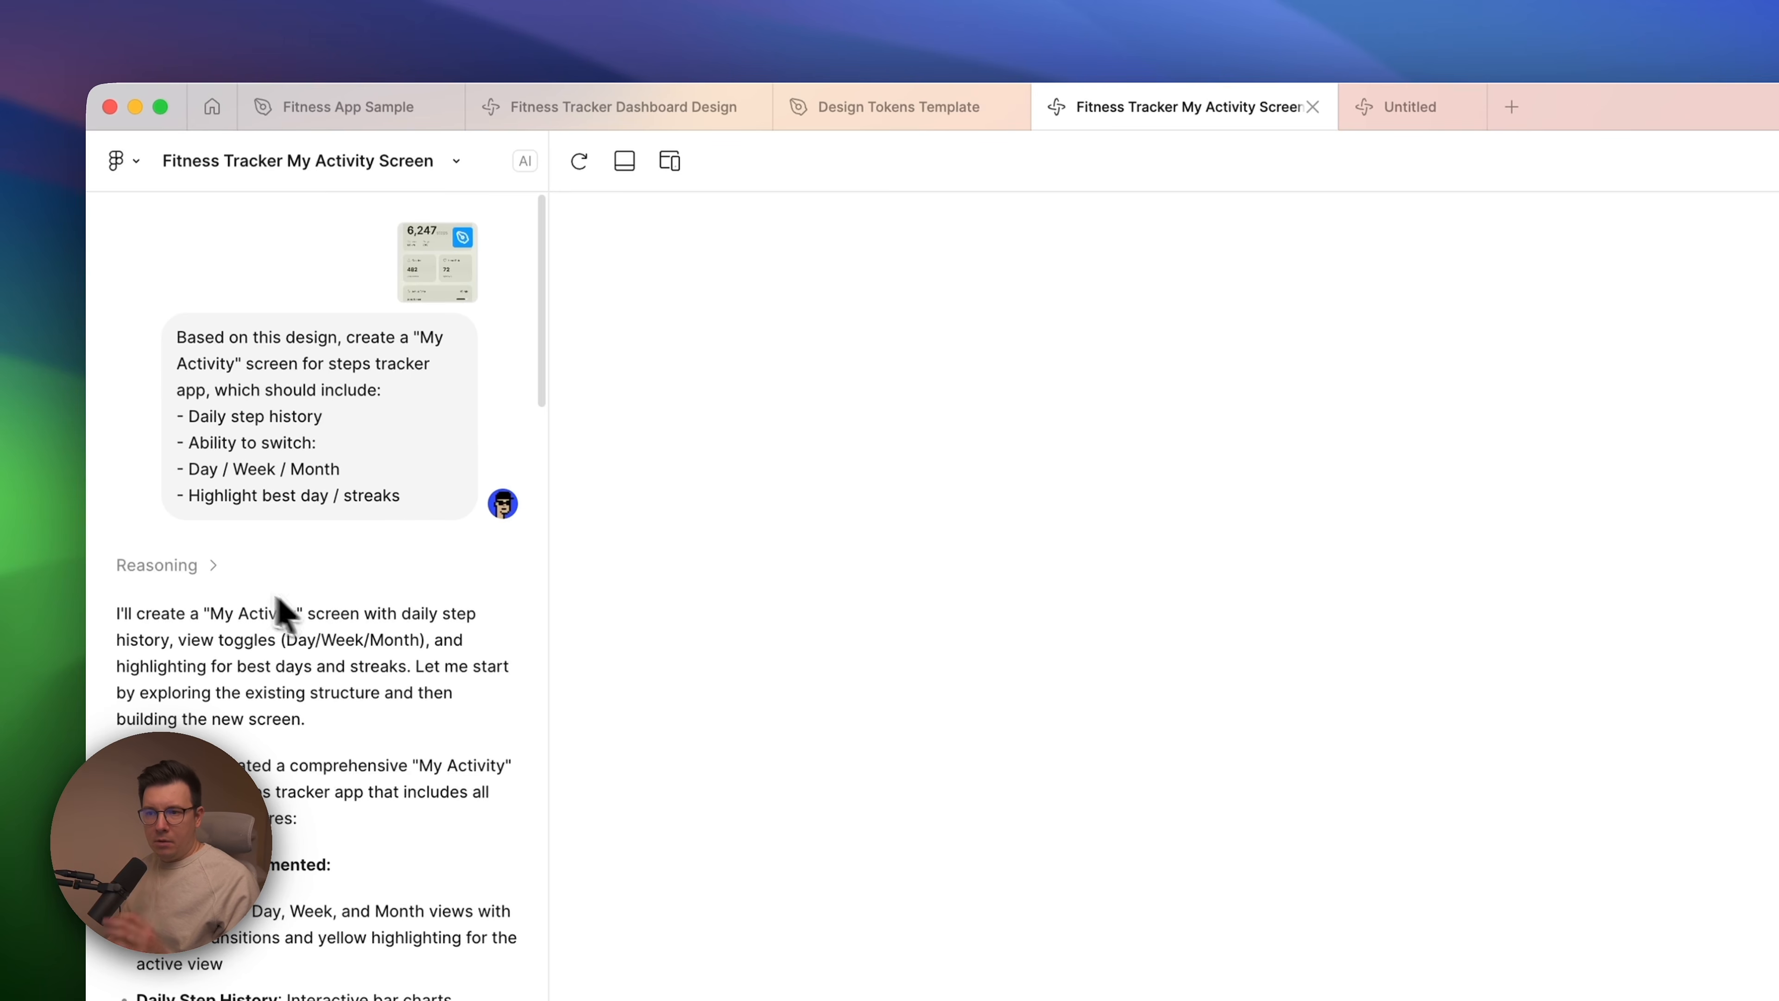
{"action": "scroll", "coordinate": [359, 875], "scroll_direction": "down", "scroll_amount": 1}
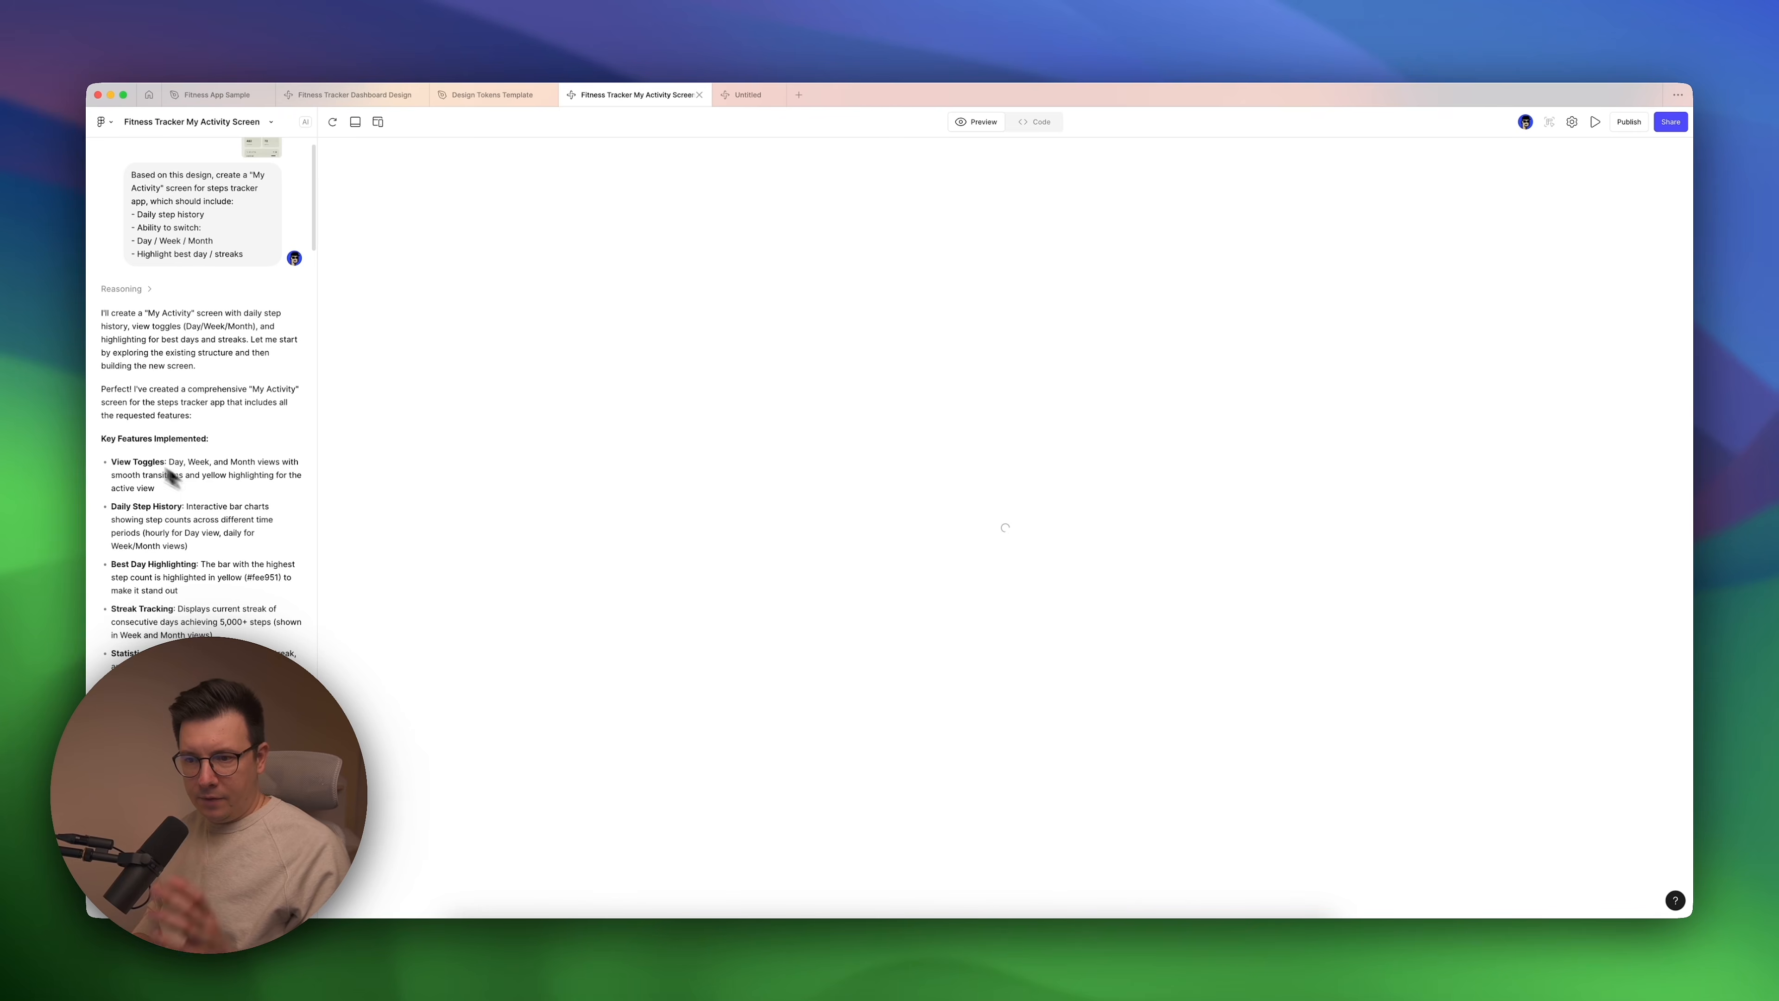
{"action": "scroll", "coordinate": [188, 554], "scroll_direction": "down", "scroll_amount": 2}
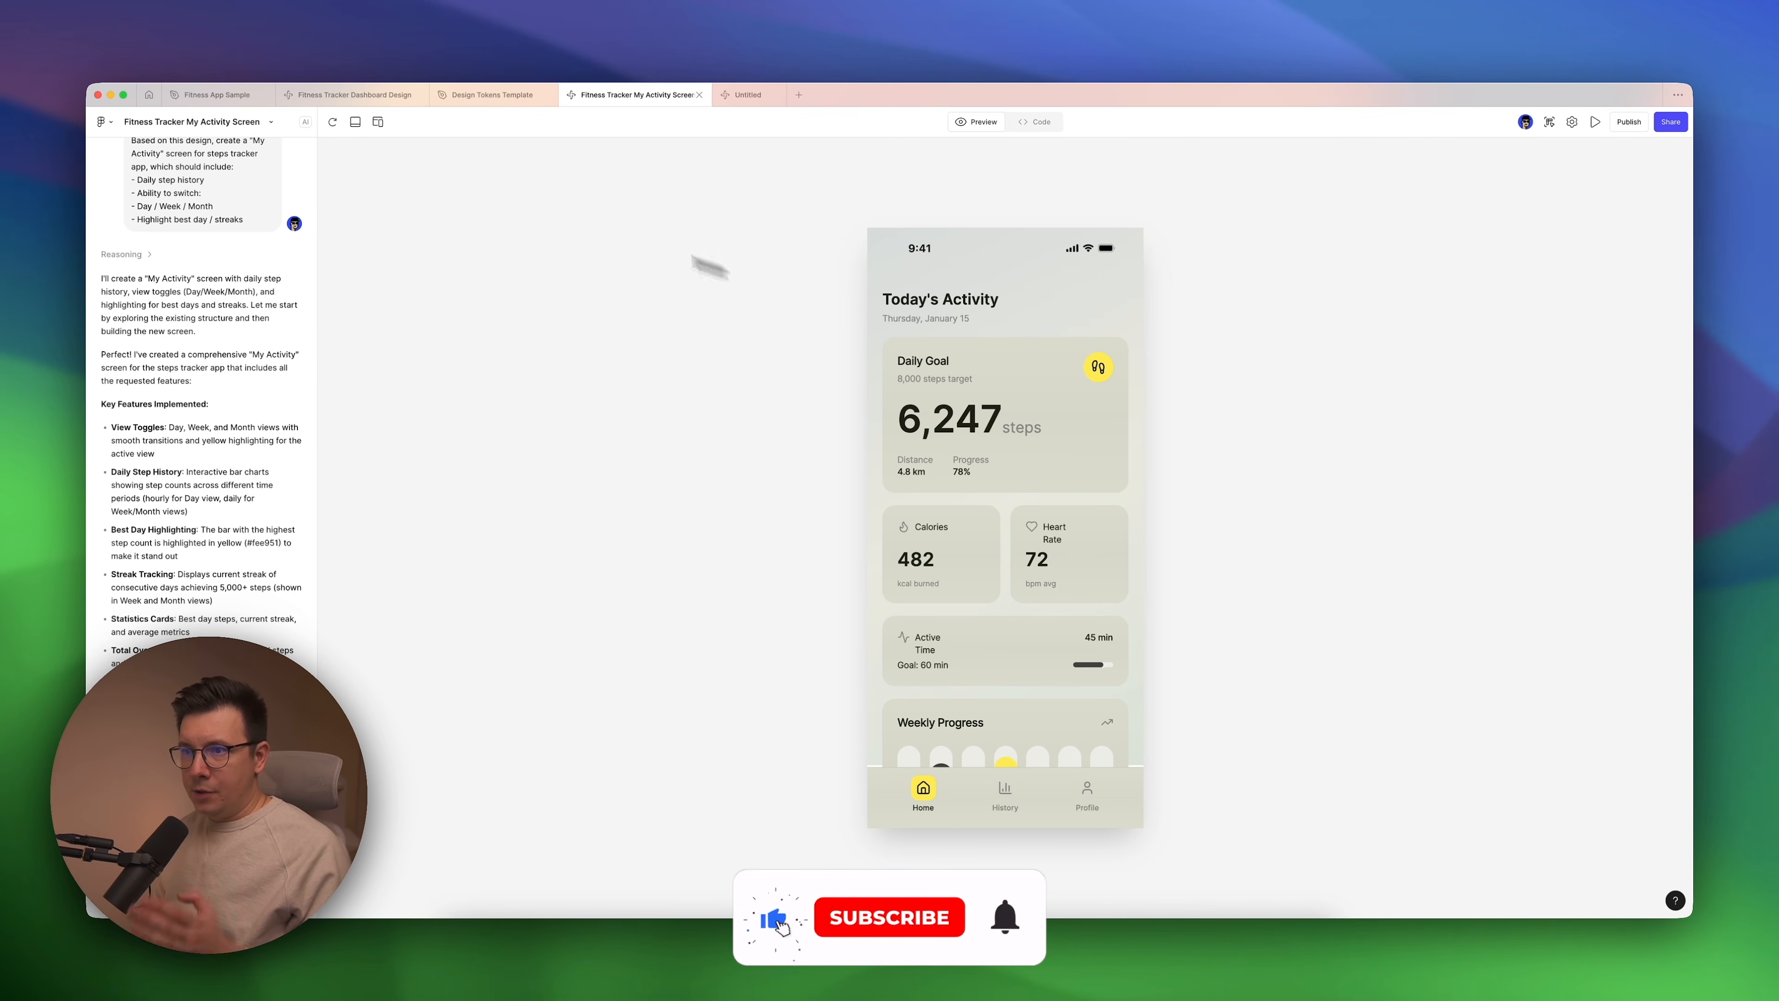
Compare the dashboard previews in Fitness Tracker Dashboard Design and Fitness Tracker My Activity Screen.
{"action": "left_click", "coordinate": [353, 95]}
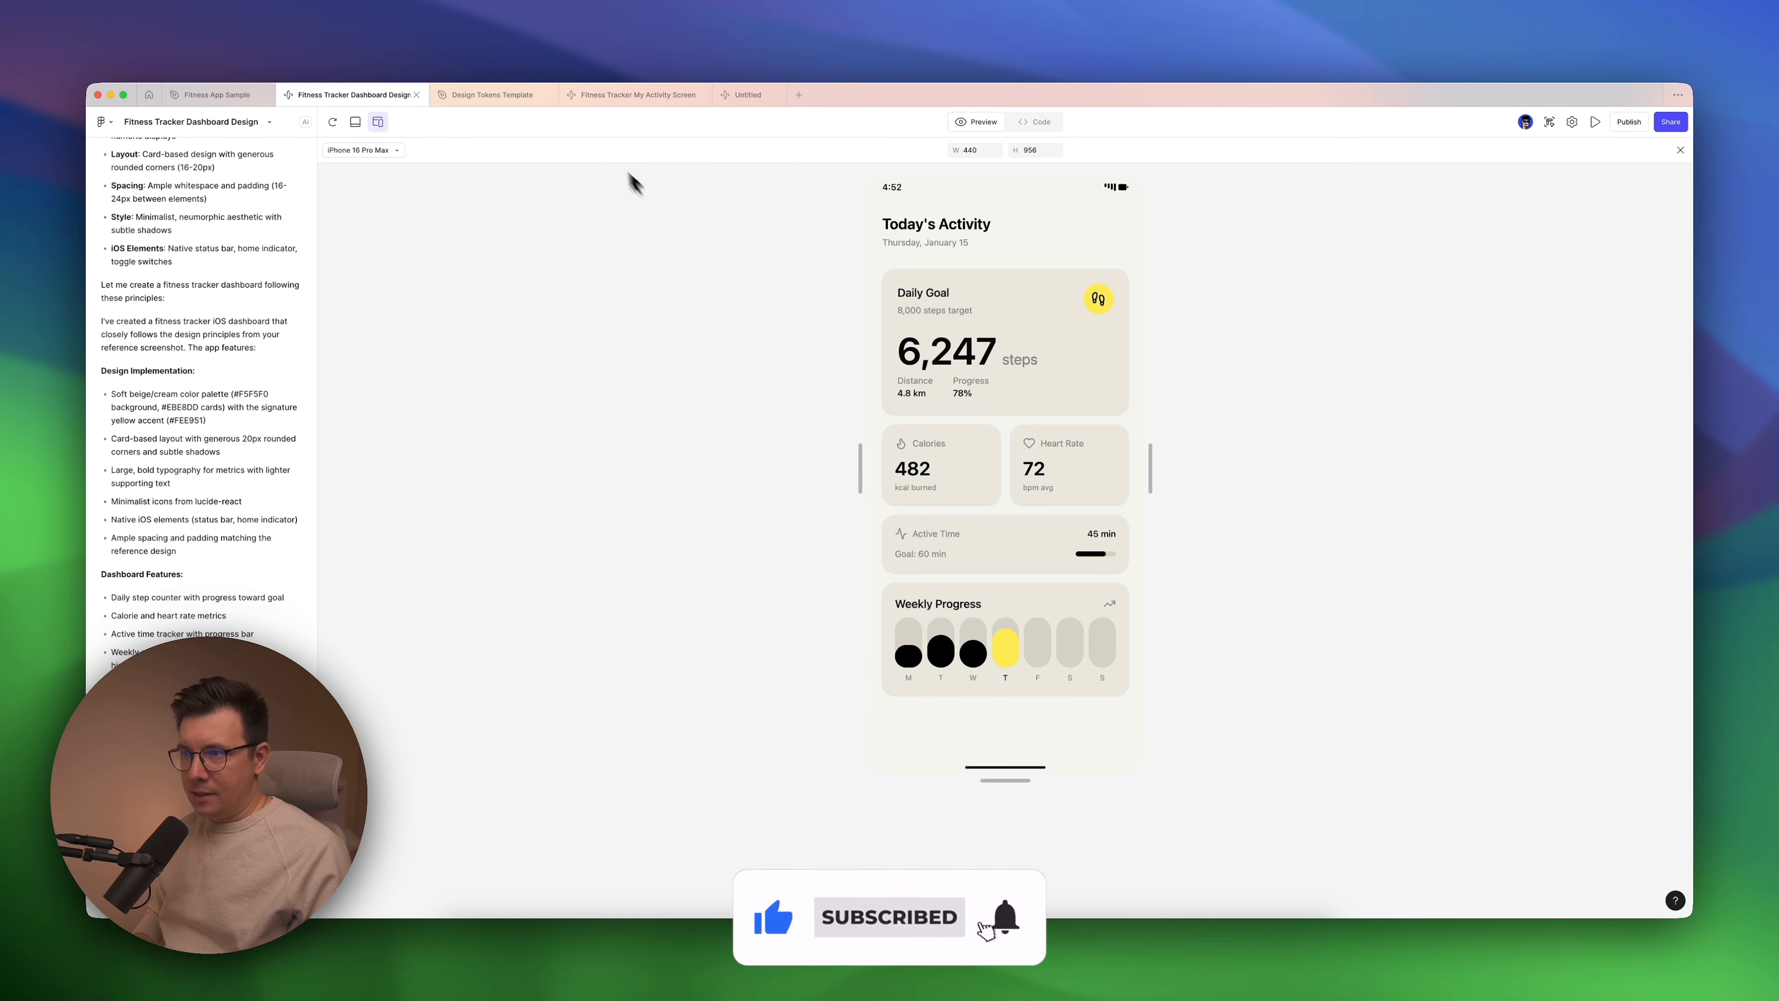
{"action": "left_click", "coordinate": [631, 101]}
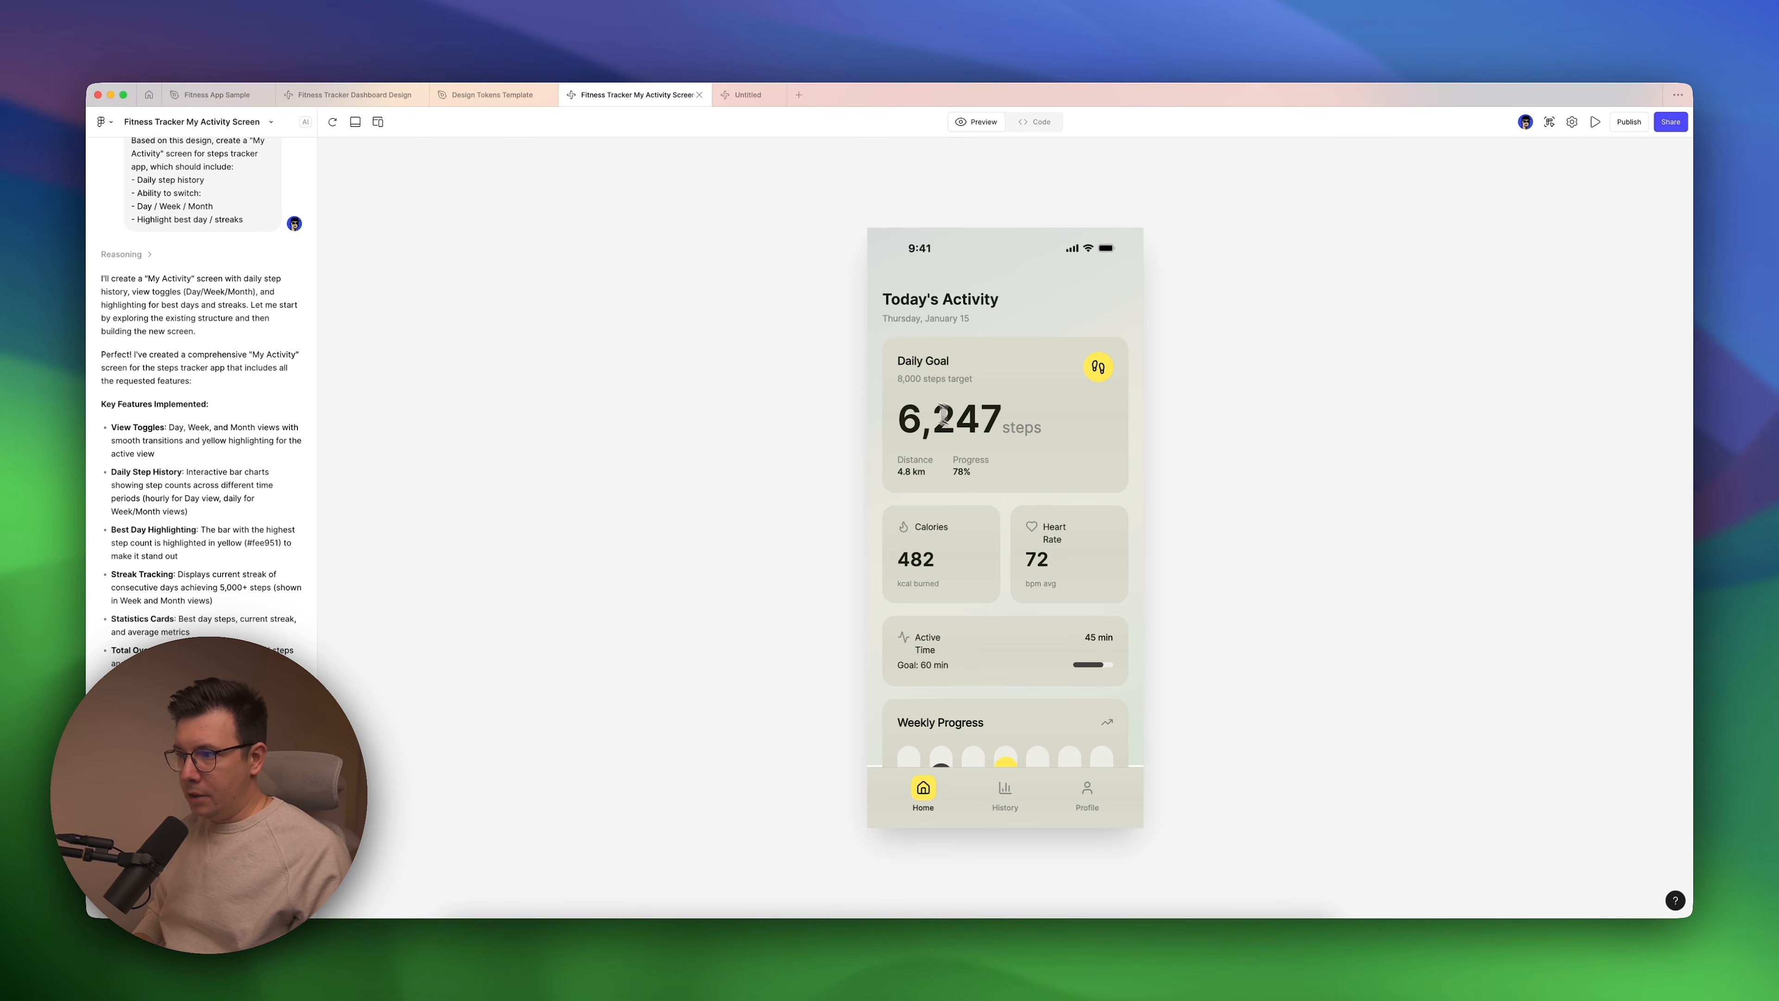
{"action": "left_click_drag", "start_coordinate": [923, 419], "coordinate": [1018, 423]}
{"action": "left_click", "coordinate": [350, 95]}
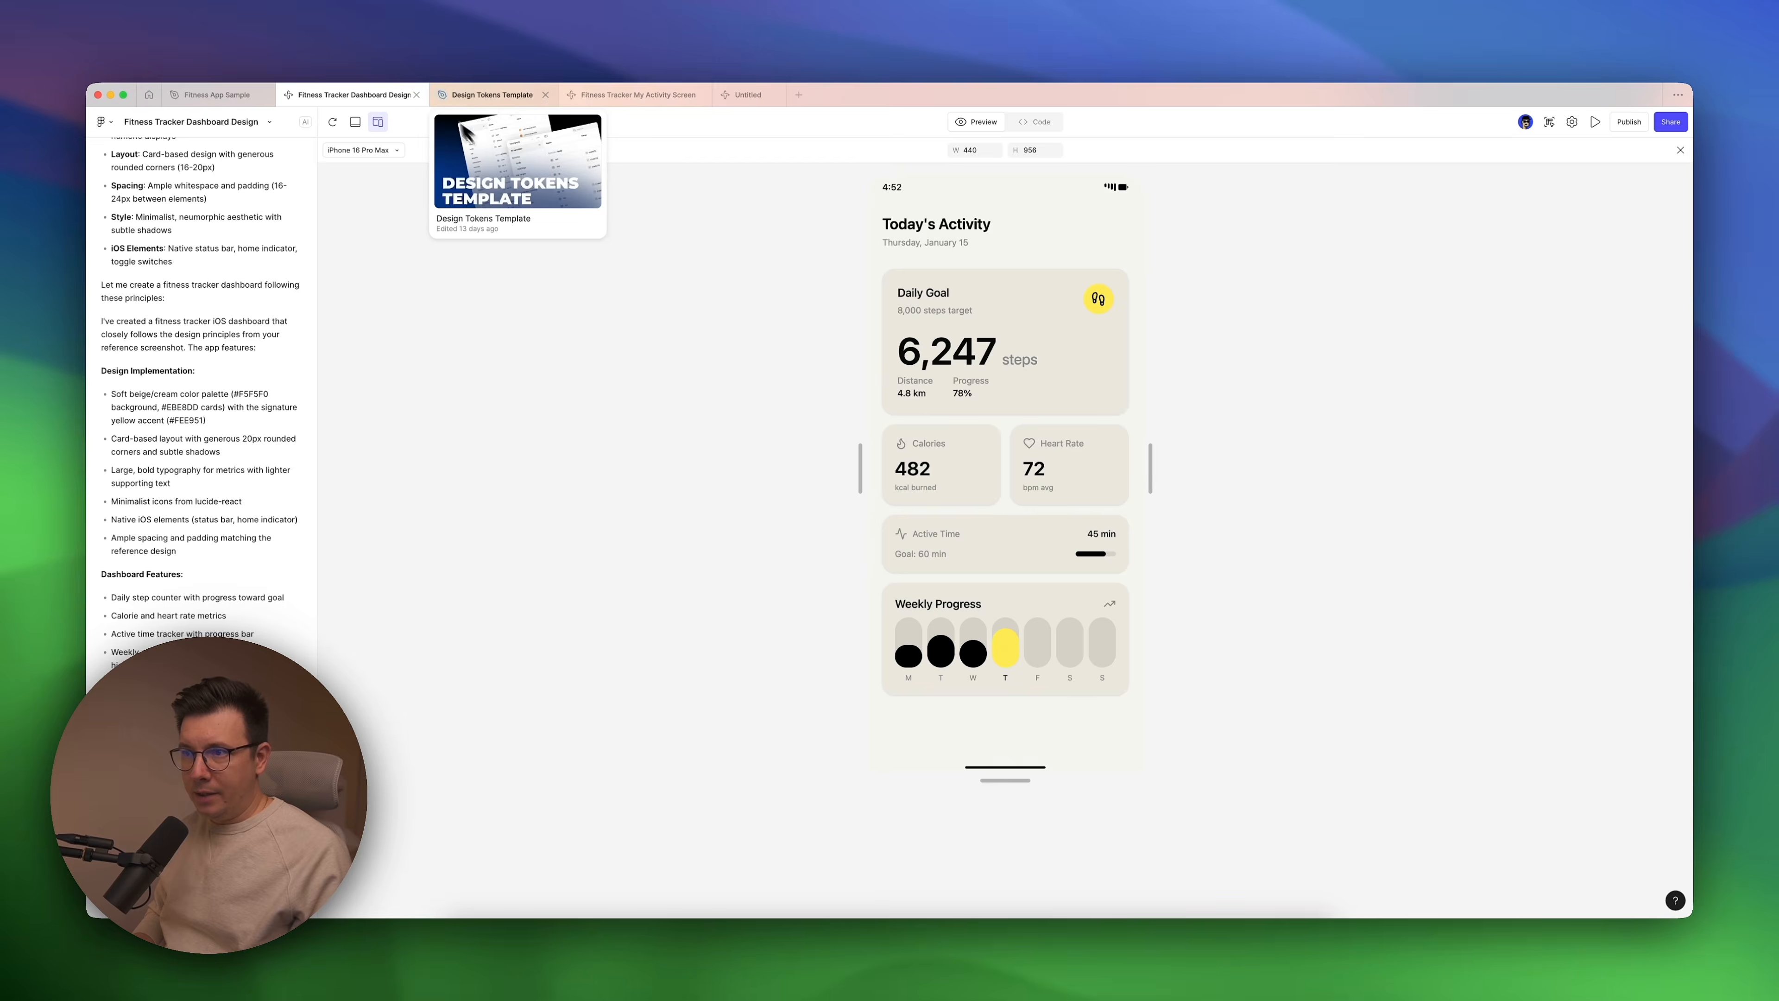
{"action": "left_click", "coordinate": [598, 94]}
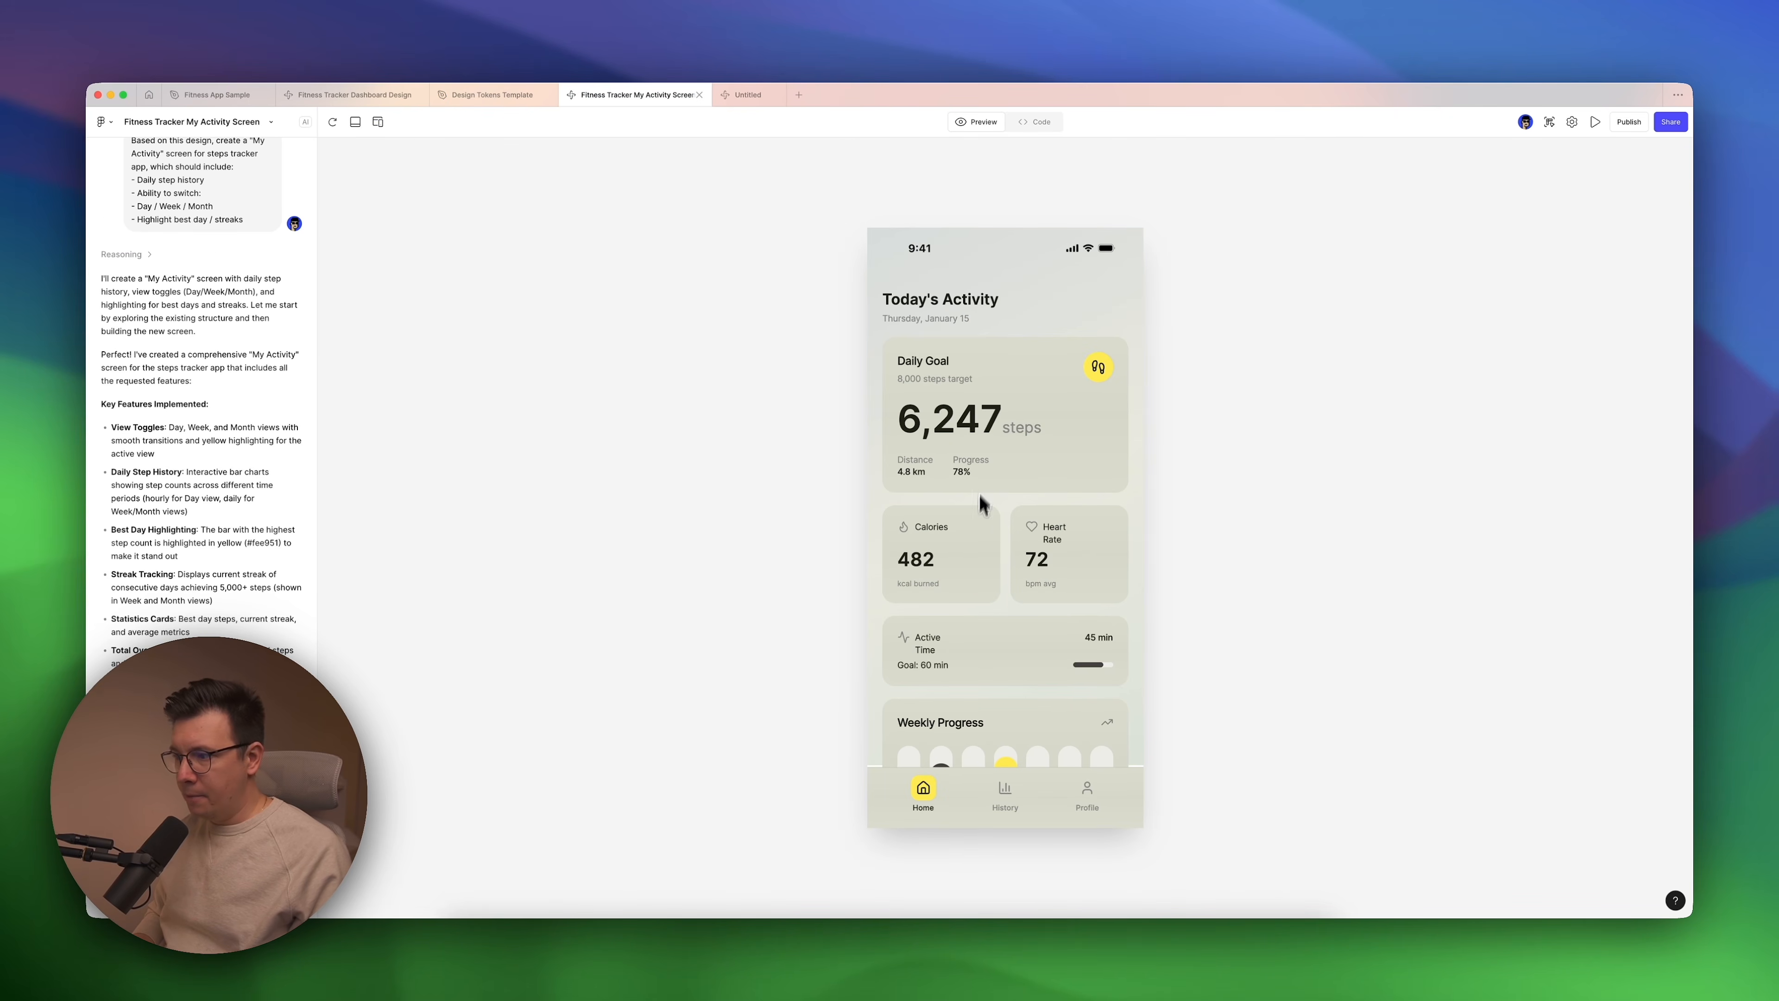
Show the History screen in the preview and read the chat down to the bottom tab navigation bar prompt.
{"action": "left_click", "coordinate": [1004, 799]}
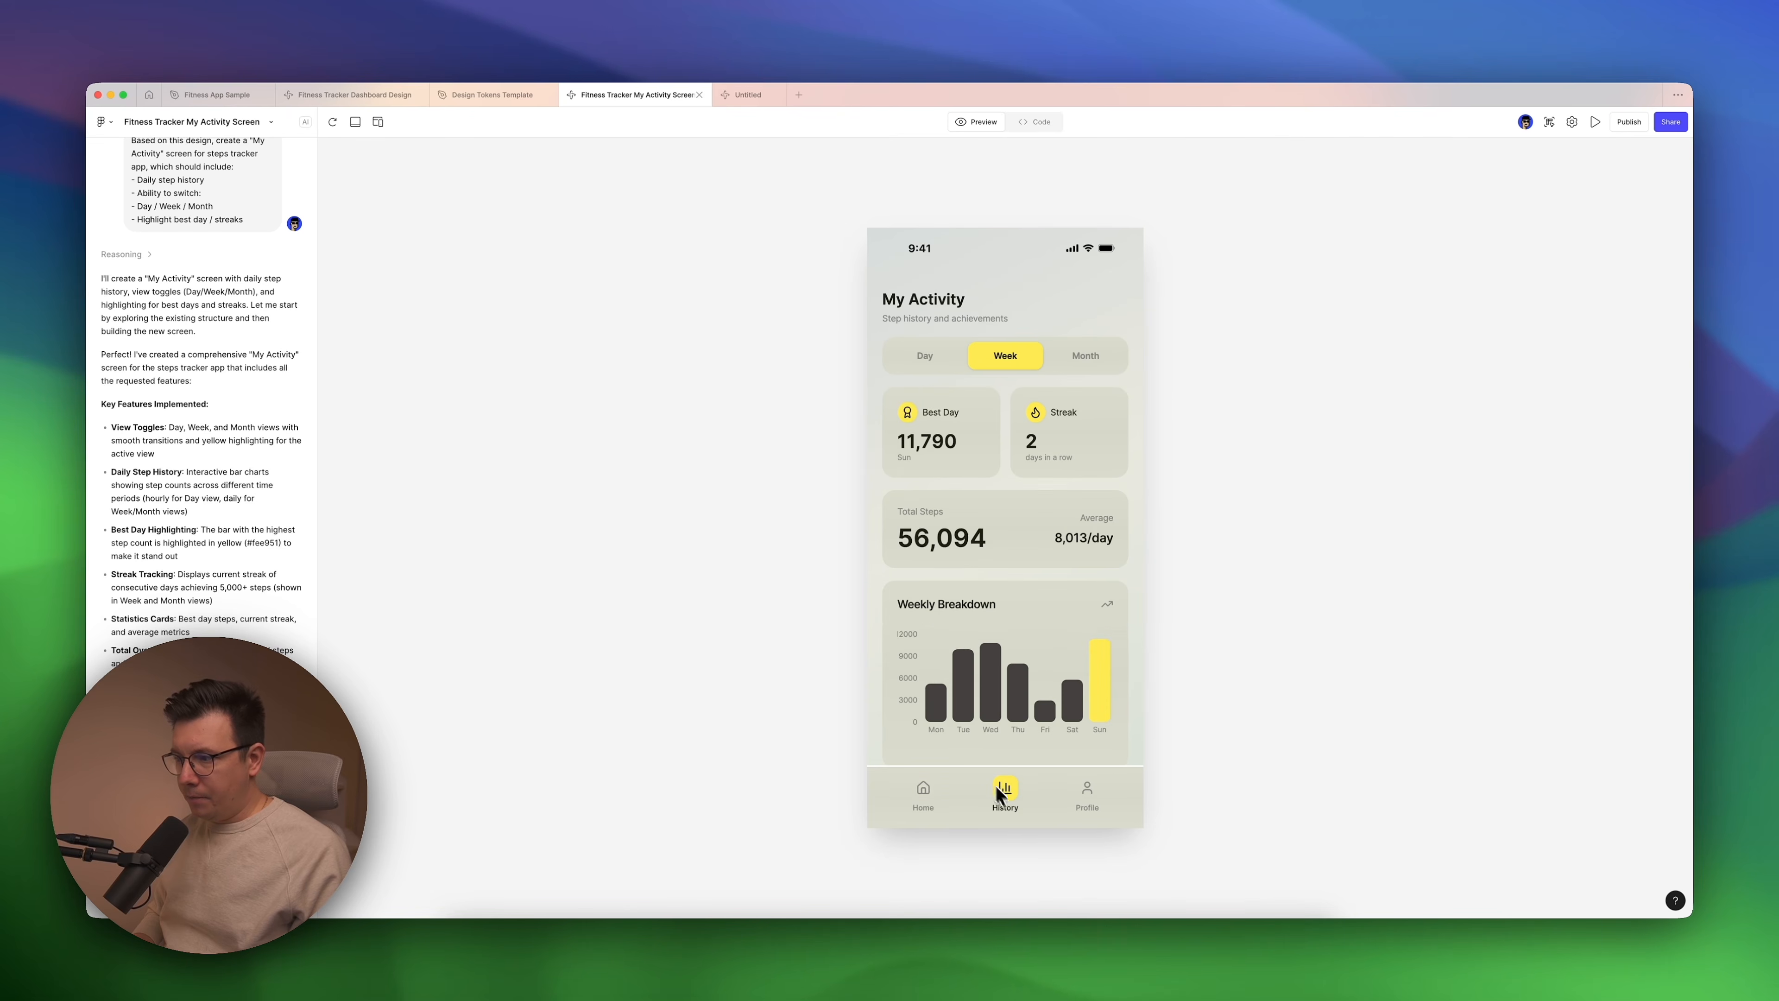
{"action": "scroll", "coordinate": [995, 441], "scroll_direction": "down", "scroll_amount": 1}
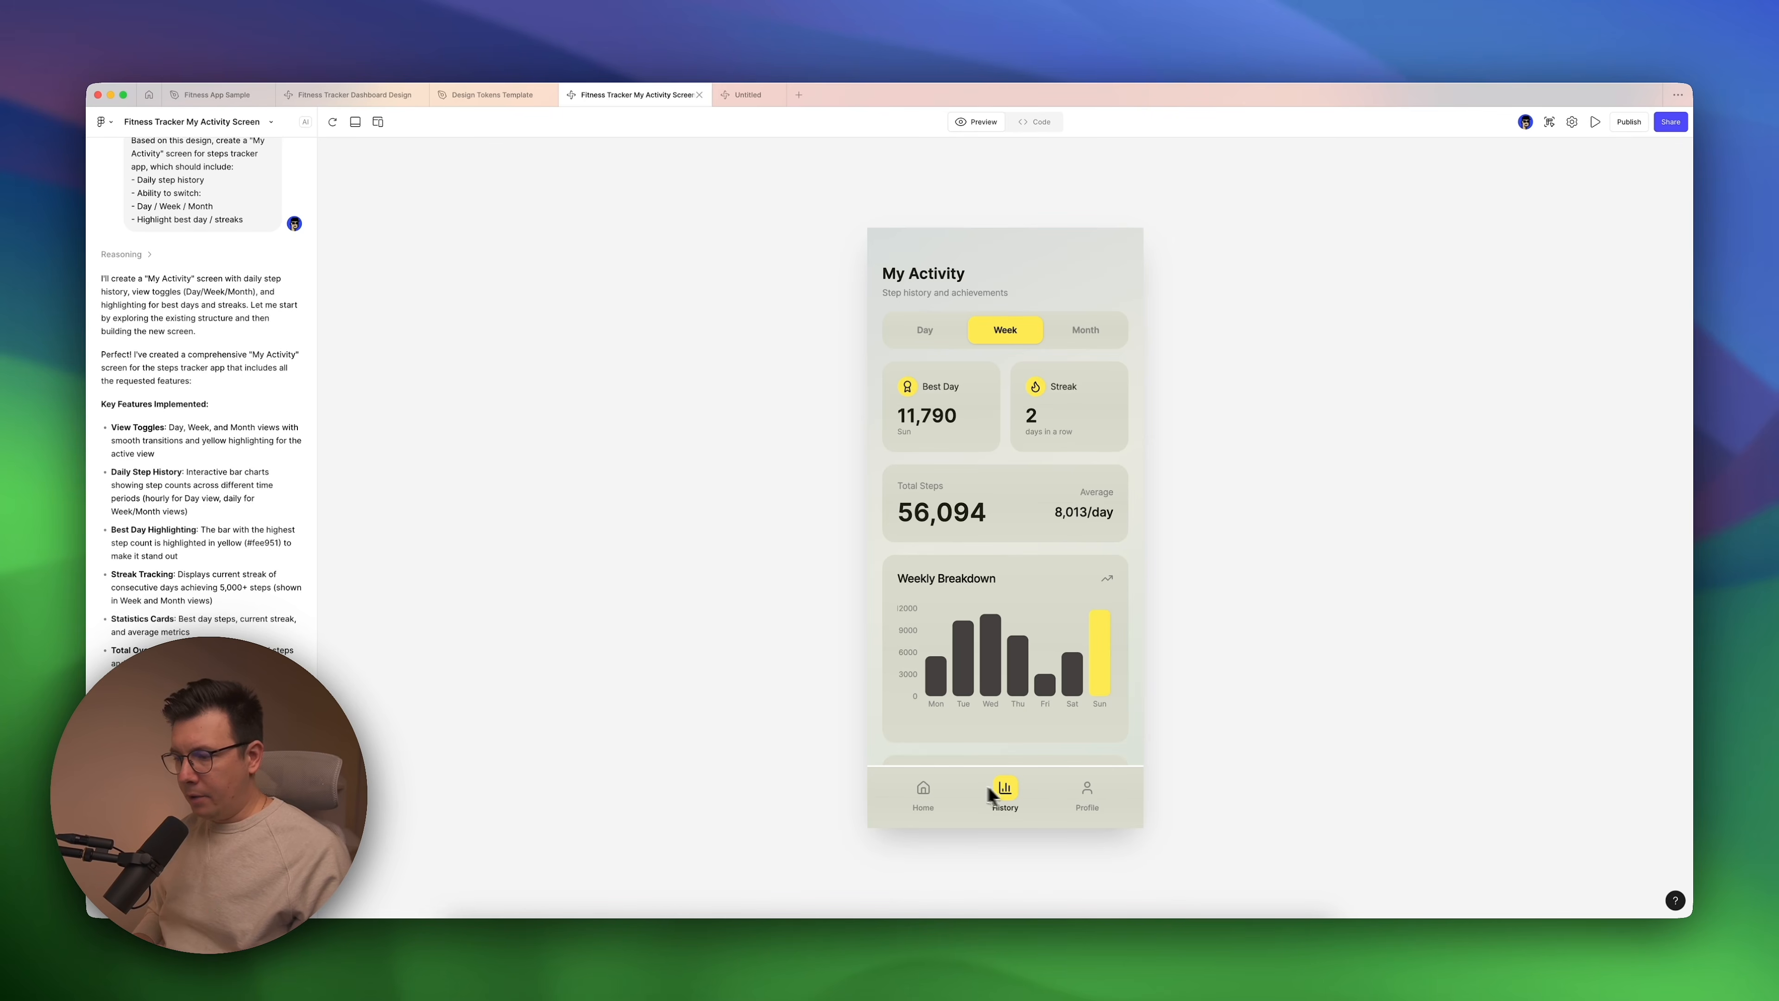
{"action": "scroll", "coordinate": [202, 448], "scroll_direction": "down", "scroll_amount": 4}
{"action": "scroll", "coordinate": [187, 623], "scroll_direction": "down", "scroll_amount": 8}
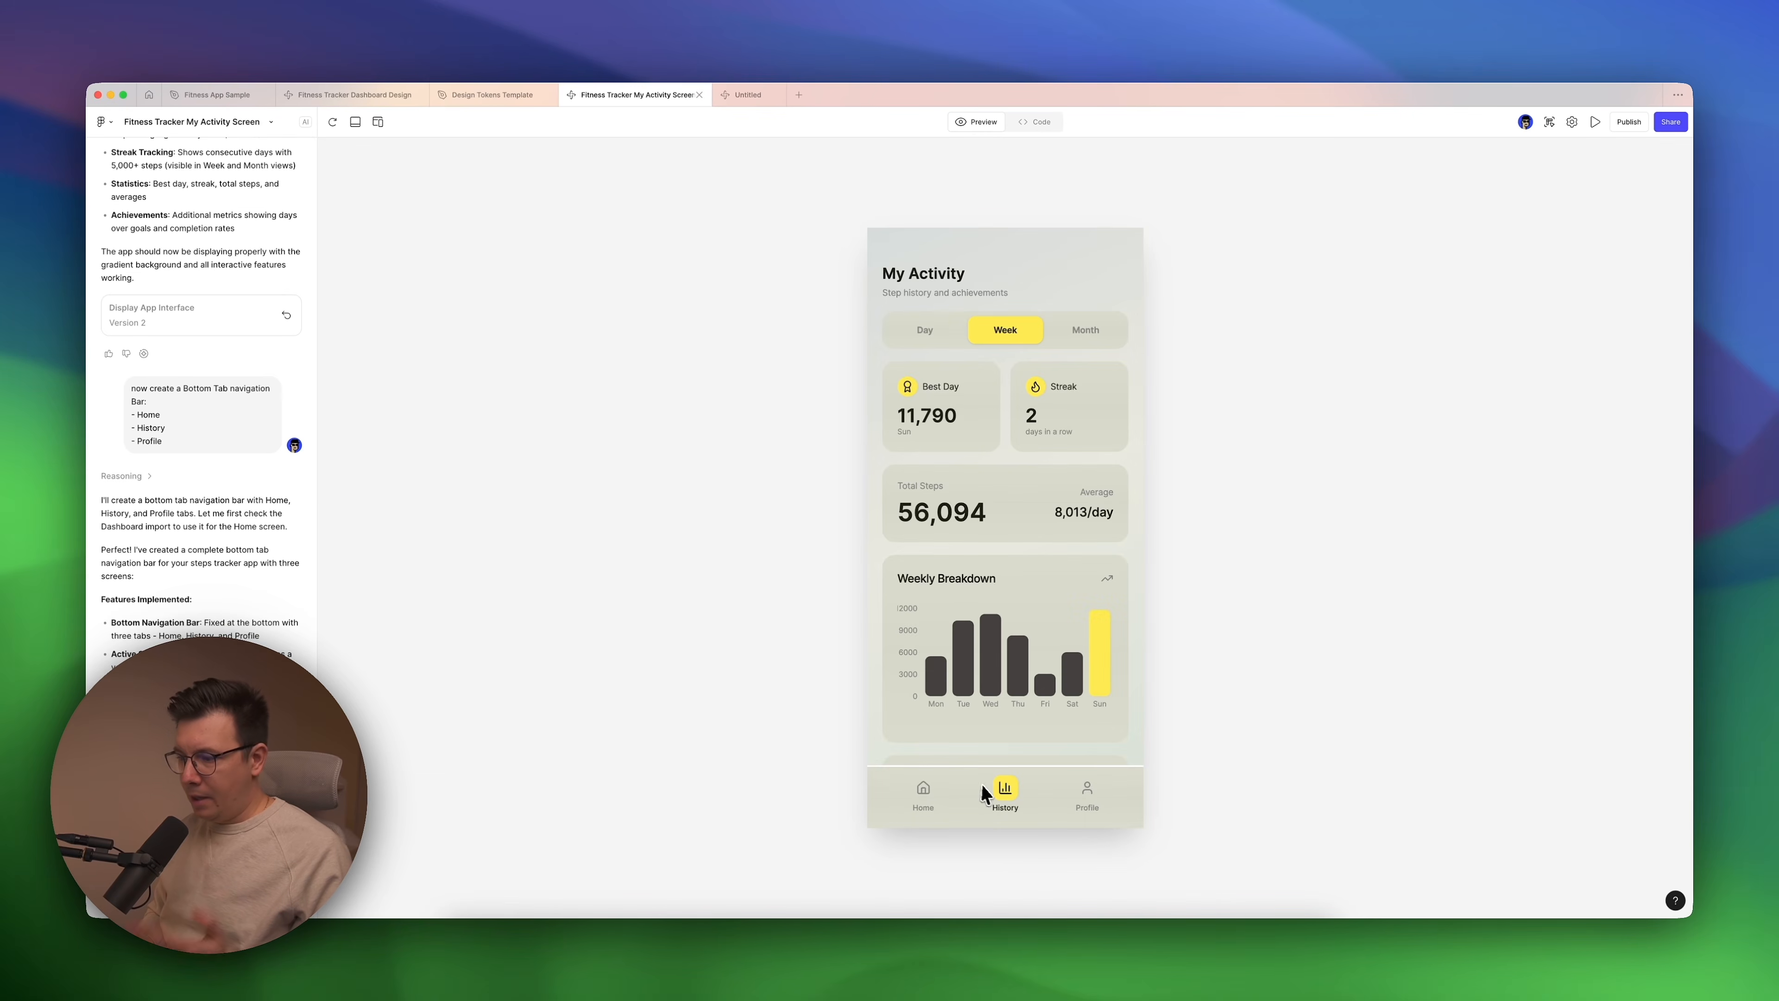
Test the preview's Home and History navigation and the Day and Week switch on the My Activity screen.
{"action": "left_click", "coordinate": [924, 793]}
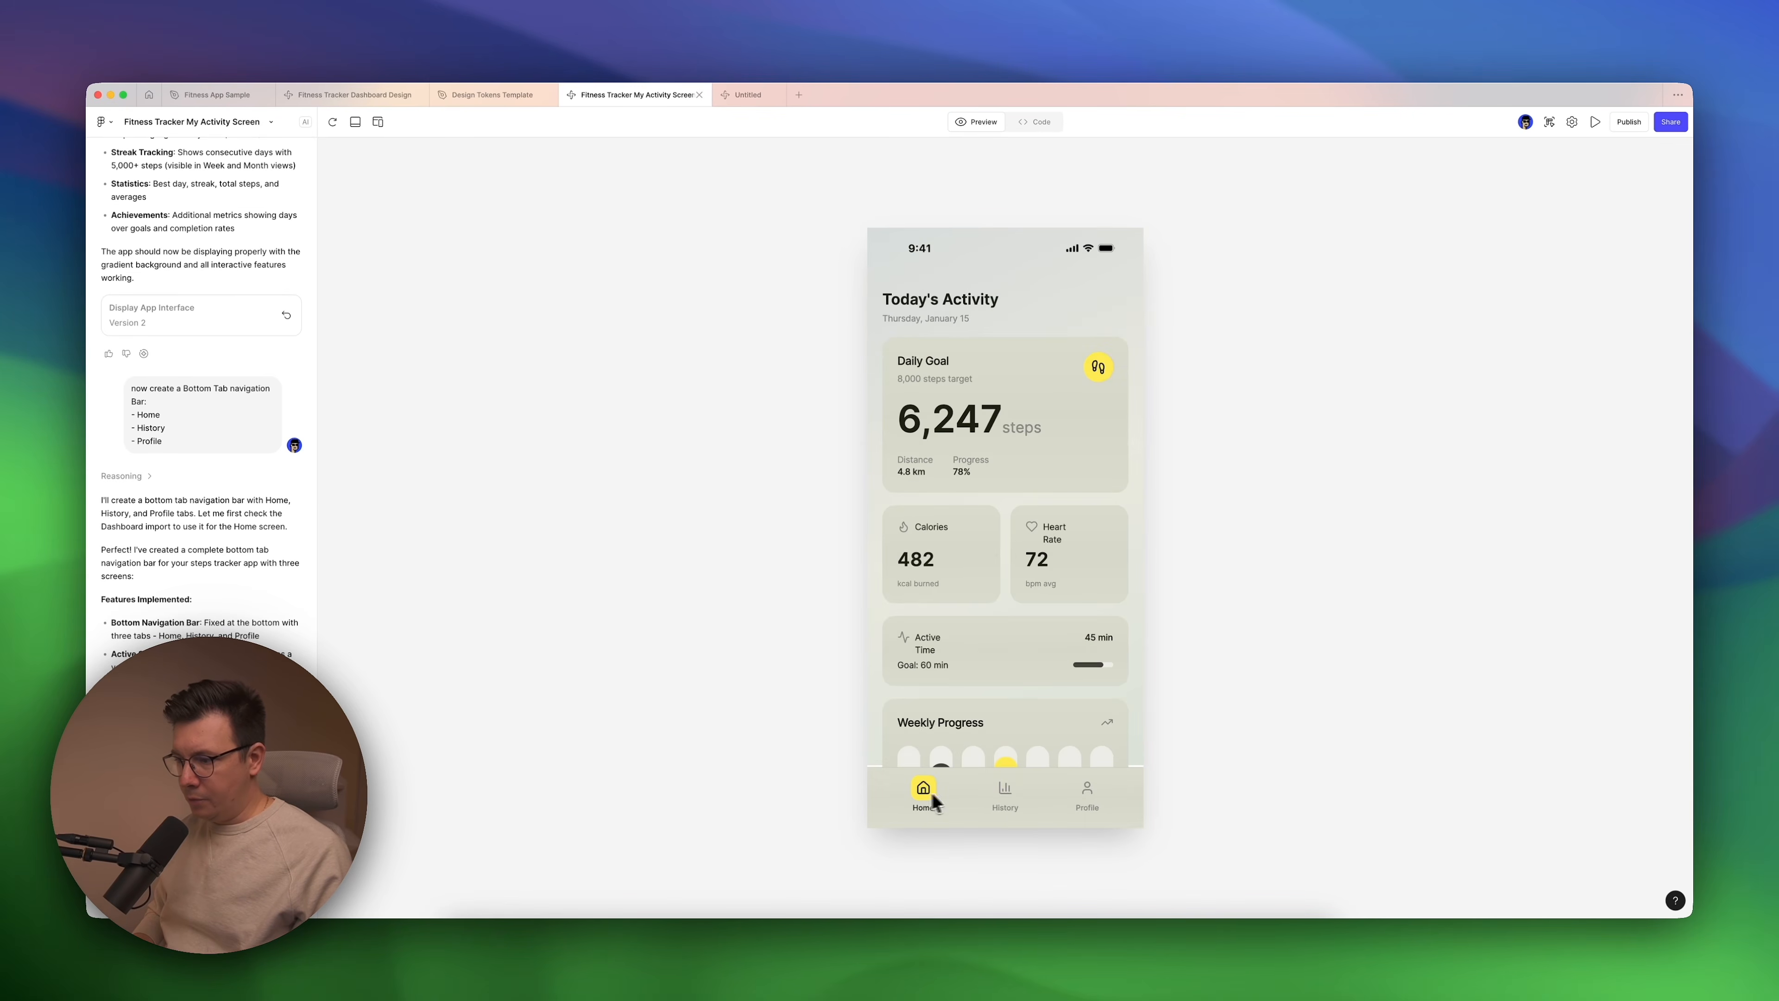
{"action": "left_click", "coordinate": [1006, 798]}
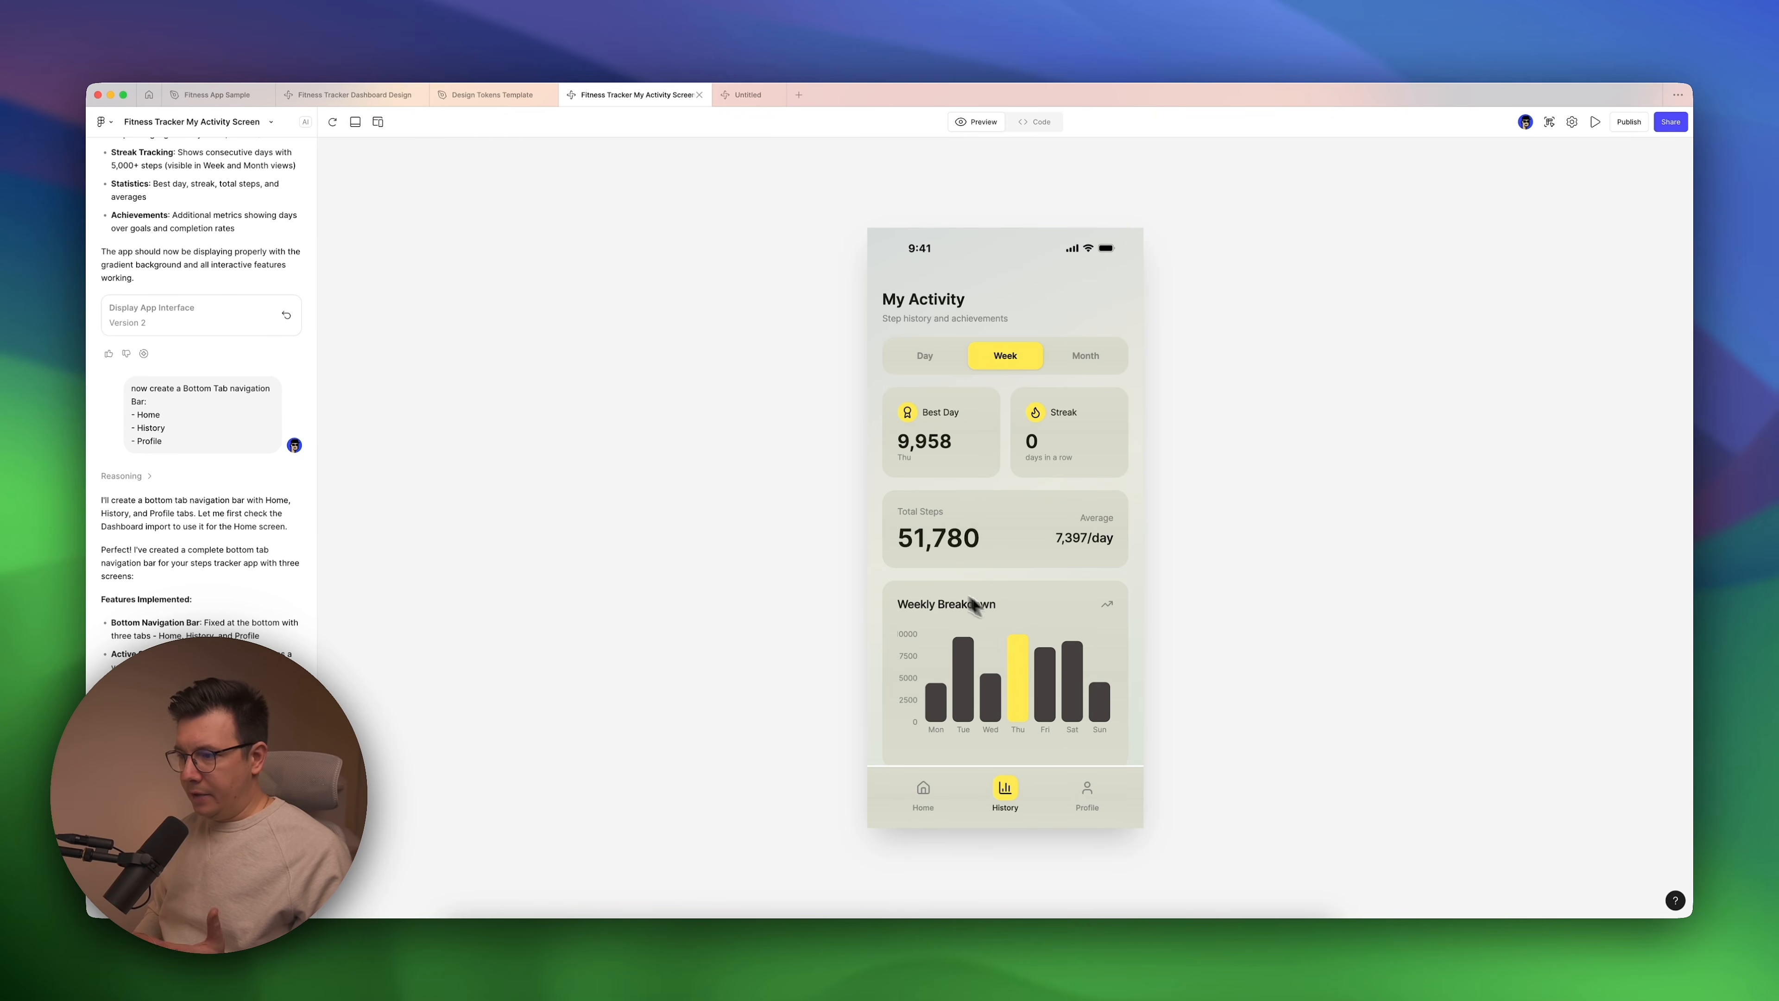
{"action": "left_click", "coordinate": [930, 357]}
{"action": "left_click", "coordinate": [1003, 354]}
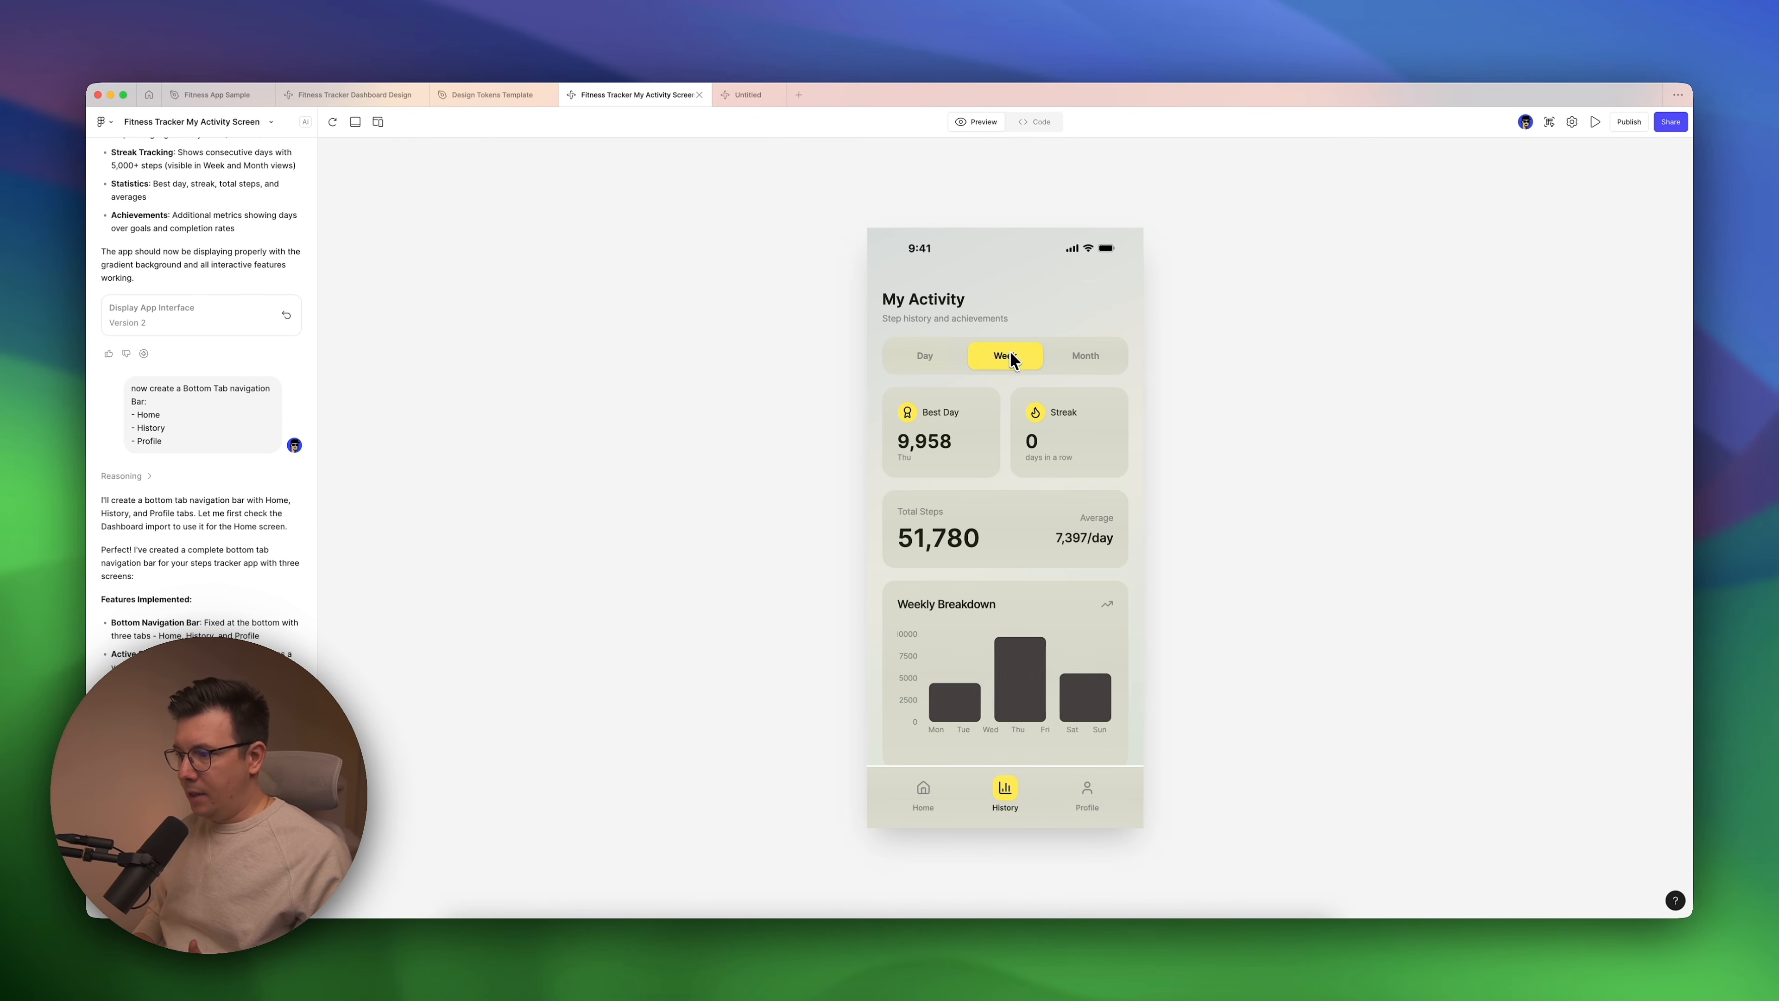
Test the Month and Week views of the My Activity screen in the preview.
{"action": "left_click", "coordinate": [1086, 355]}
{"action": "left_click", "coordinate": [999, 359]}
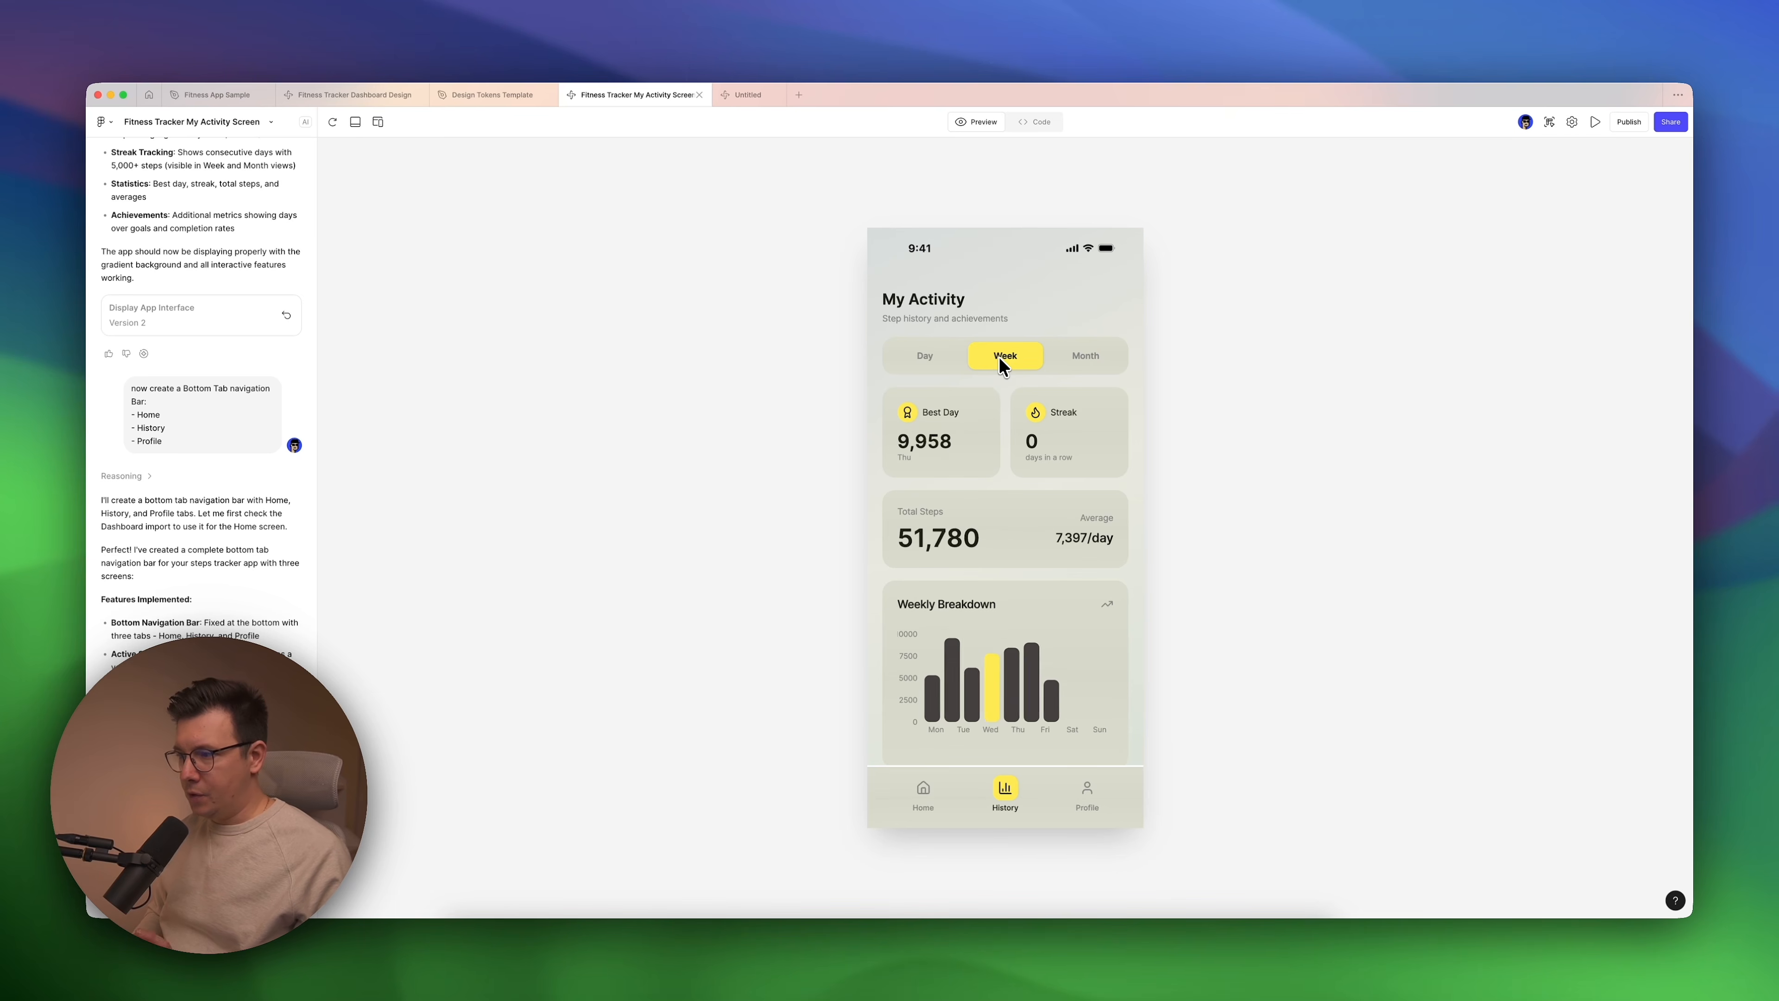
{"action": "left_click", "coordinate": [1549, 125]}
Switch to Fitness App Sample and move the My Activity Screen - Week frame closer to Dashboard, to about X 1494.
{"action": "left_click", "coordinate": [212, 97]}
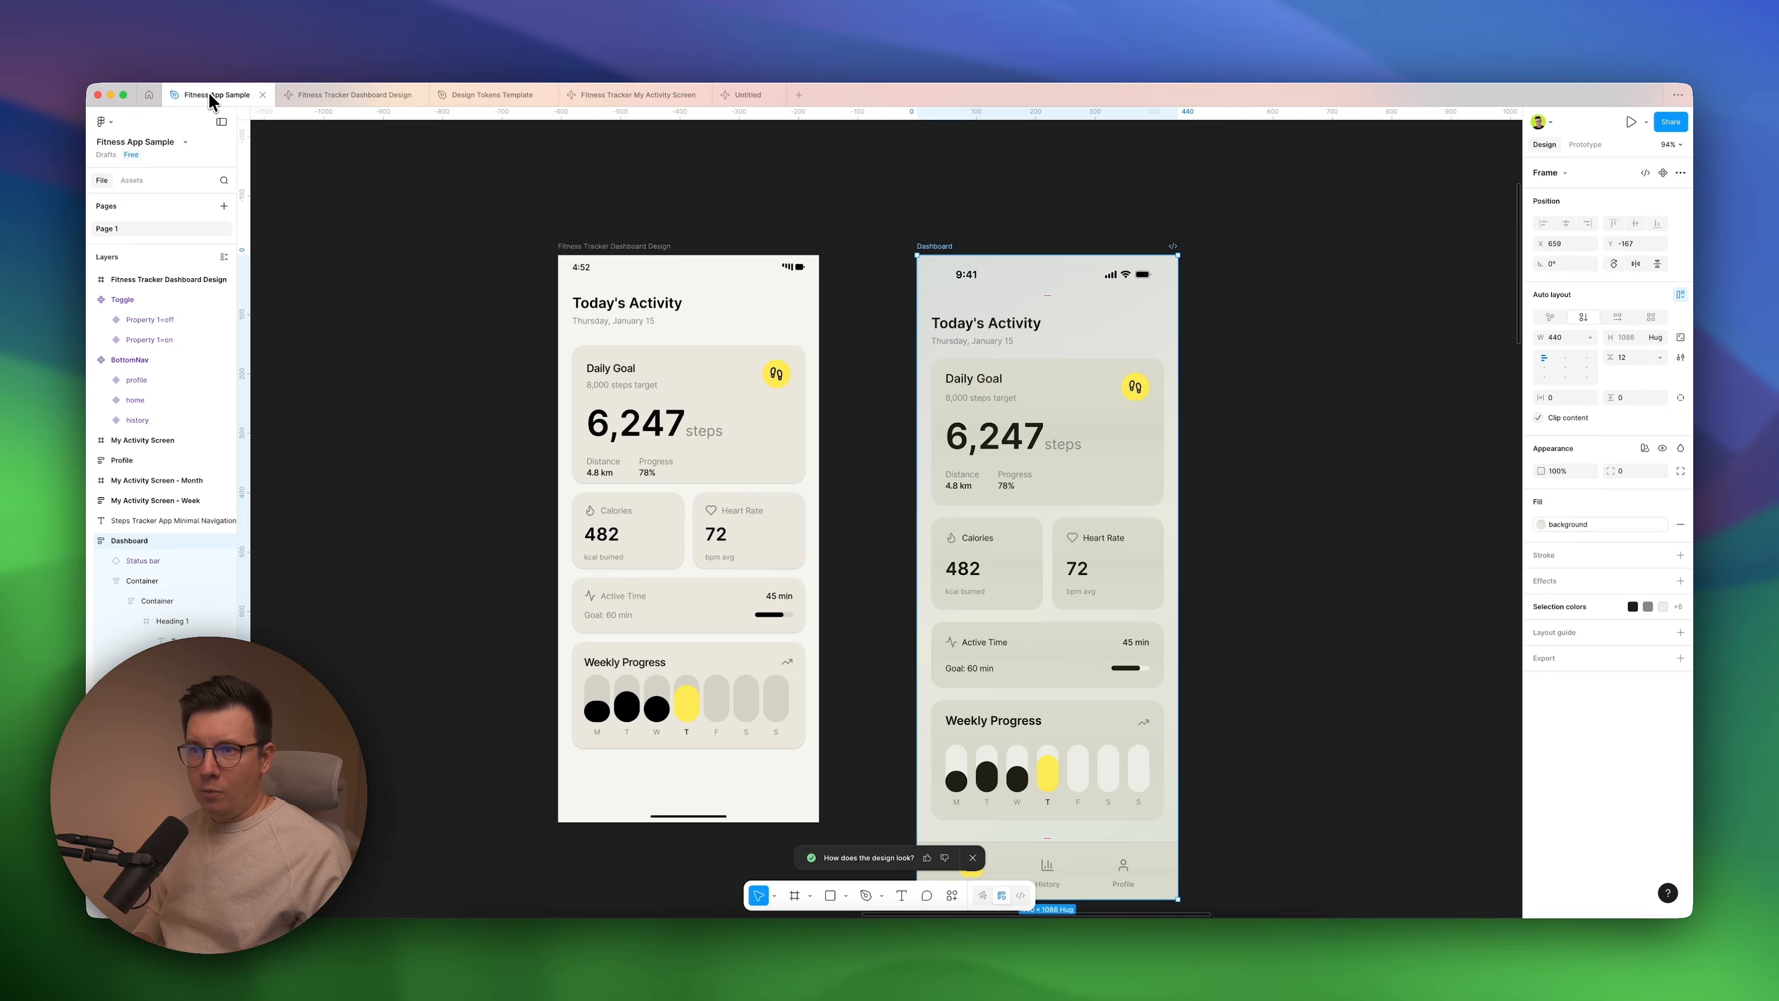
{"action": "scroll", "coordinate": [861, 343], "scroll_direction": "right", "scroll_amount": 3}
{"action": "scroll", "coordinate": [875, 343], "scroll_direction": "right", "scroll_amount": 5}
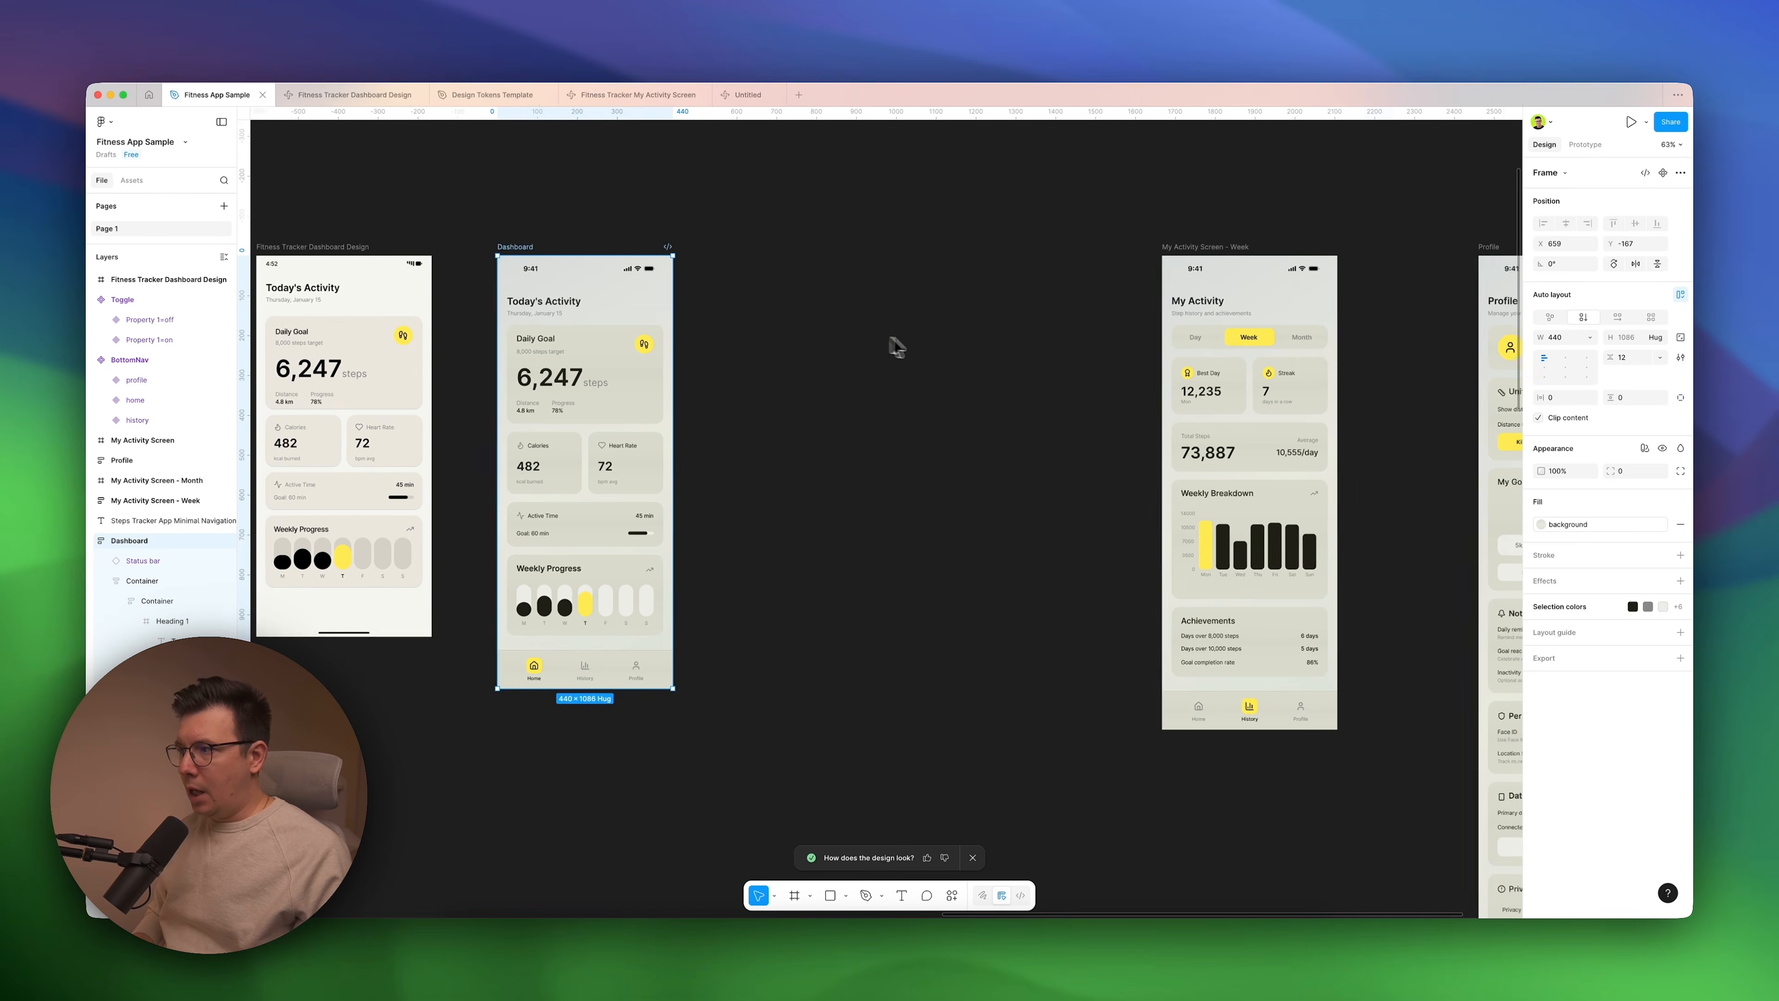
{"action": "left_click", "coordinate": [937, 349]}
{"action": "left_click_drag", "start_coordinate": [1154, 255], "coordinate": [824, 250]}
{"action": "scroll", "coordinate": [824, 250], "scroll_direction": "up", "scroll_amount": 5}
{"action": "scroll", "coordinate": [824, 249], "scroll_direction": "down", "scroll_amount": 3}
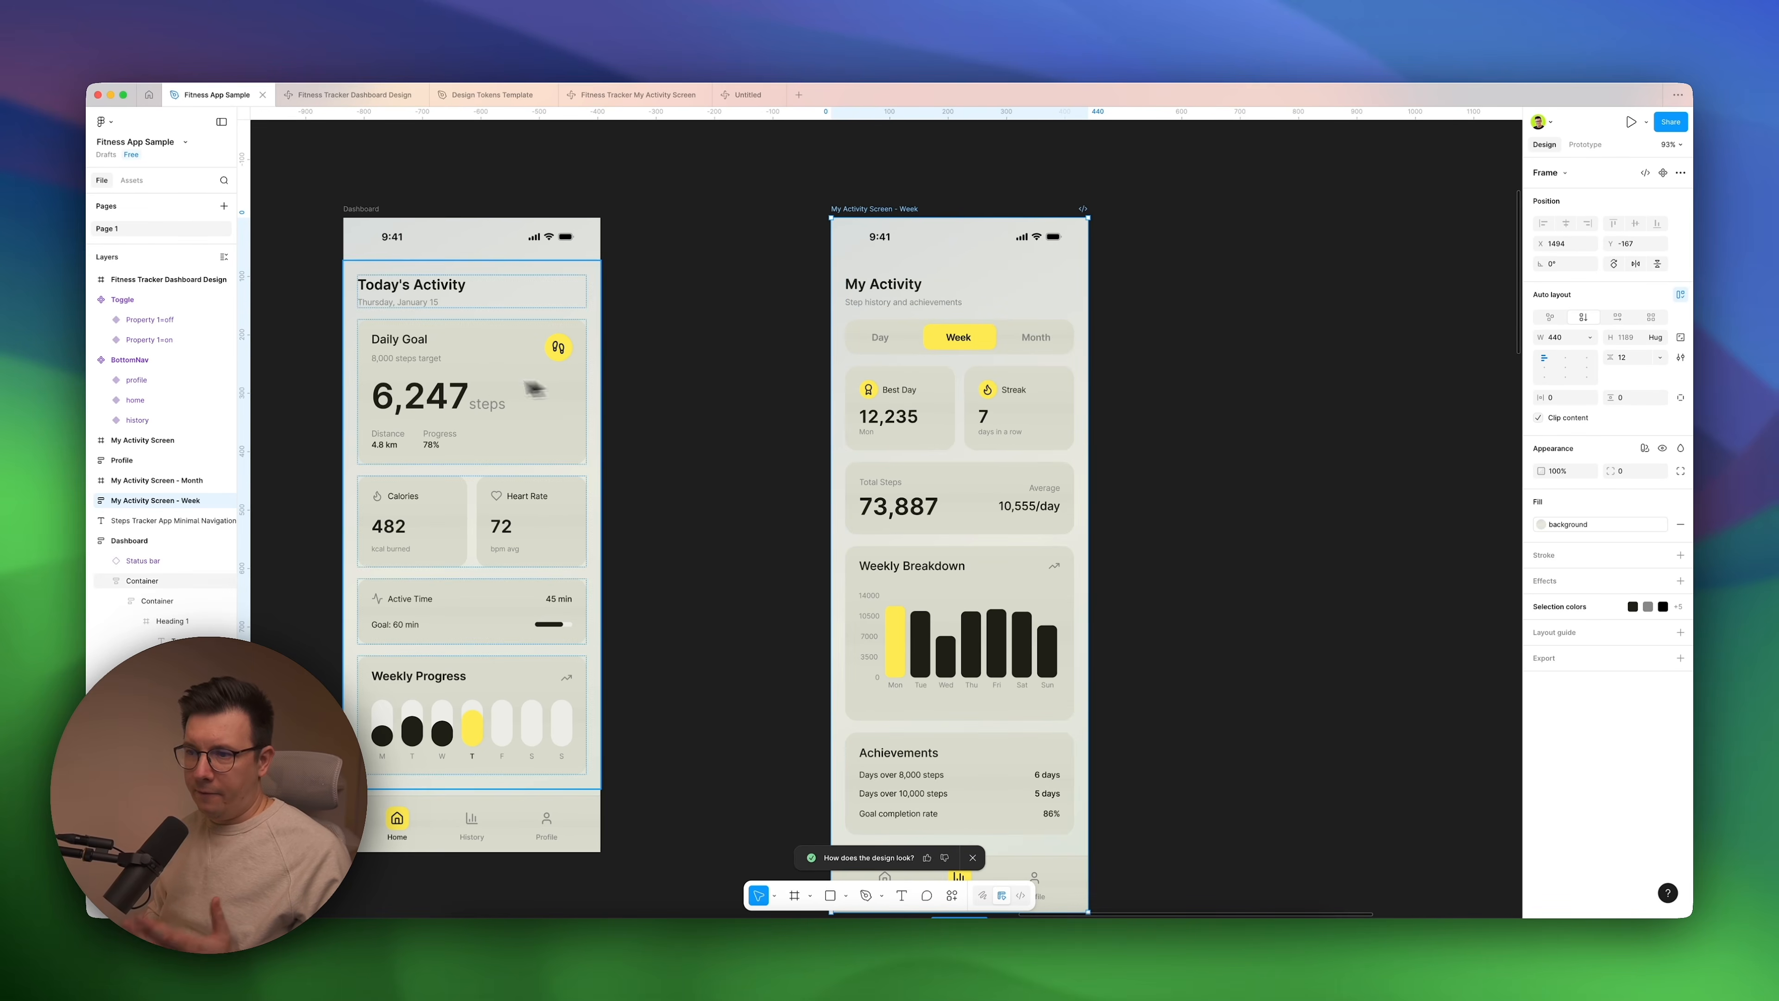
Shift the My Activity Screen - Week frame slightly toward Dashboard, to X 1474 at Y -167, and clear the selection.
{"action": "left_click_drag", "start_coordinate": [888, 212], "coordinate": [886, 212]}
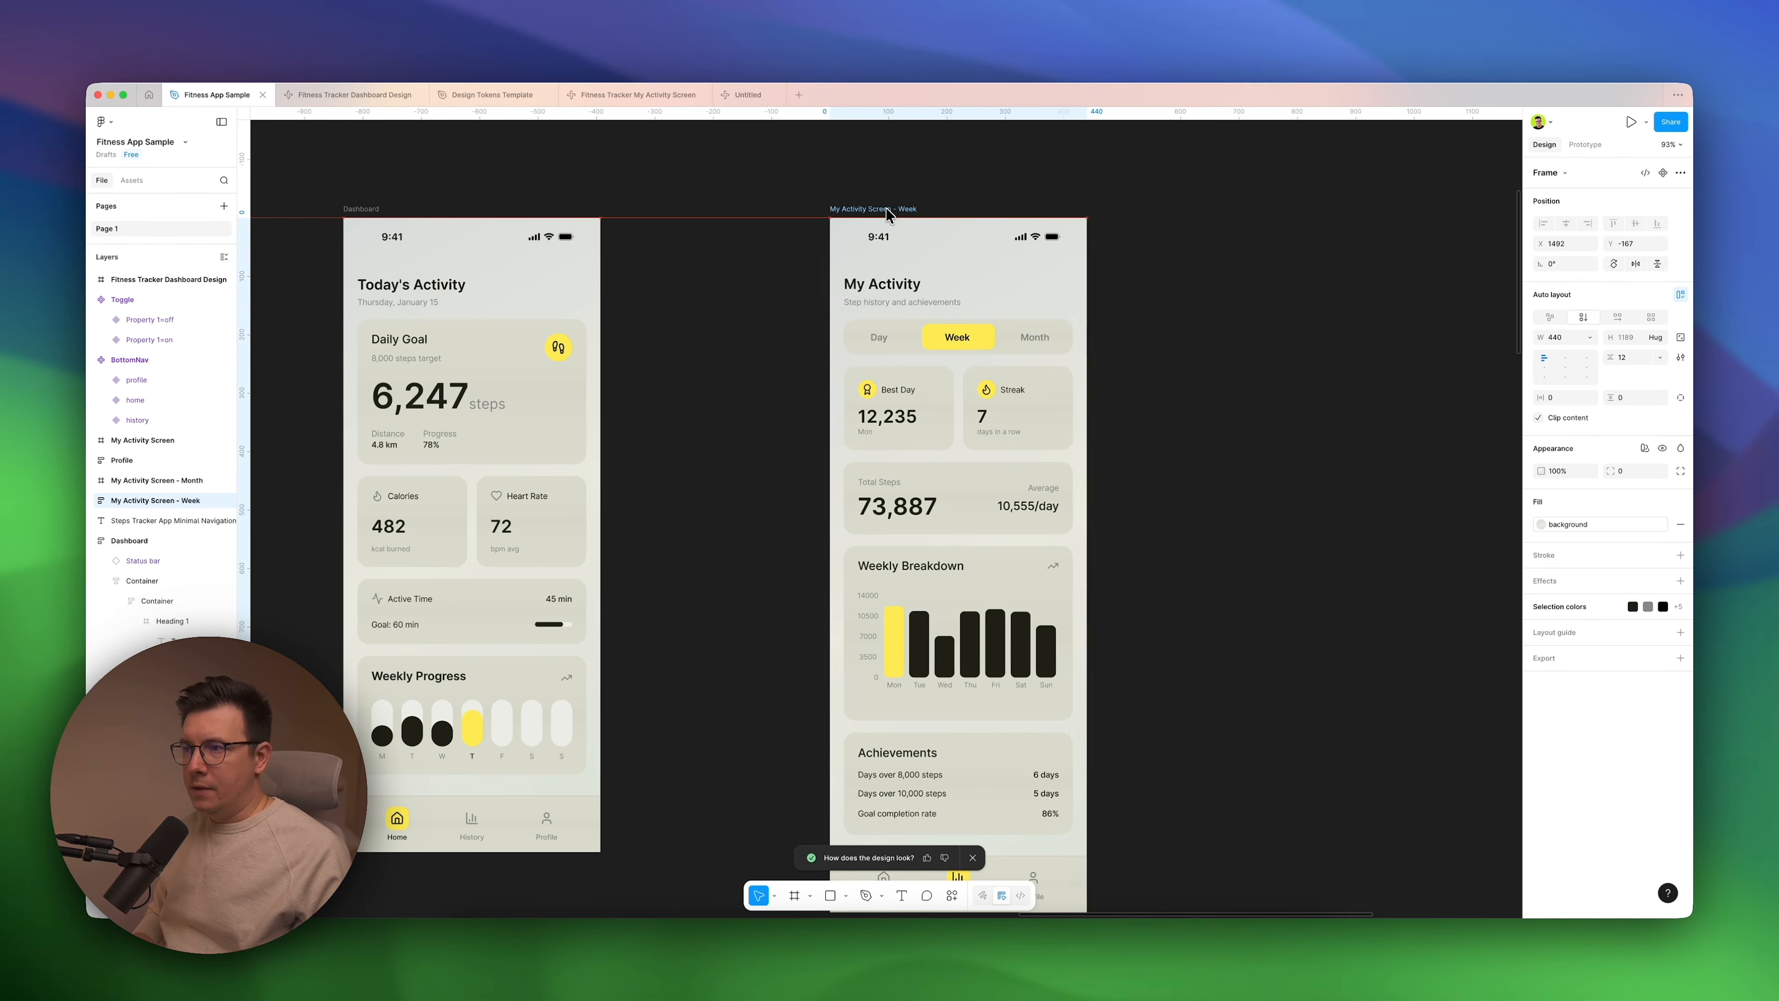
{"action": "left_click", "coordinate": [956, 394]}
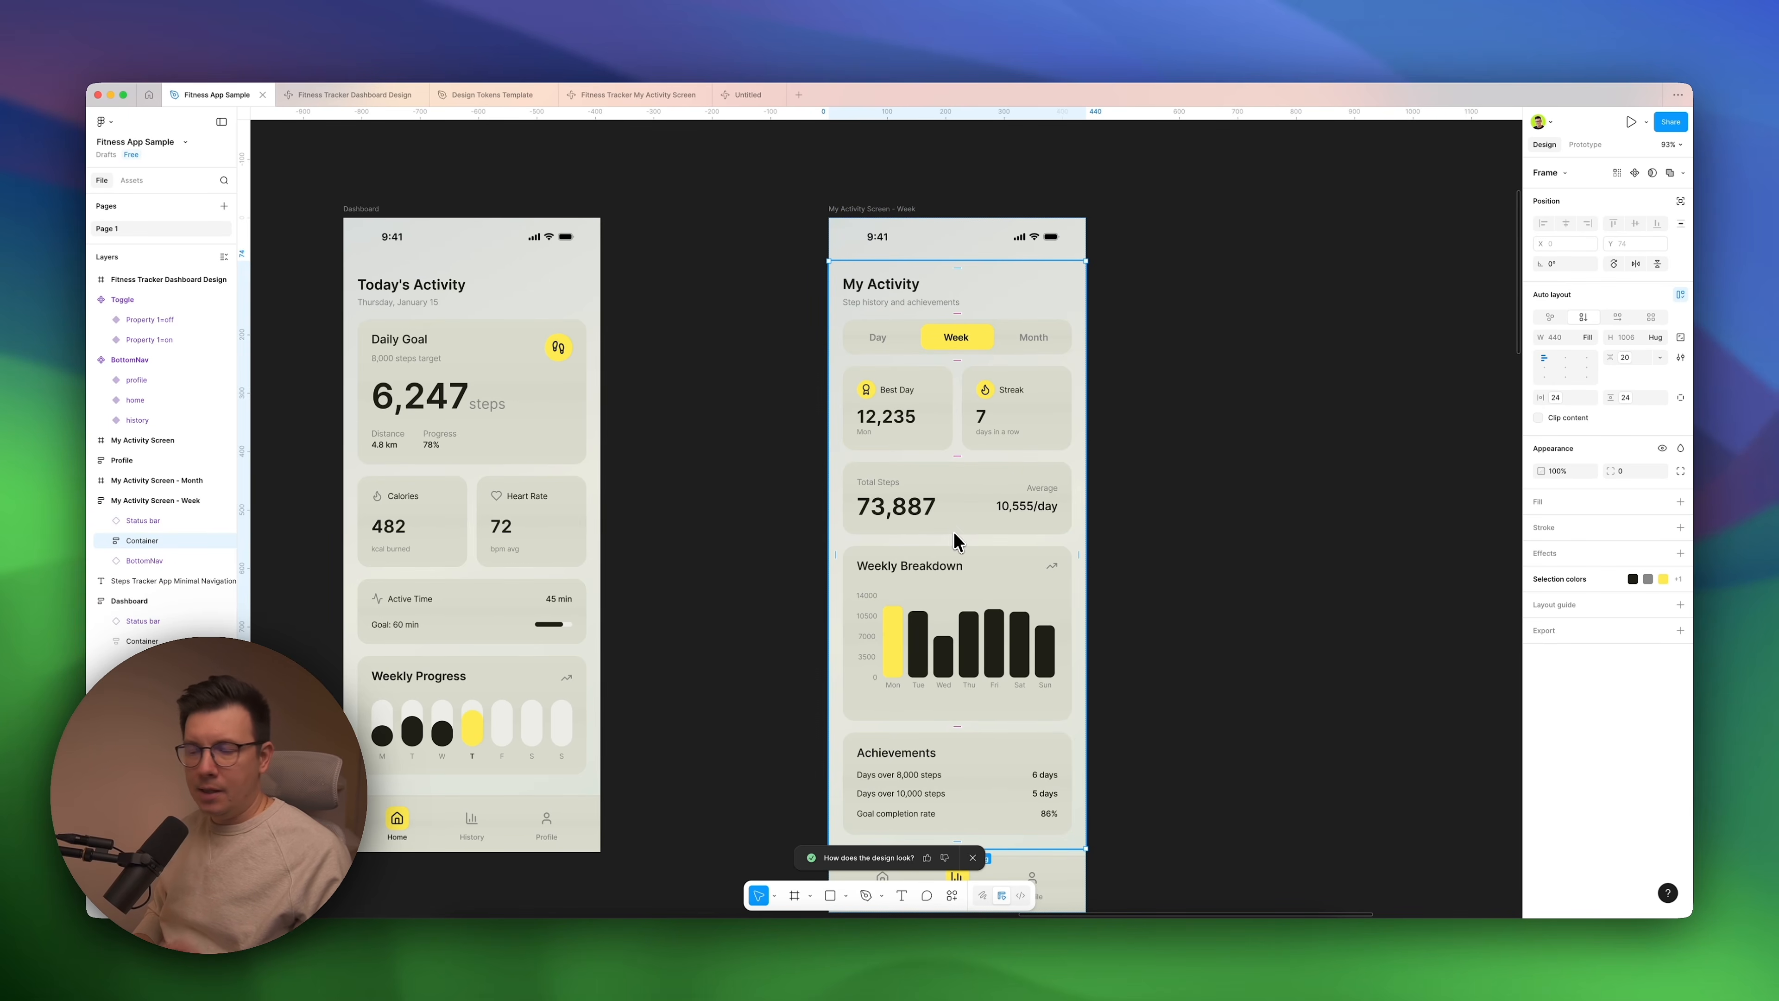
{"action": "left_click", "coordinate": [892, 211]}
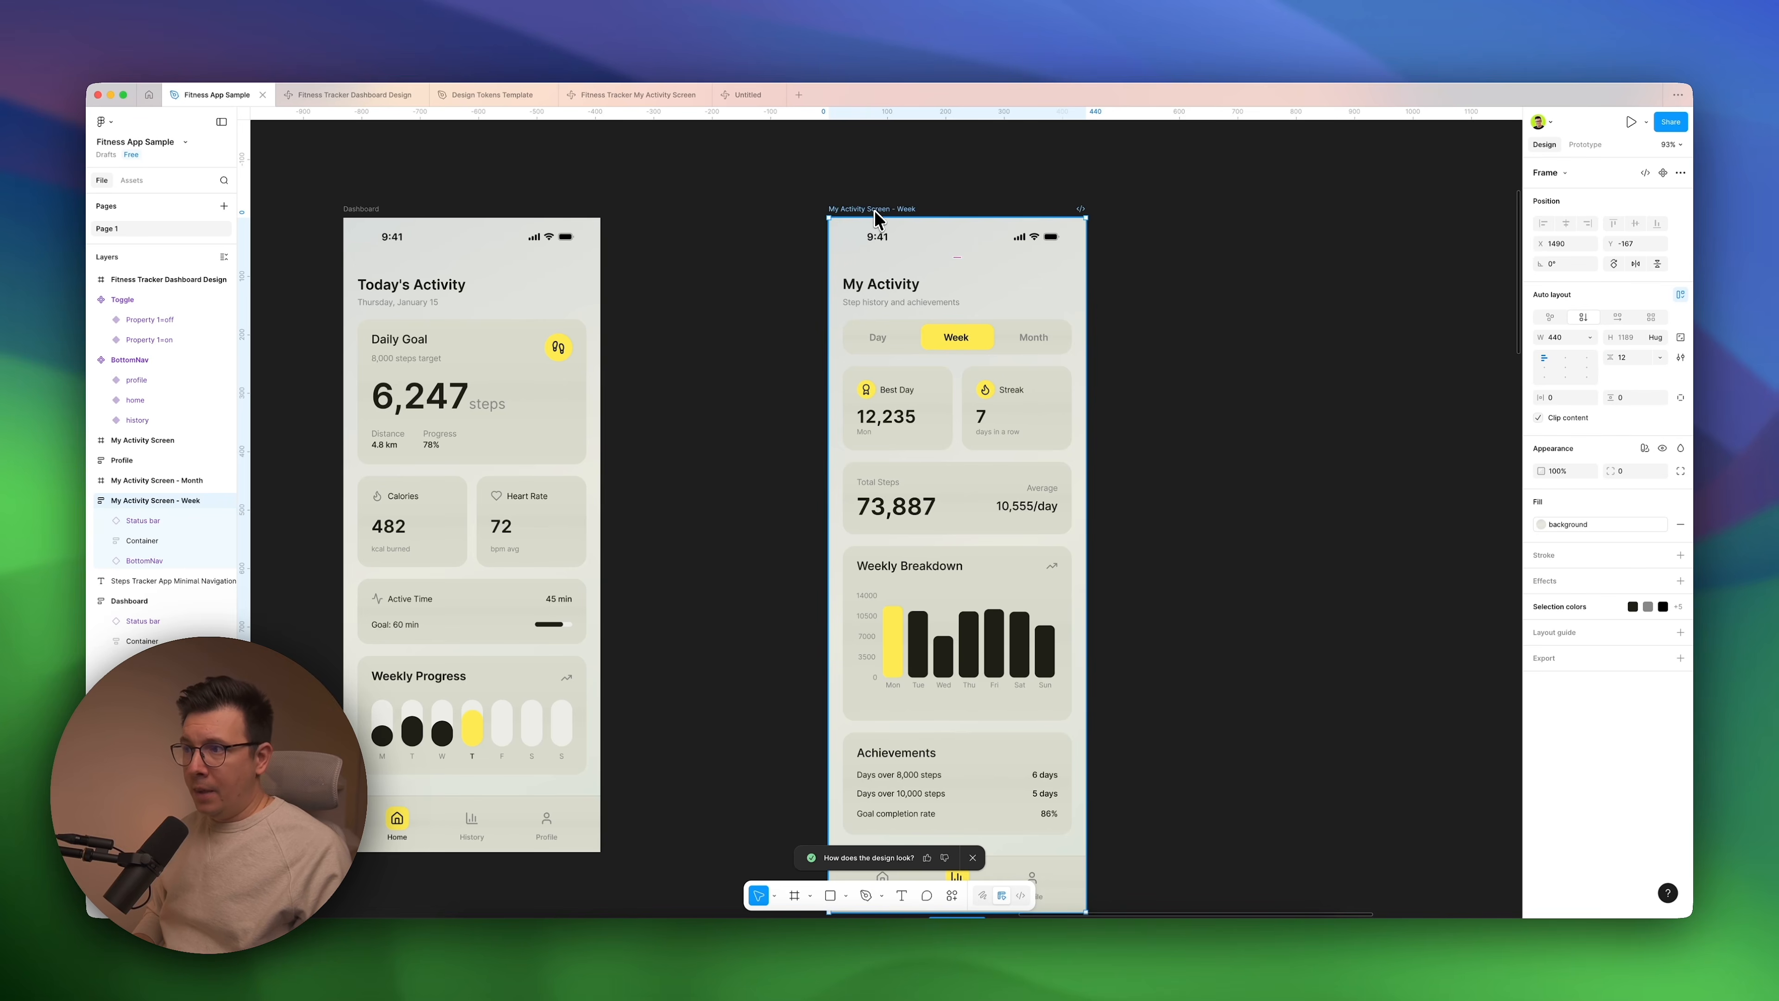
{"action": "mouse_move", "coordinate": [881, 216]}
{"action": "left_mouse_down"}
{"action": "mouse_move", "coordinate": [683, 216]}
{"action": "mouse_move", "coordinate": [870, 203]}
{"action": "left_mouse_up"}
{"action": "left_click", "coordinate": [1190, 343]}
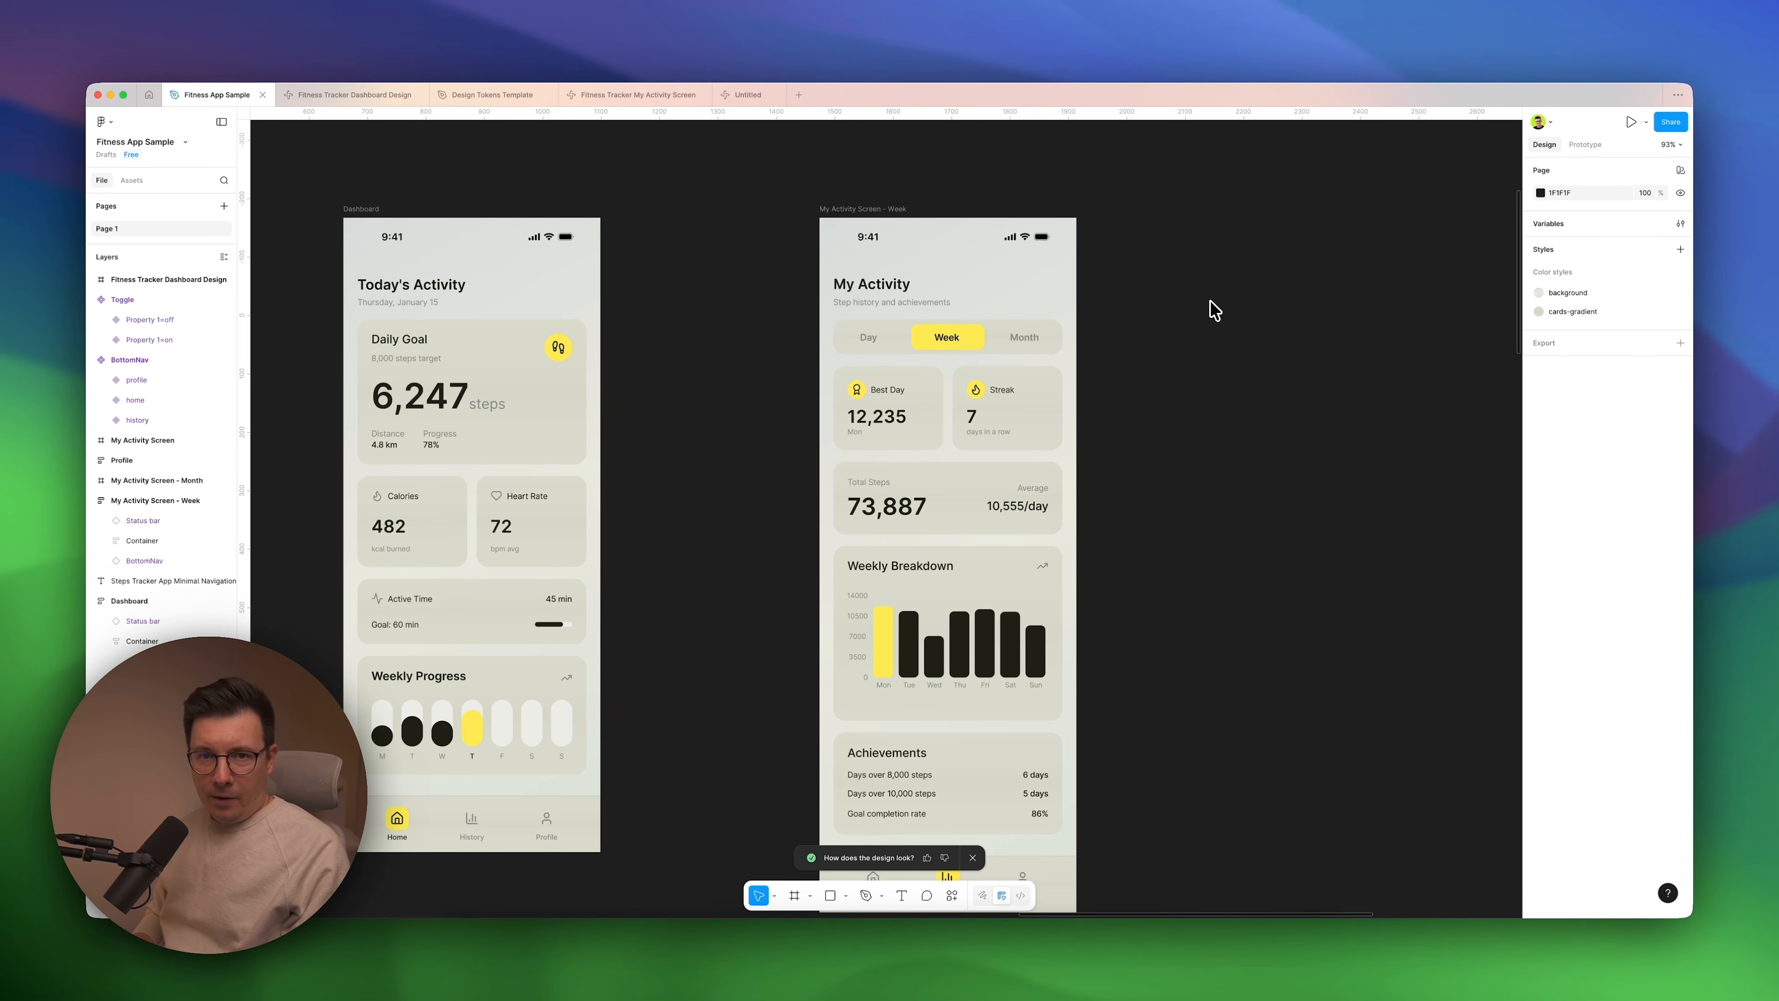
{"action": "left_click", "coordinate": [520, 335]}
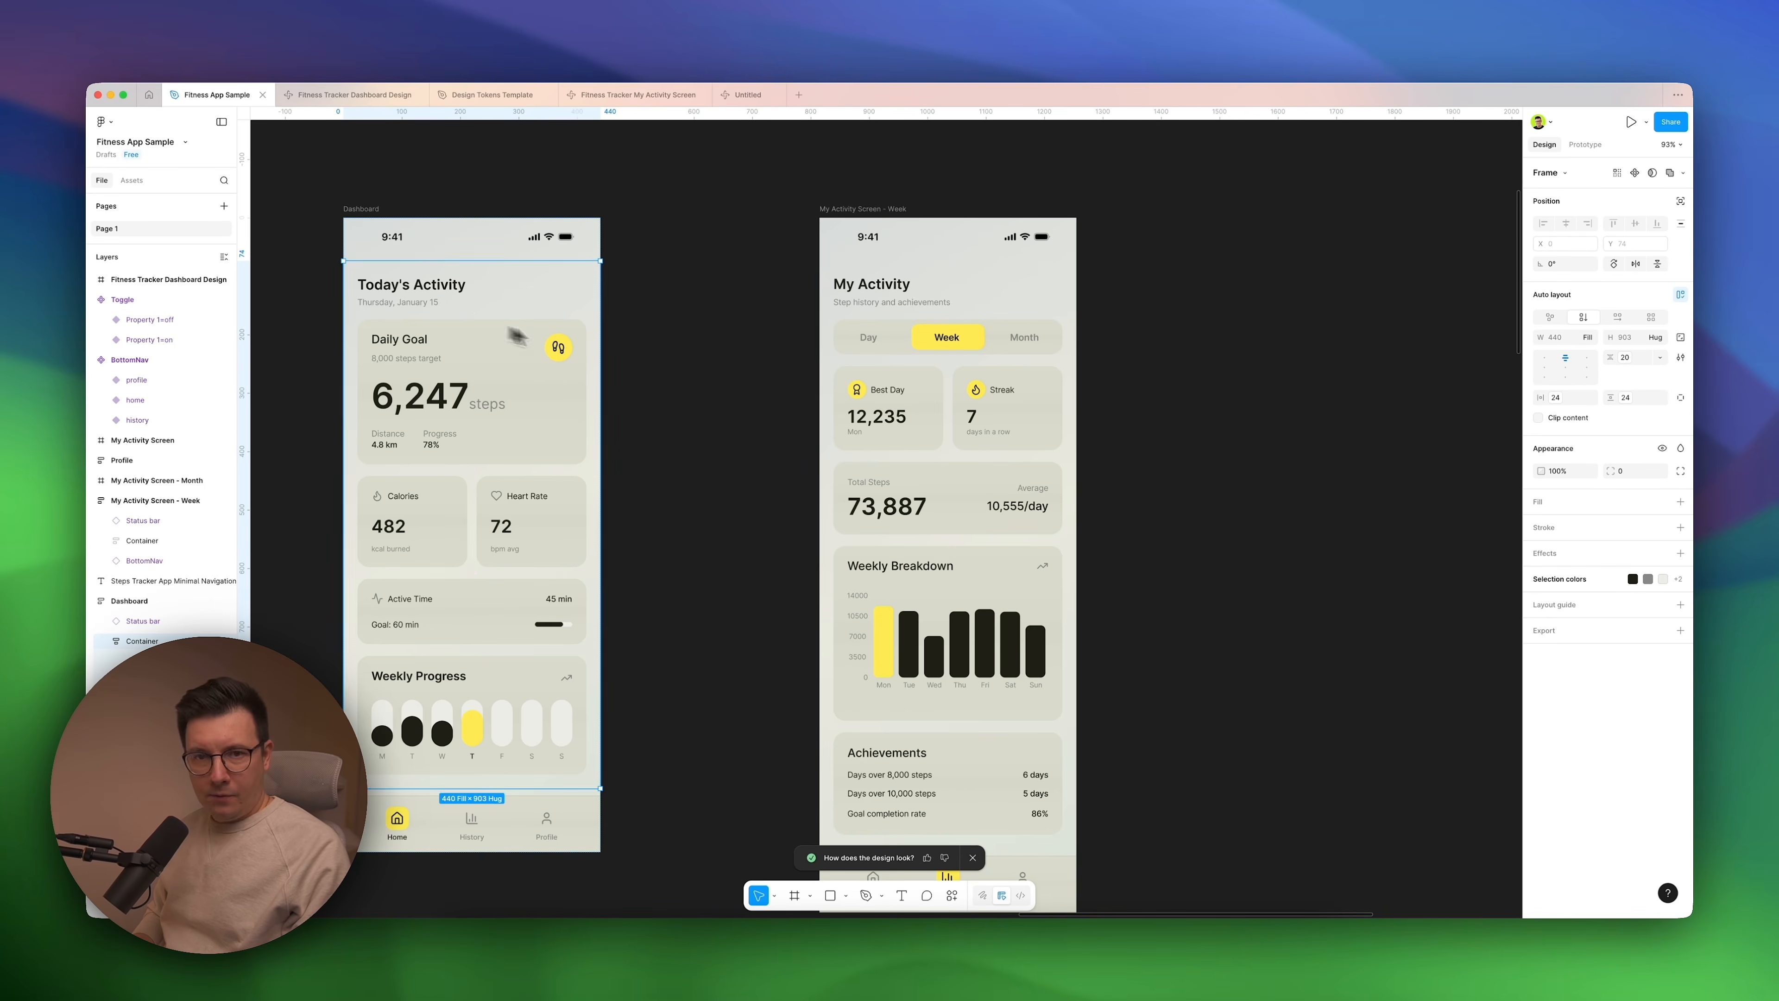
{"action": "left_click", "coordinate": [656, 436]}
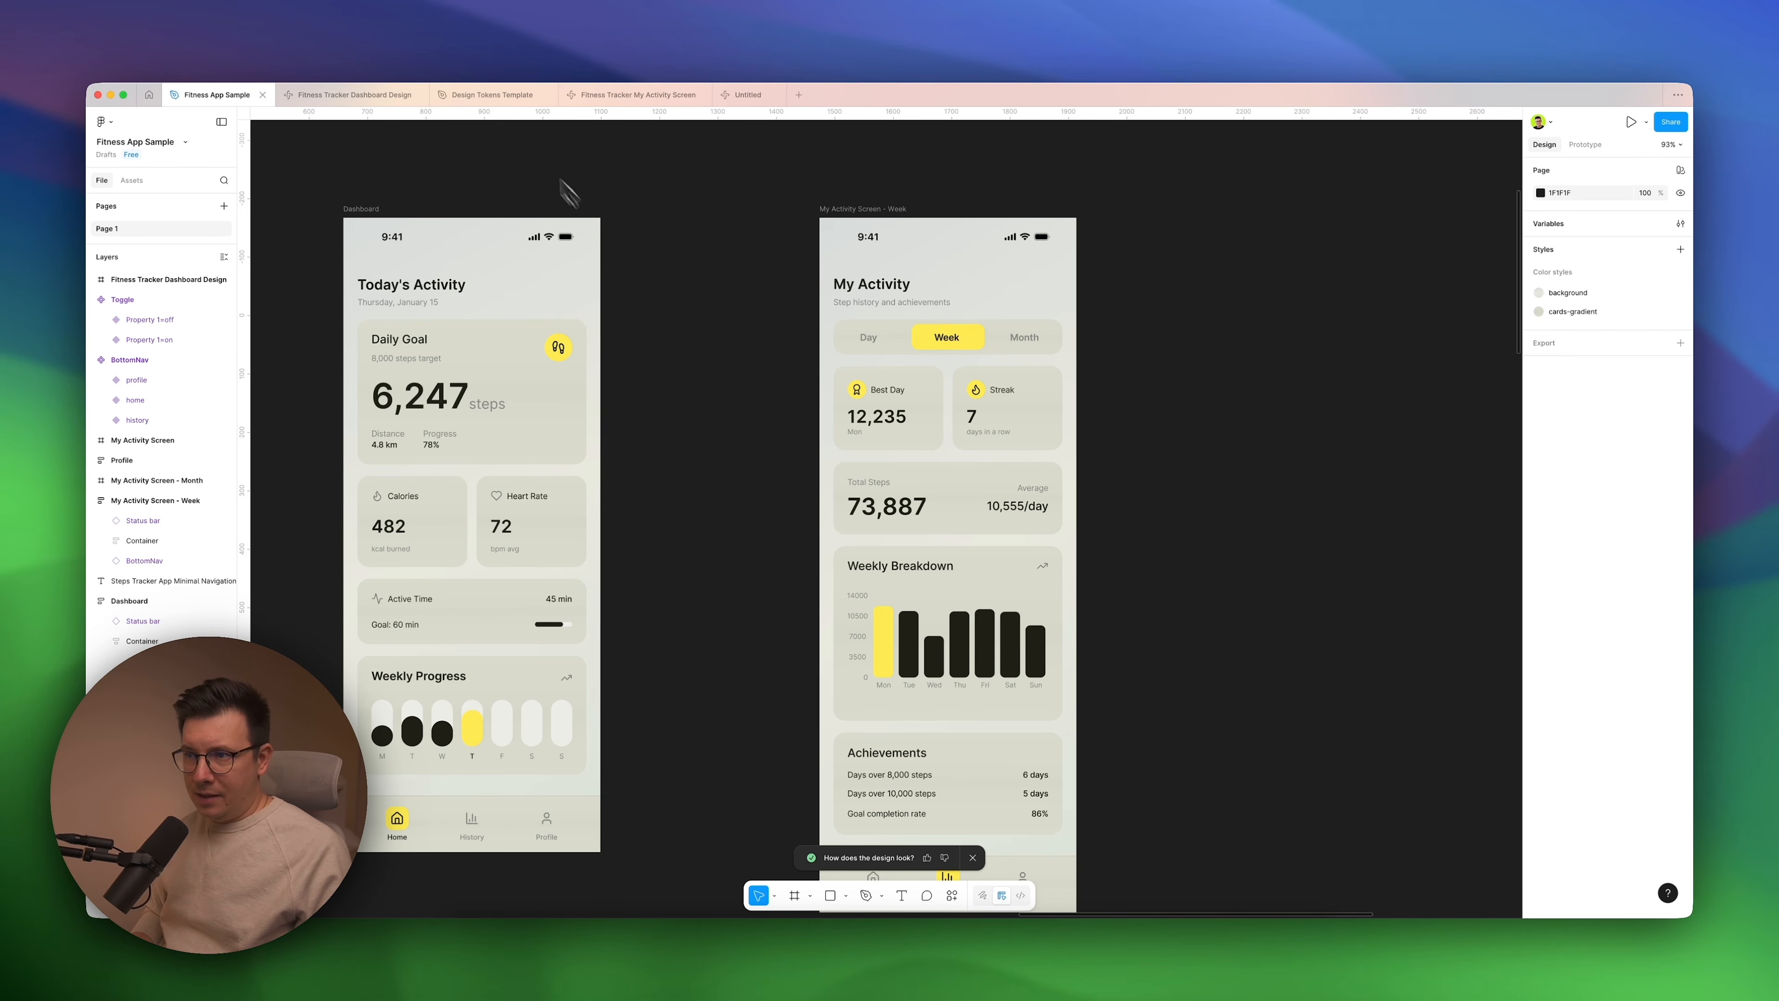
Open the Design Tokens Template file and review the scale group in its base variable collection.
{"action": "left_click", "coordinate": [499, 96]}
{"action": "scroll", "coordinate": [876, 483], "scroll_direction": "up", "scroll_amount": 3}
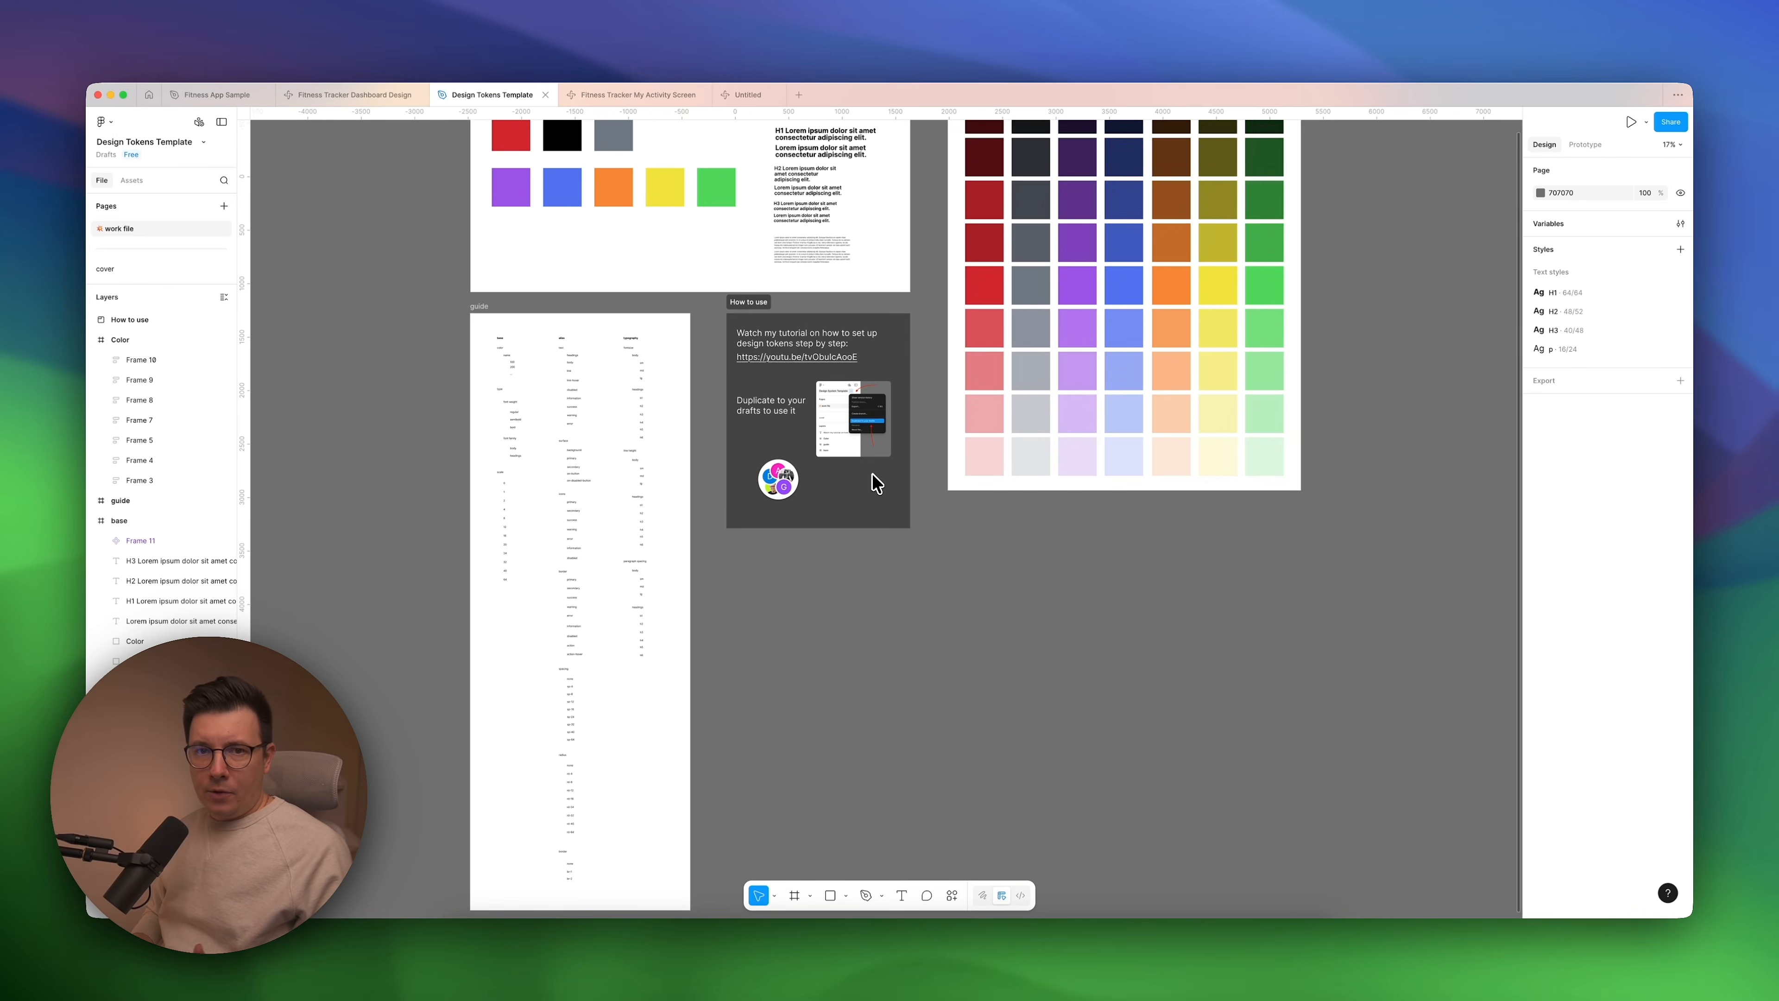
{"action": "scroll", "coordinate": [1082, 588], "scroll_direction": "up", "scroll_amount": 3}
{"action": "scroll", "coordinate": [1082, 588], "scroll_direction": "right", "scroll_amount": 1}
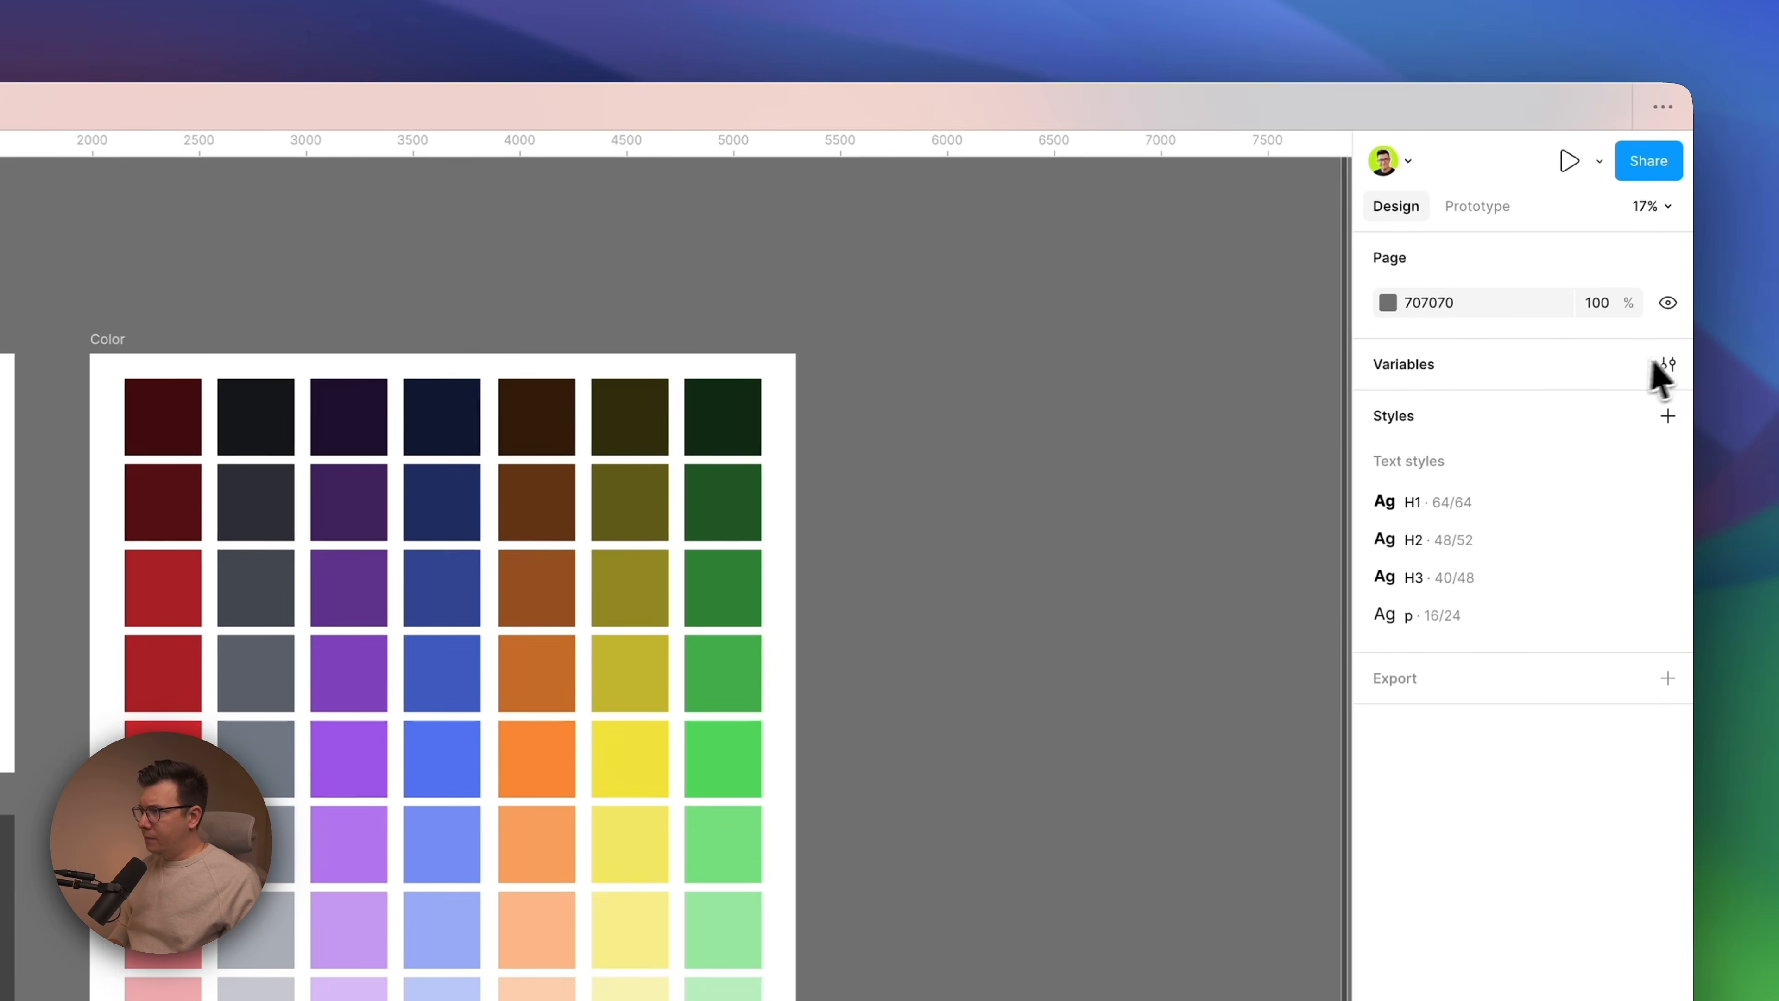
{"action": "left_click", "coordinate": [1680, 223]}
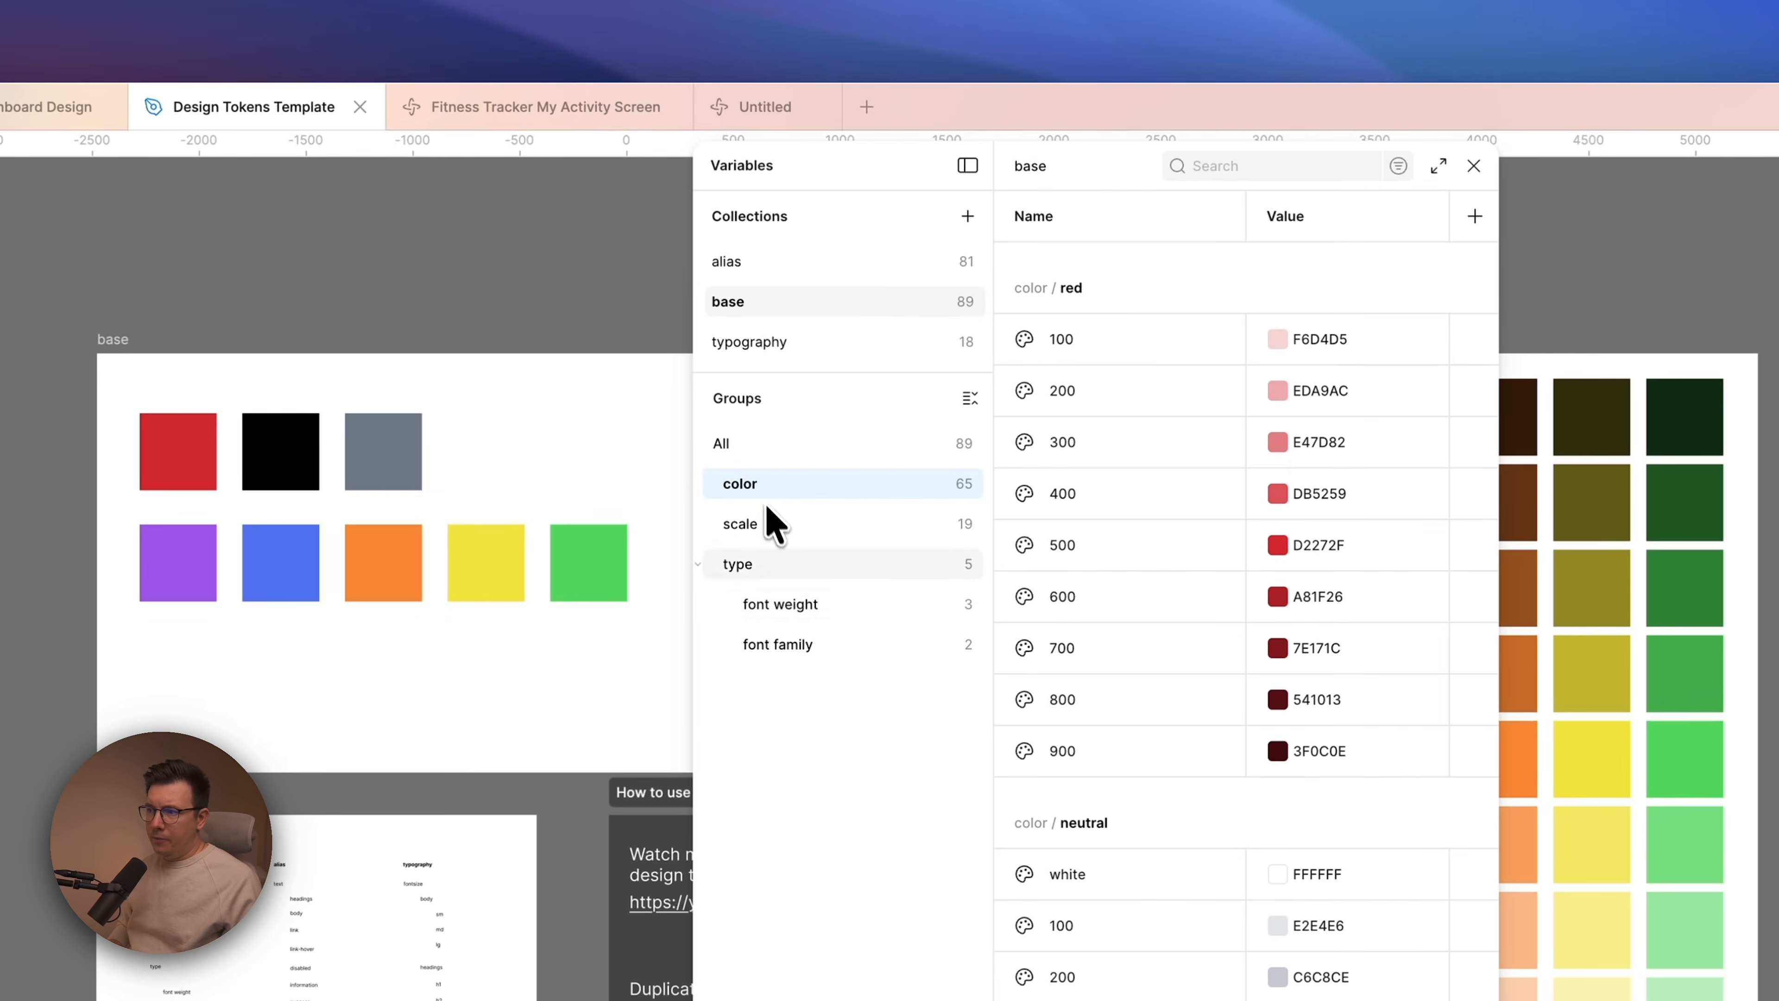
{"action": "left_click", "coordinate": [291, 526]}
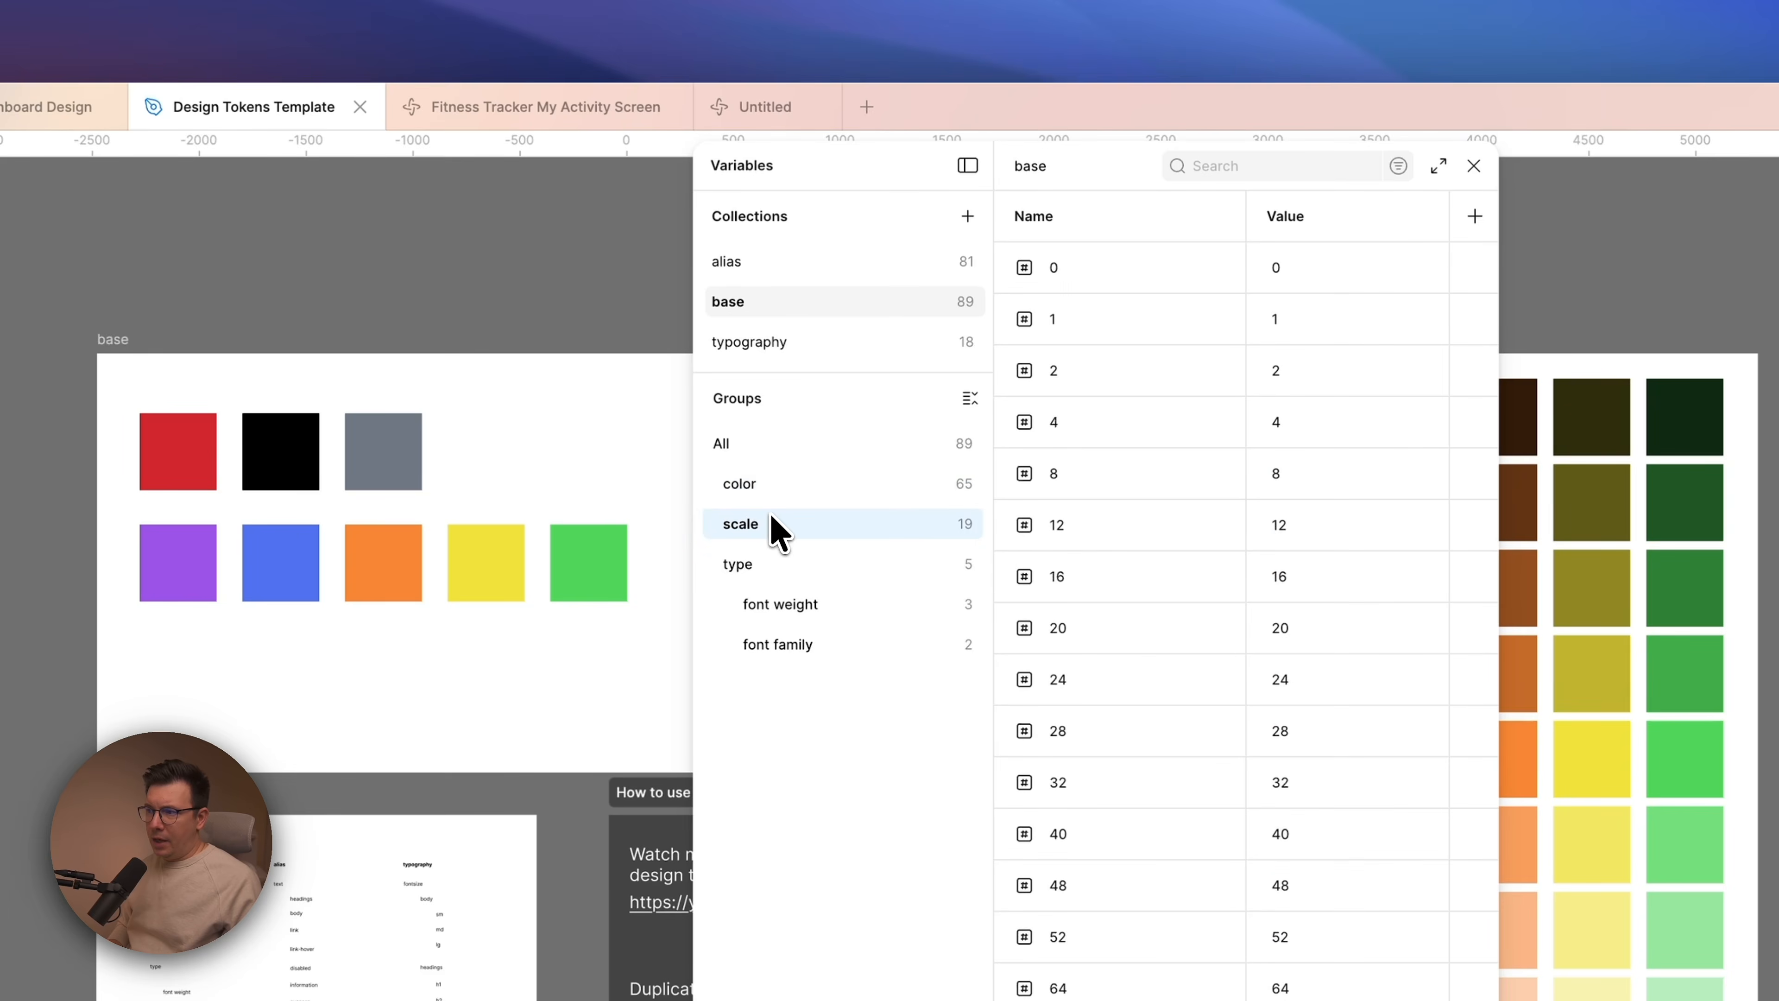
{"action": "scroll", "coordinate": [1148, 708], "scroll_direction": "down", "scroll_amount": 3}
{"action": "scroll", "coordinate": [1126, 753], "scroll_direction": "up", "scroll_amount": 3}
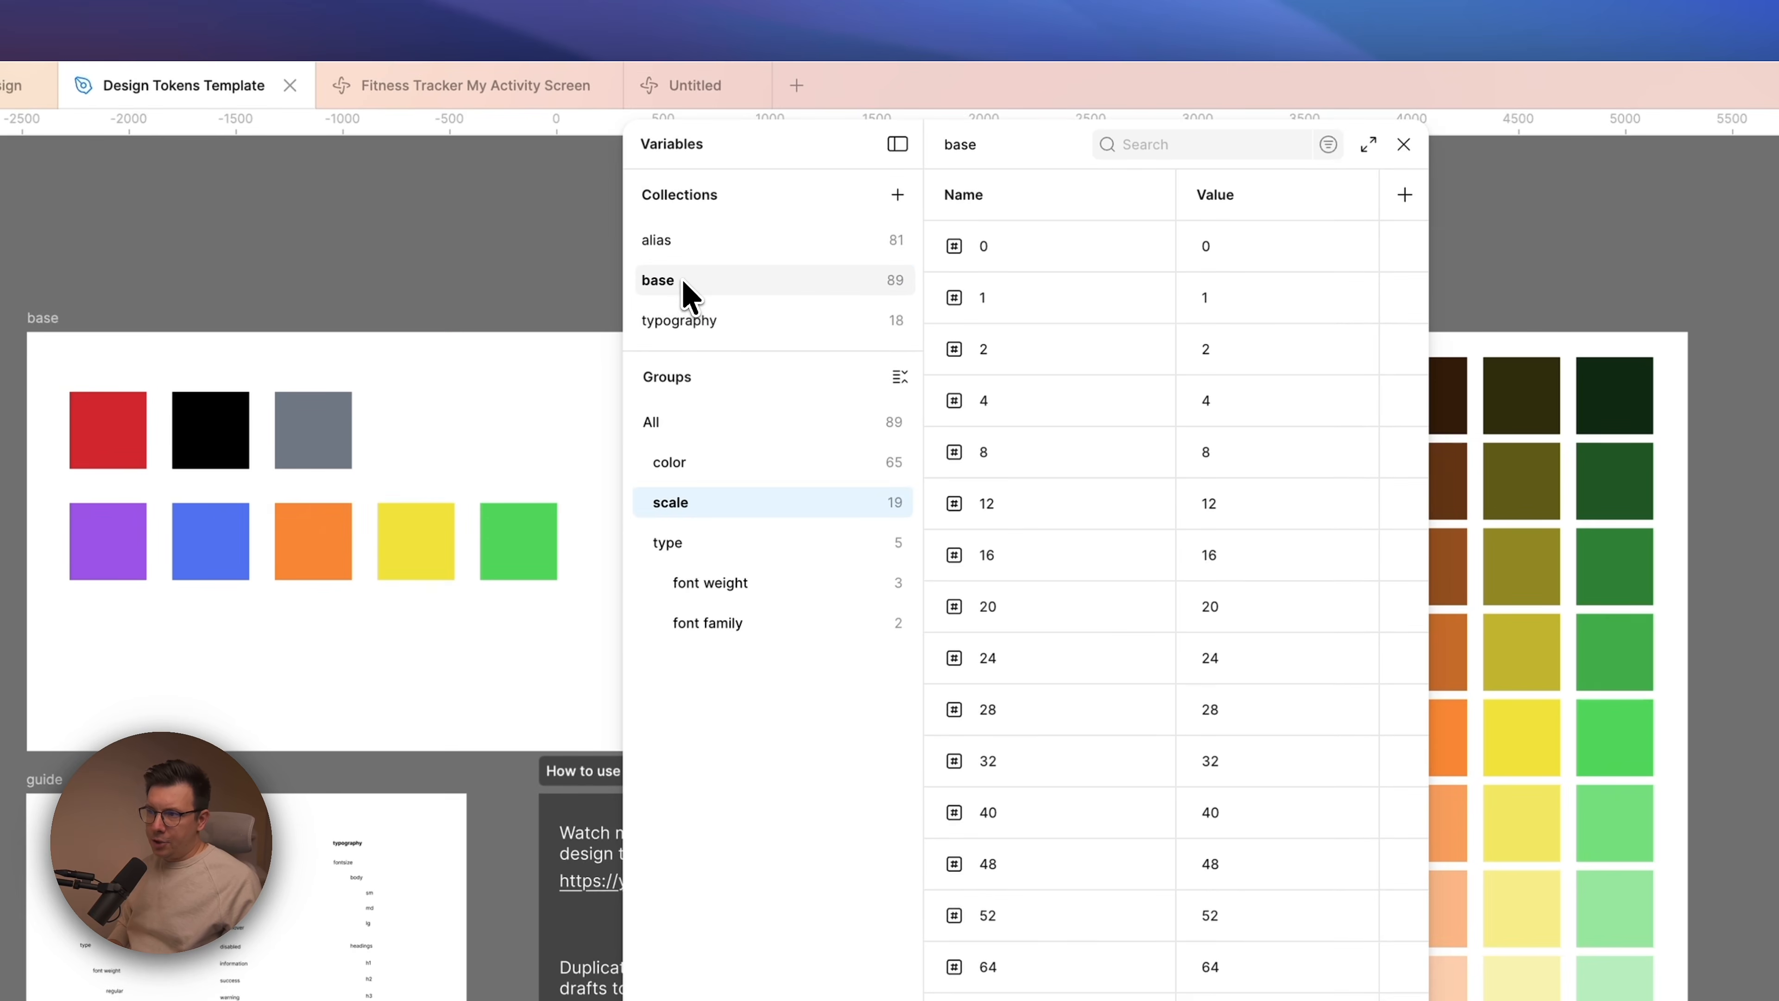
Export the modes of the base variable collection to Downloads as base.zip and close the variables window.
{"action": "right_click", "coordinate": [683, 282]}
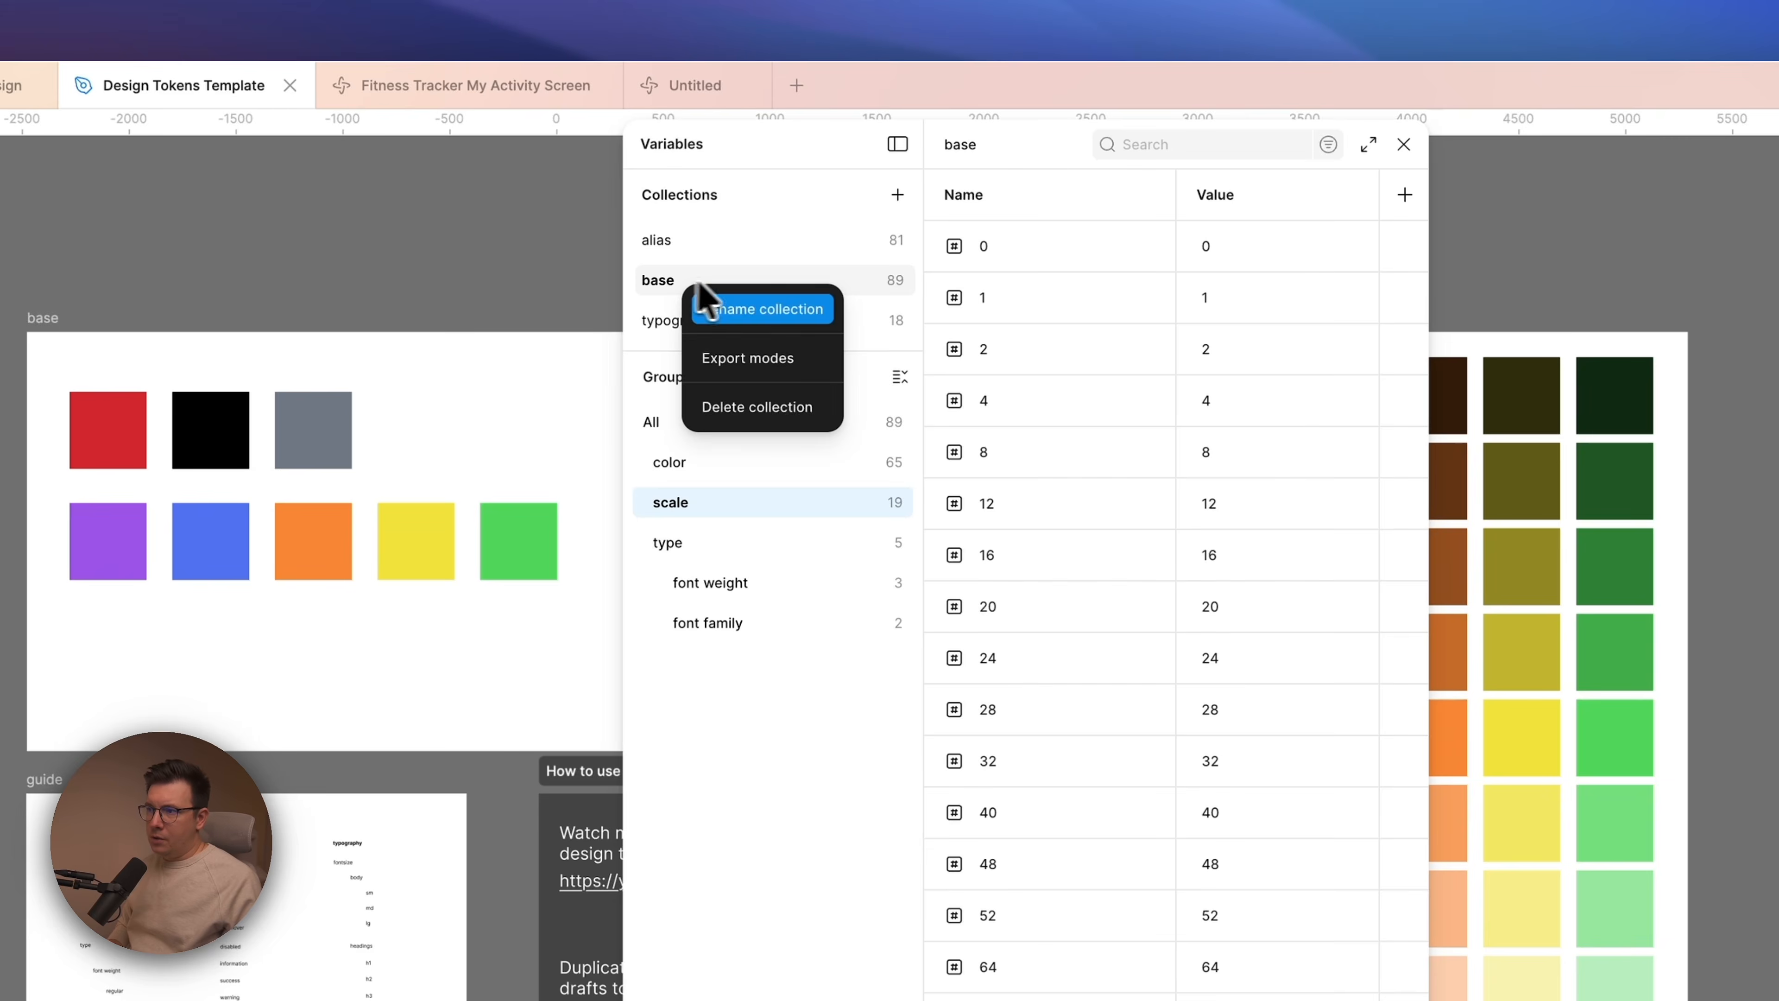
{"action": "left_click", "coordinate": [748, 359]}
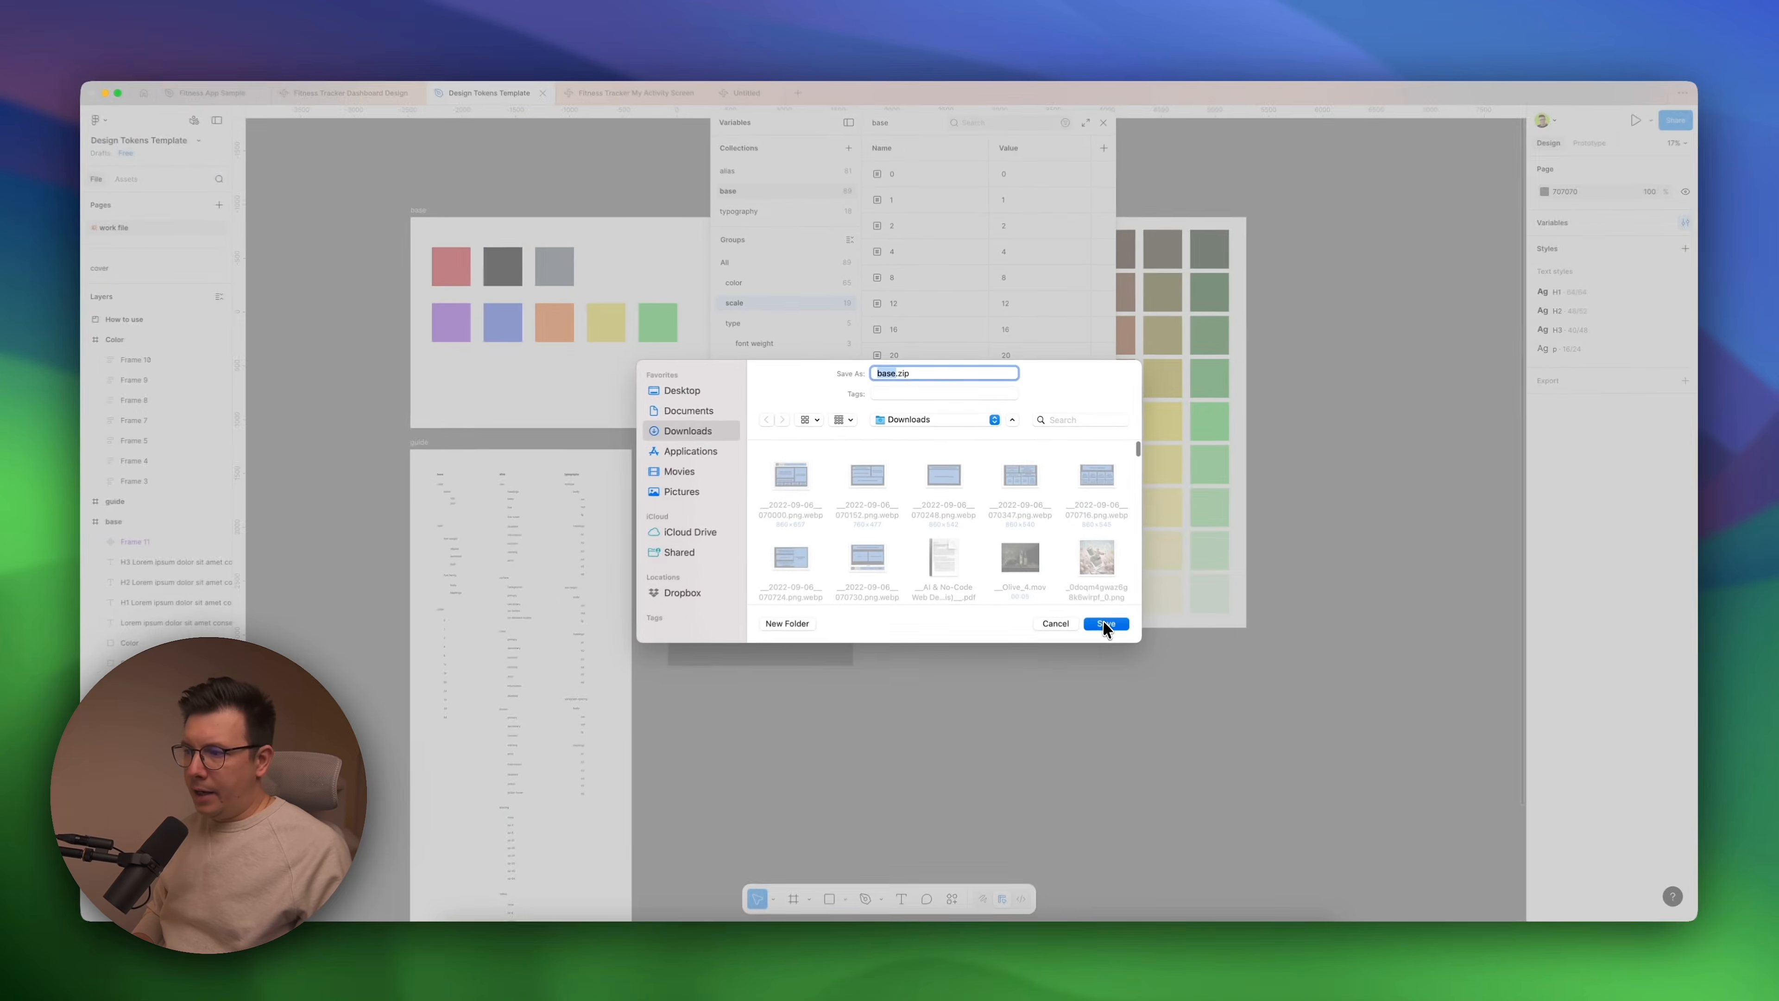
{"action": "left_click", "coordinate": [1105, 624]}
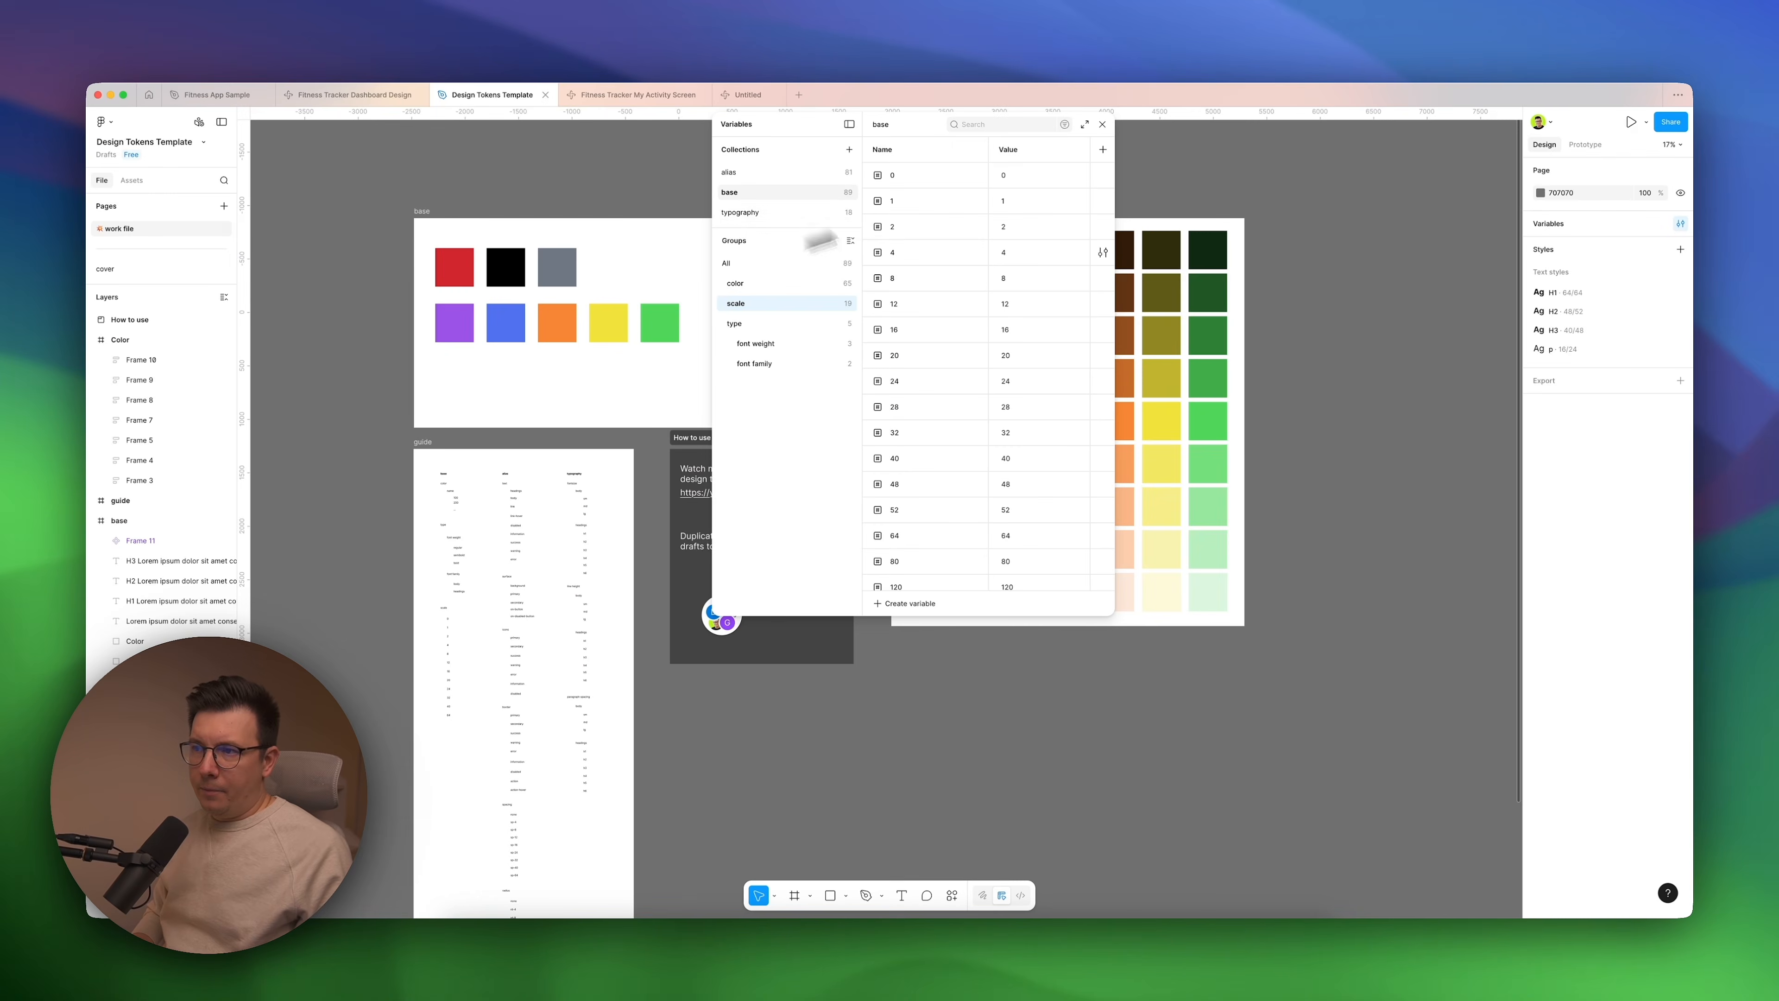
{"action": "left_click", "coordinate": [1103, 124]}
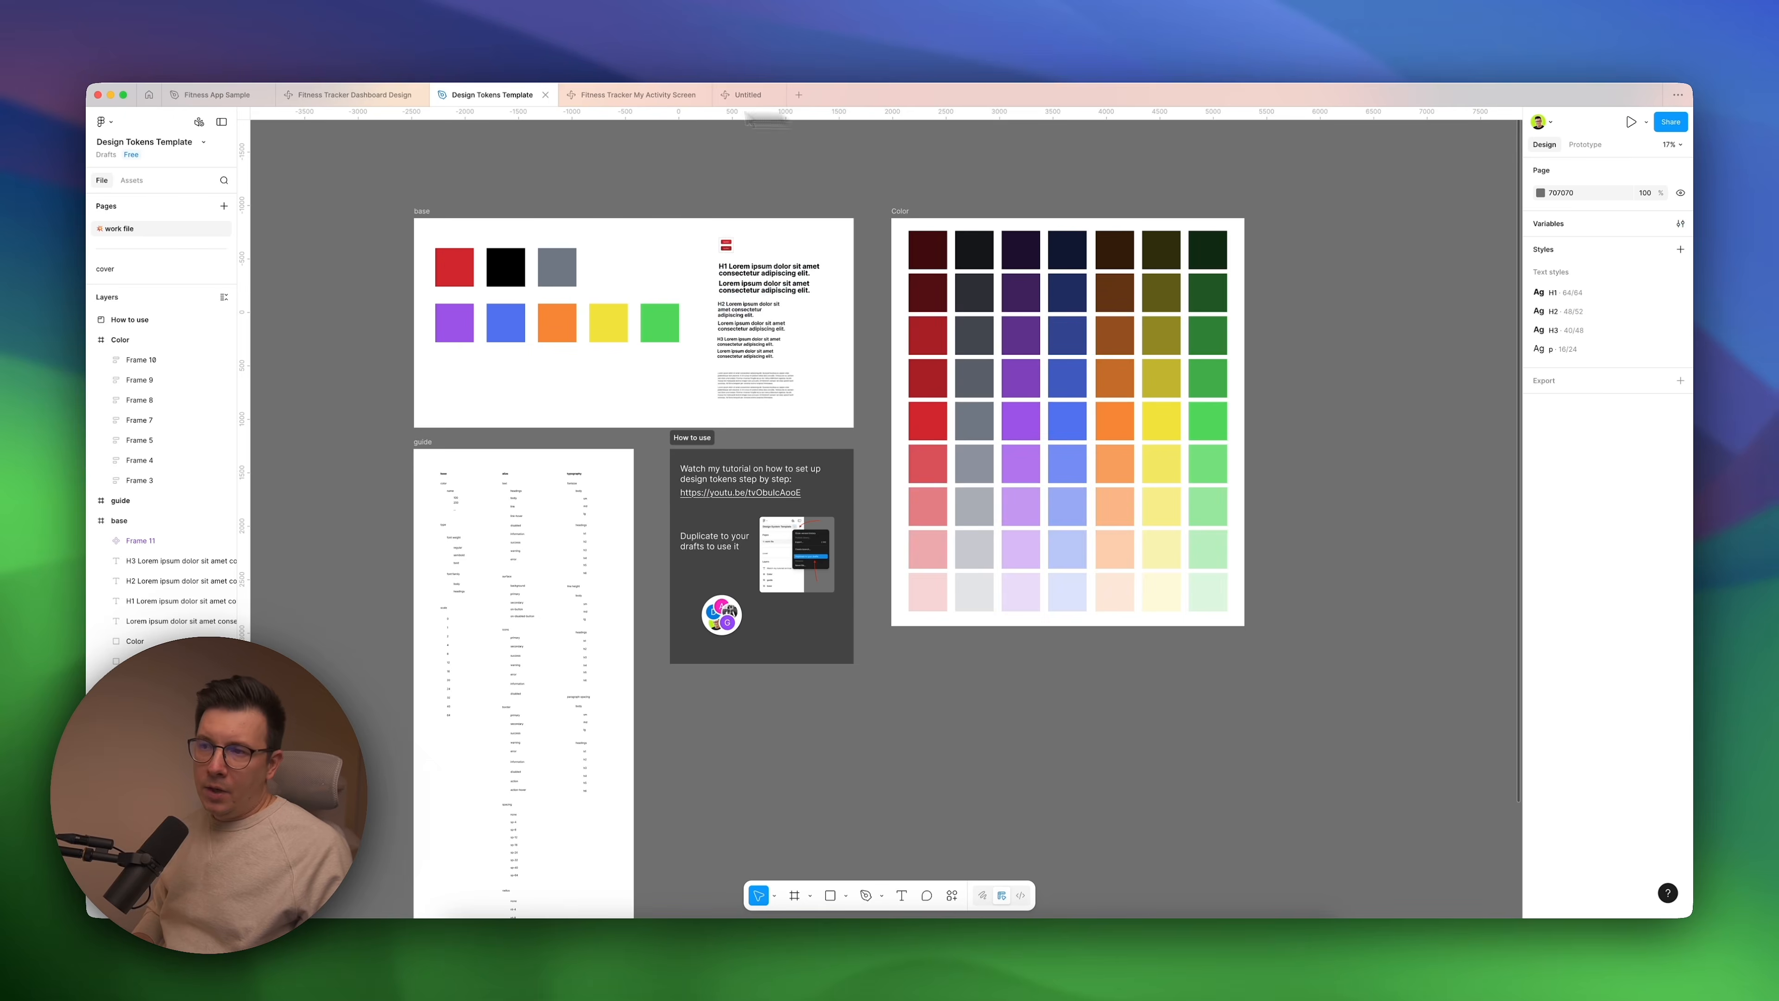
Return to Fitness App Sample and add a new variable collection alongside Base.
{"action": "left_click", "coordinate": [371, 96]}
{"action": "left_click", "coordinate": [214, 94]}
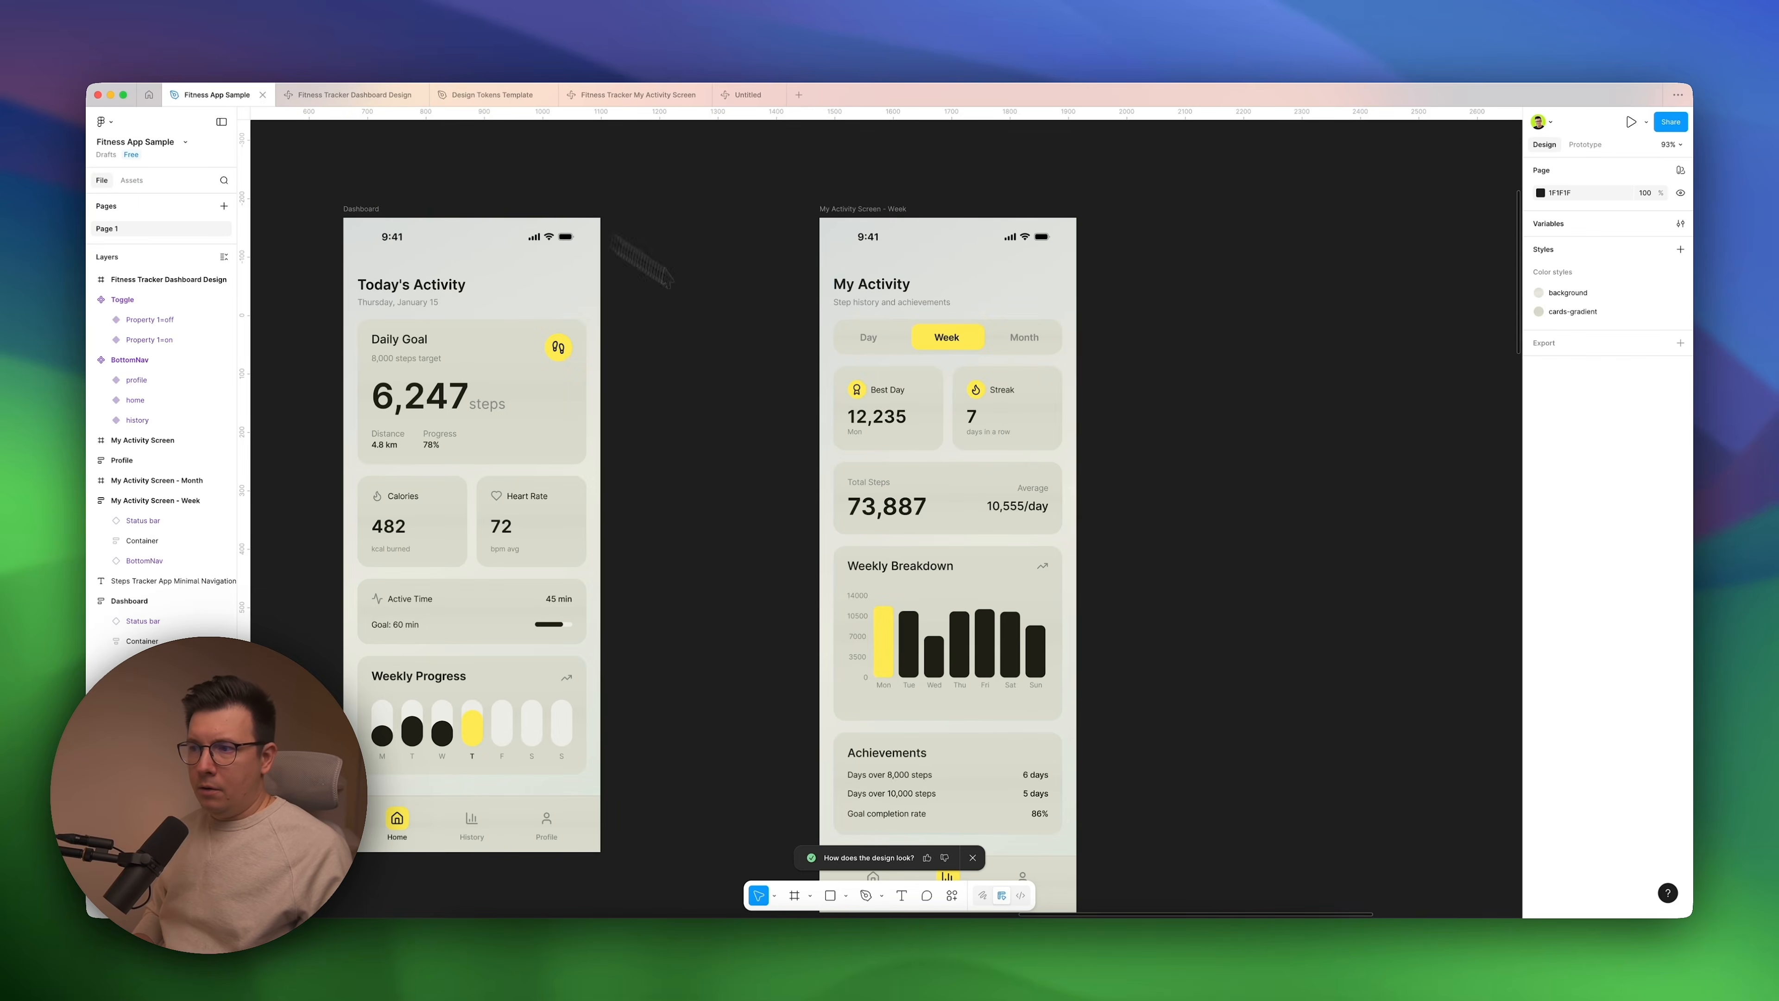
{"action": "scroll", "coordinate": [732, 406], "scroll_direction": "left", "scroll_amount": 2}
{"action": "scroll", "coordinate": [732, 406], "scroll_direction": "down", "scroll_amount": 1}
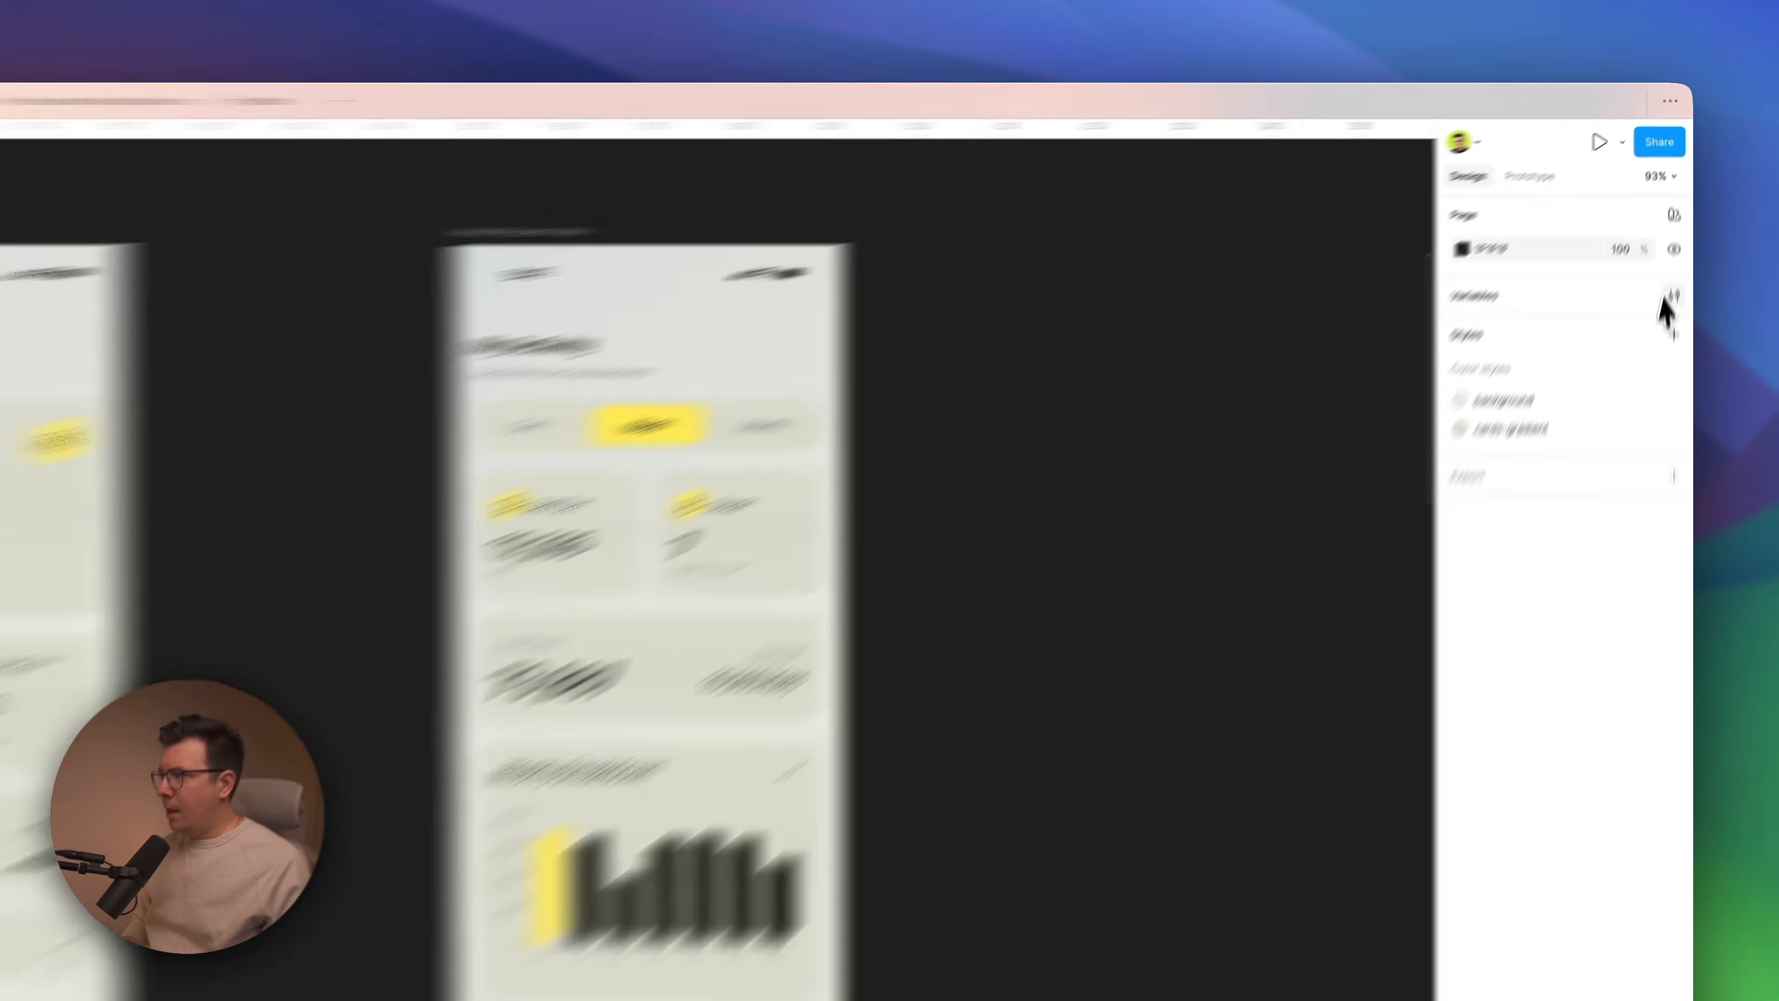
{"action": "left_click", "coordinate": [1680, 223]}
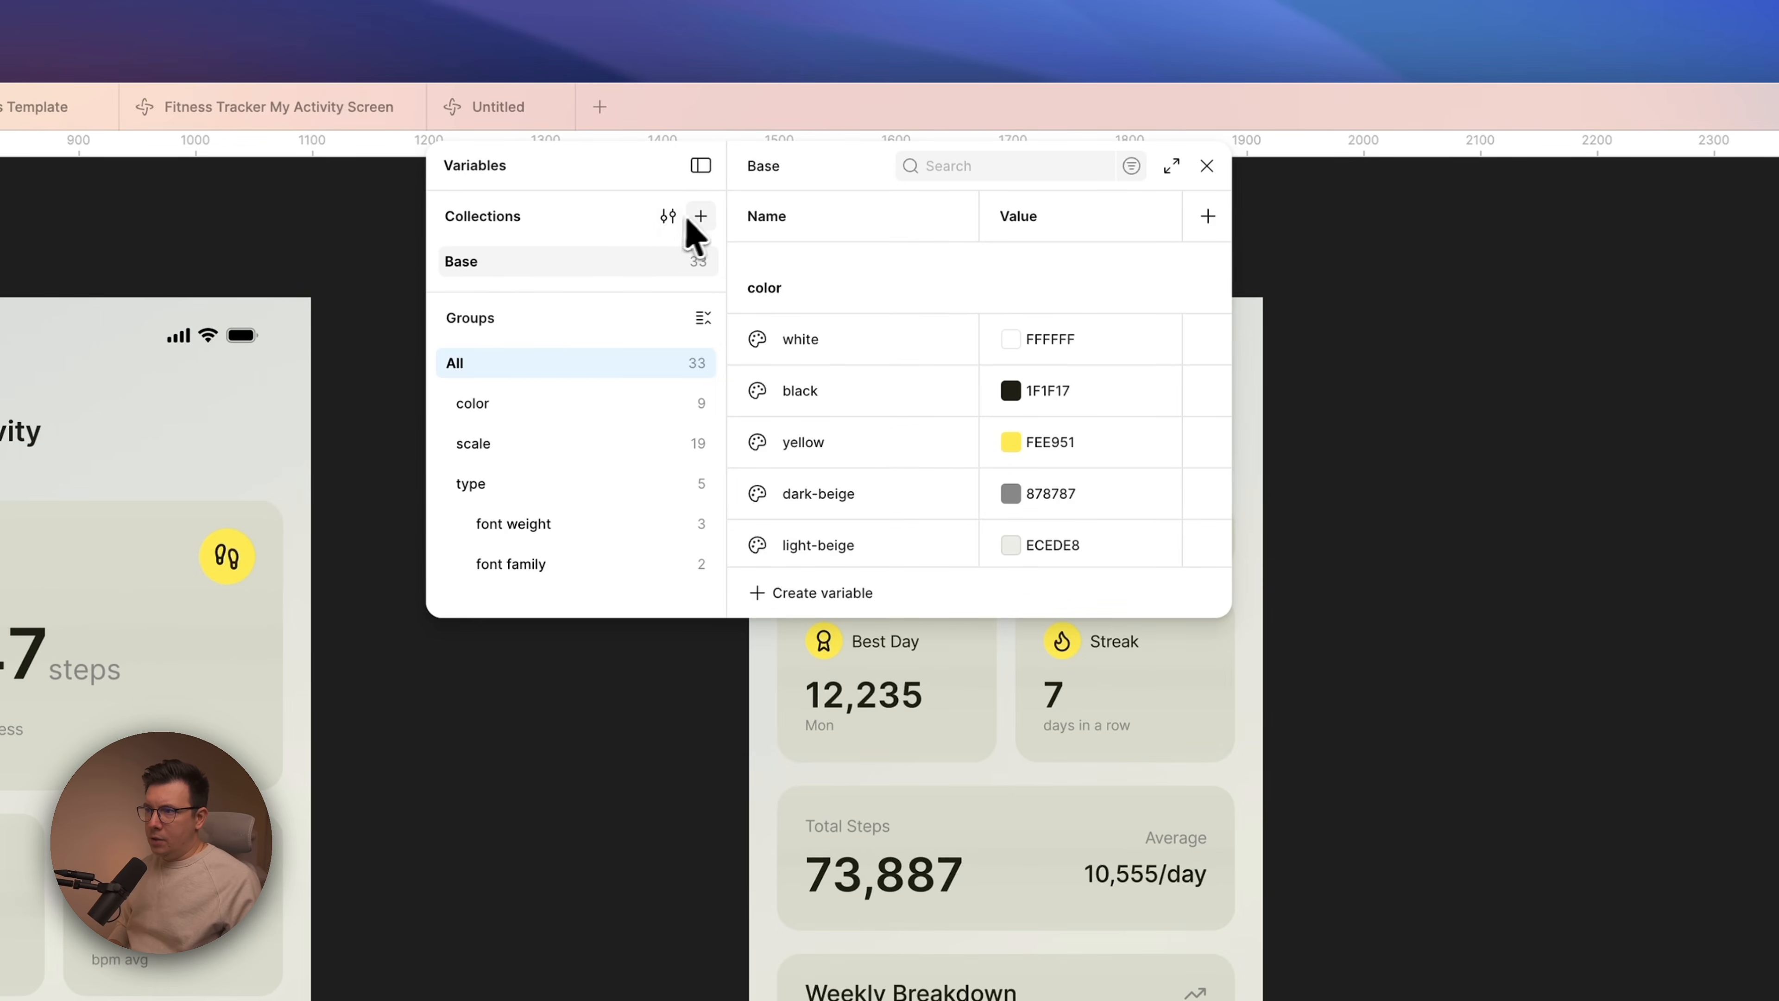
{"action": "left_click", "coordinate": [700, 215]}
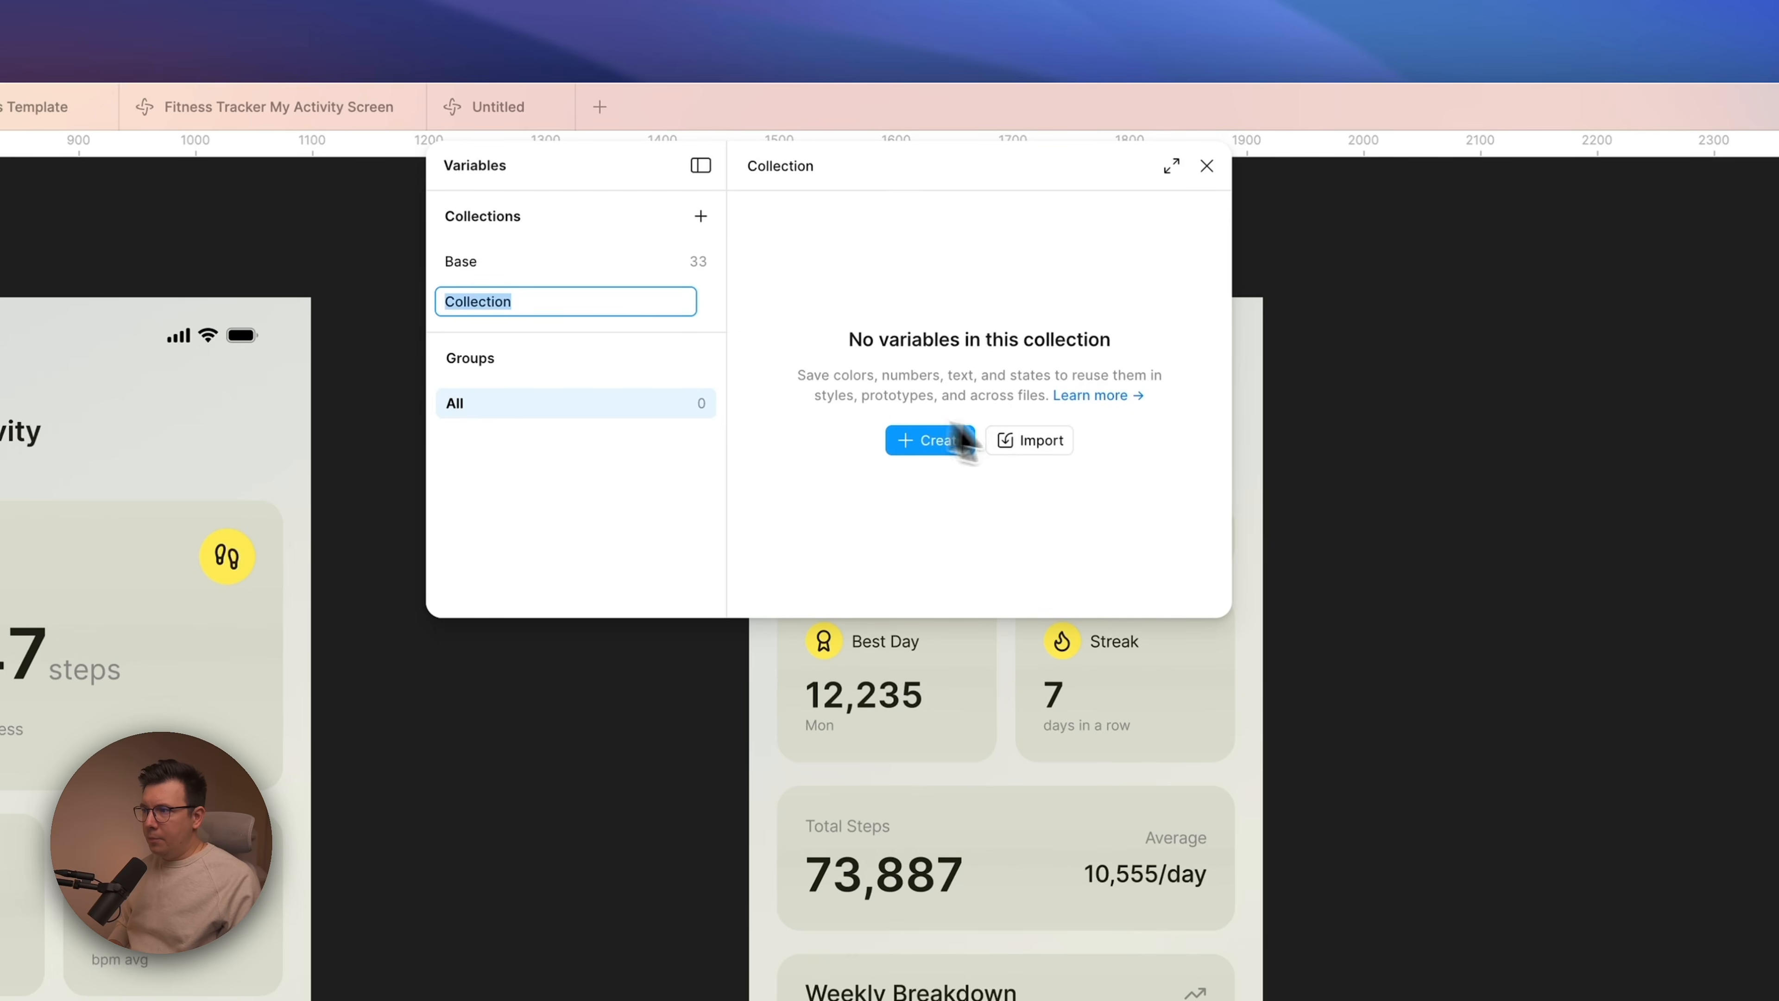
Try to import Mode 1.tokens 2.json from Downloads into the new variable collection.
{"action": "left_click", "coordinate": [1032, 440]}
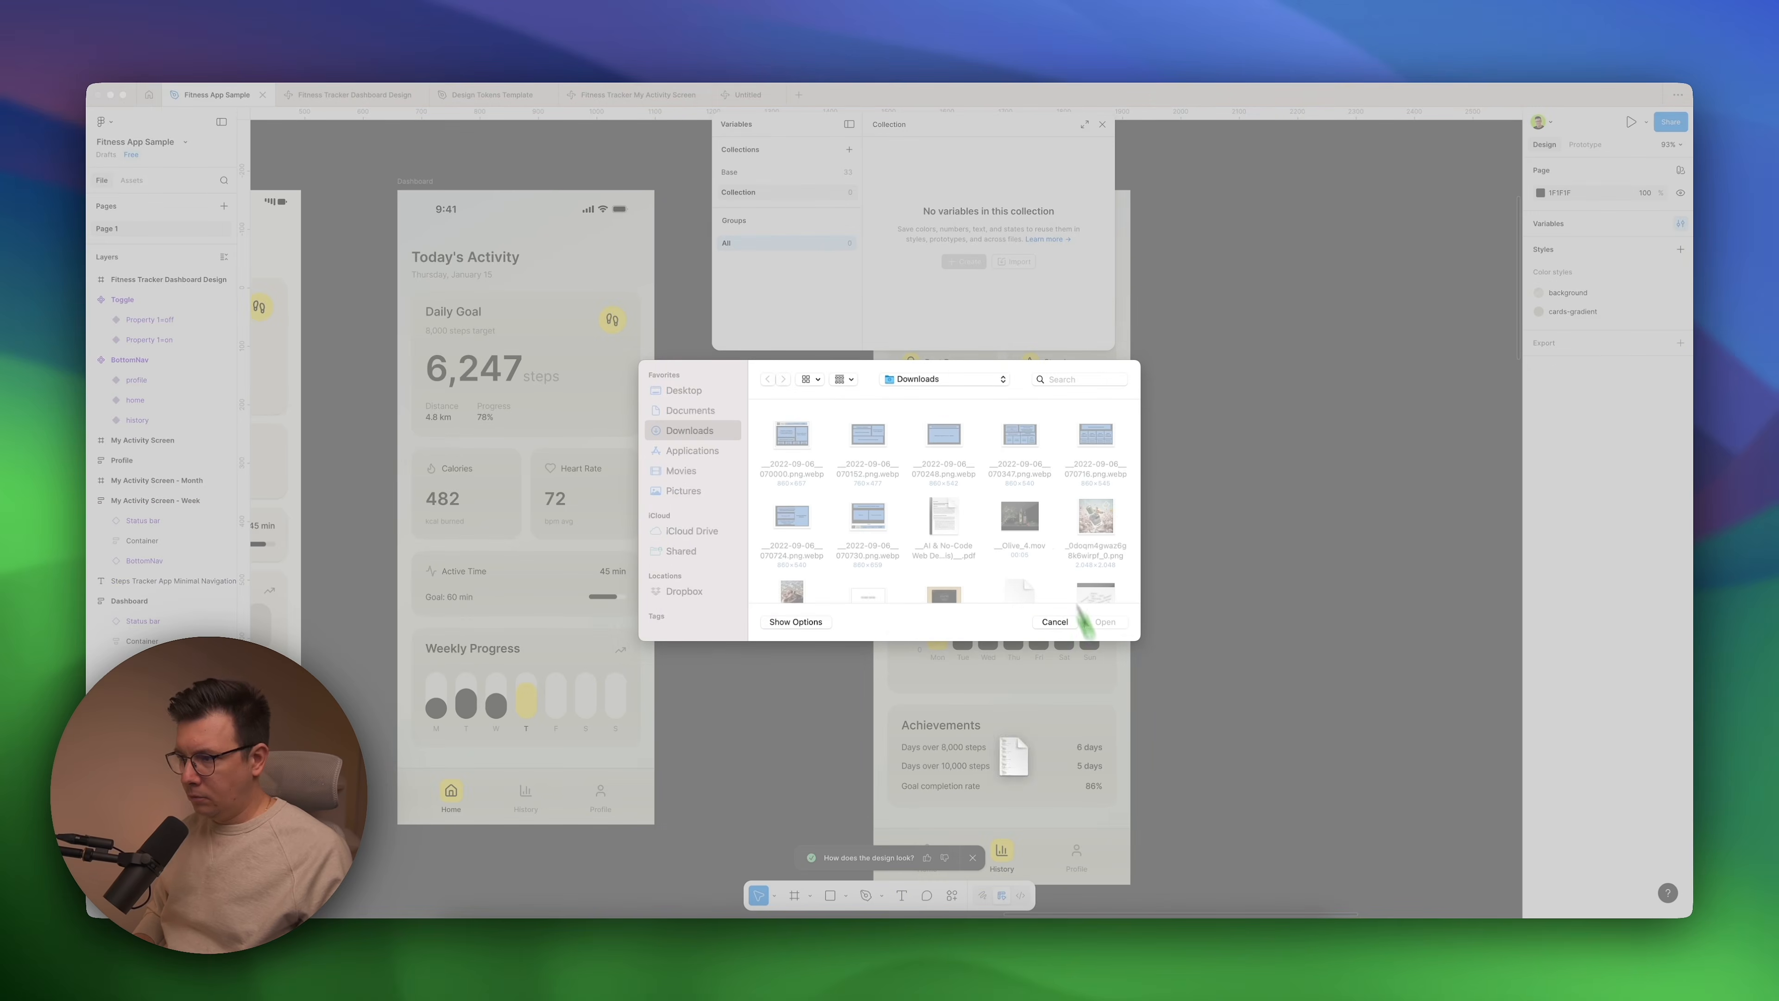
{"action": "left_click_drag", "start_coordinate": [1082, 618], "coordinate": [884, 465]}
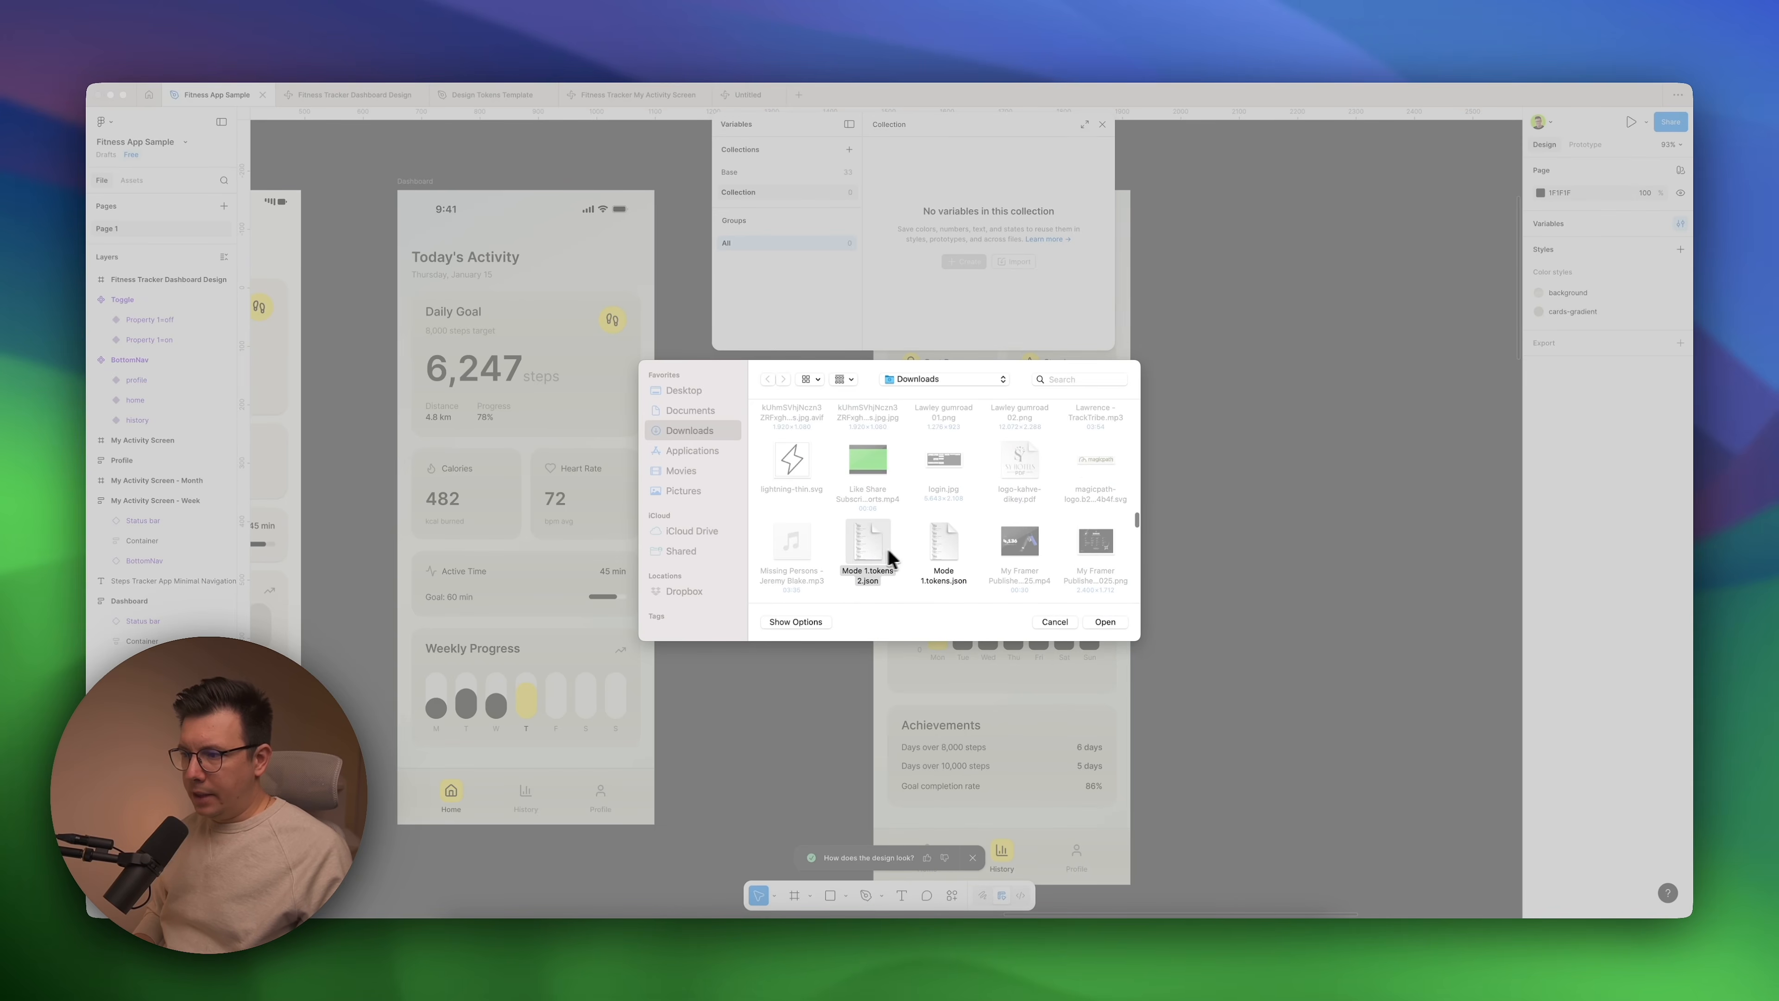
{"action": "scroll", "coordinate": [876, 553], "scroll_direction": "down", "scroll_amount": 1}
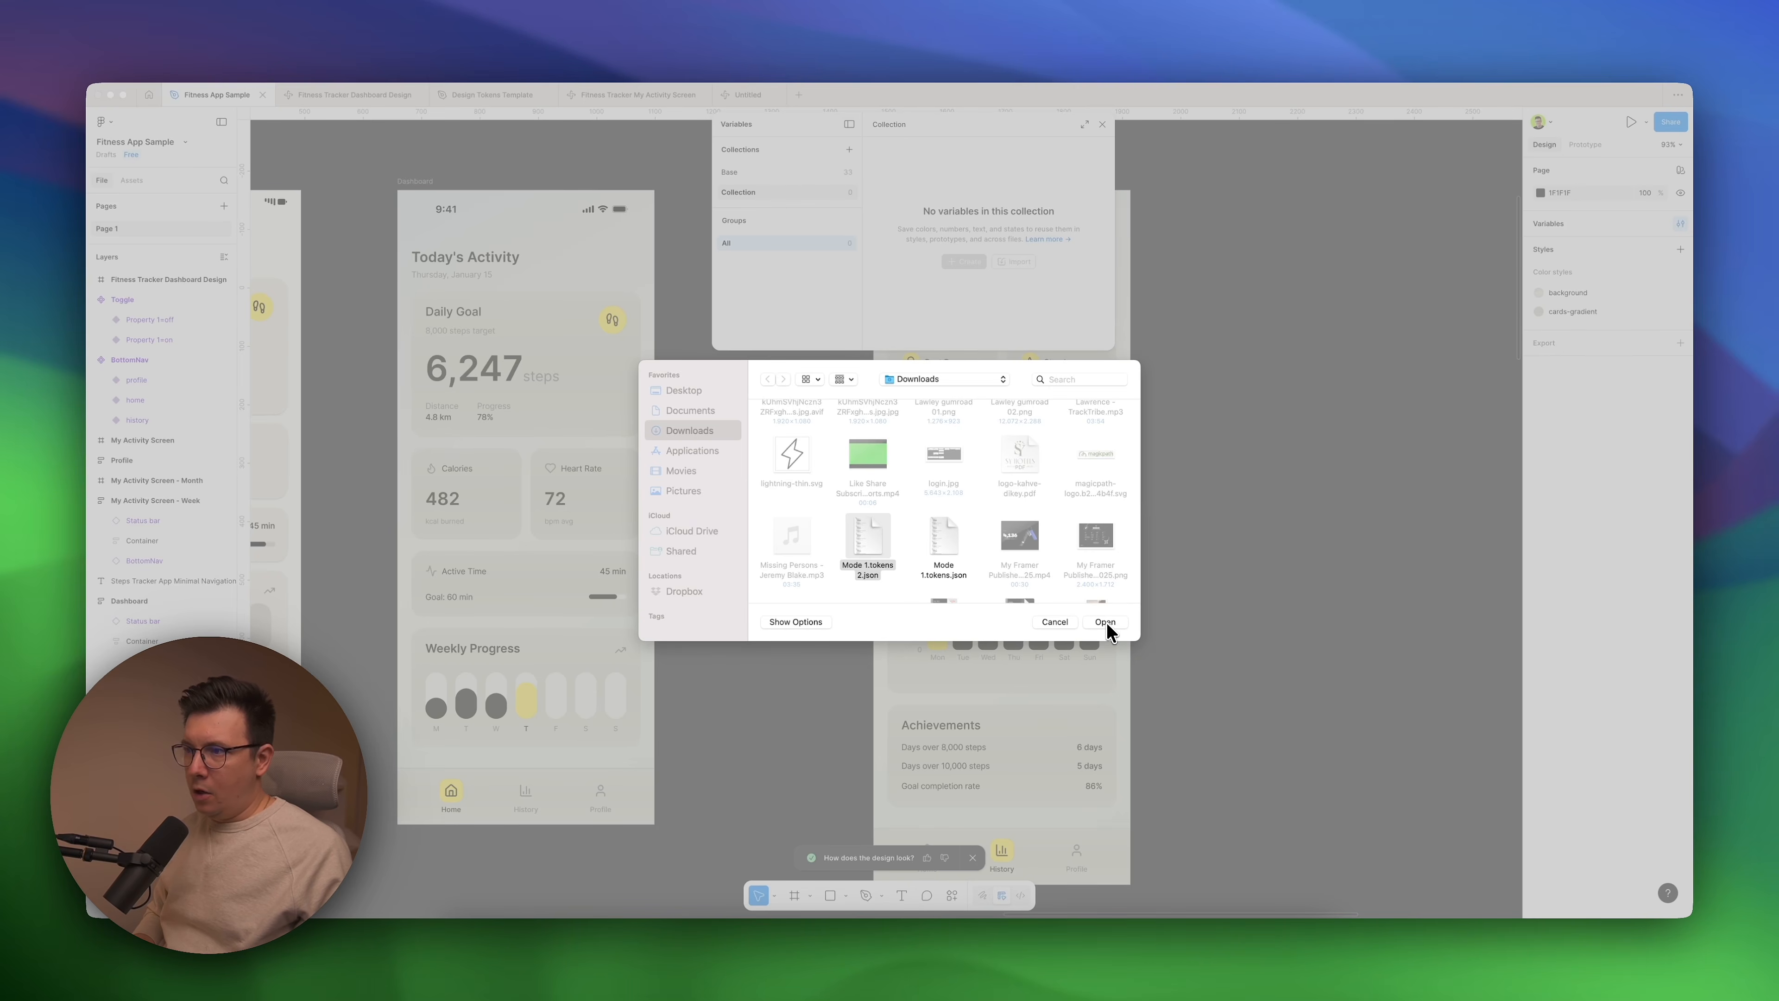
{"action": "left_click", "coordinate": [1068, 622]}
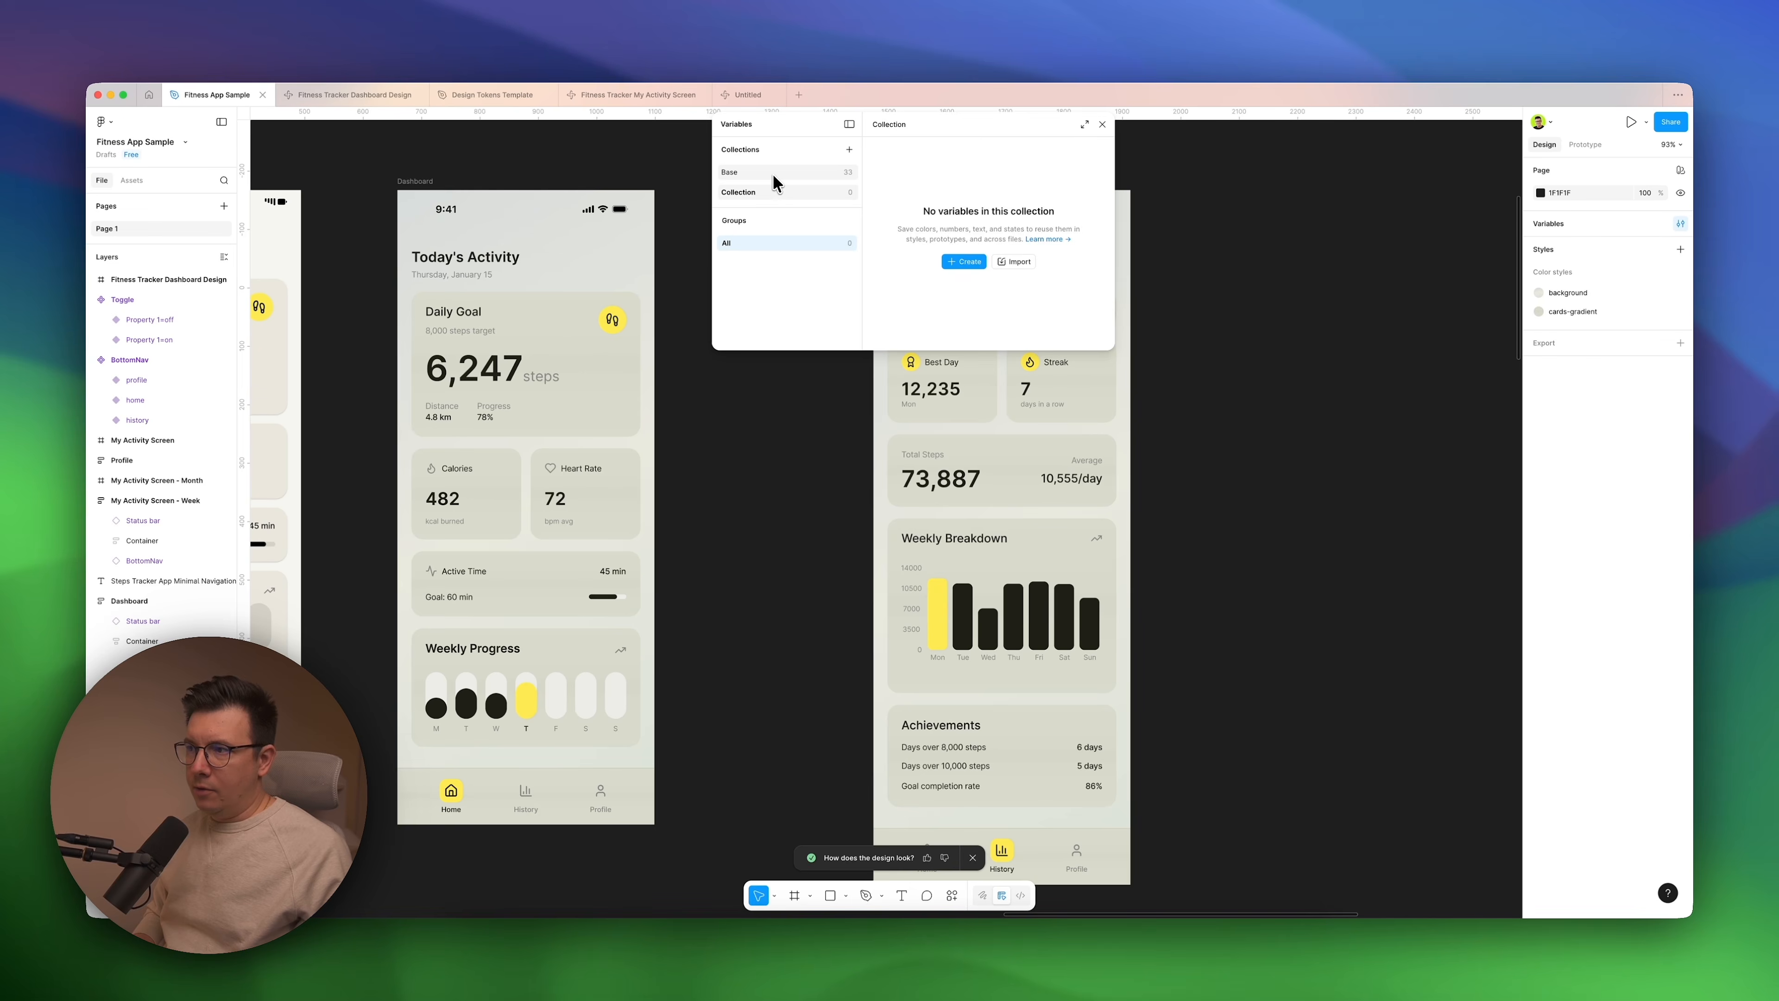
Review the scale variables in the Base collection and close the variables window.
{"action": "left_click", "coordinate": [774, 173]}
{"action": "left_click", "coordinate": [751, 299]}
{"action": "left_click", "coordinate": [770, 281]}
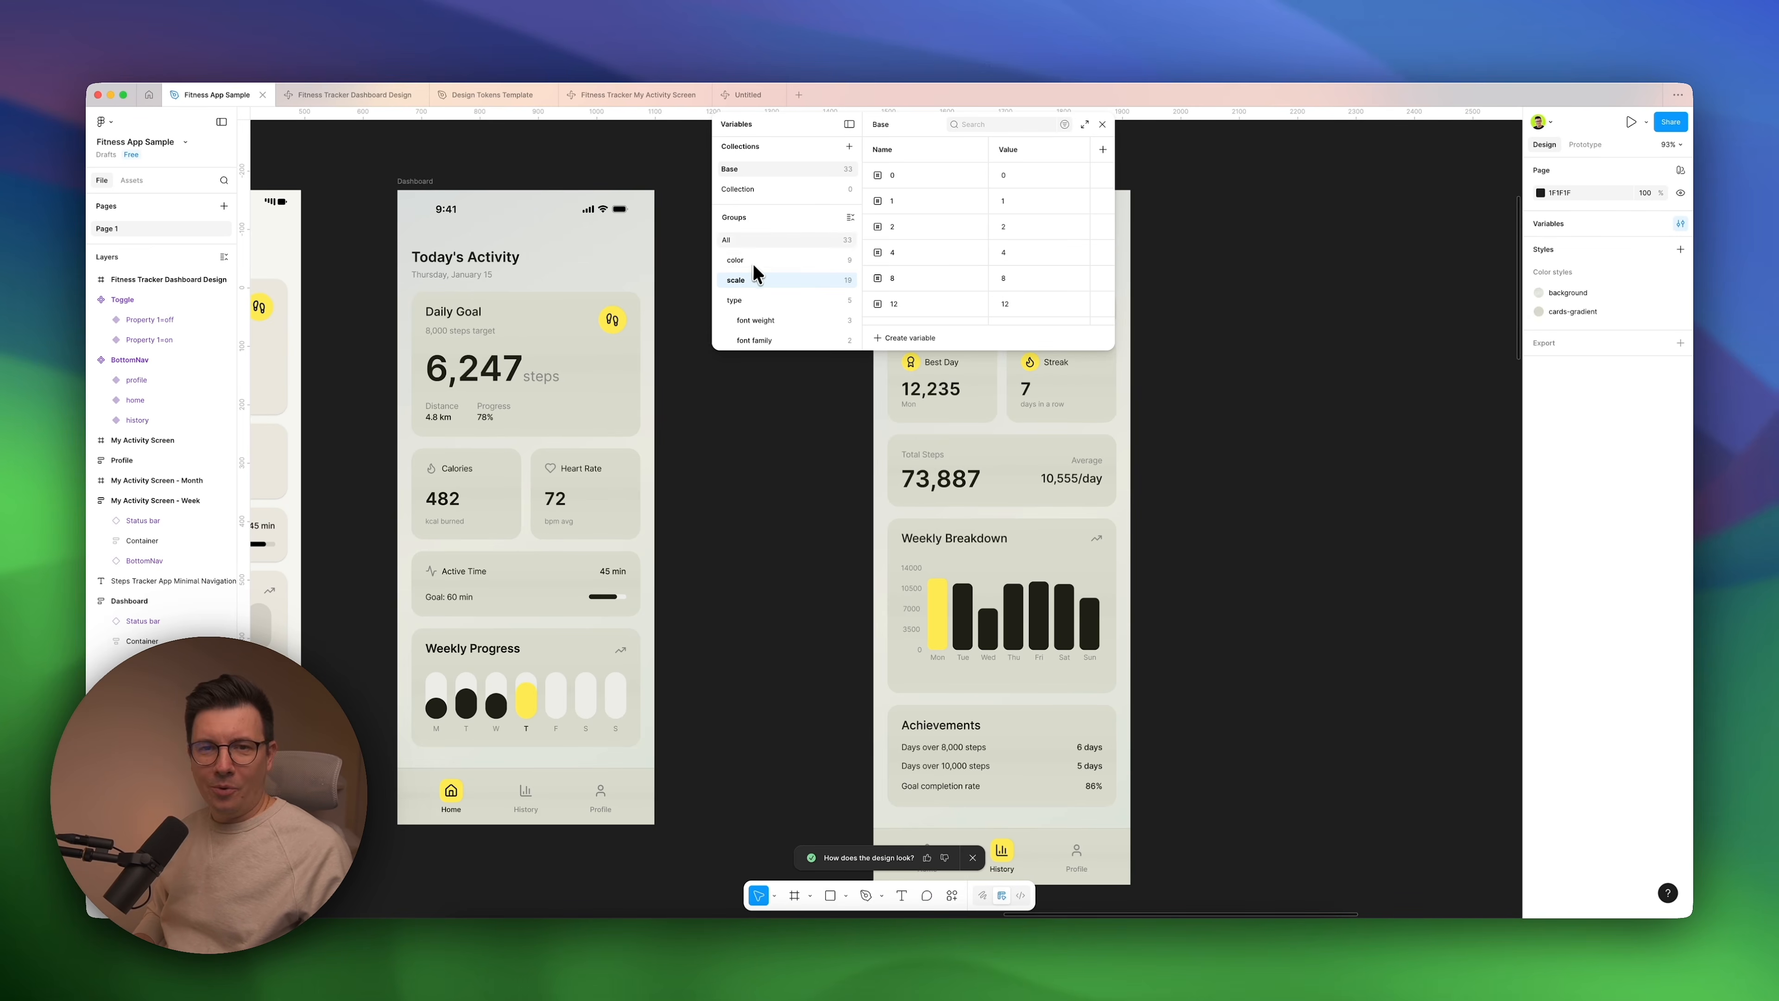
{"action": "left_click", "coordinate": [1102, 125]}
Examine the scale variables offered for the Best Day card's vertical padding, and briefly view the file's variables again.
{"action": "left_click", "coordinate": [984, 363], "text": "super"}
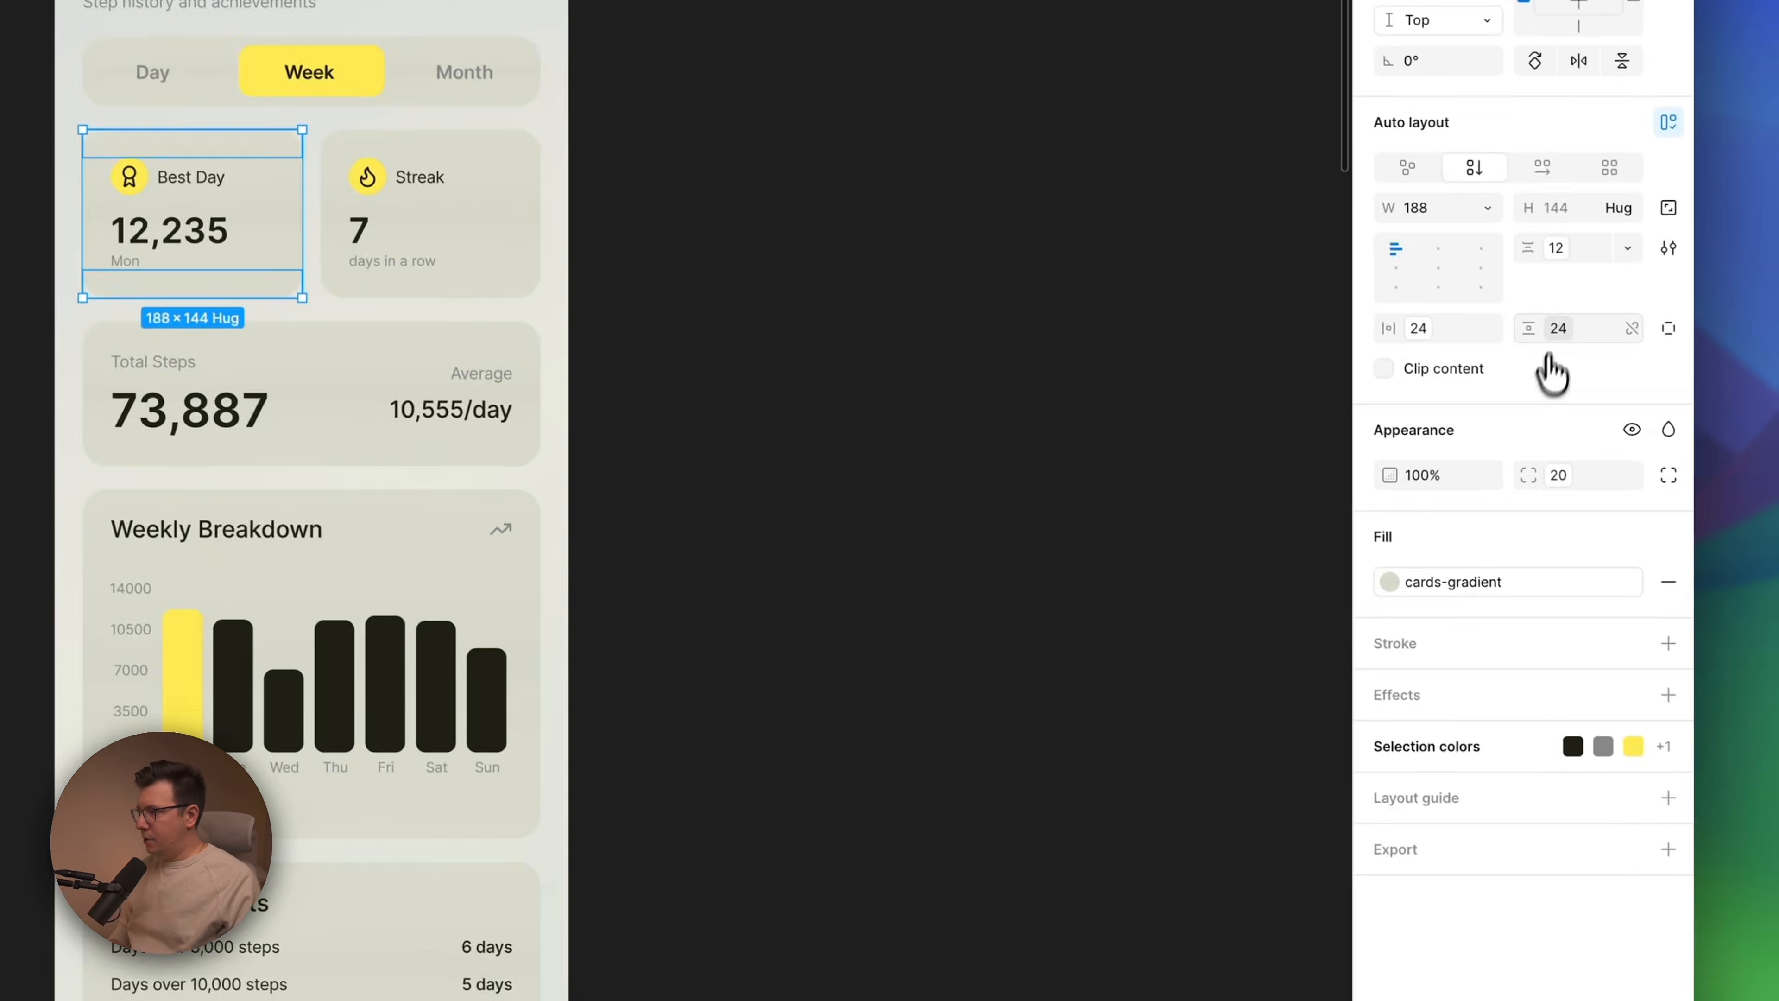
{"action": "left_click", "coordinate": [1625, 438]}
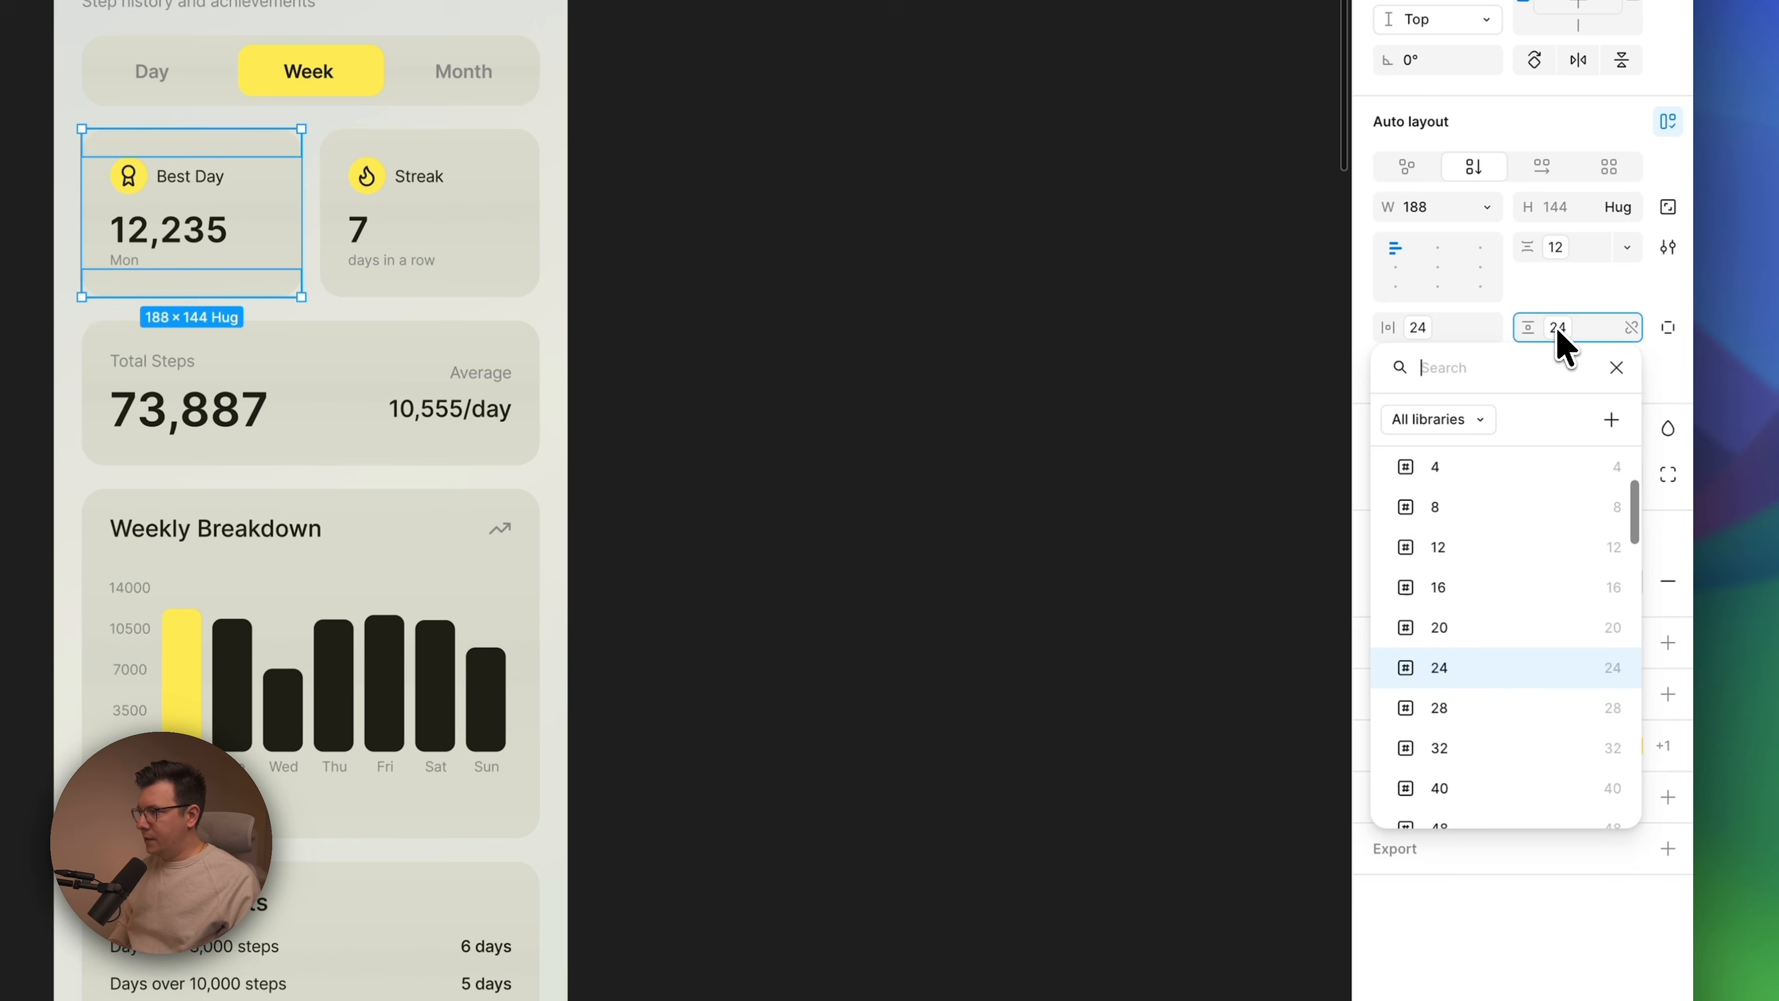
{"action": "left_click", "coordinate": [715, 55]}
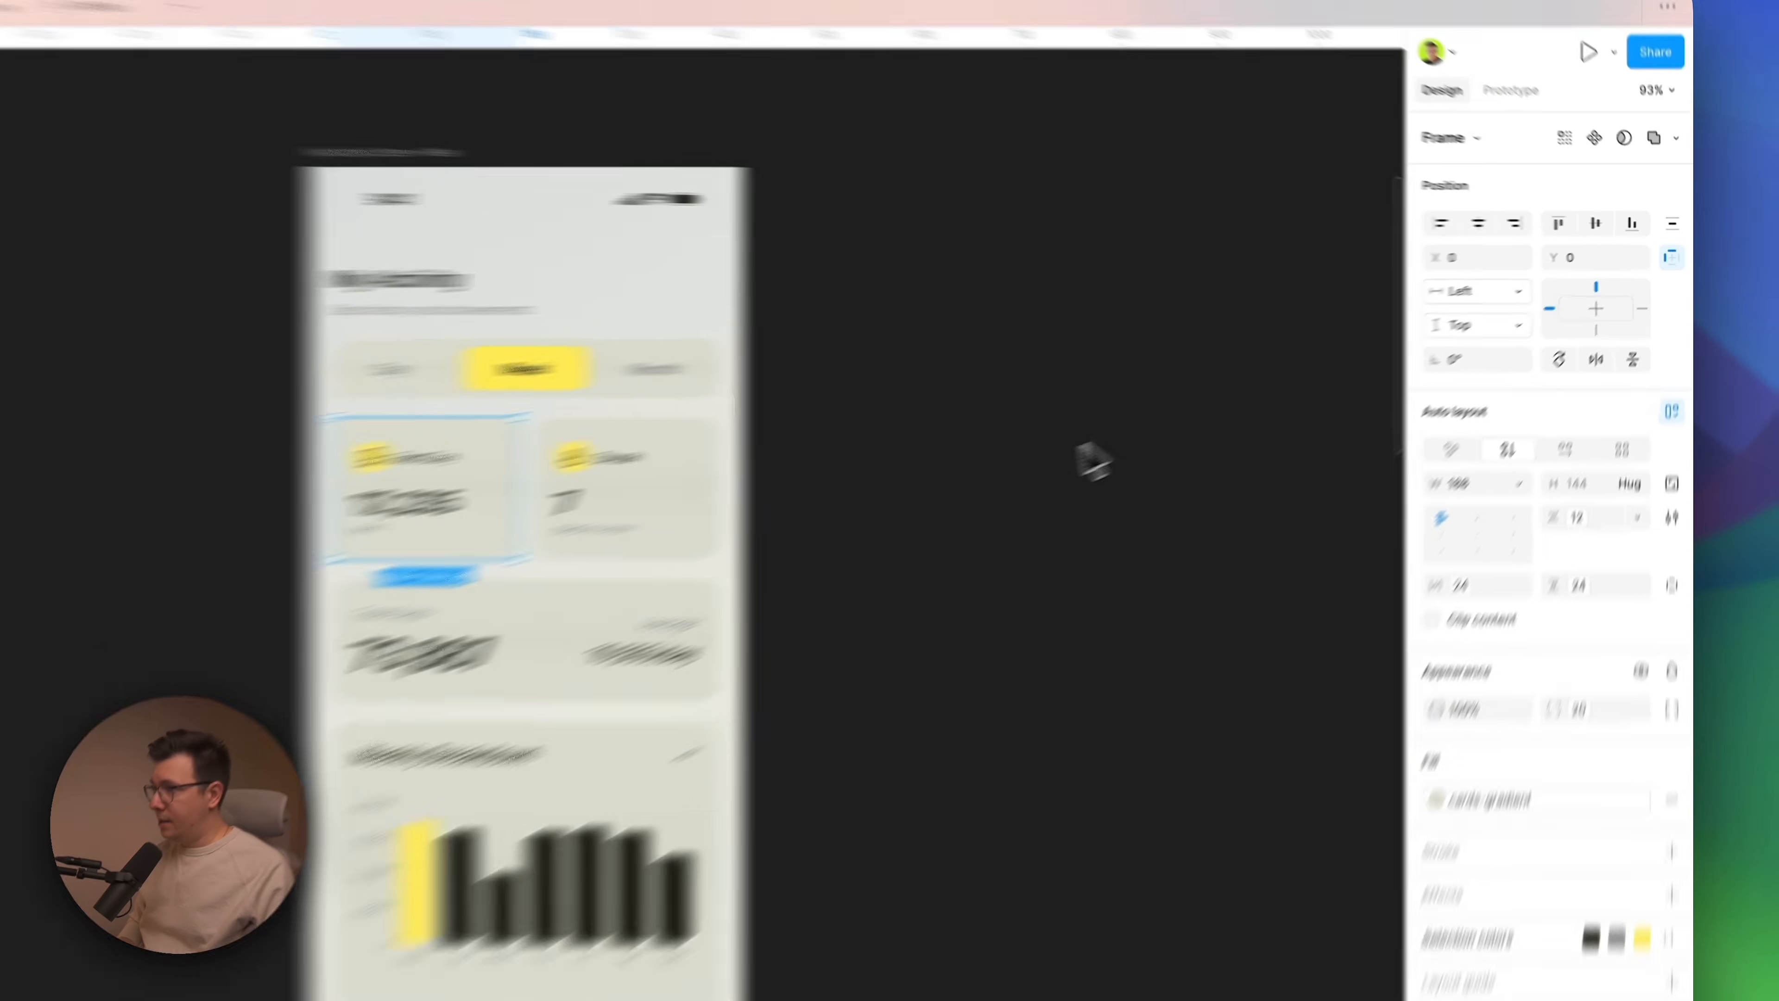
{"action": "left_click", "coordinate": [924, 497]}
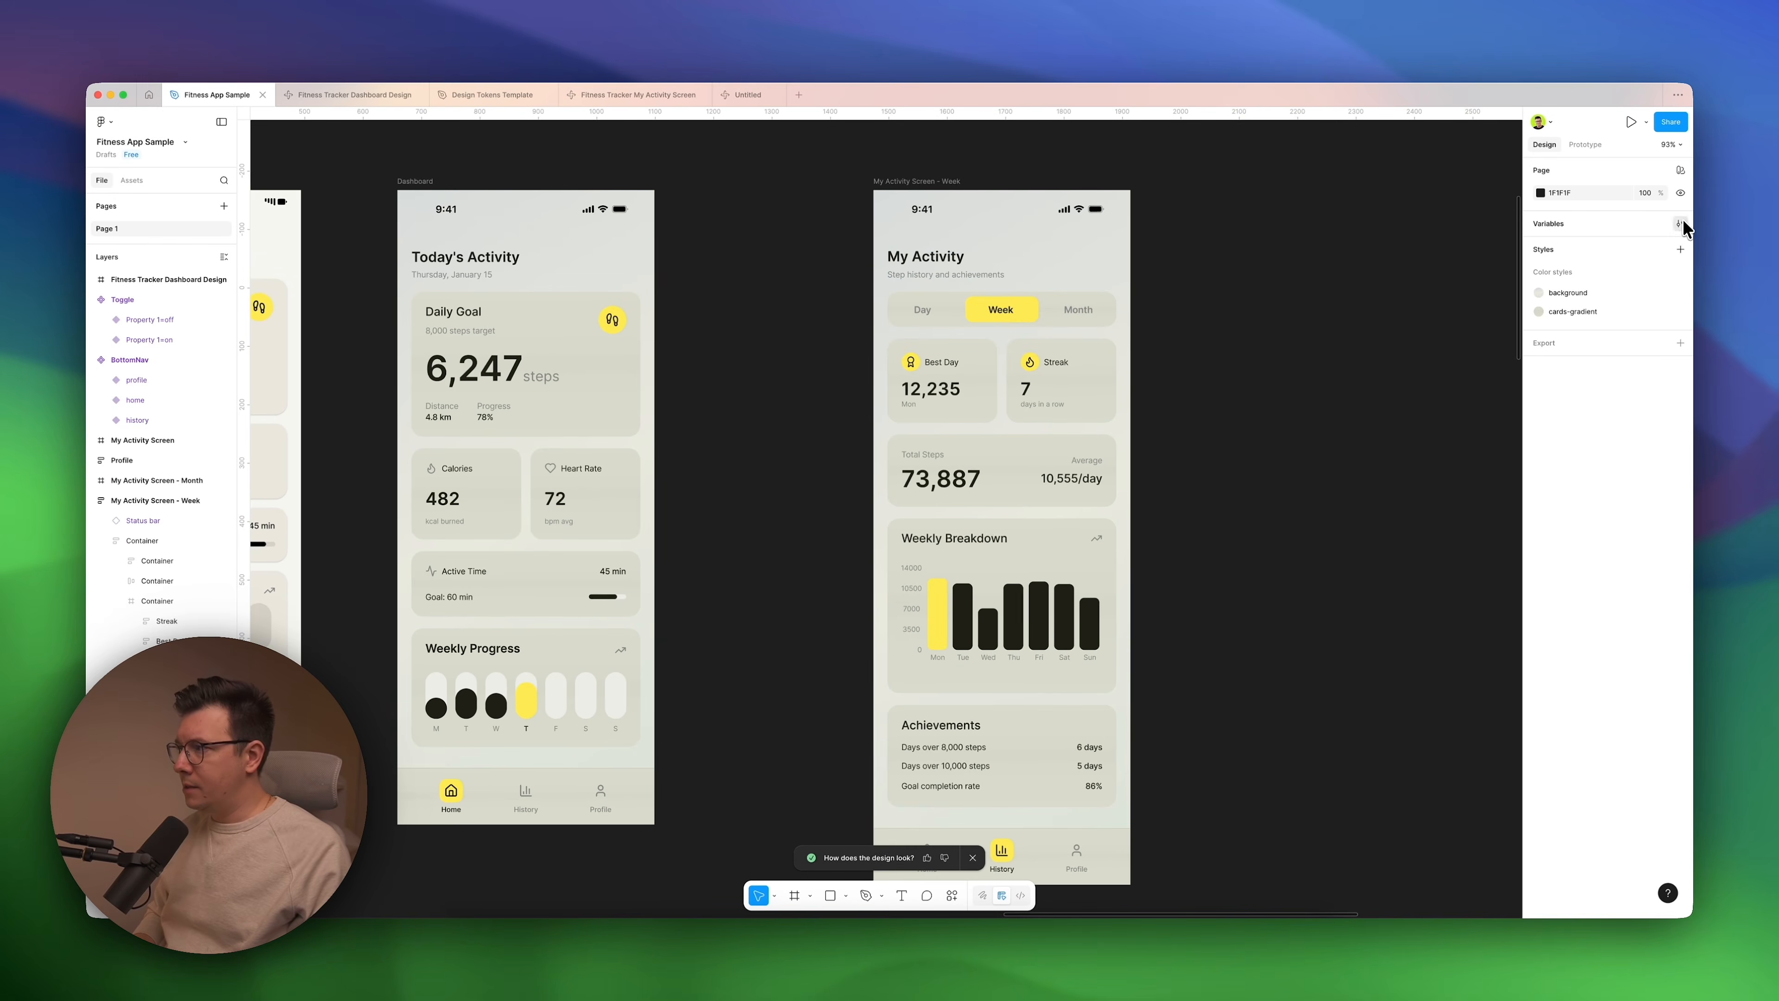
{"action": "left_click", "coordinate": [1679, 223]}
{"action": "left_click", "coordinate": [1101, 125]}
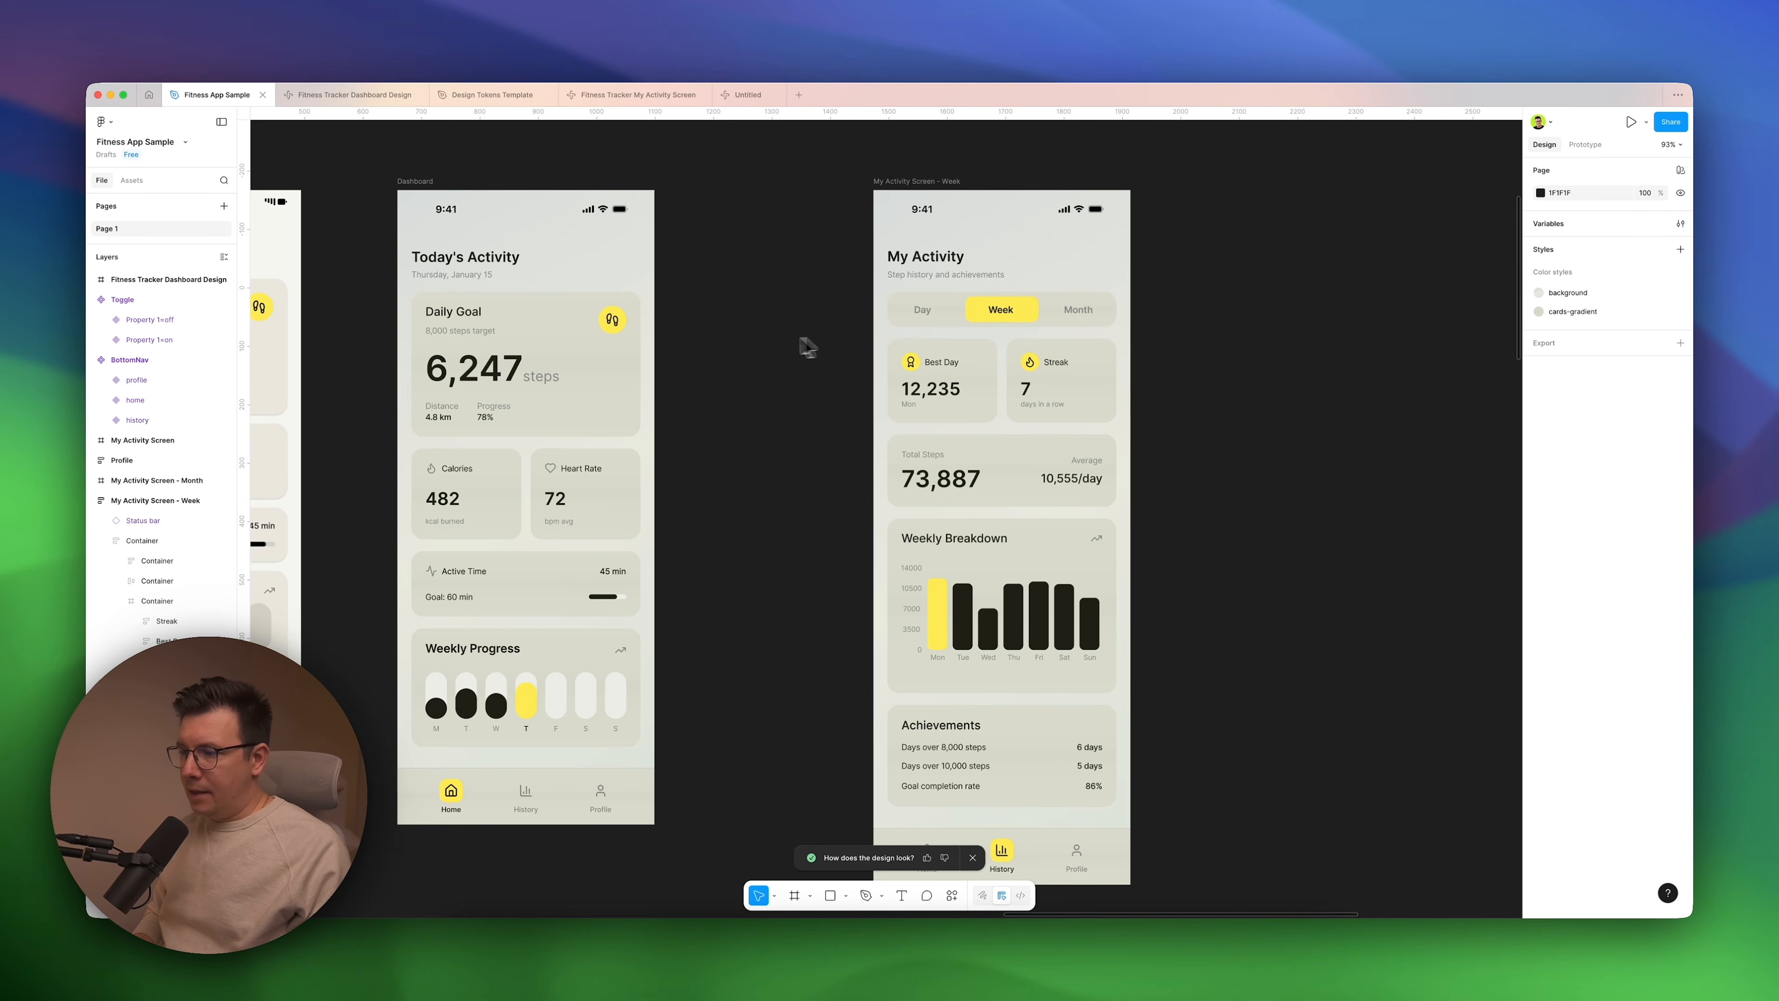
Examine the Profile, permissions and notifications requirements in the app's feature list text, and return to the My Activity screen.
{"action": "scroll", "coordinate": [784, 347], "scroll_direction": "down", "scroll_amount": 3}
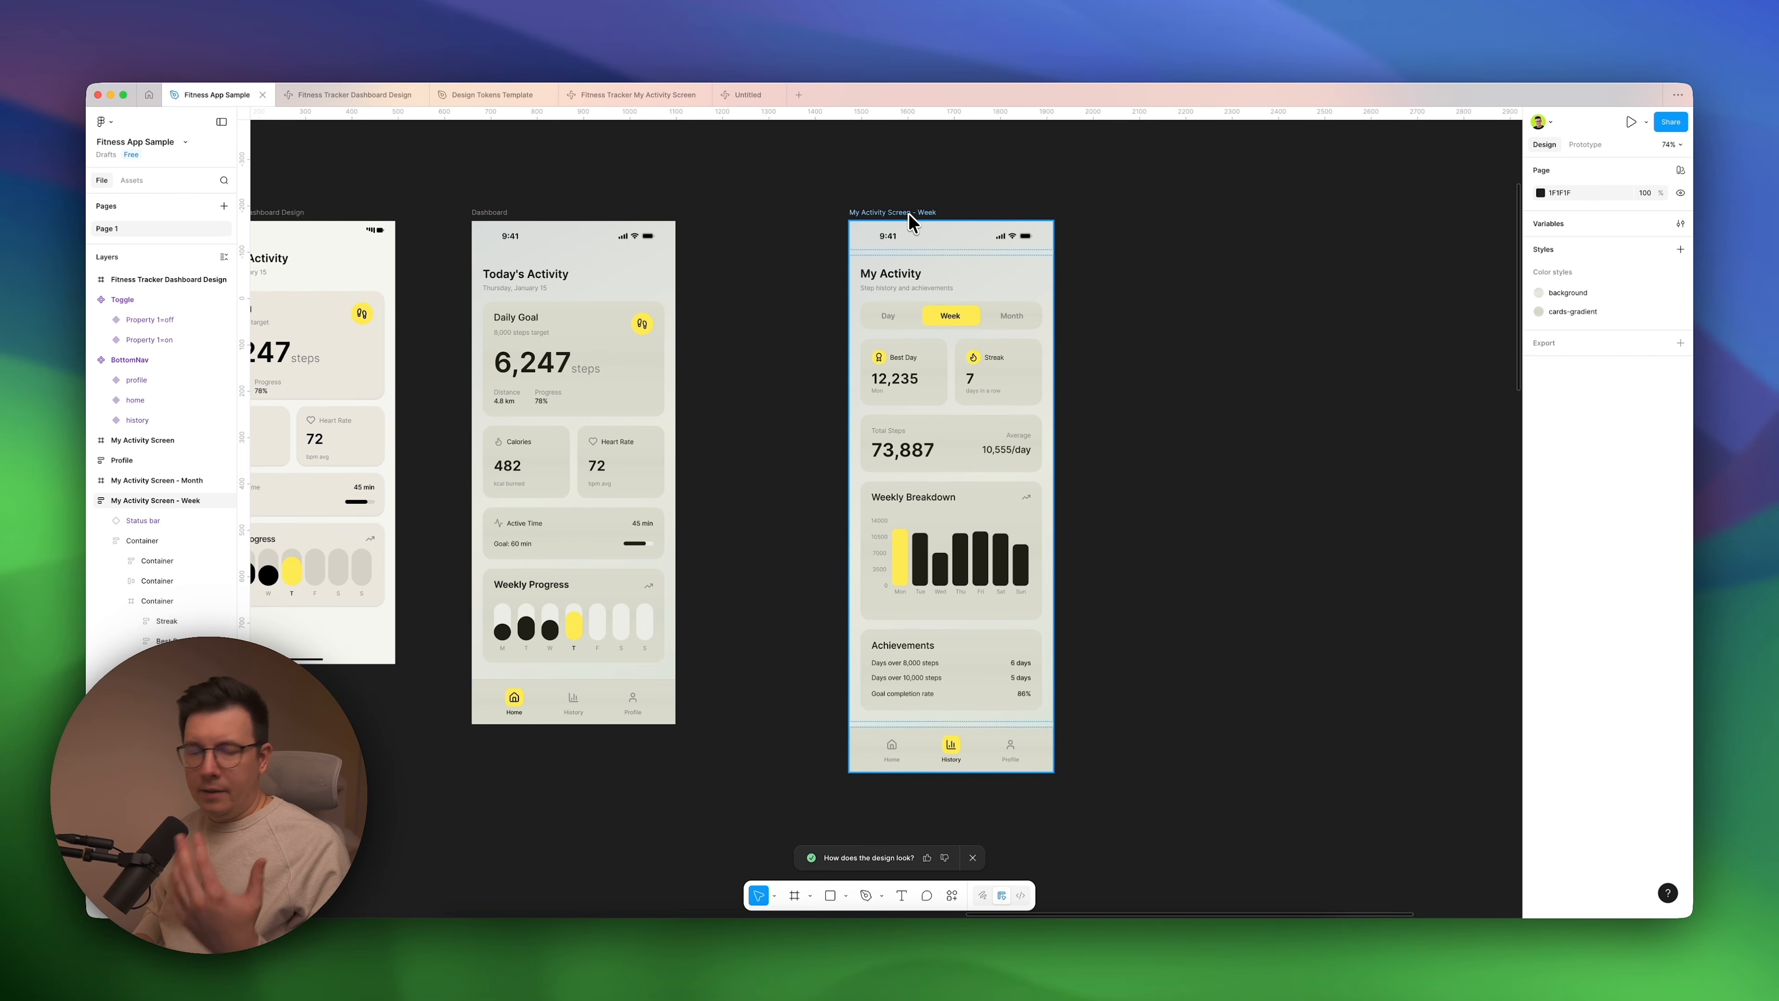
{"action": "left_click", "coordinate": [891, 212]}
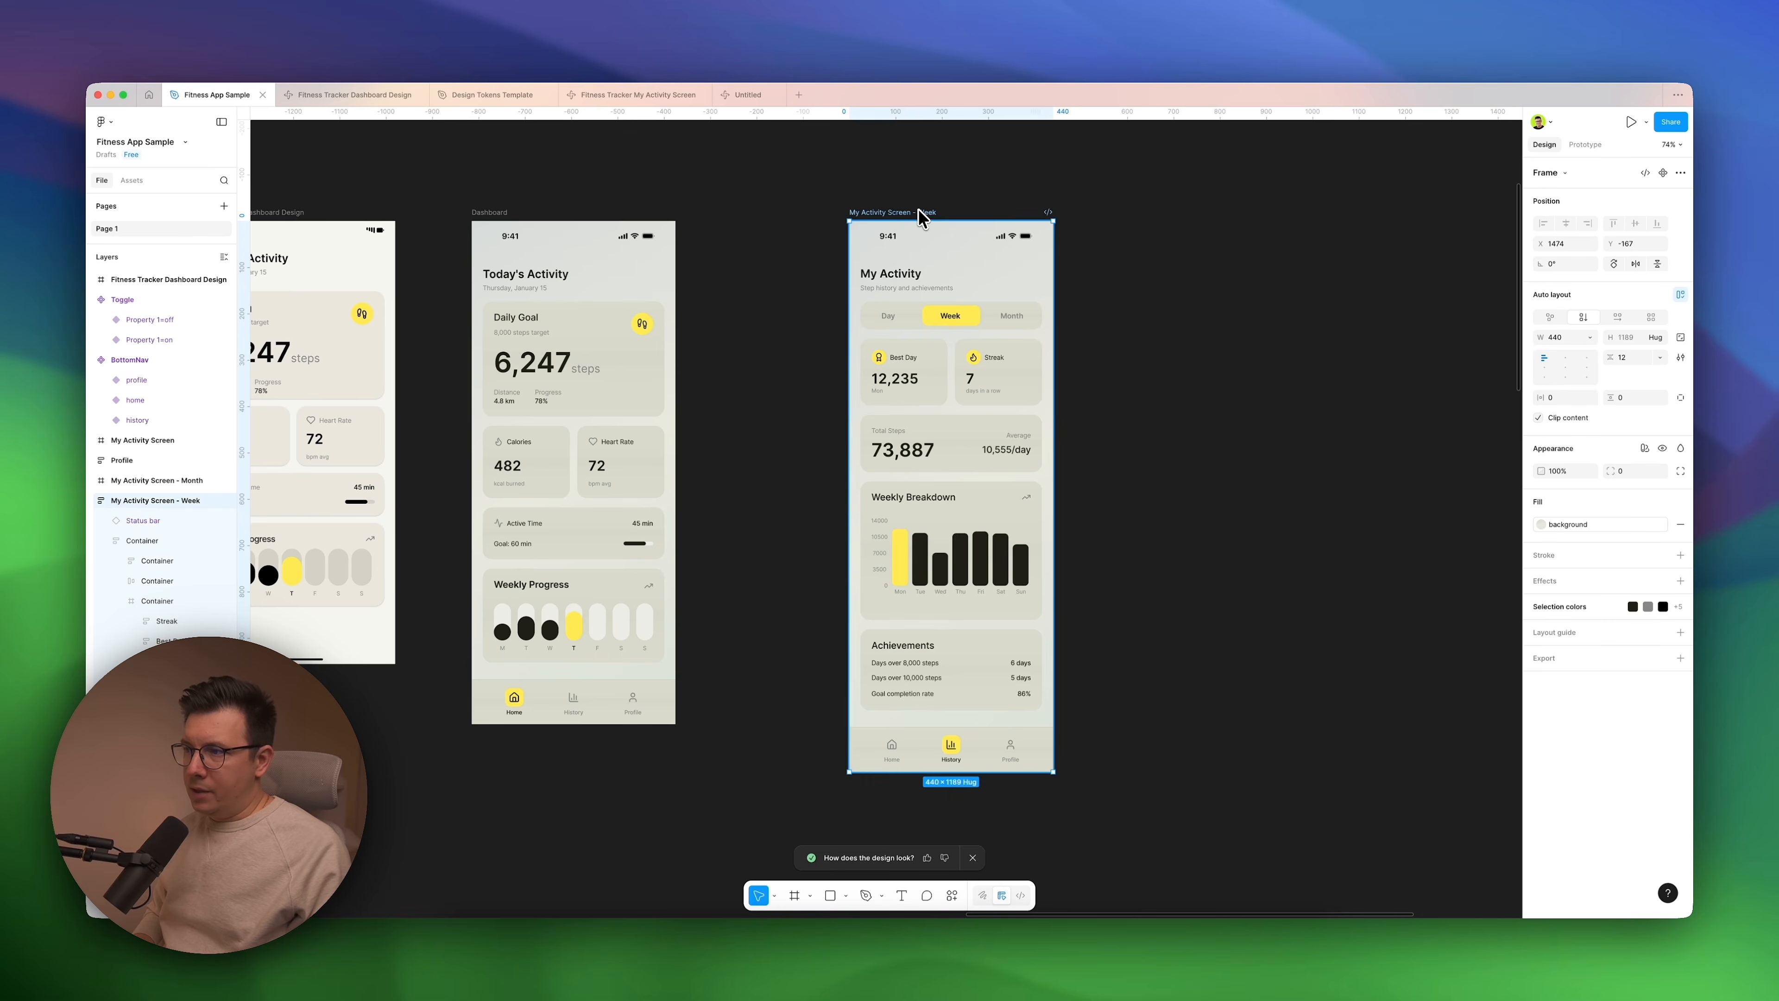
{"action": "scroll", "coordinate": [848, 291], "scroll_direction": "down", "scroll_amount": 8}
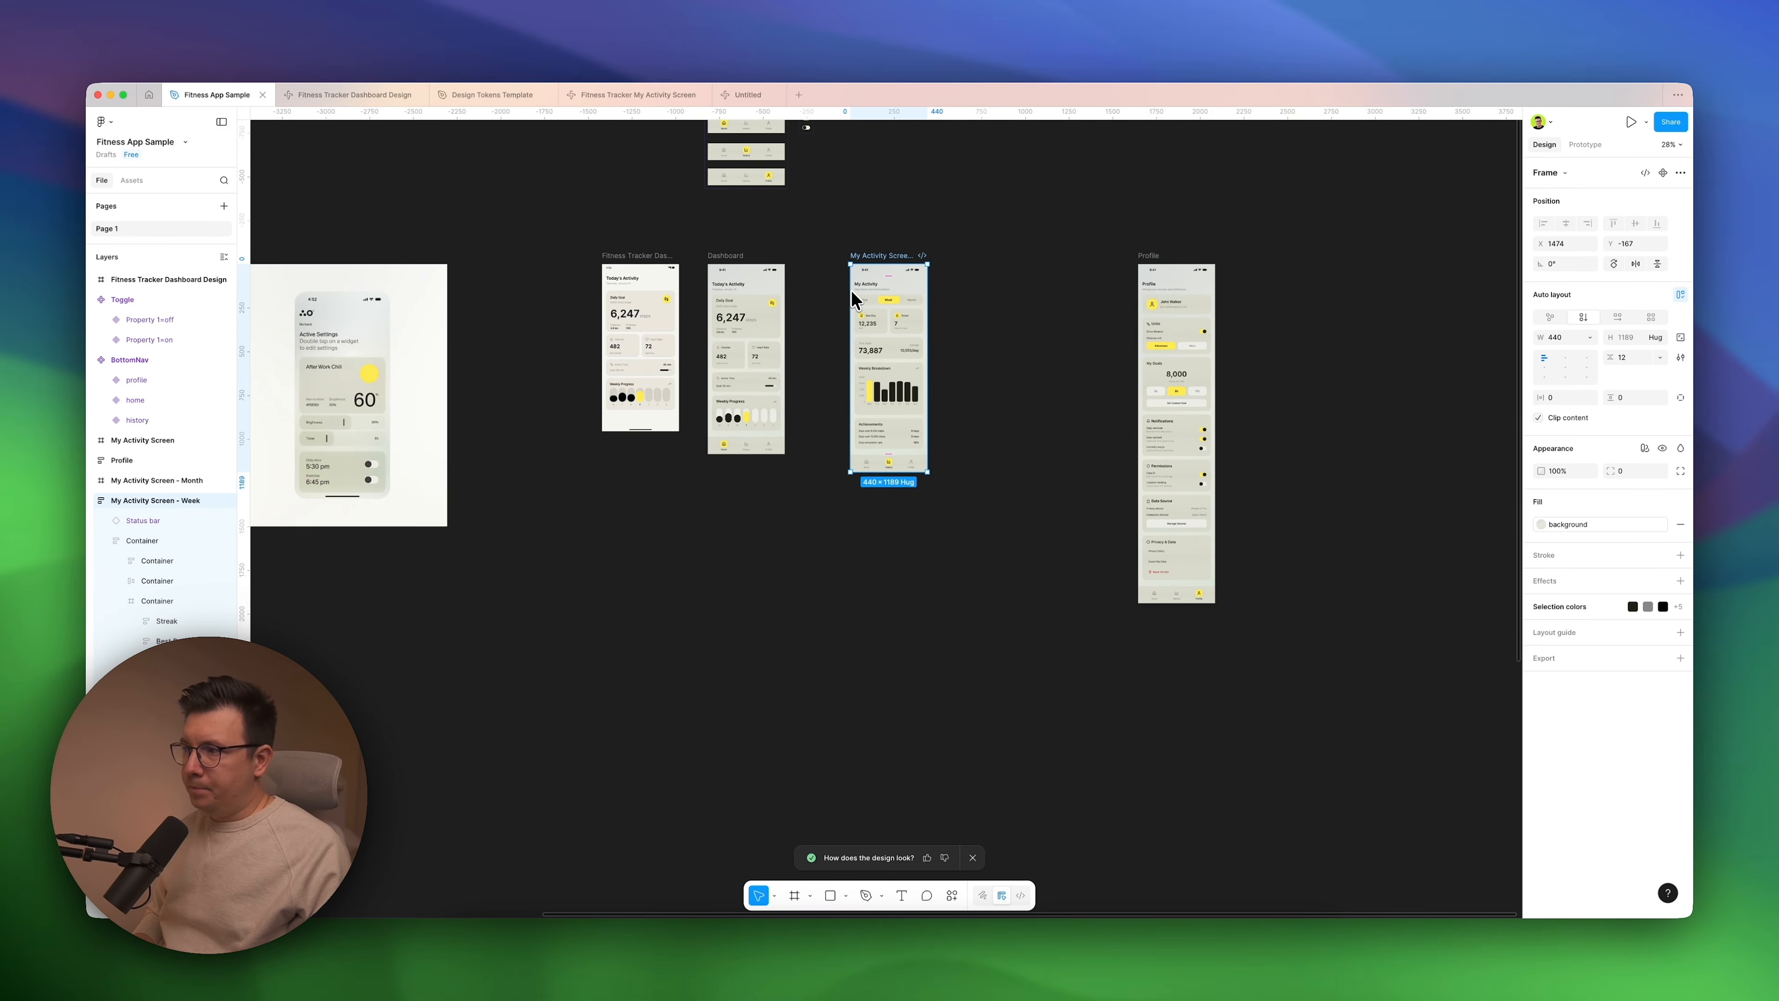
{"action": "scroll", "coordinate": [263, 448], "scroll_direction": "left", "scroll_amount": 10}
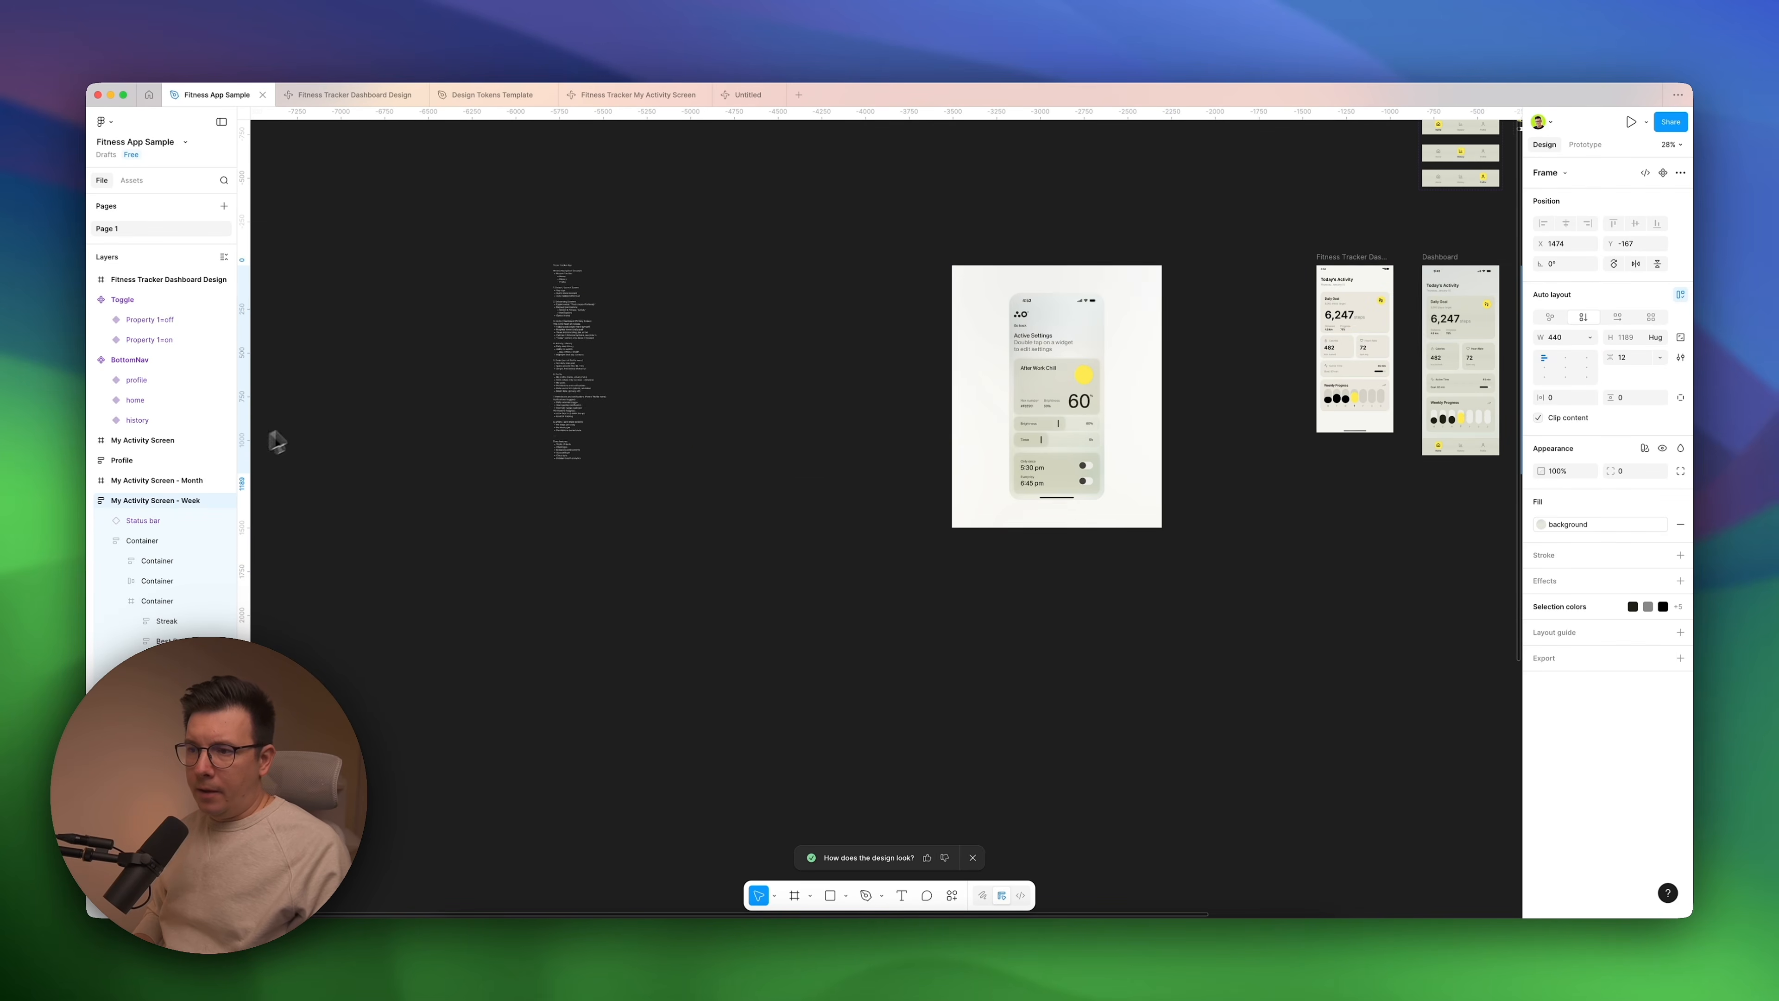
{"action": "scroll", "coordinate": [581, 410], "scroll_direction": "up", "scroll_amount": 10}
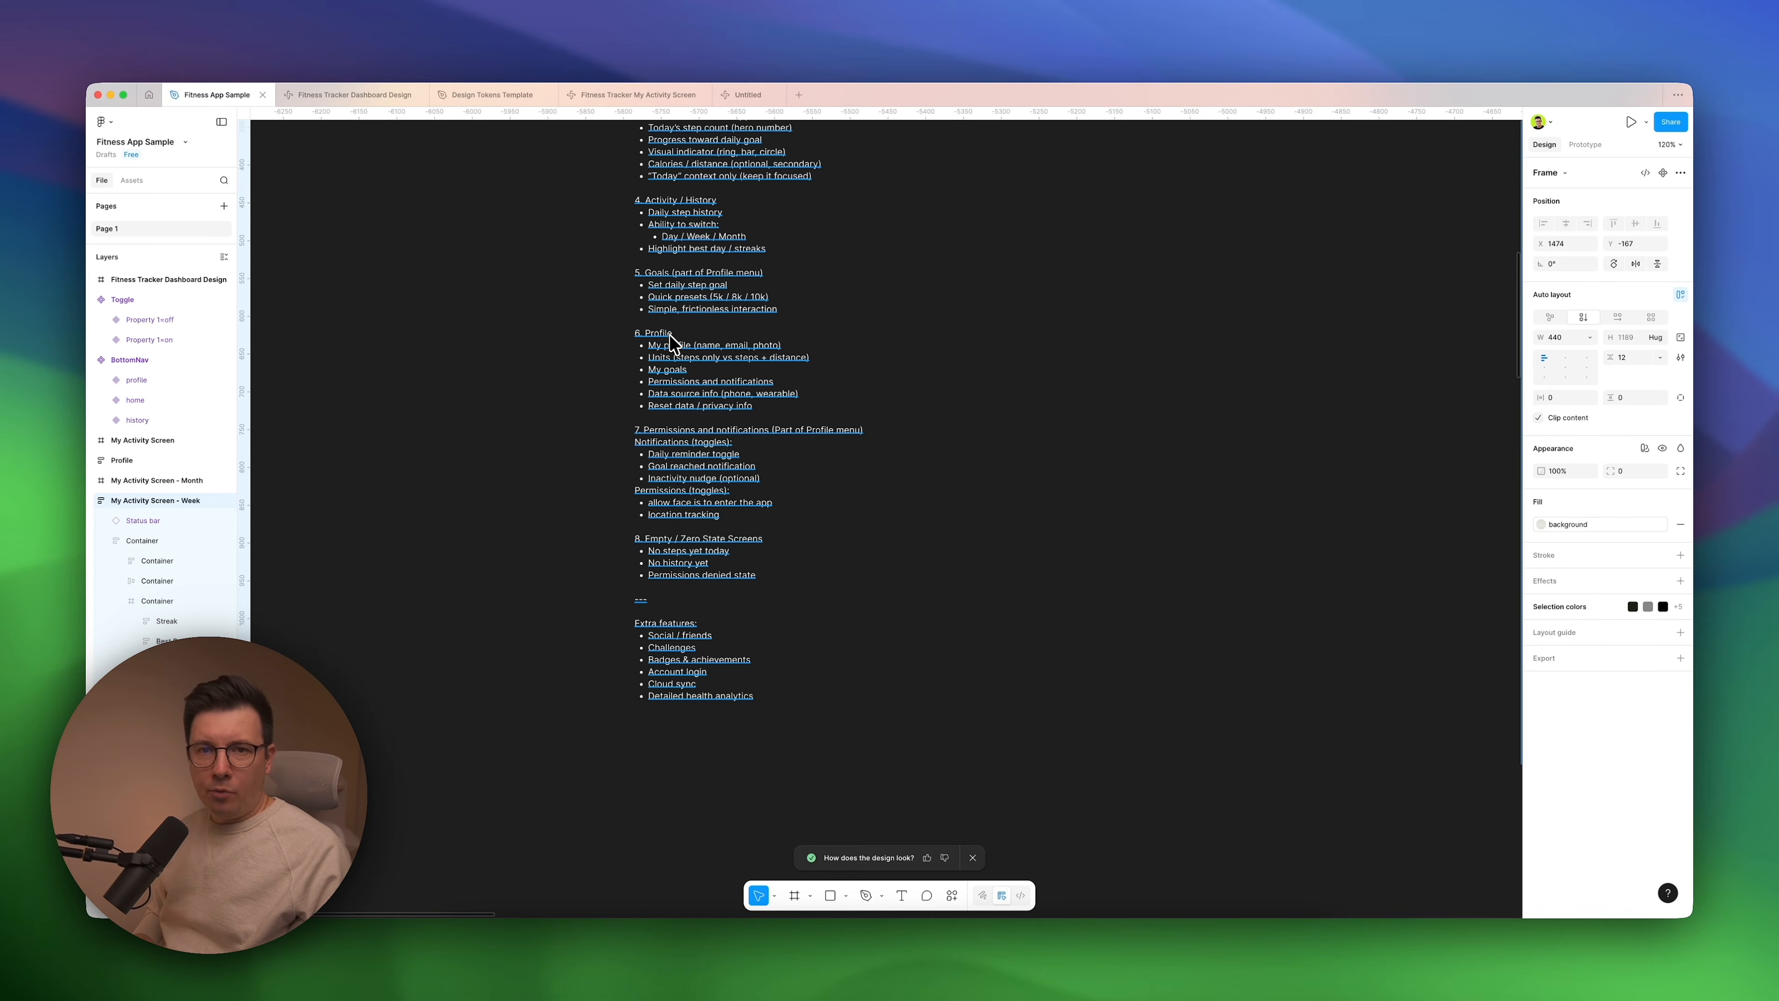
{"action": "left_click", "coordinate": [662, 340]}
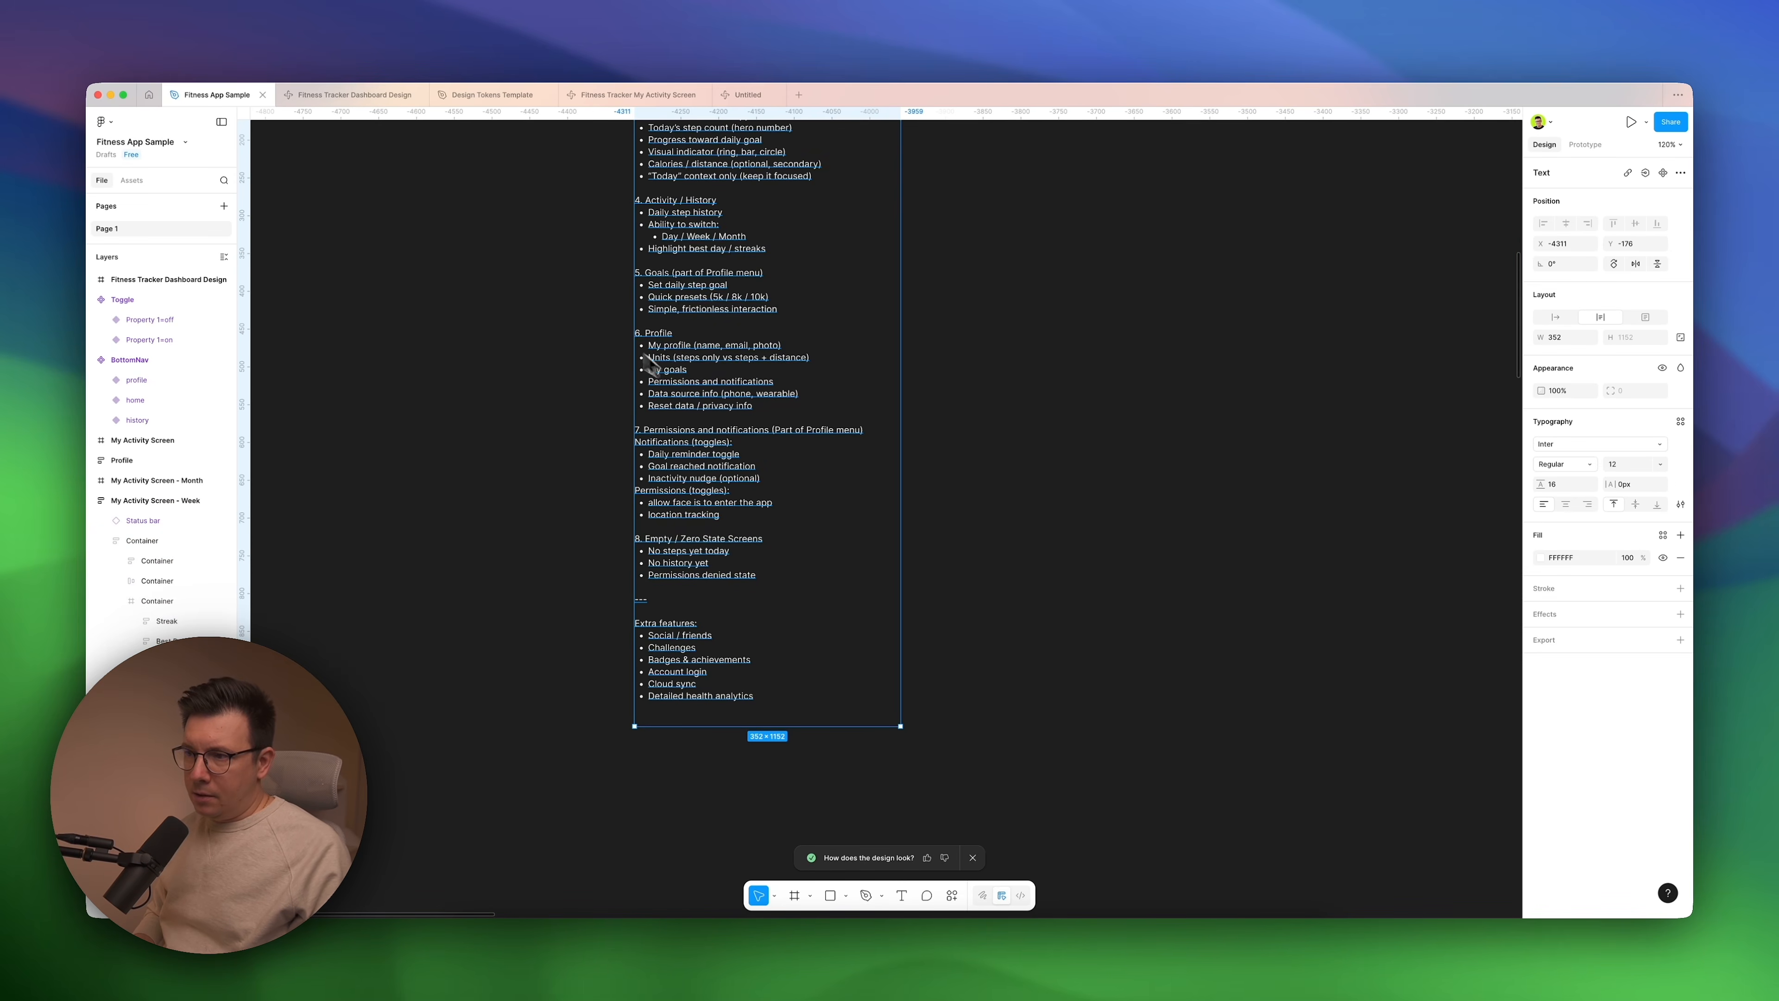
{"action": "scroll", "coordinate": [740, 385], "scroll_direction": "down", "scroll_amount": 5}
{"action": "left_click", "coordinate": [904, 442]}
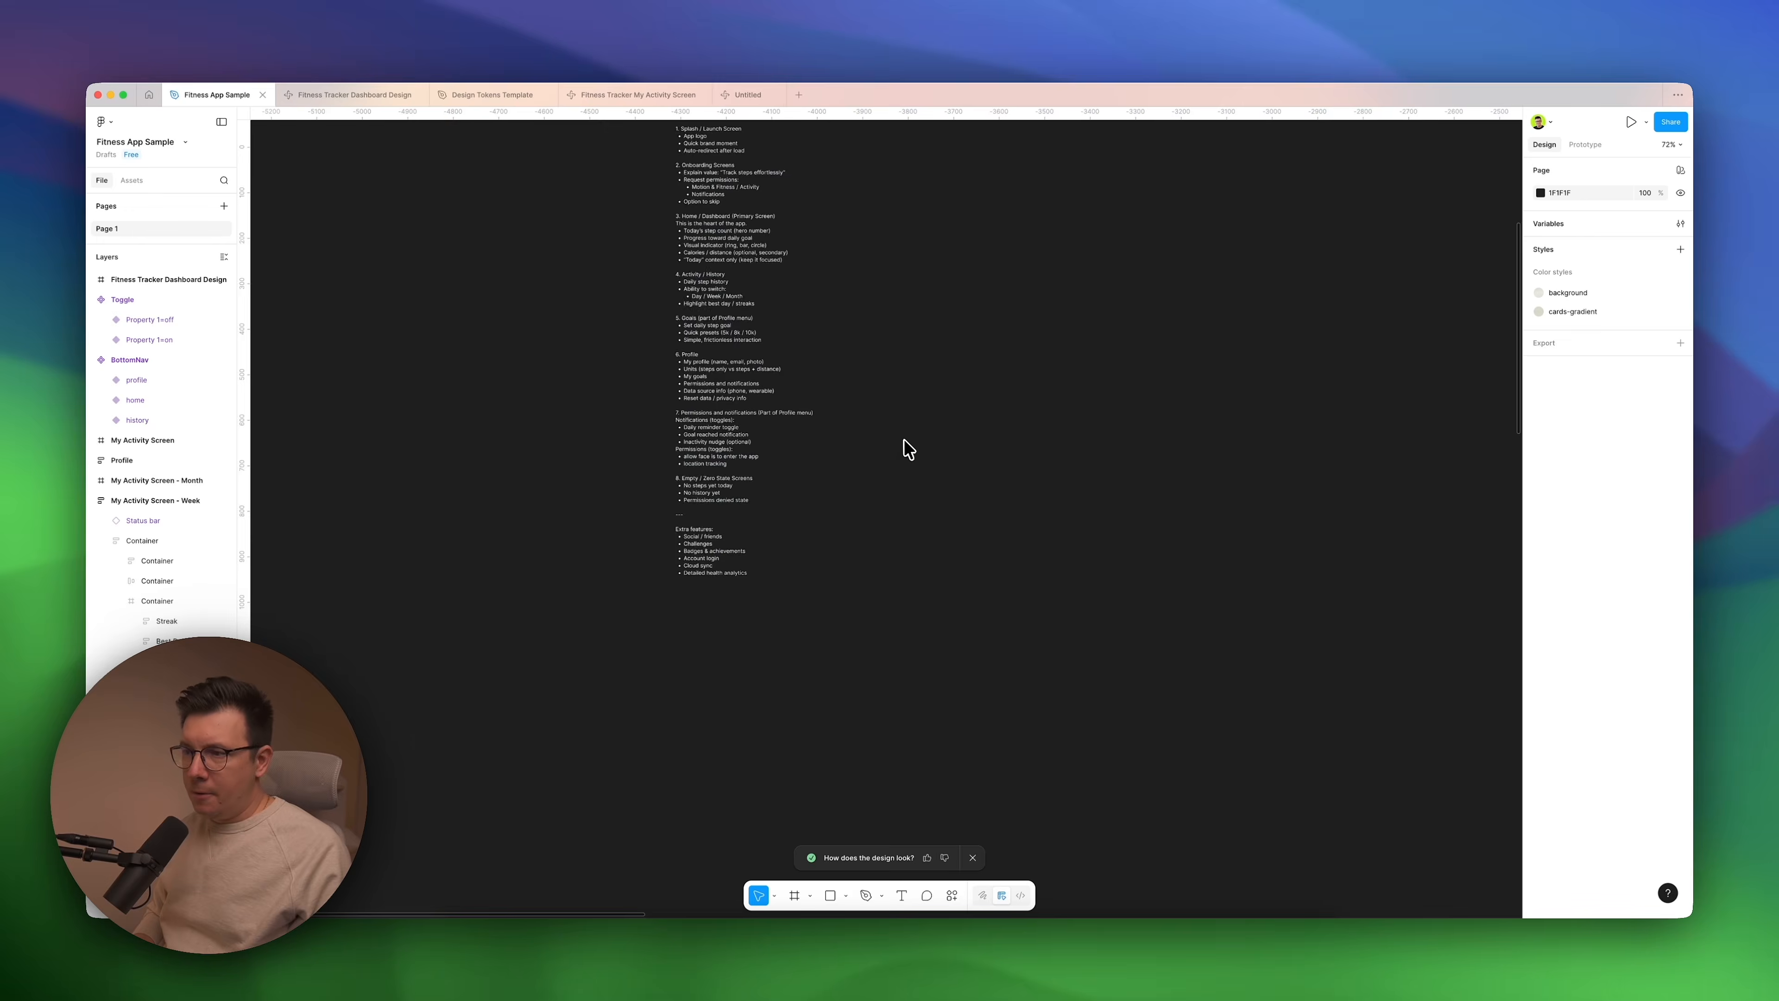
{"action": "scroll", "coordinate": [904, 440], "scroll_direction": "right", "scroll_amount": 20}
{"action": "scroll", "coordinate": [904, 441], "scroll_direction": "right", "scroll_amount": 20}
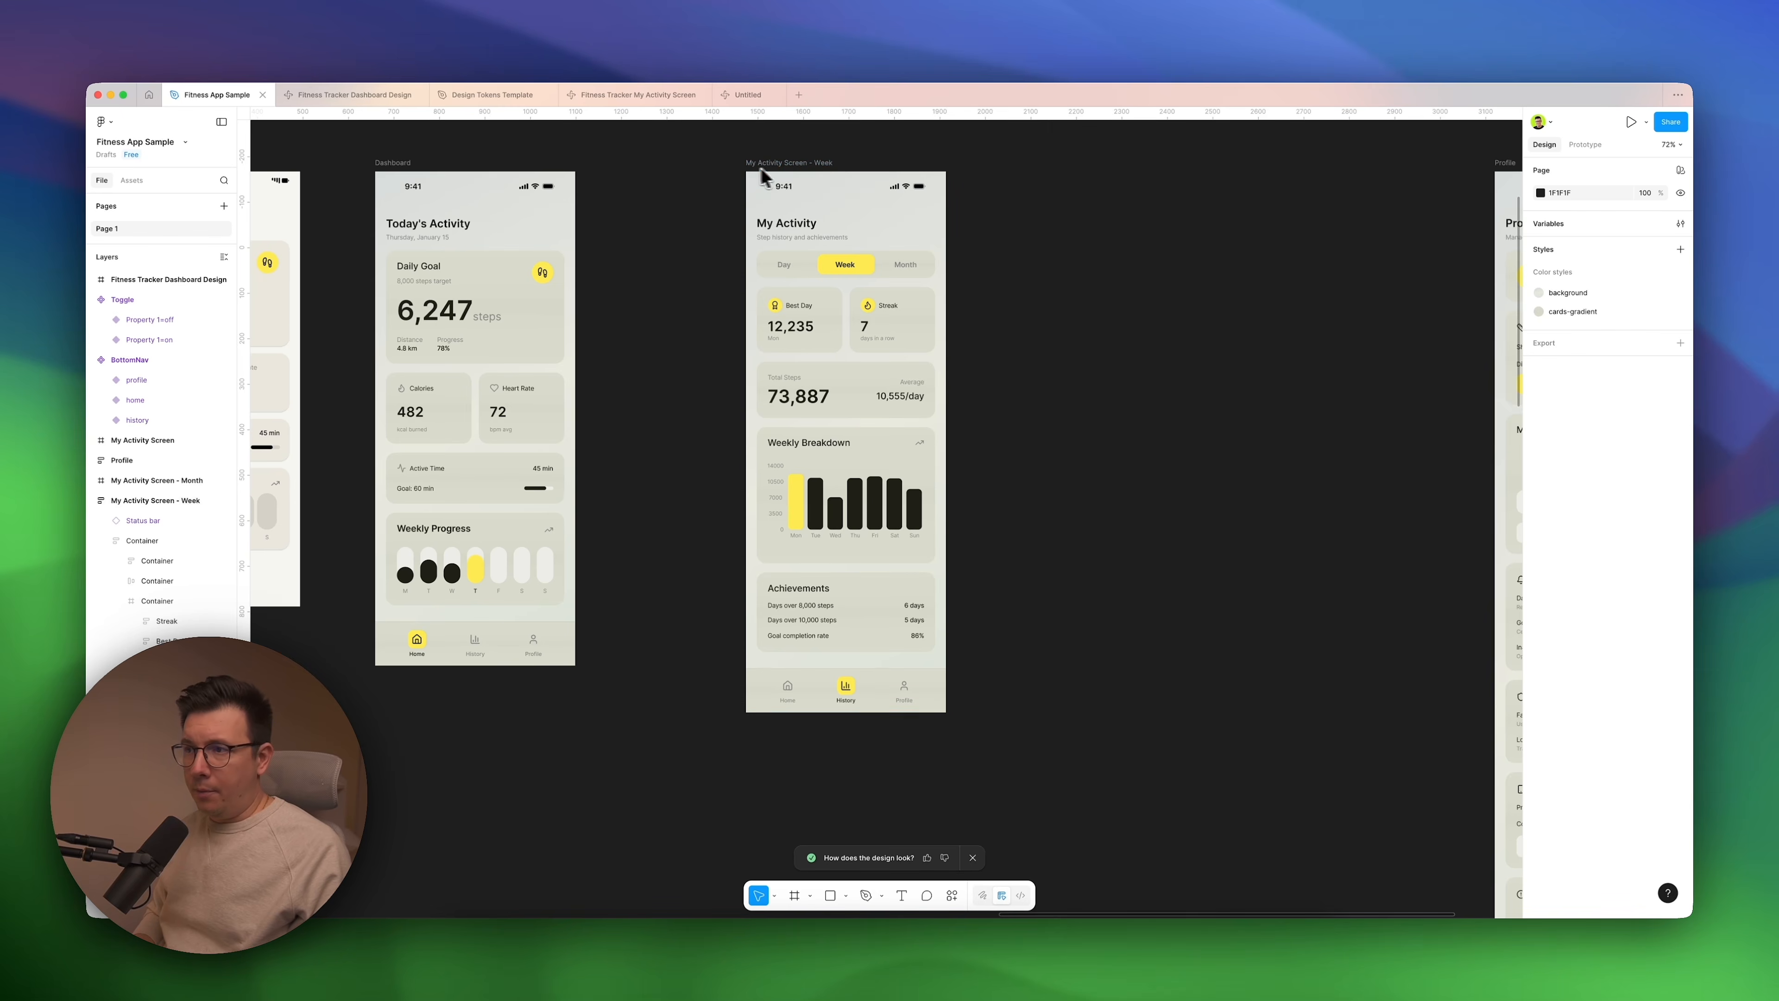
Switch to the Fitness Tracker My Activity Screen file and read the prompt that updates the Profile menu.
{"action": "left_click", "coordinate": [625, 93]}
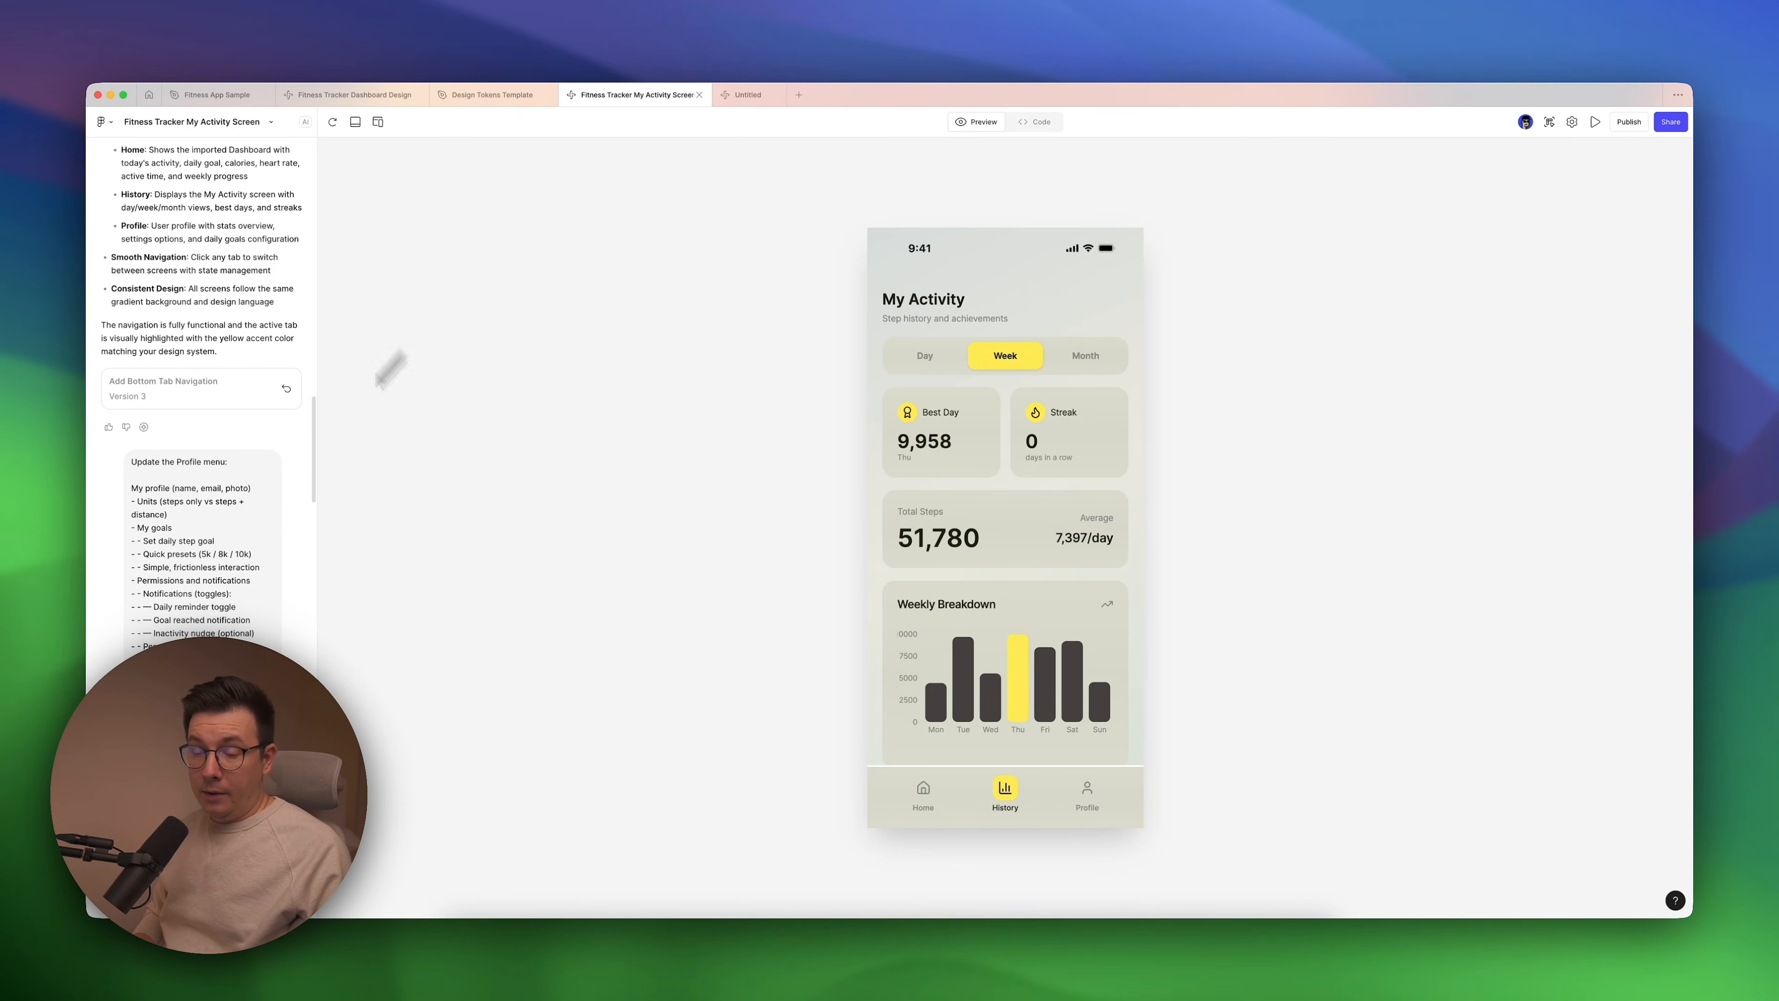
{"action": "scroll", "coordinate": [176, 505], "scroll_direction": "down", "scroll_amount": 4}
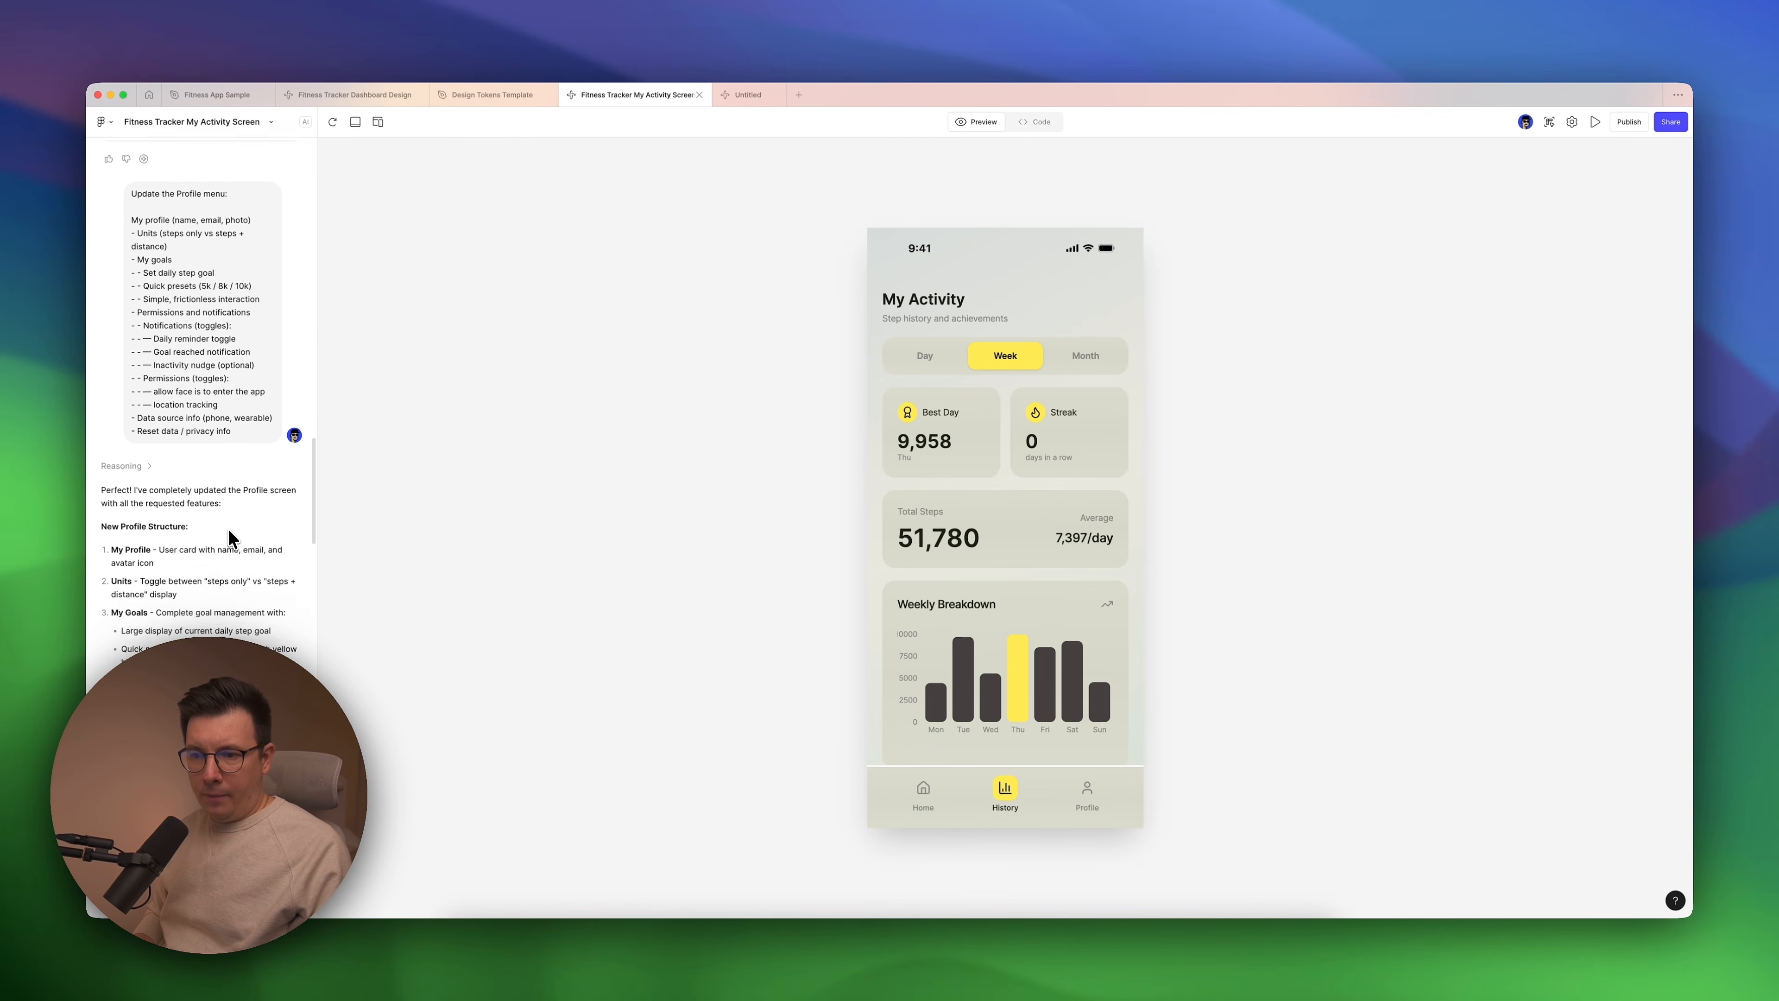
{"action": "scroll", "coordinate": [231, 538], "scroll_direction": "down", "scroll_amount": 5}
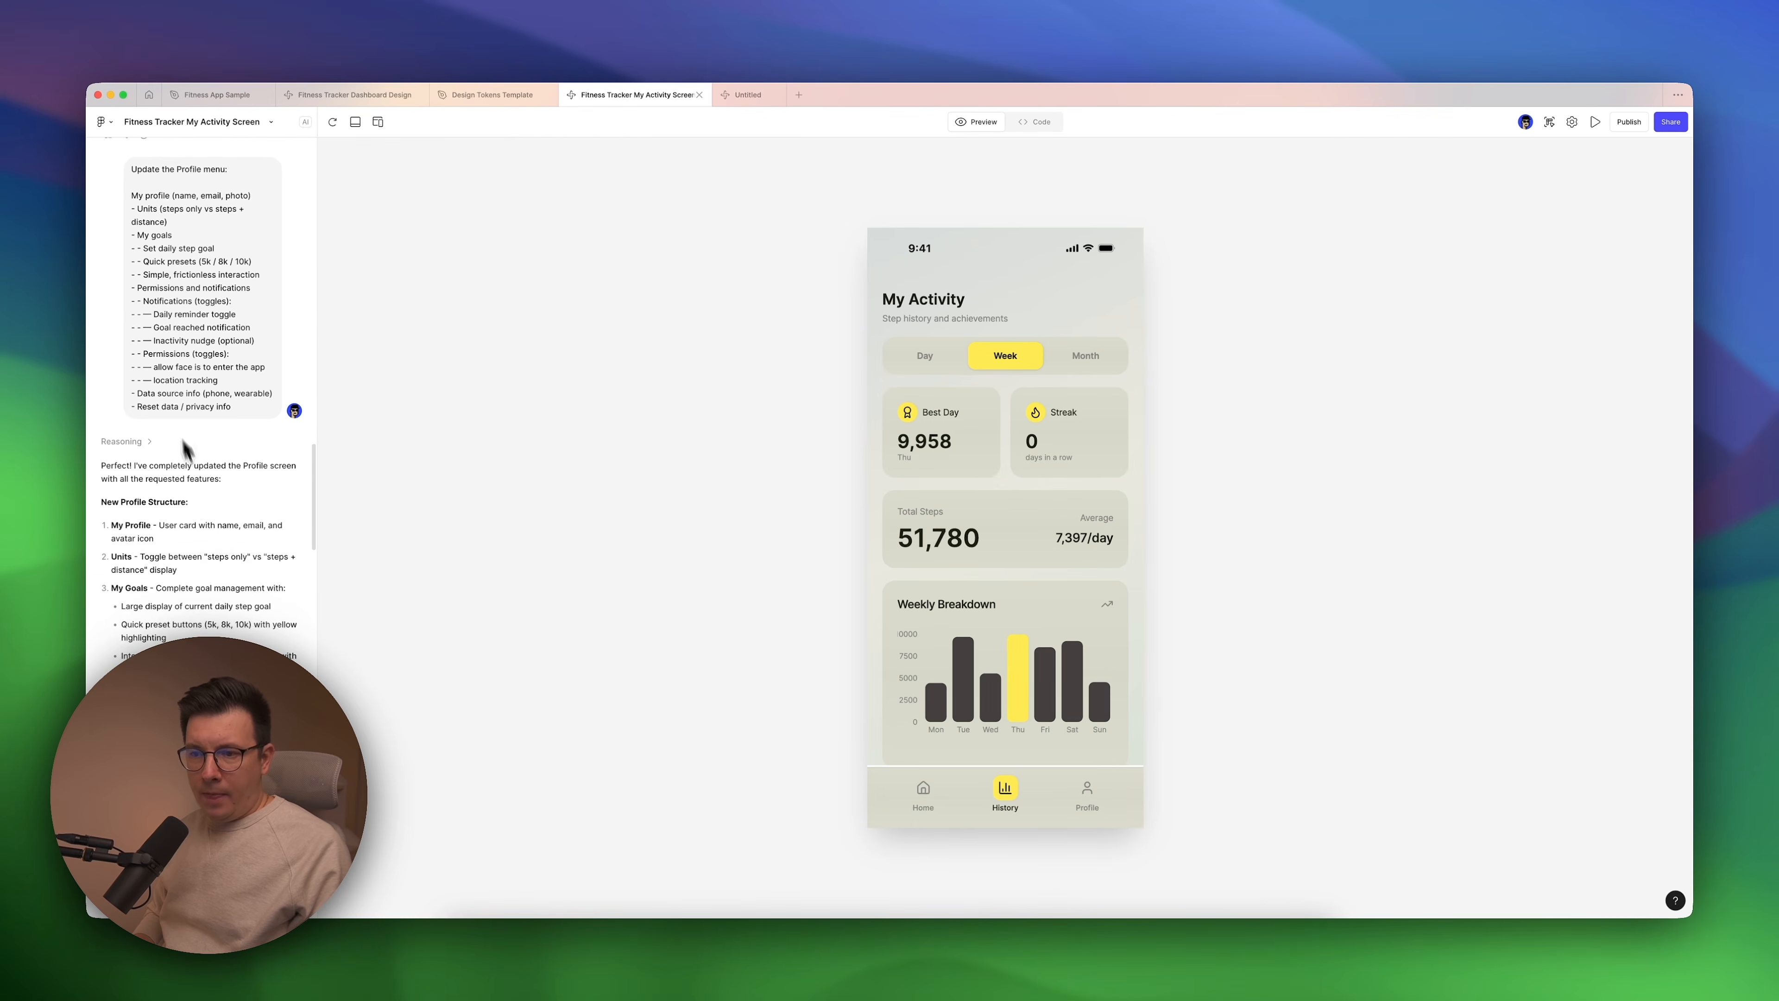
{"action": "scroll", "coordinate": [178, 459], "scroll_direction": "down", "scroll_amount": 1}
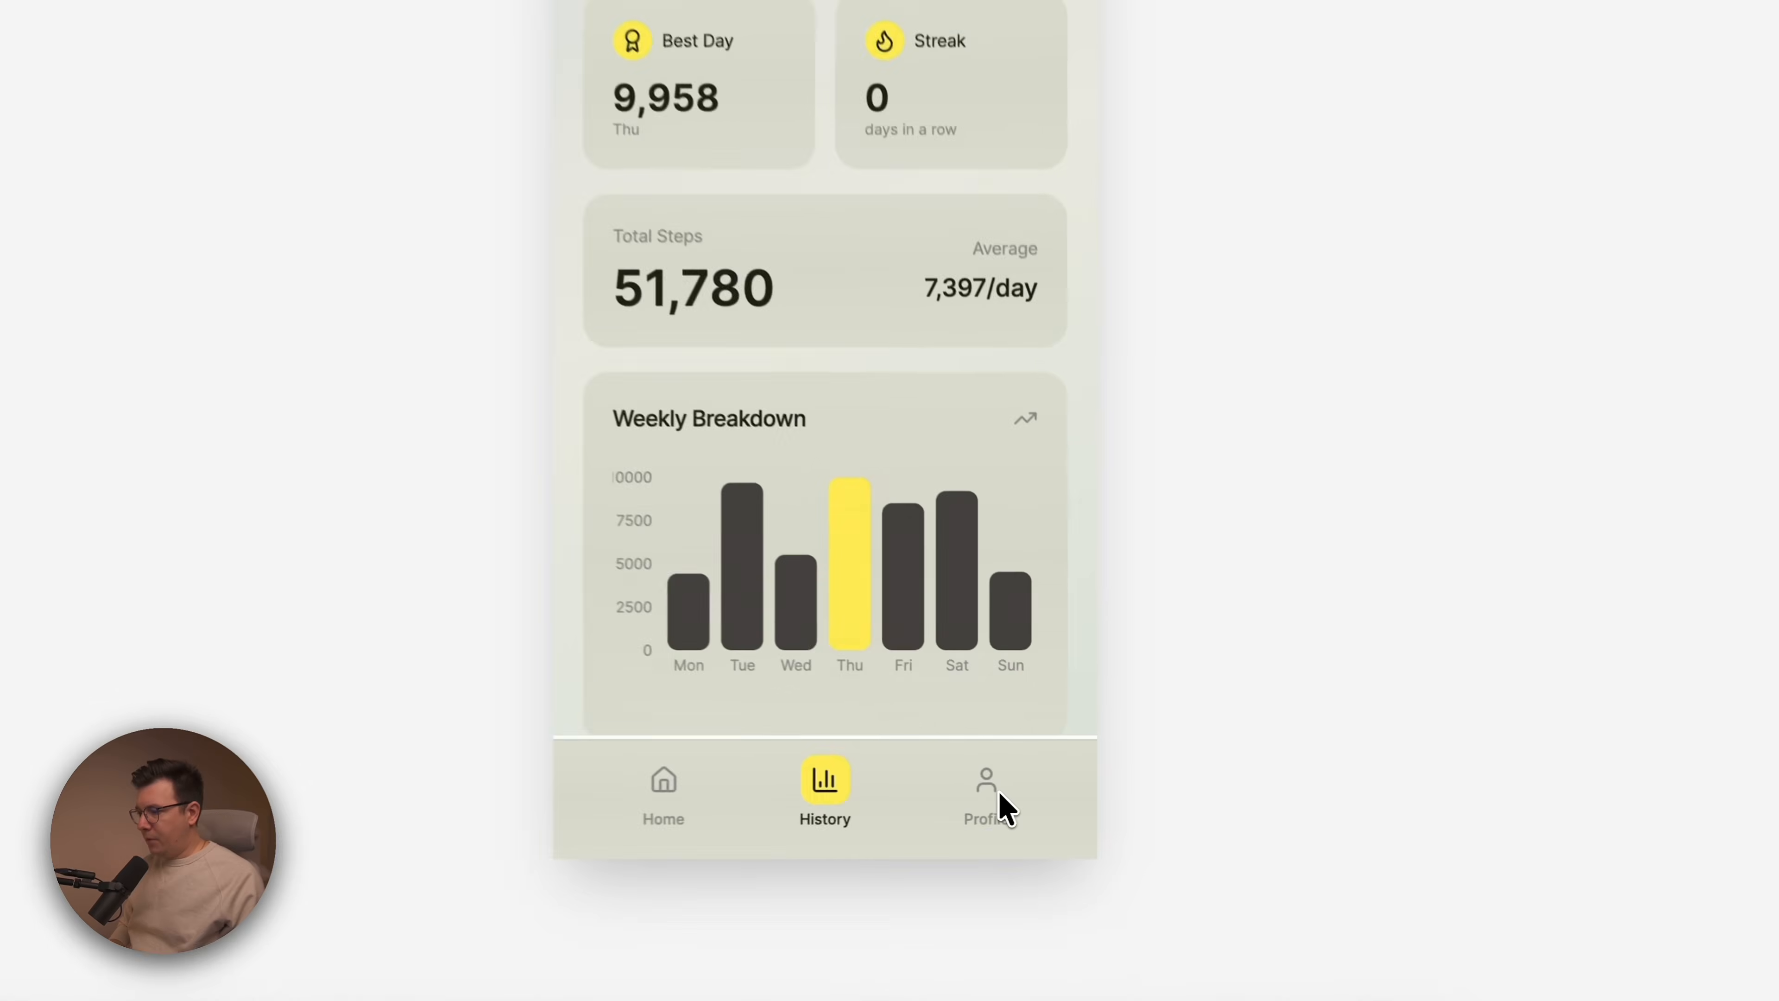
Preview the Profile screen, review its settings cards, and open and cancel the custom goal entry in My Goals.
{"action": "left_click", "coordinate": [1078, 787]}
{"action": "scroll", "coordinate": [997, 478], "scroll_direction": "down", "scroll_amount": 2}
{"action": "scroll", "coordinate": [910, 725], "scroll_direction": "up", "scroll_amount": 2}
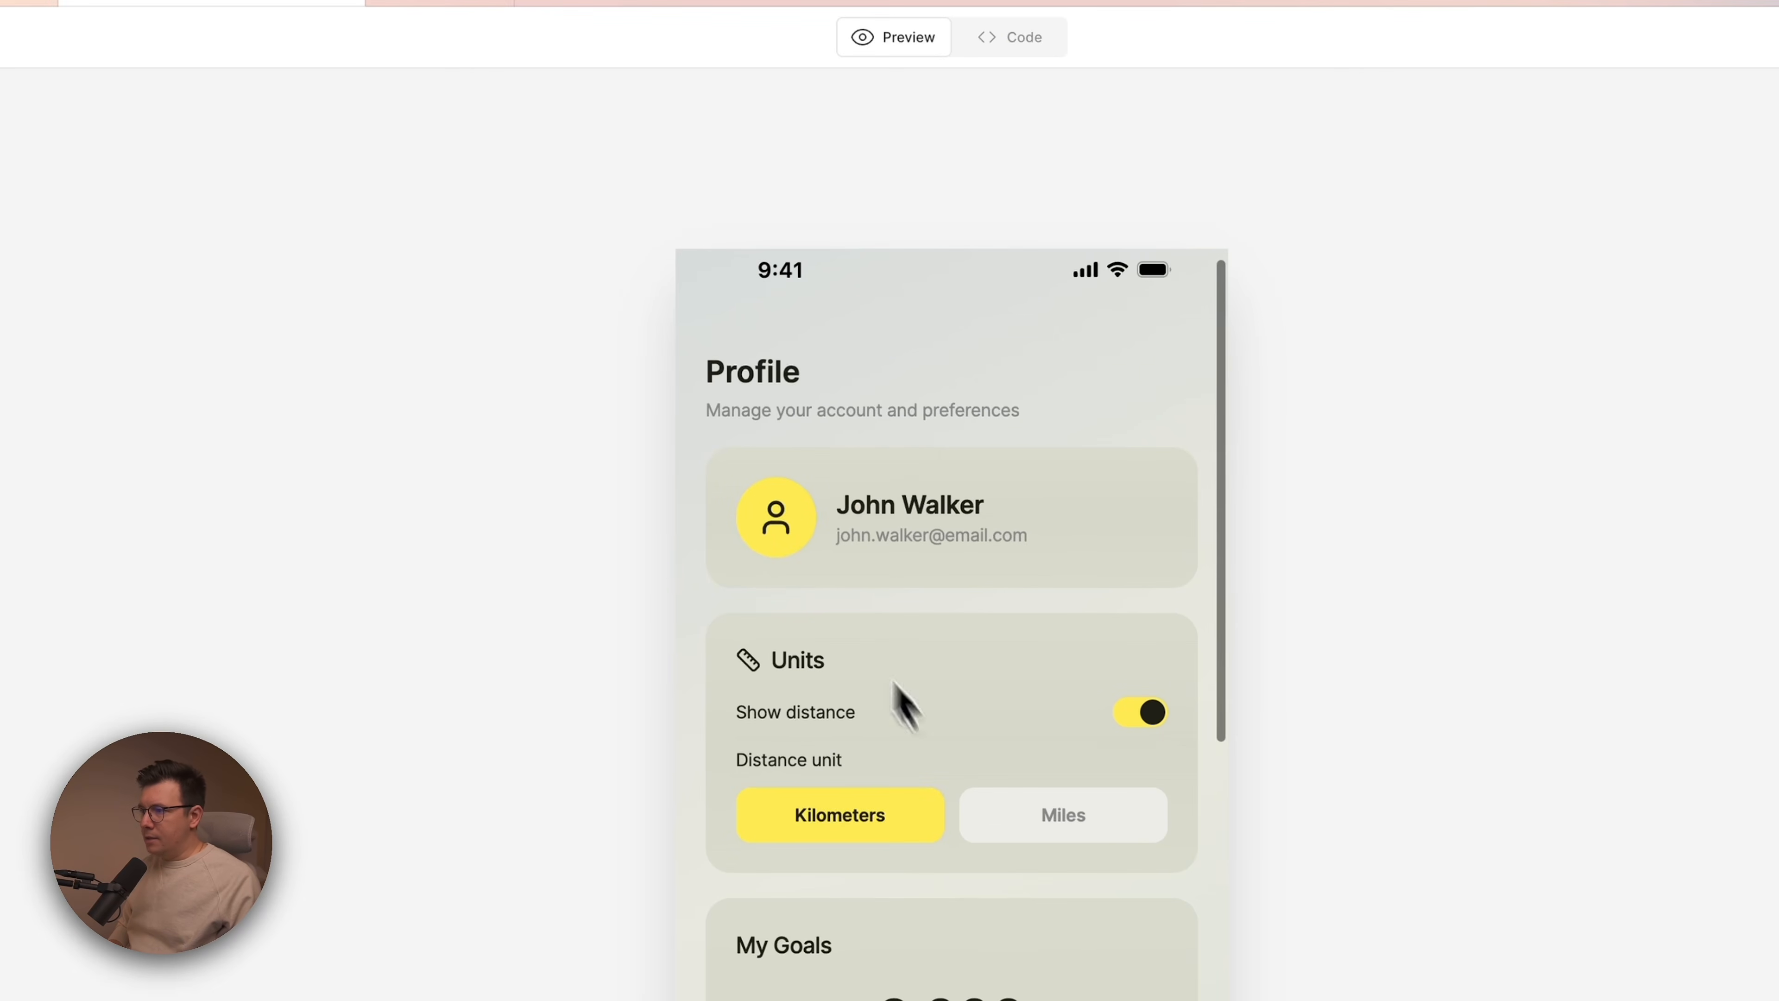
{"action": "scroll", "coordinate": [925, 721], "scroll_direction": "down", "scroll_amount": 6}
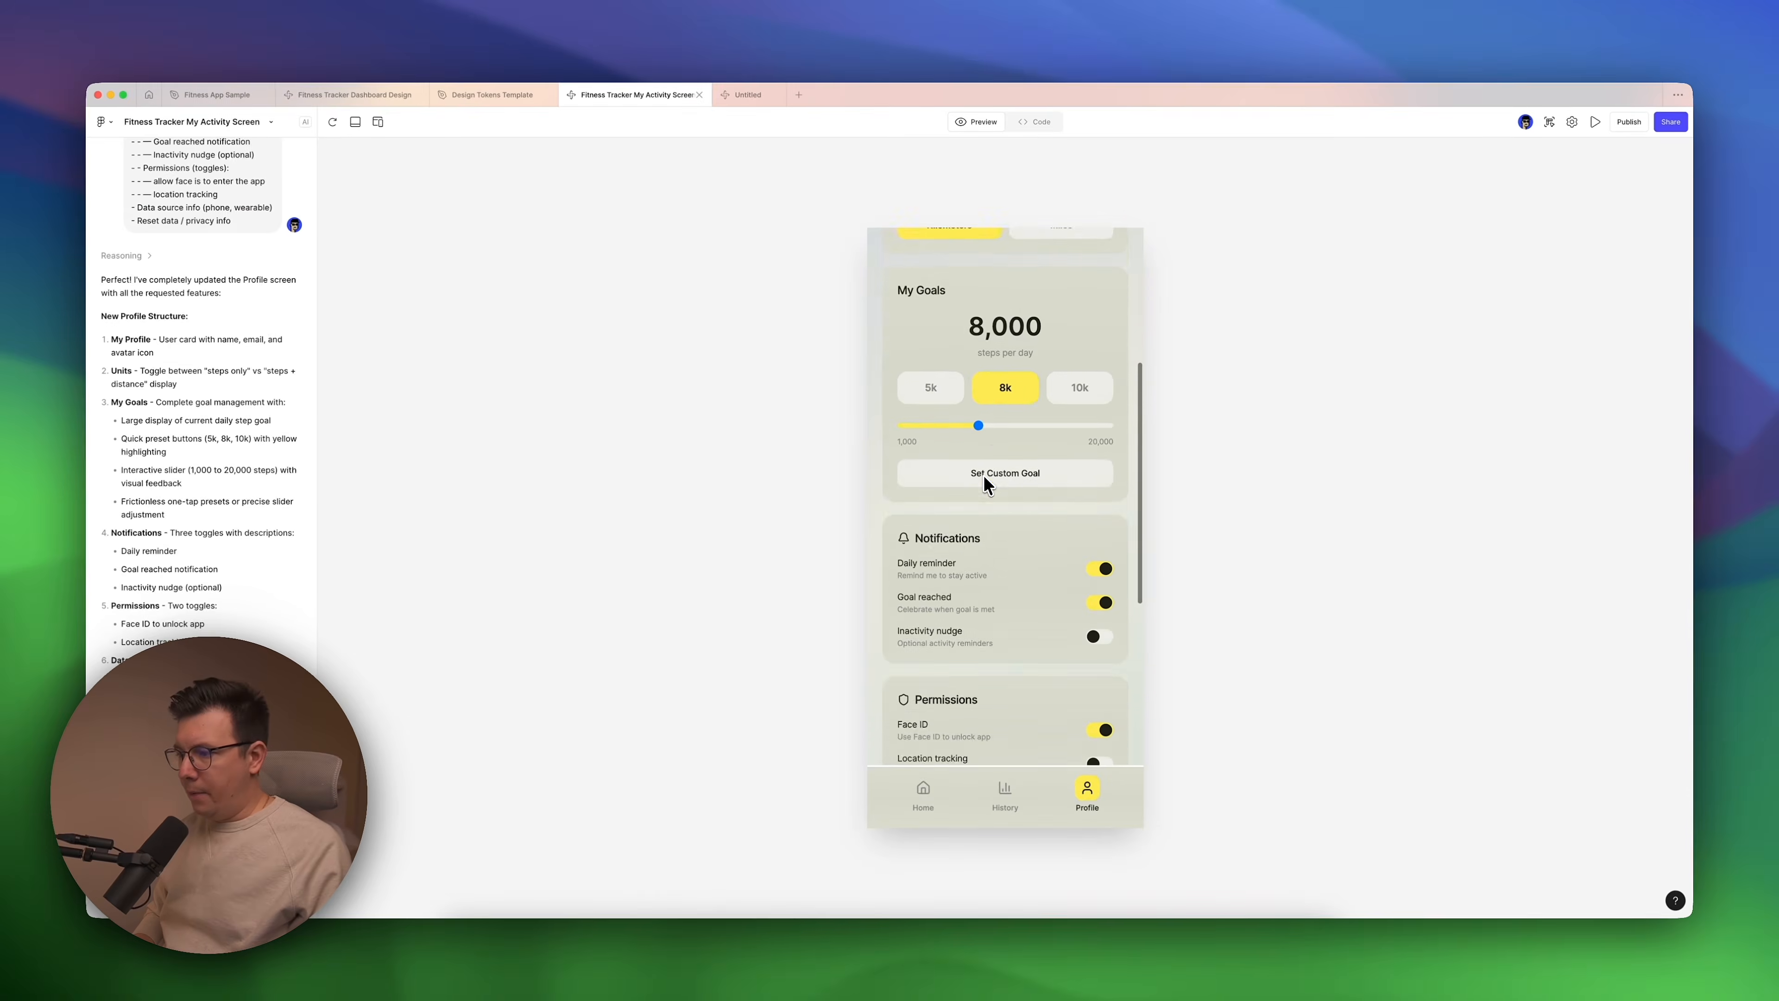
{"action": "scroll", "coordinate": [983, 474], "scroll_direction": "down", "scroll_amount": 5}
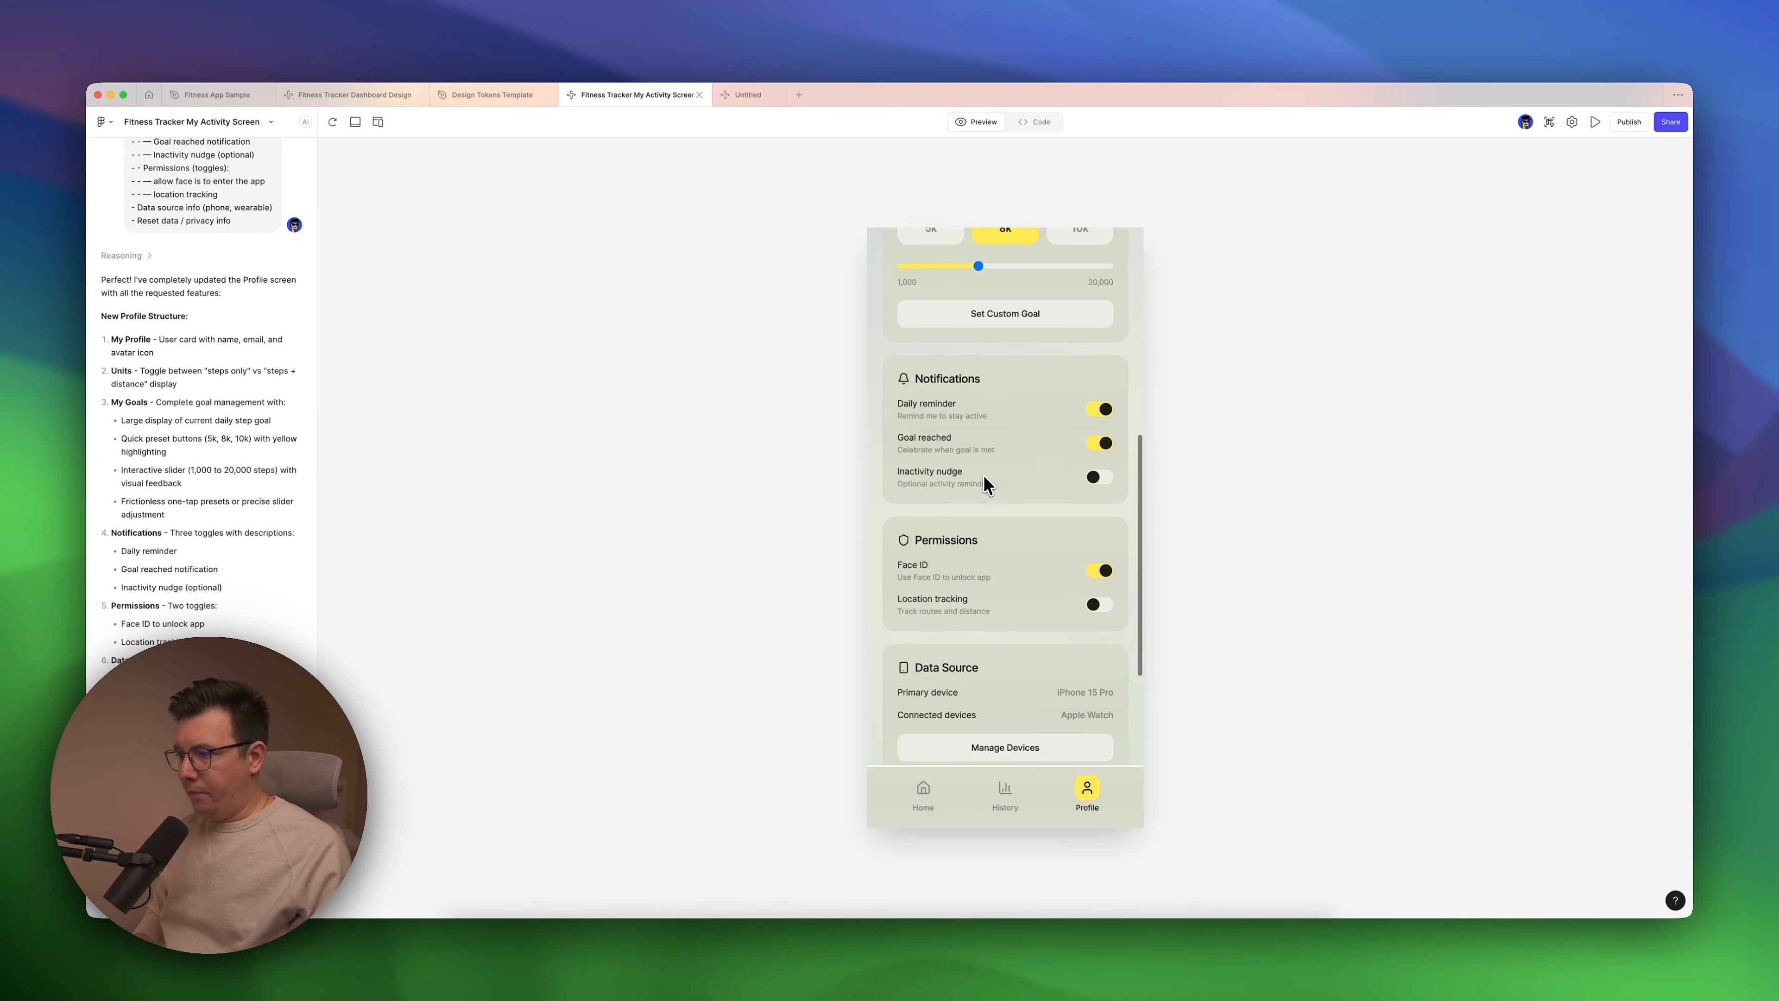
{"action": "scroll", "coordinate": [982, 474], "scroll_direction": "up", "scroll_amount": 5}
{"action": "scroll", "coordinate": [983, 477], "scroll_direction": "up", "scroll_amount": 2}
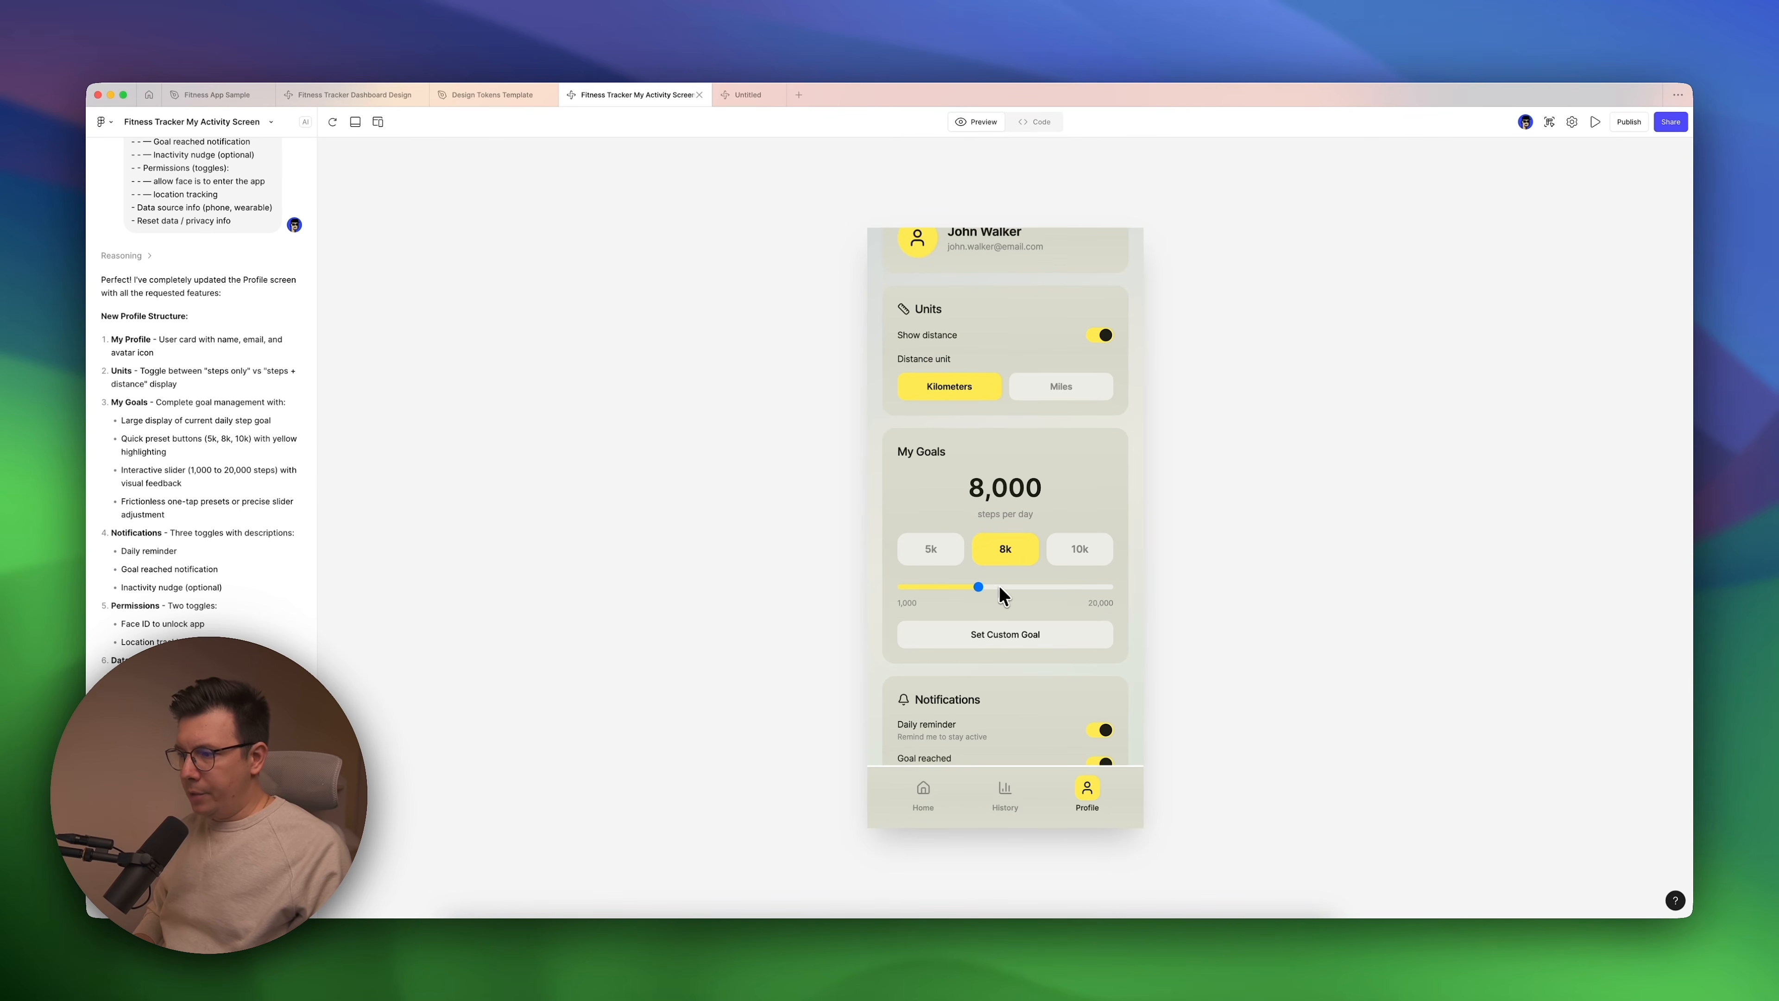
{"action": "left_click", "coordinate": [1015, 623]}
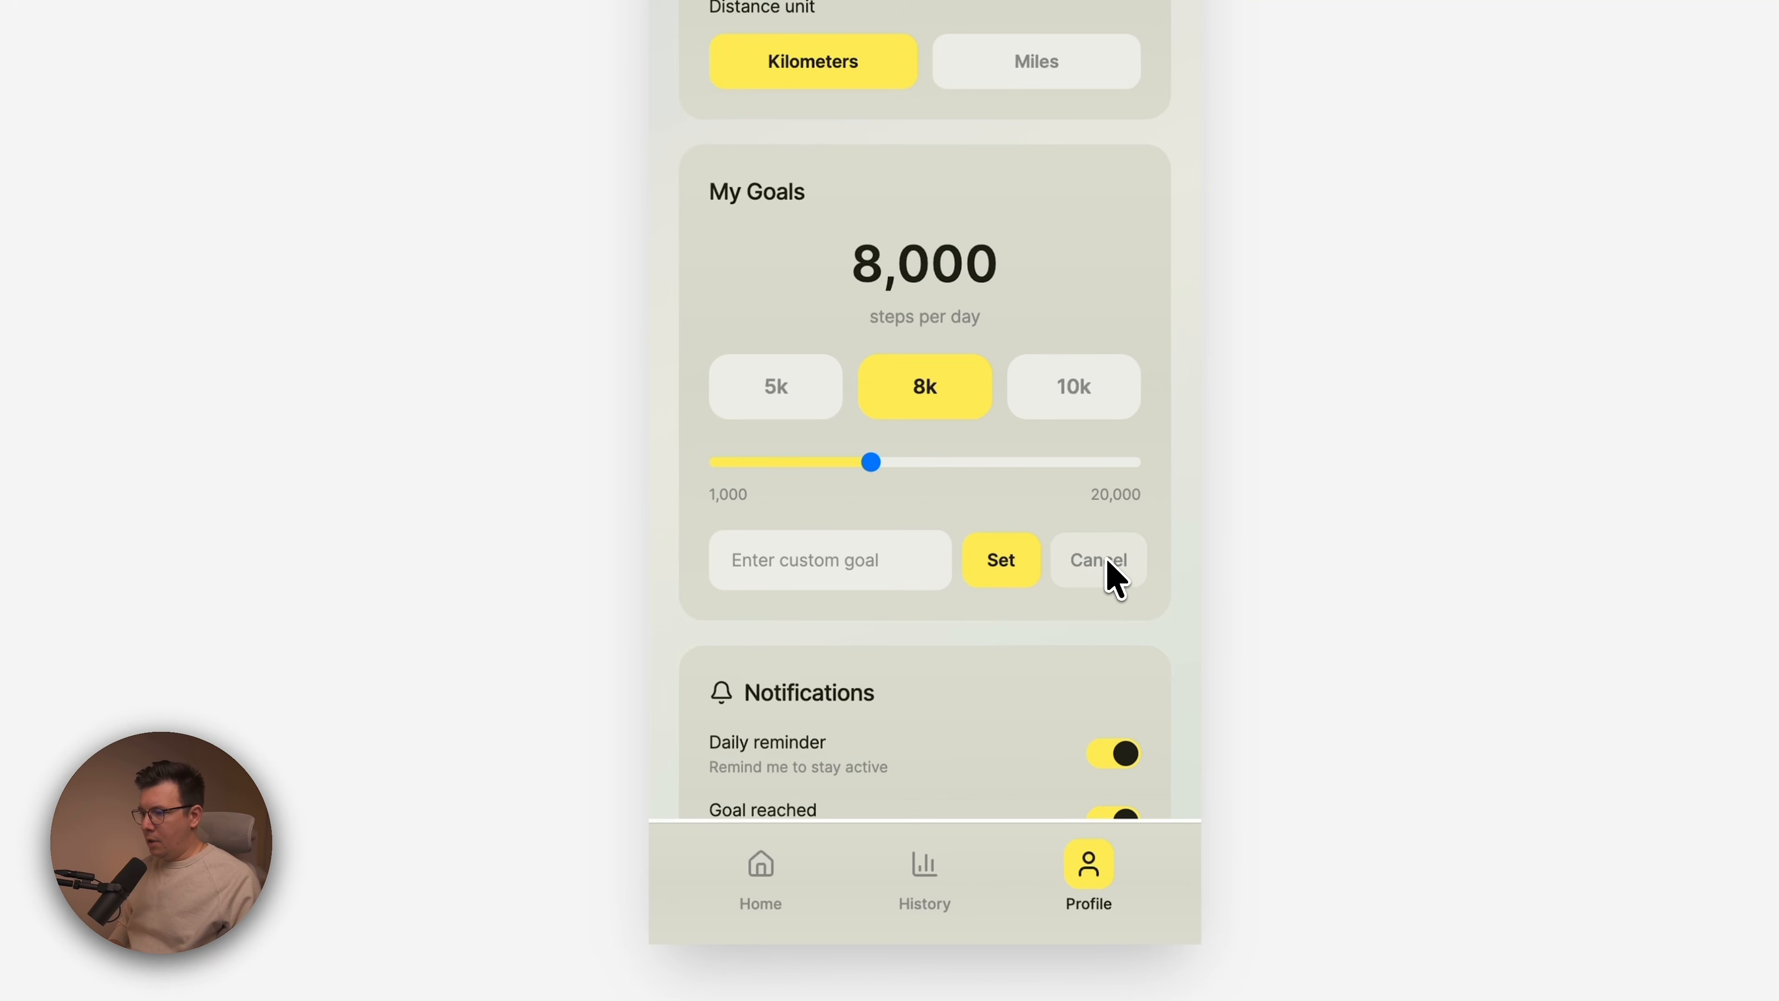
{"action": "left_click", "coordinate": [1098, 560]}
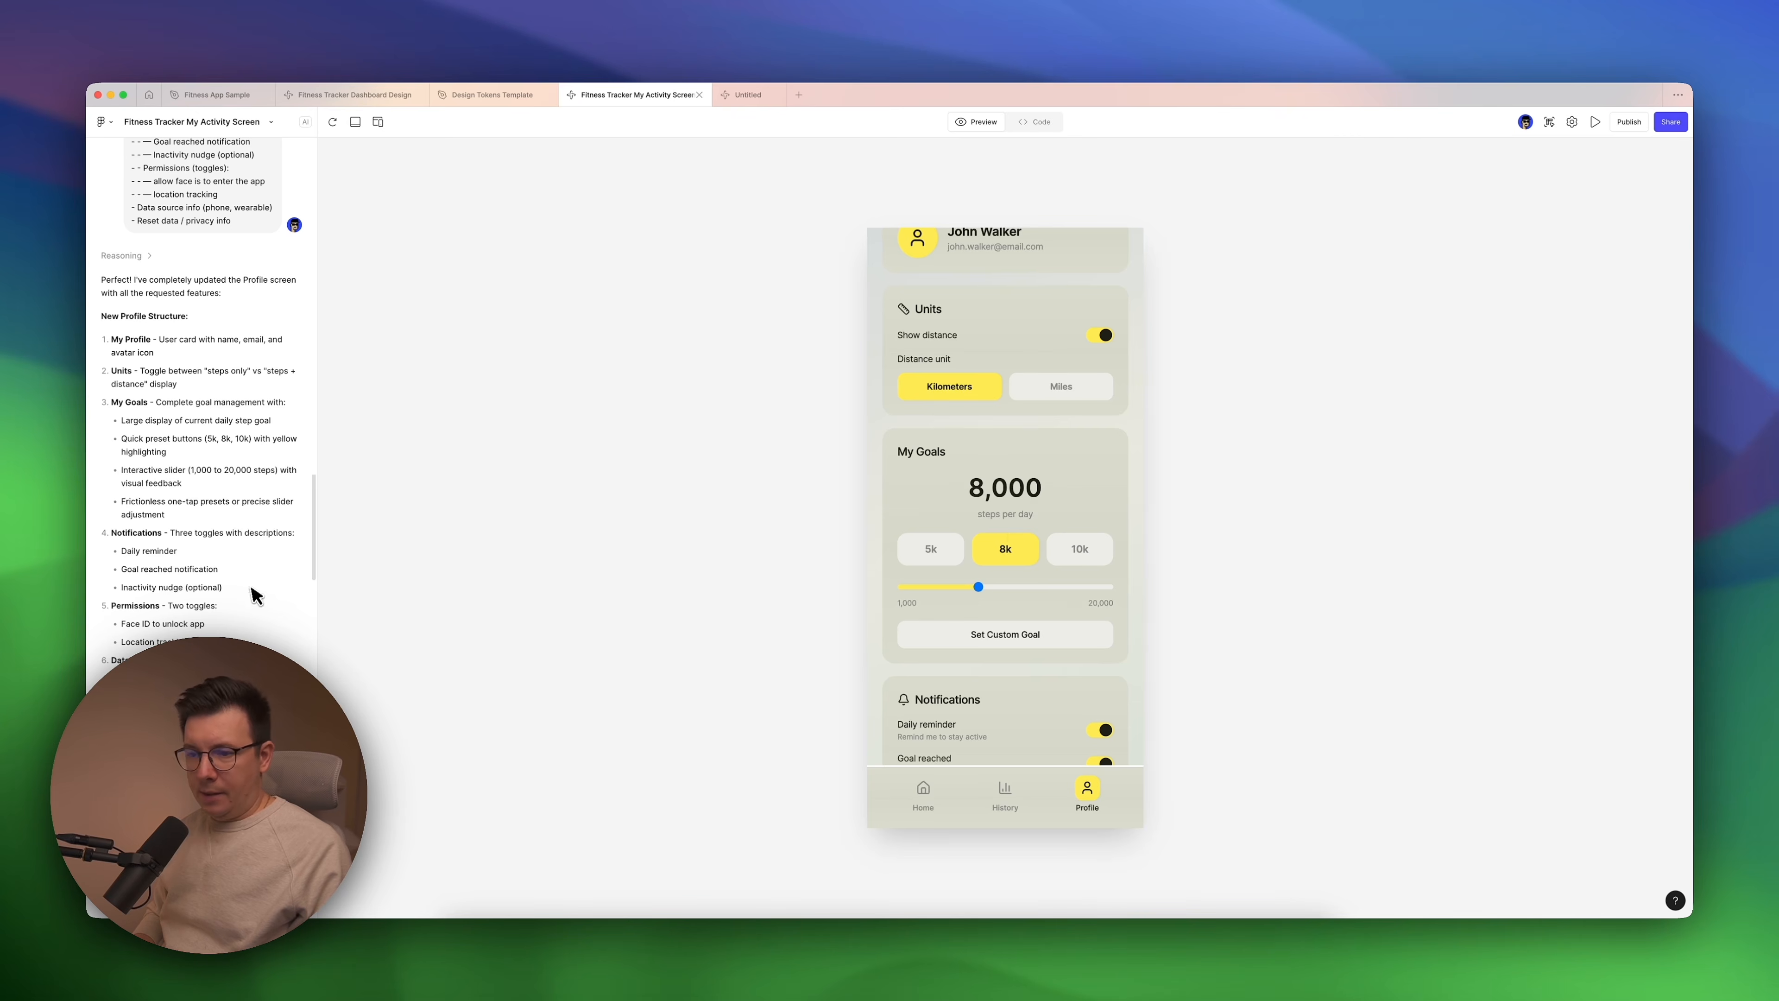
Read the chat's follow-up prompt and response on the km/miles switcher and custom goal for the Profile screen.
{"action": "scroll", "coordinate": [244, 590], "scroll_direction": "down", "scroll_amount": 5}
{"action": "scroll", "coordinate": [243, 589], "scroll_direction": "down", "scroll_amount": 5}
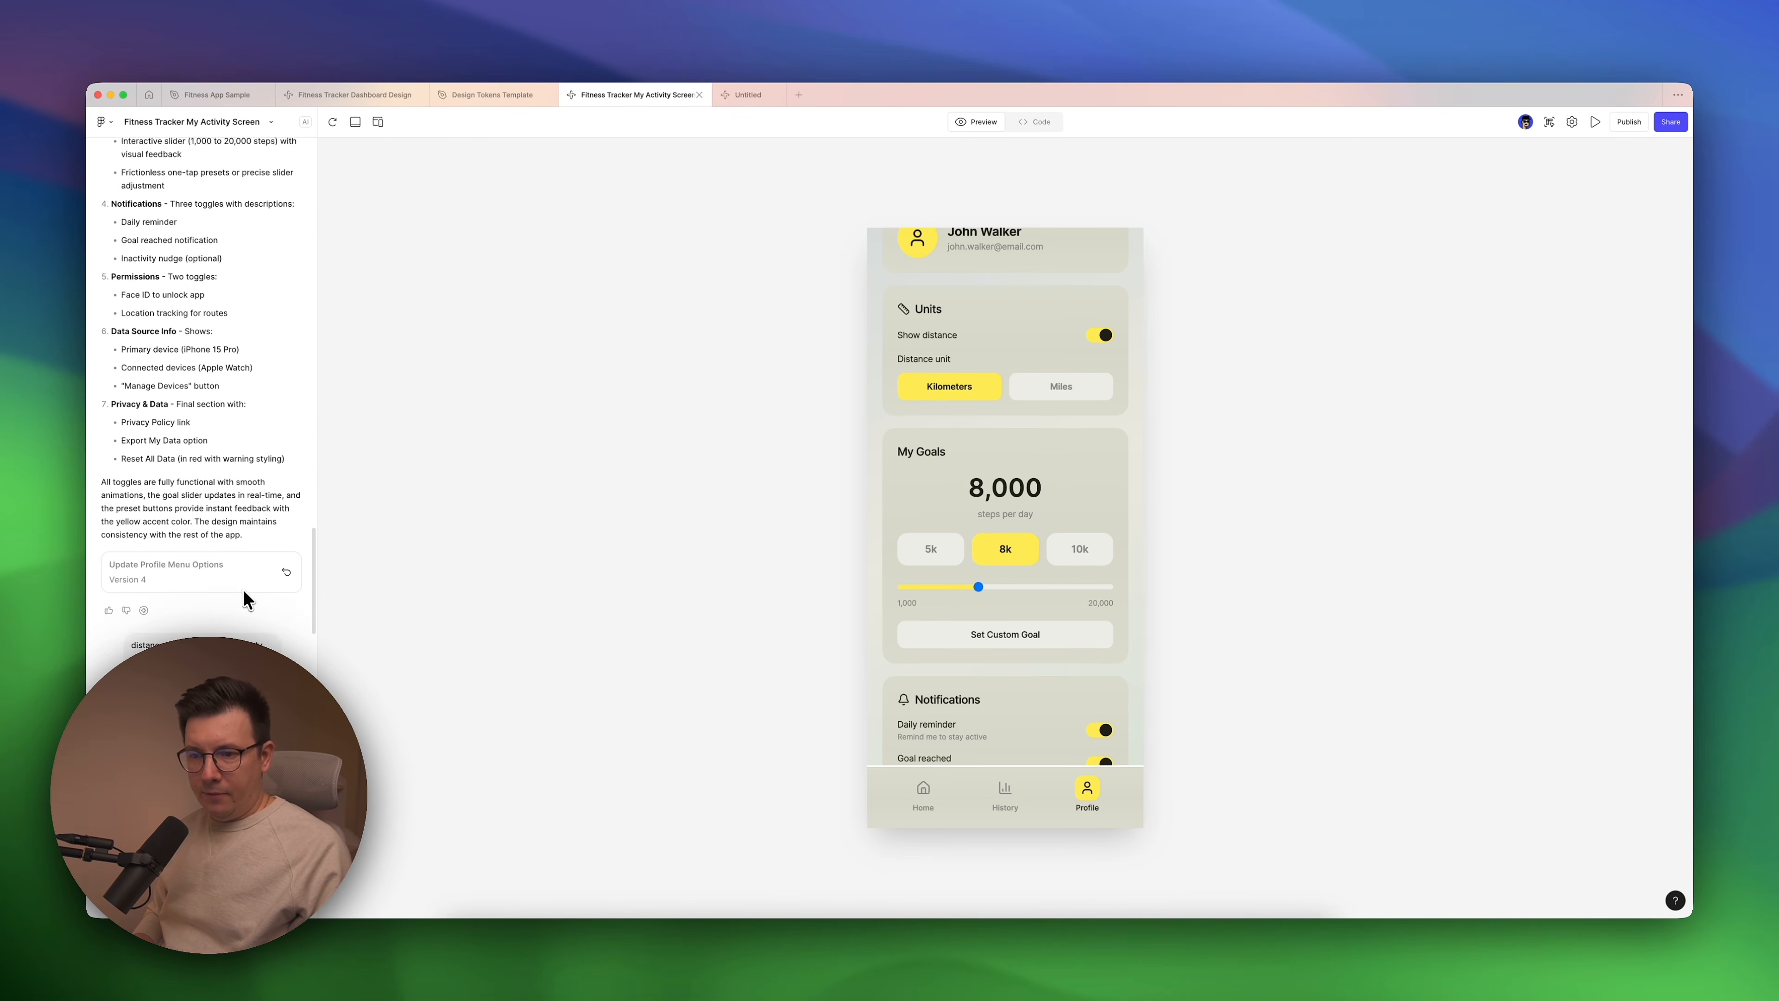
{"action": "scroll", "coordinate": [338, 620], "scroll_direction": "down", "scroll_amount": 2}
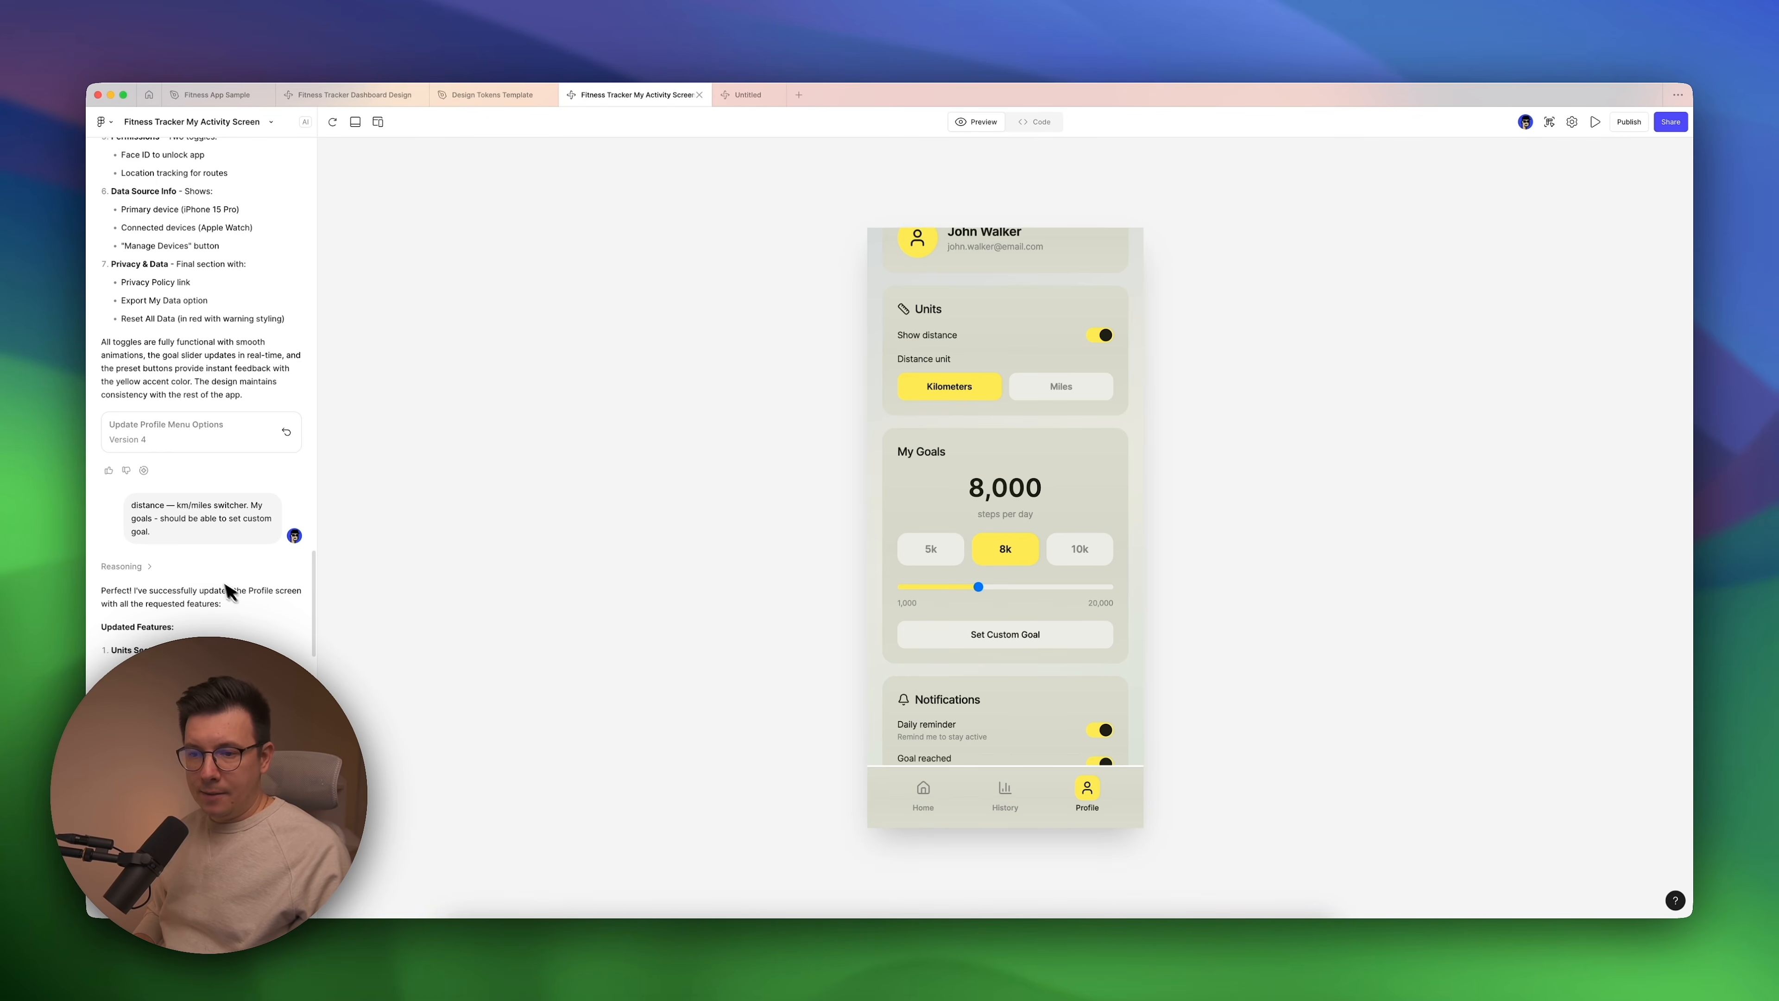
{"action": "scroll", "coordinate": [198, 396], "scroll_direction": "up", "scroll_amount": 1}
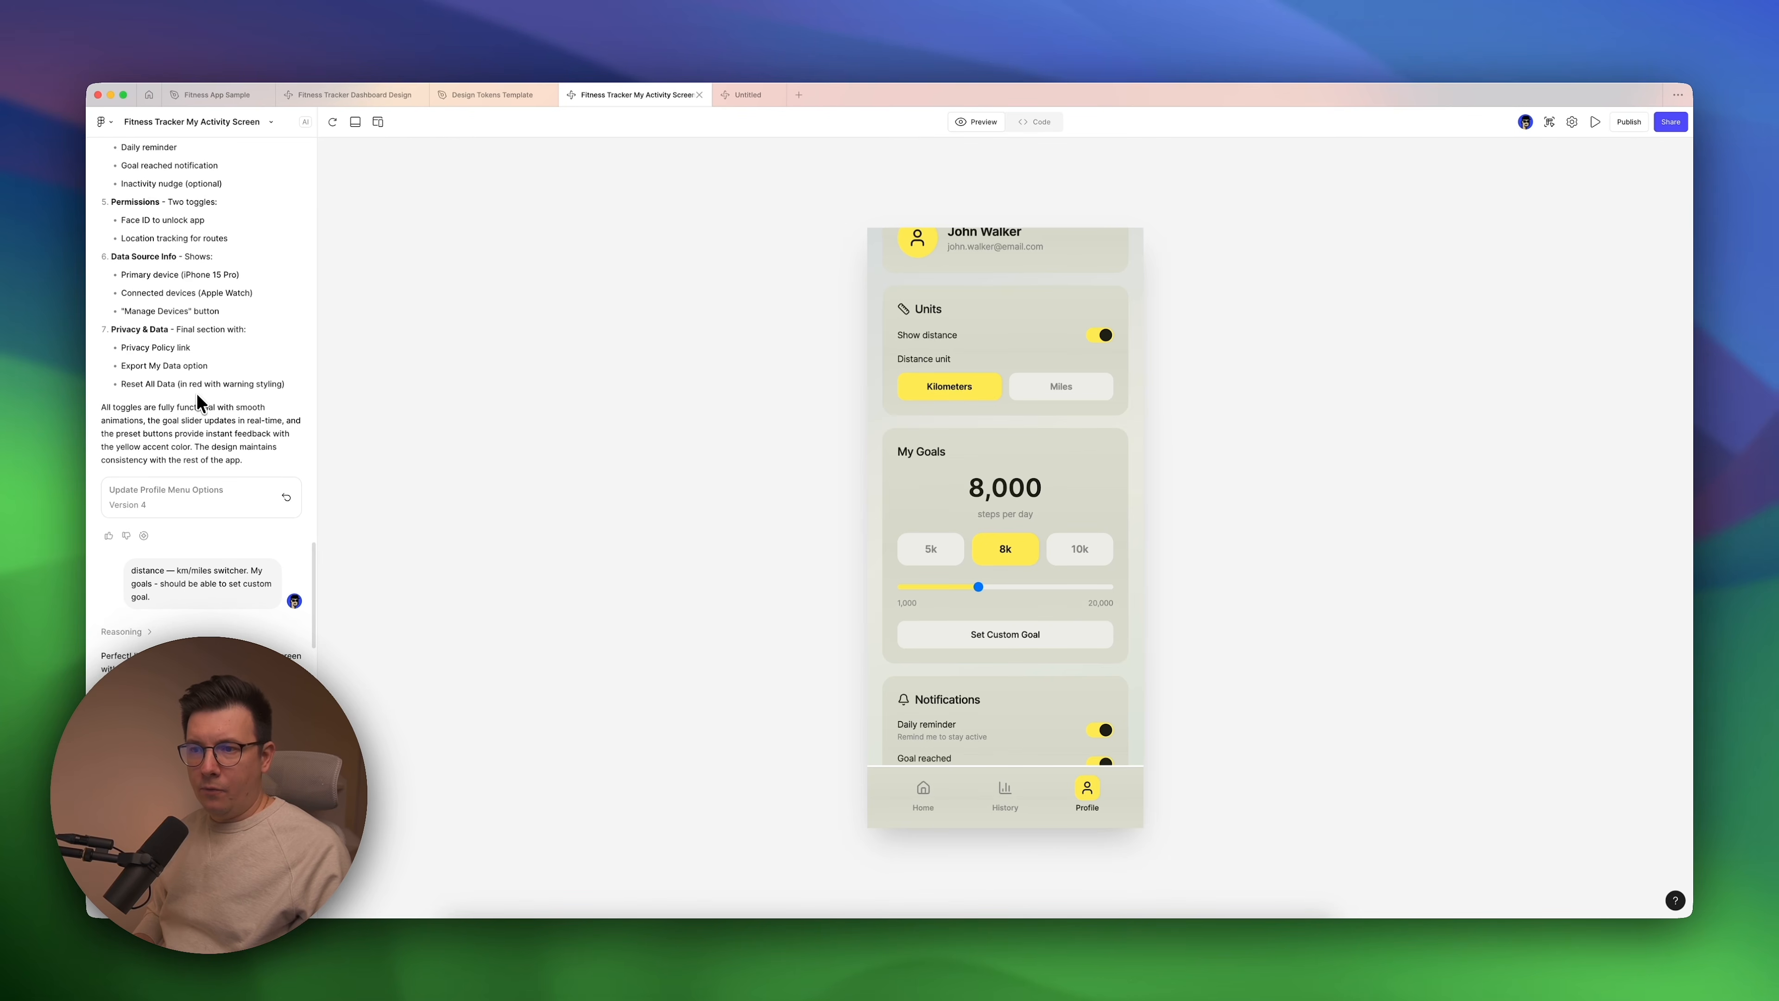
{"action": "scroll", "coordinate": [200, 308], "scroll_direction": "down", "scroll_amount": 5}
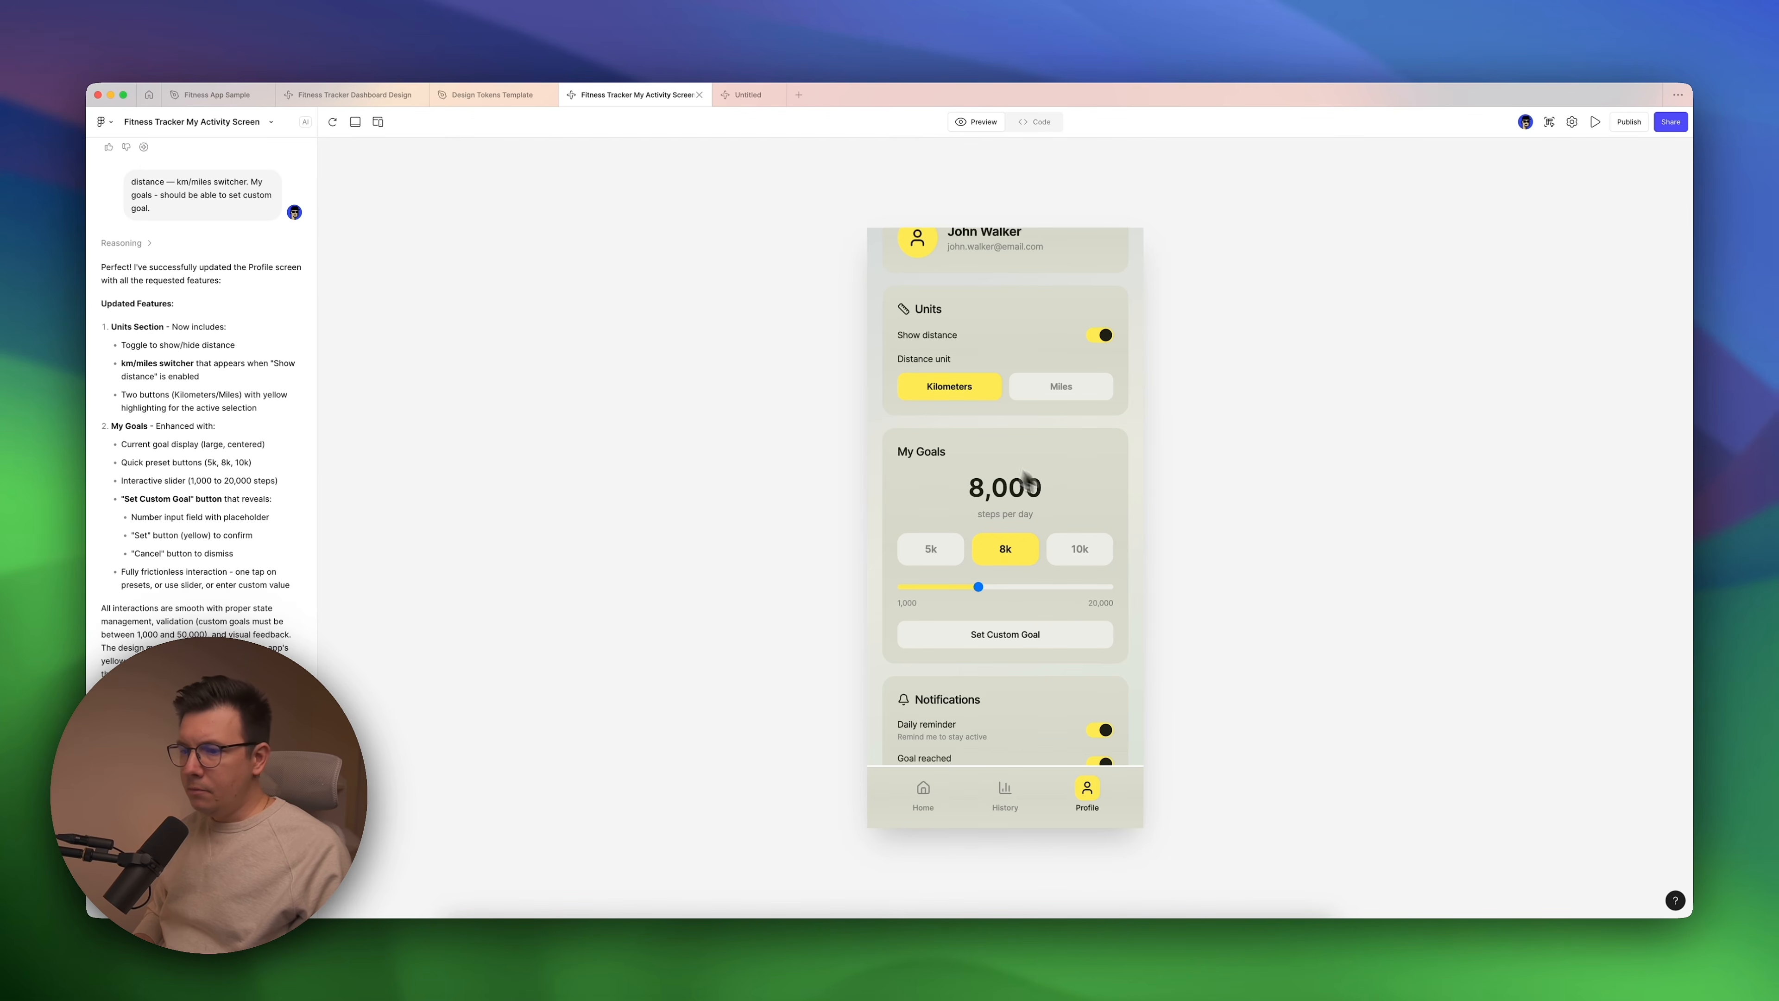
{"action": "scroll", "coordinate": [1013, 337], "scroll_direction": "up", "scroll_amount": 1}
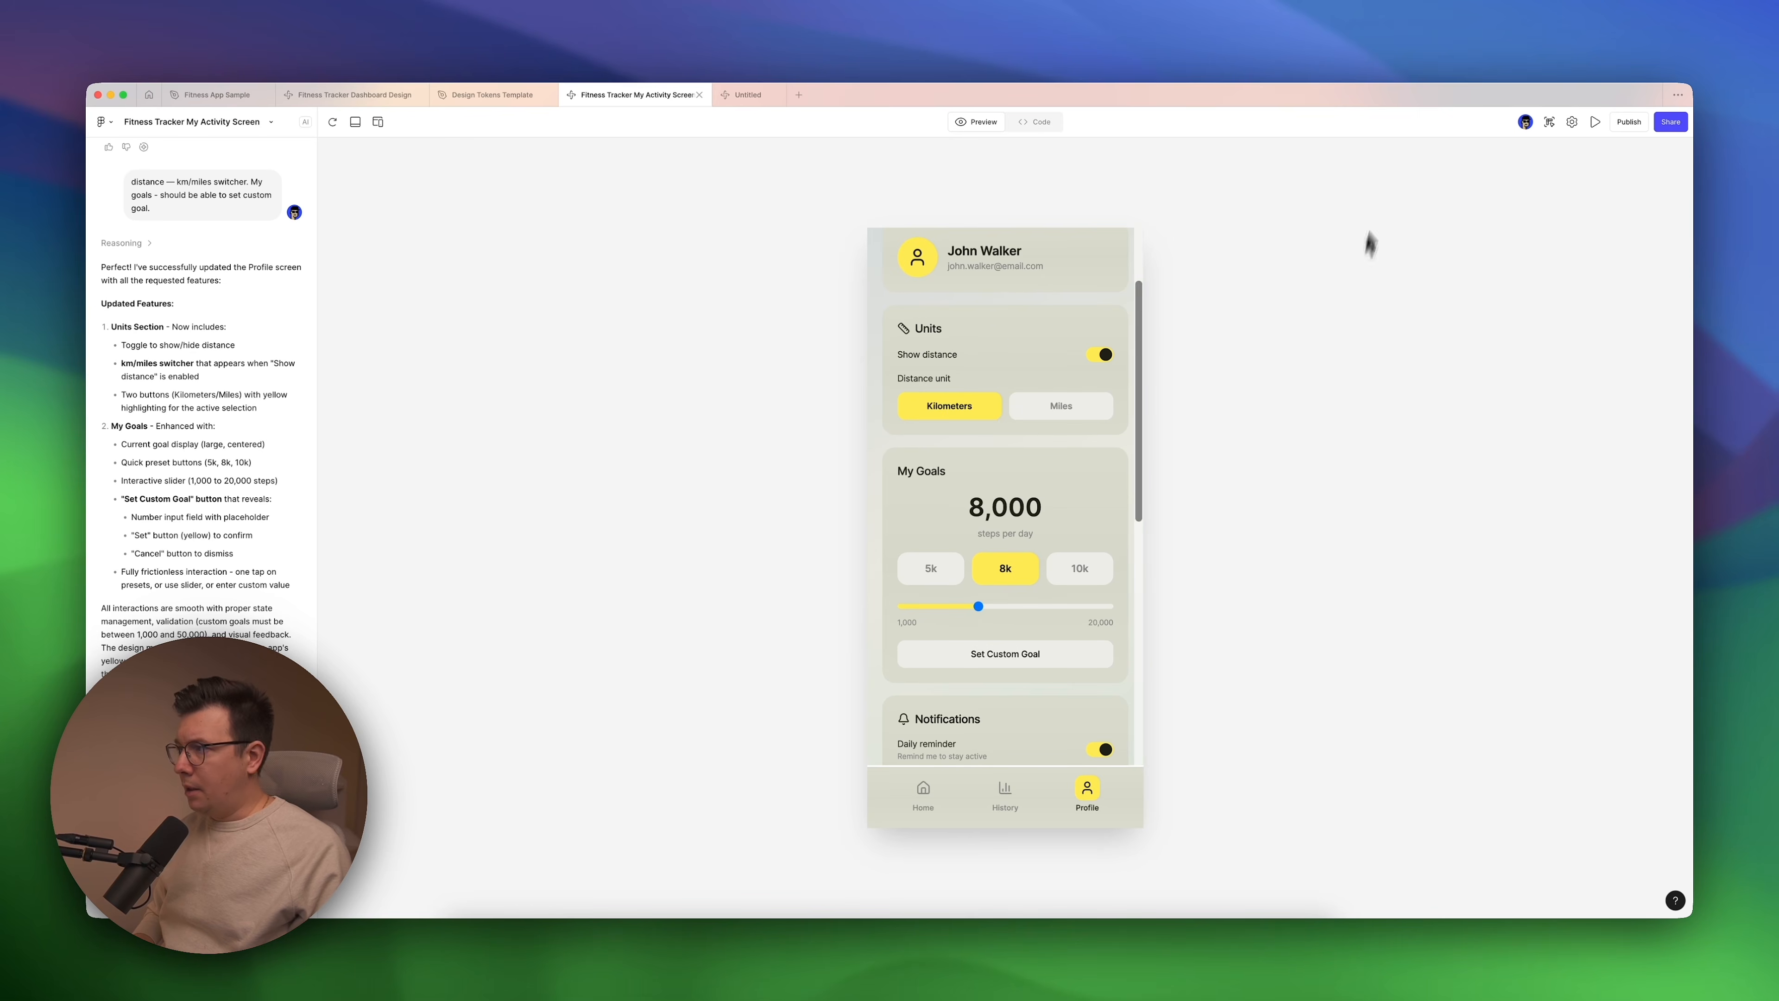
Return to Fitness App Sample and move the Profile frame closer to the My Activity Screen - Week frame.
{"action": "mouse_move", "coordinate": [299, 112]}
{"action": "left_click", "coordinate": [217, 95]}
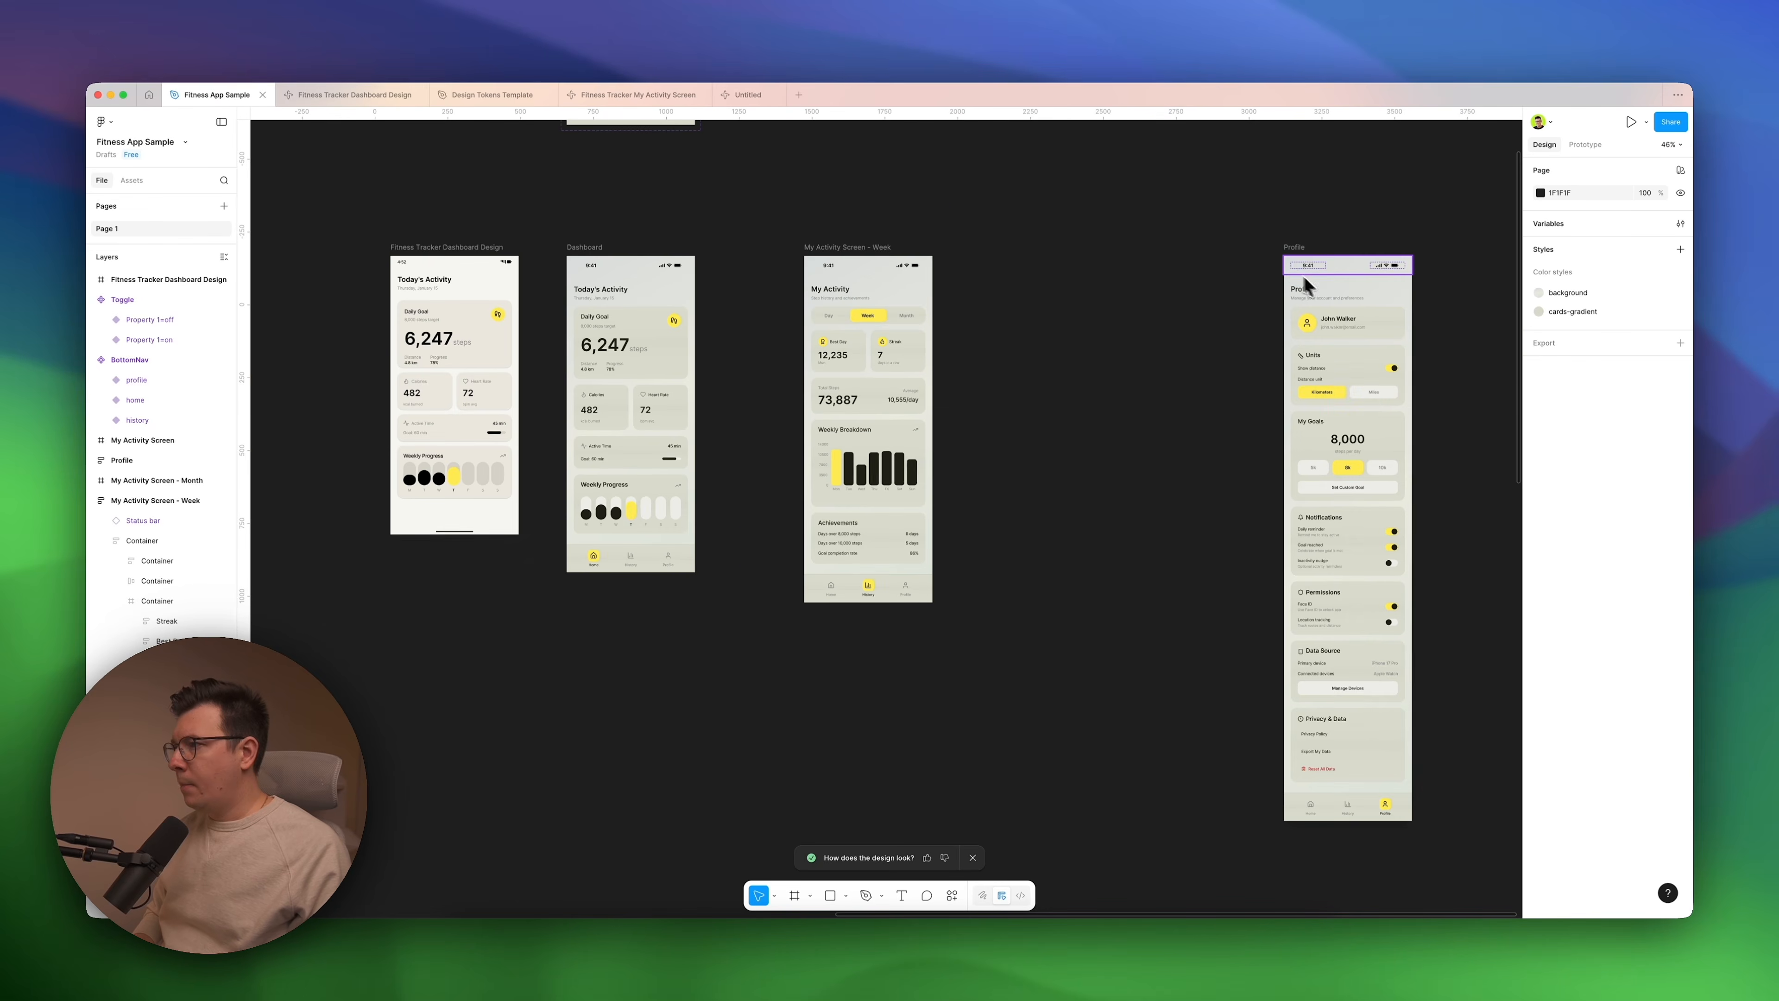
{"action": "left_click_drag", "start_coordinate": [1294, 249], "coordinate": [1031, 251]}
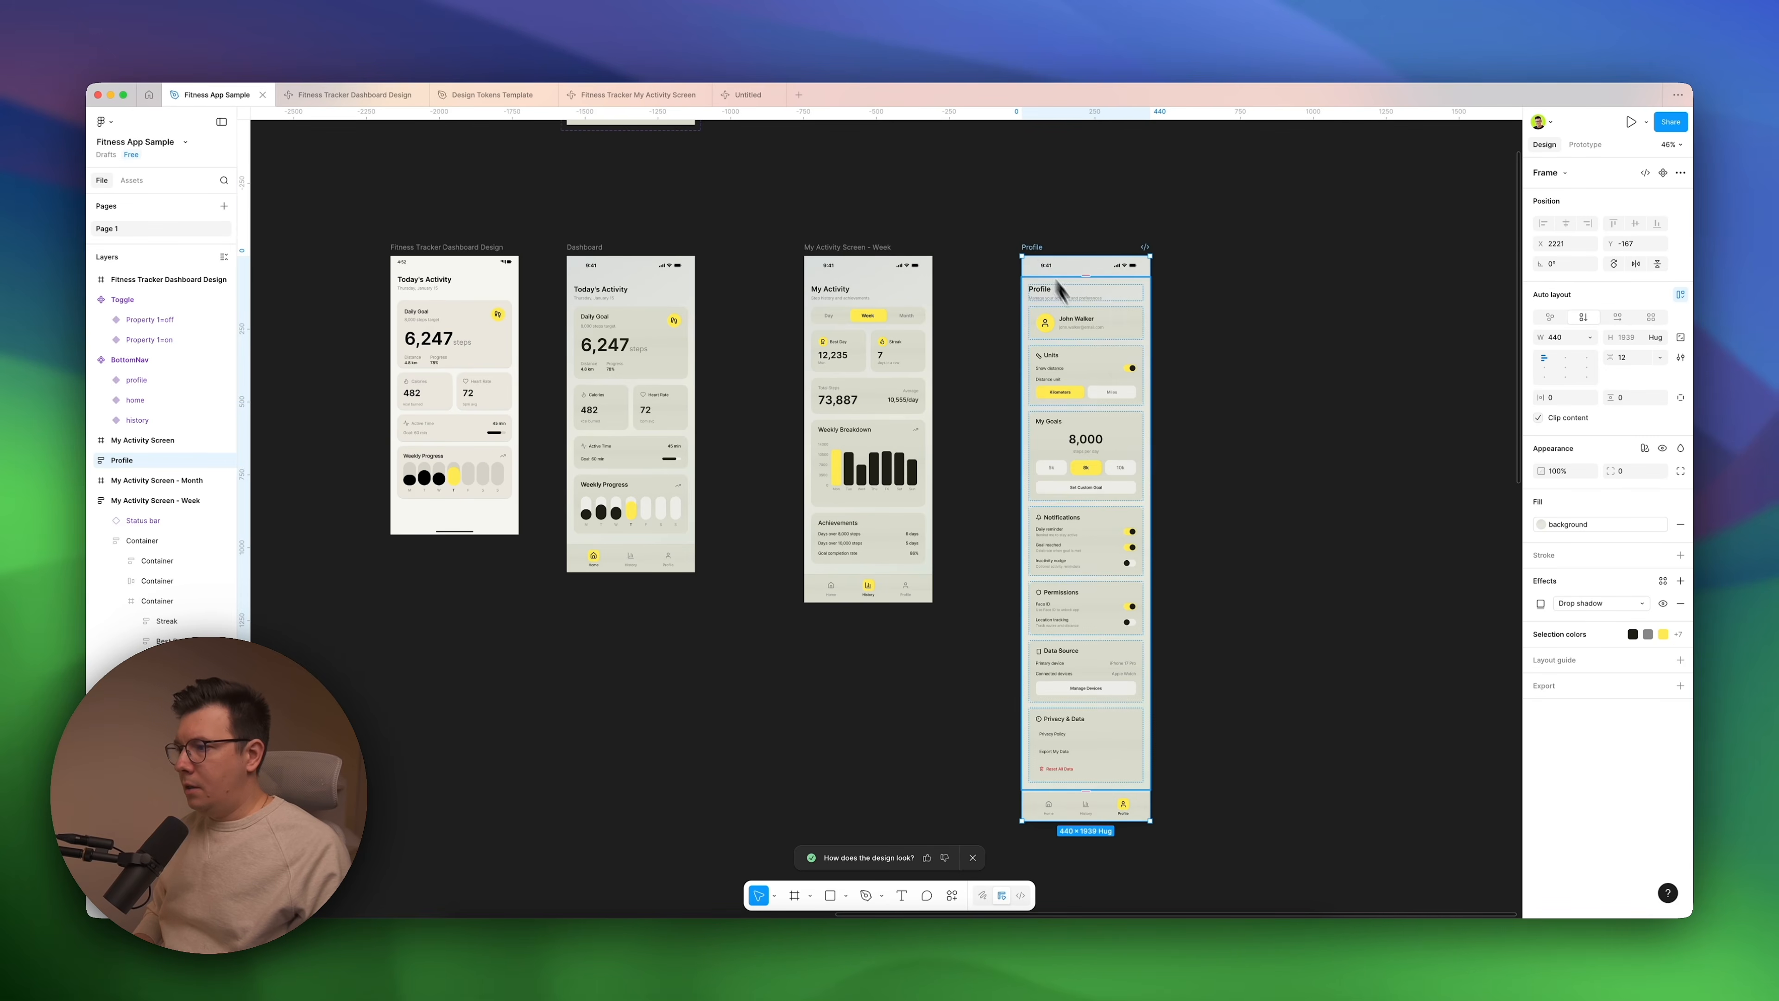
Inspect the Units, My Goals and Notifications cards in the Profile frame, including the Kilometers and Miles options.
{"action": "scroll", "coordinate": [1113, 389], "scroll_direction": "up", "scroll_amount": 5}
{"action": "scroll", "coordinate": [901, 434], "scroll_direction": "down", "scroll_amount": 2}
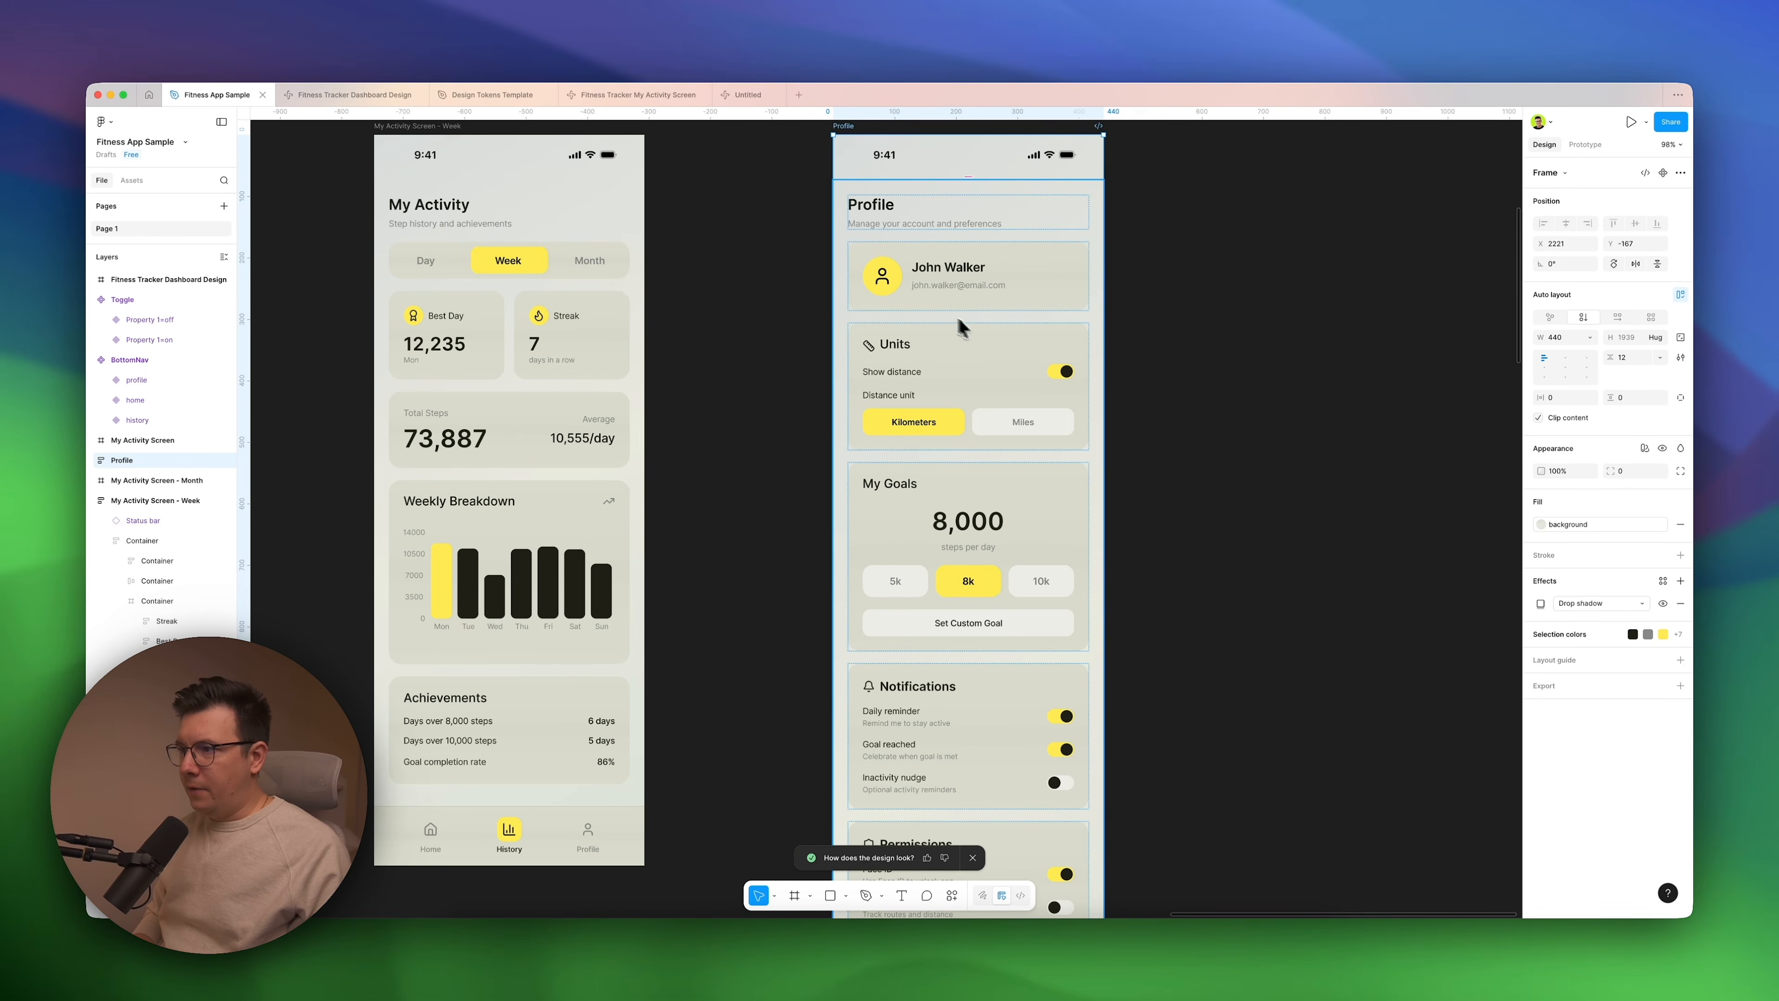
{"action": "scroll", "coordinate": [903, 435], "scroll_direction": "down", "scroll_amount": 4}
{"action": "scroll", "coordinate": [965, 436], "scroll_direction": "down", "scroll_amount": 1}
{"action": "double_click", "coordinate": [937, 386]}
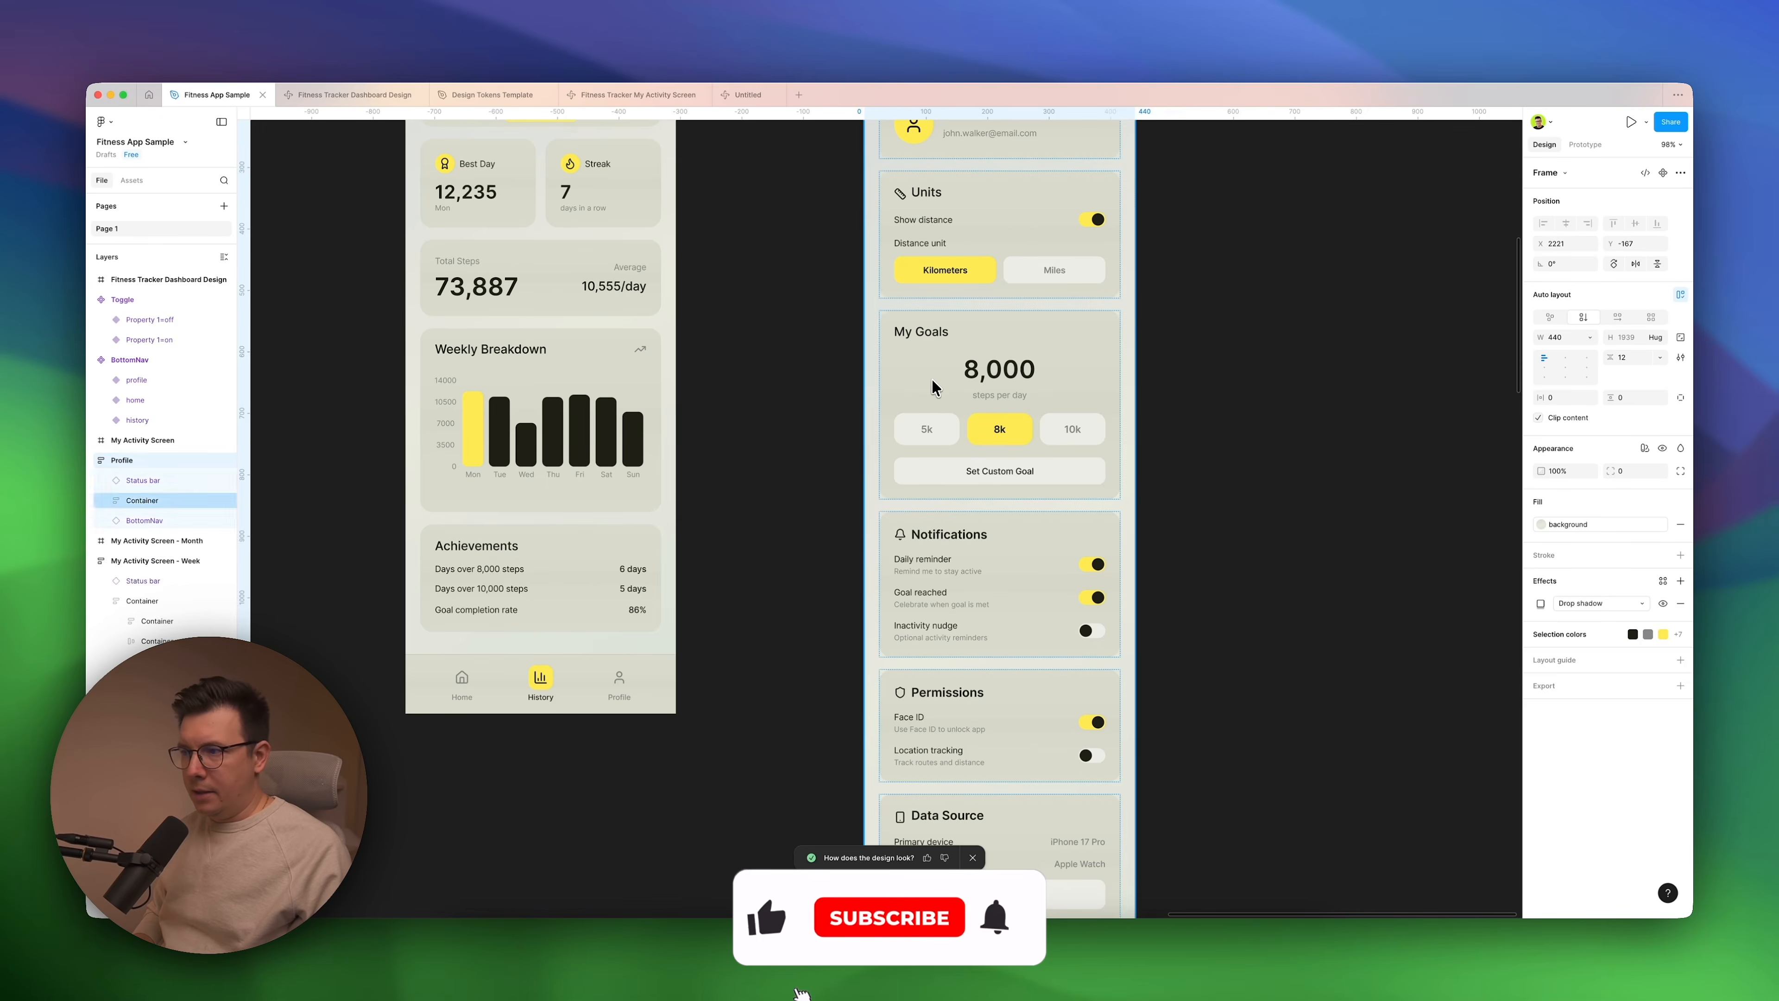
{"action": "double_click", "coordinate": [921, 373]}
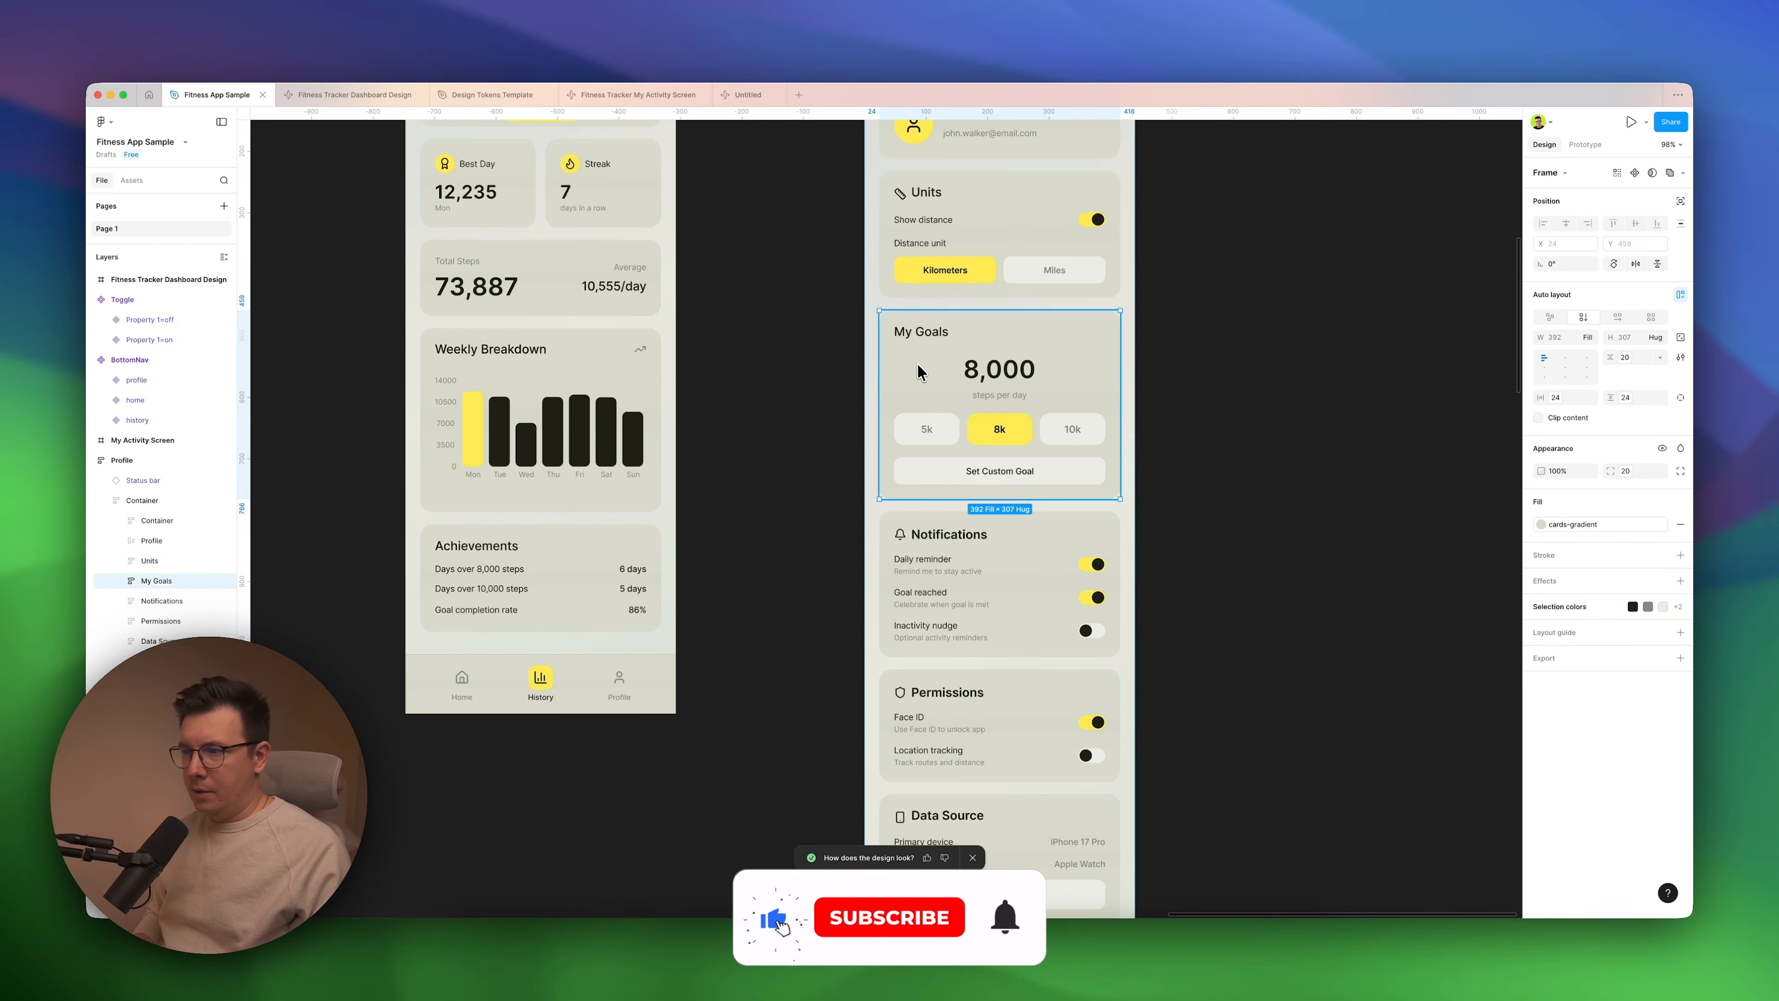
{"action": "left_click", "coordinate": [974, 305]}
{"action": "double_click", "coordinate": [943, 279]}
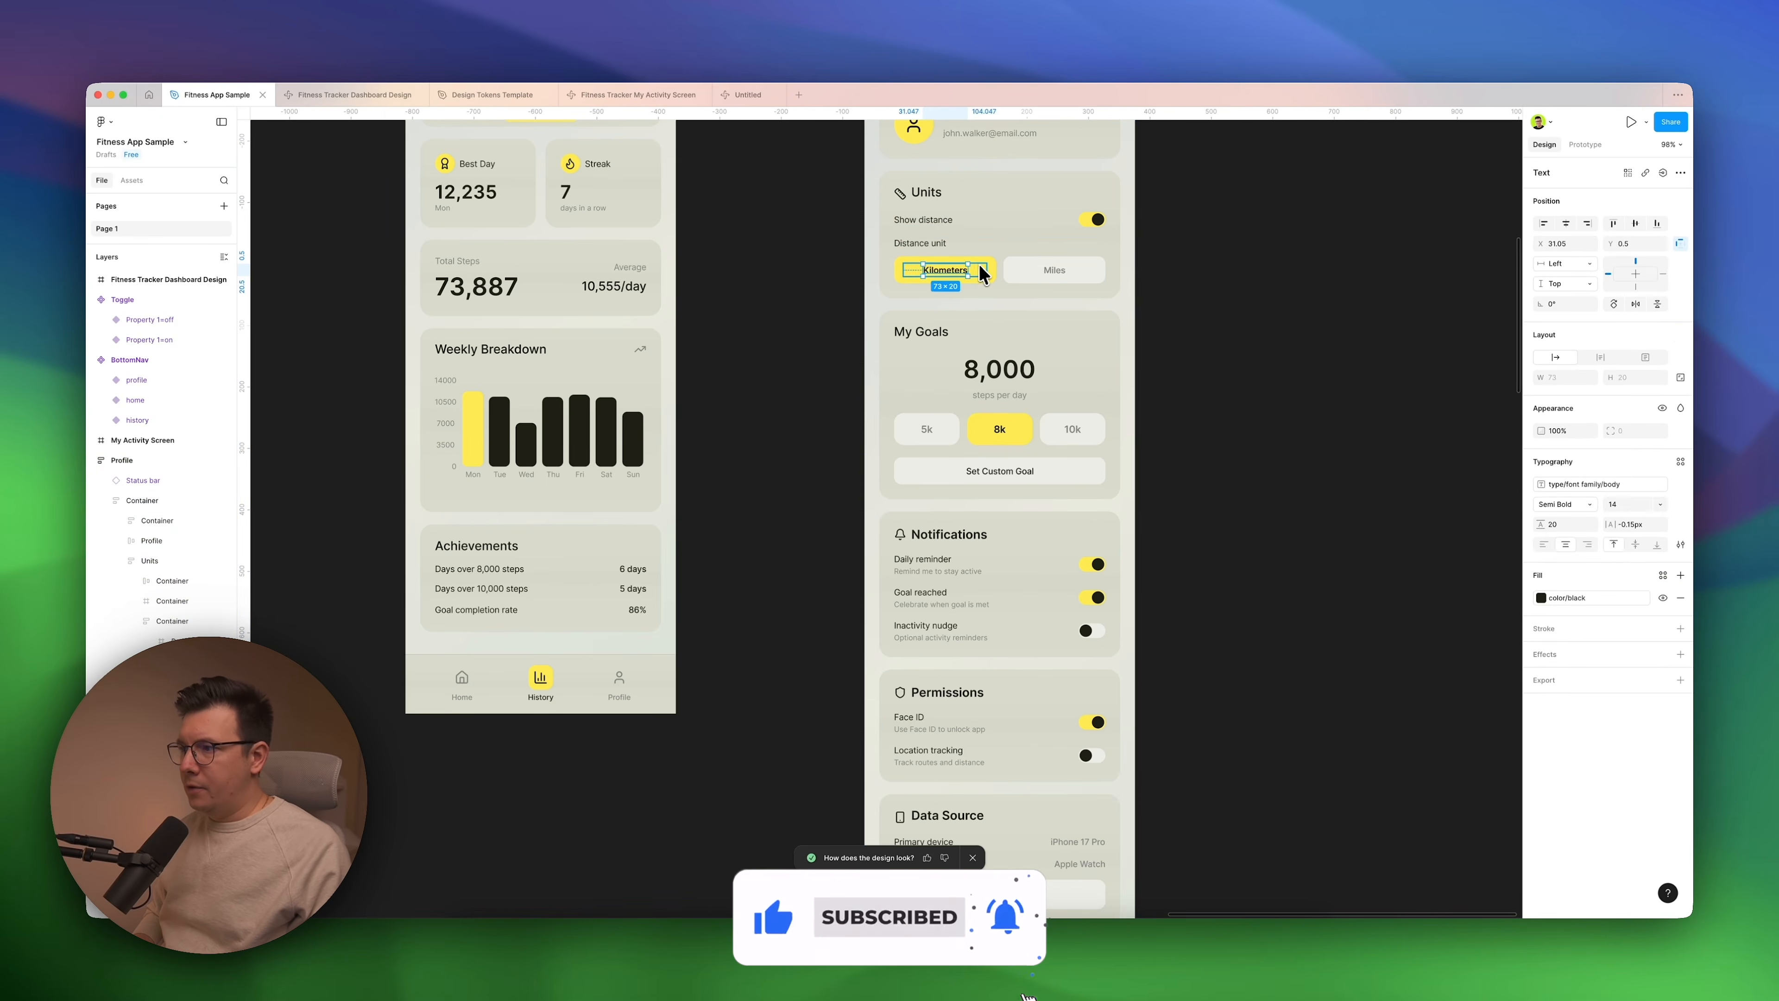
{"action": "left_click", "coordinate": [1036, 271]}
{"action": "left_click", "coordinate": [1251, 329]}
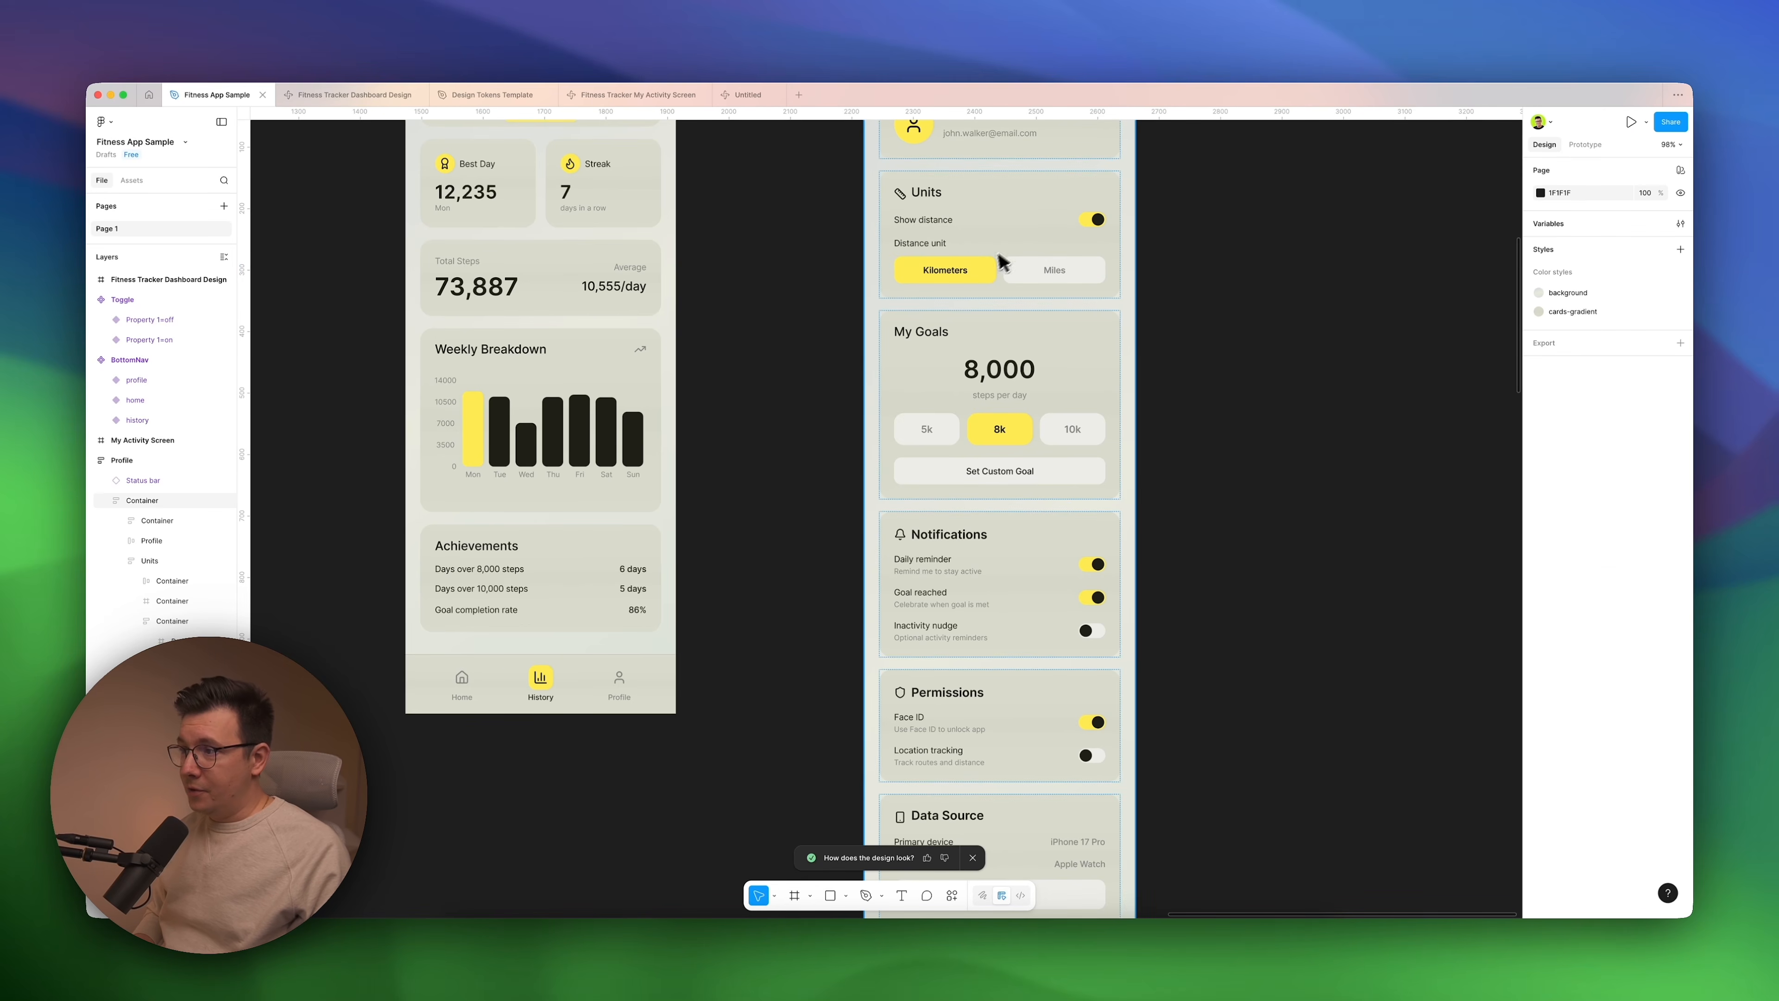
{"action": "left_click", "coordinate": [984, 265]}
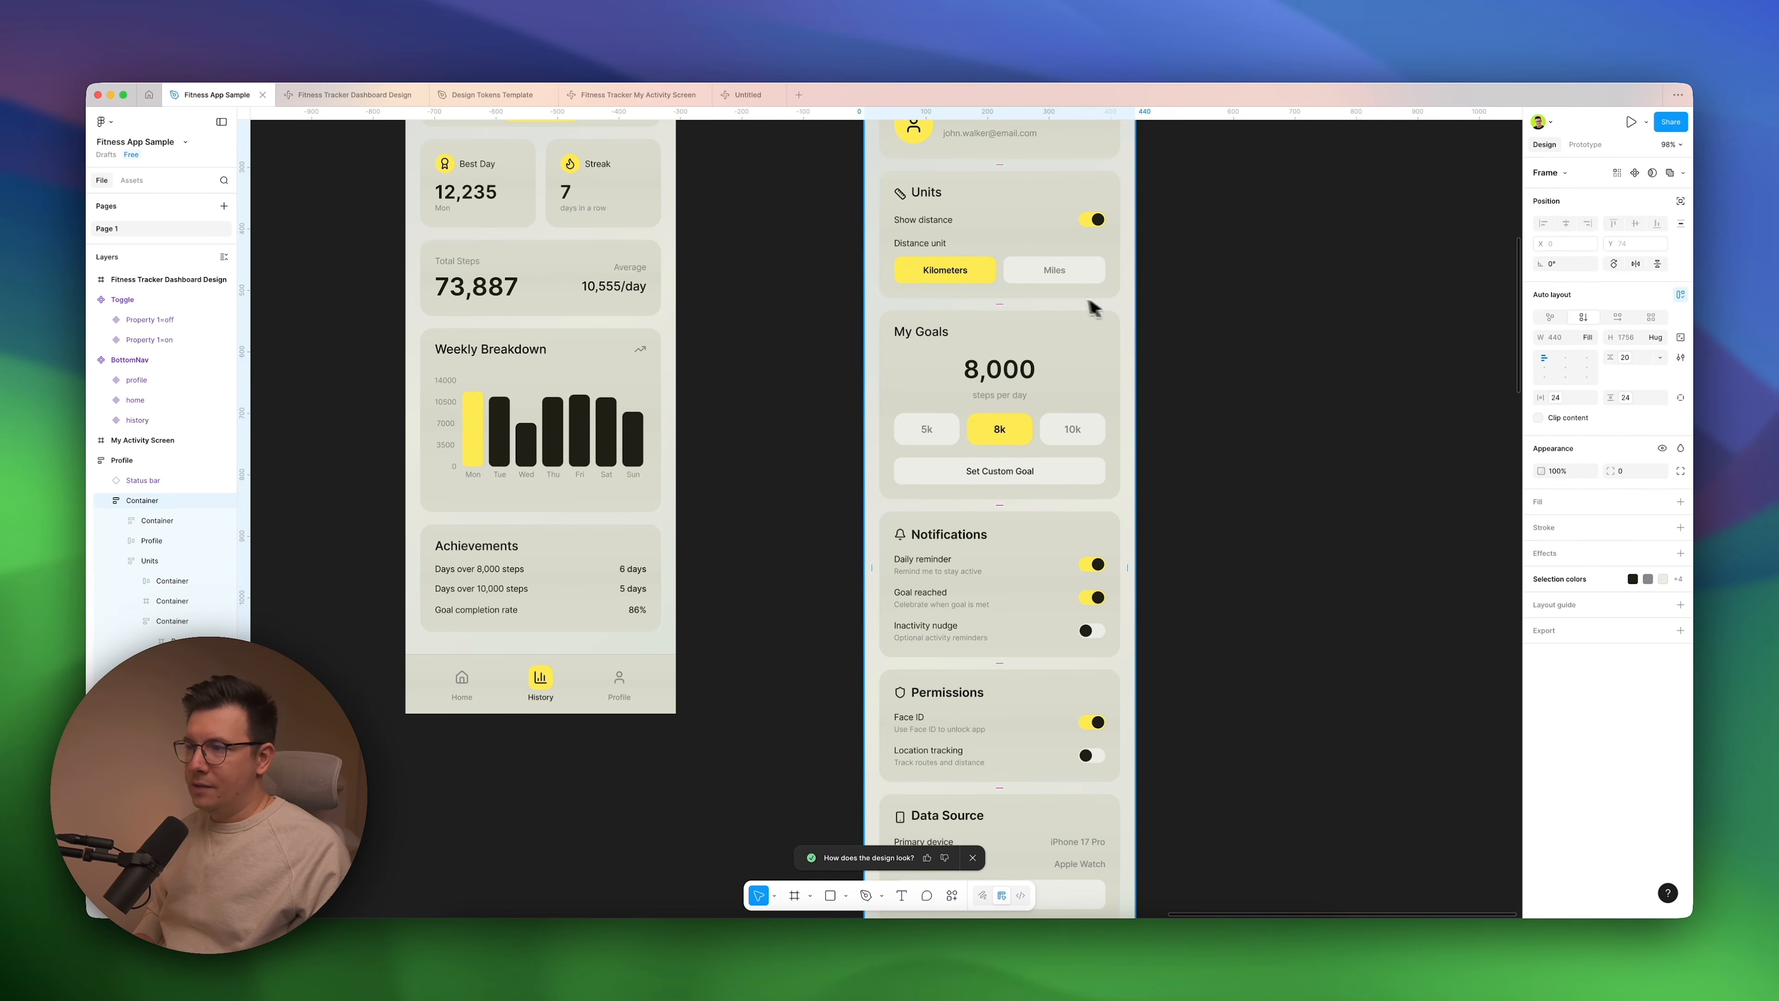
{"action": "left_click", "coordinate": [882, 324]}
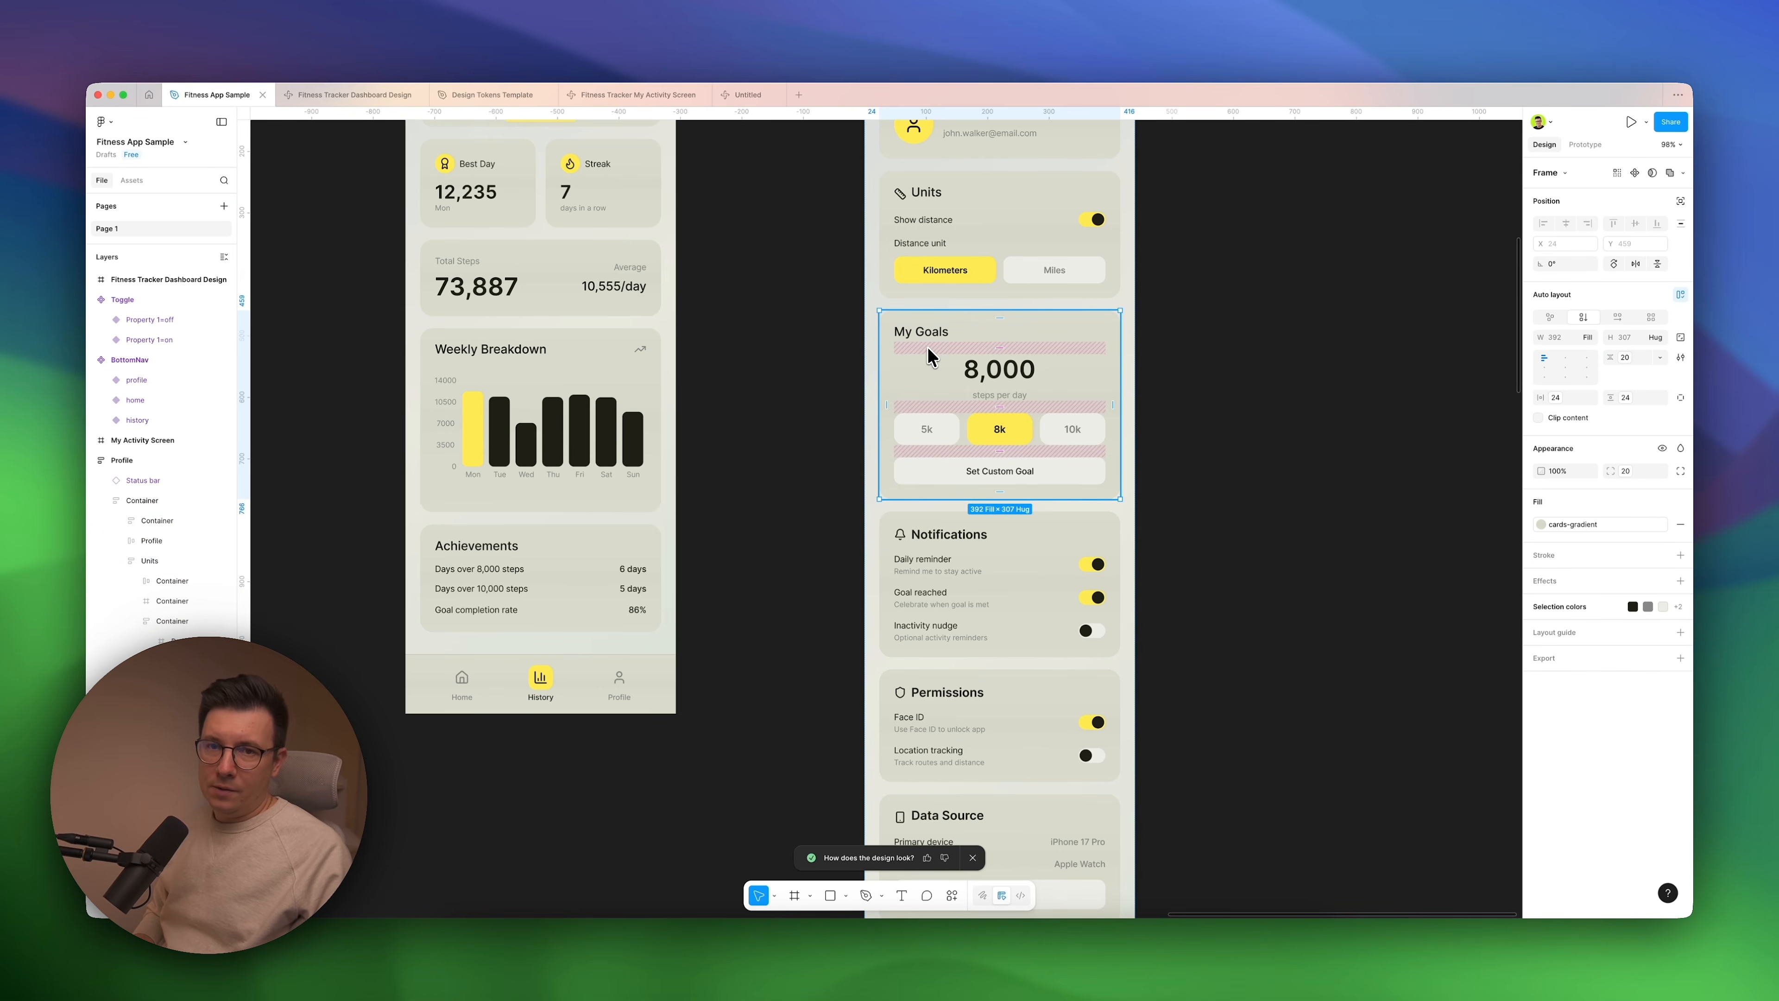
{"action": "left_click", "coordinate": [1108, 564]}
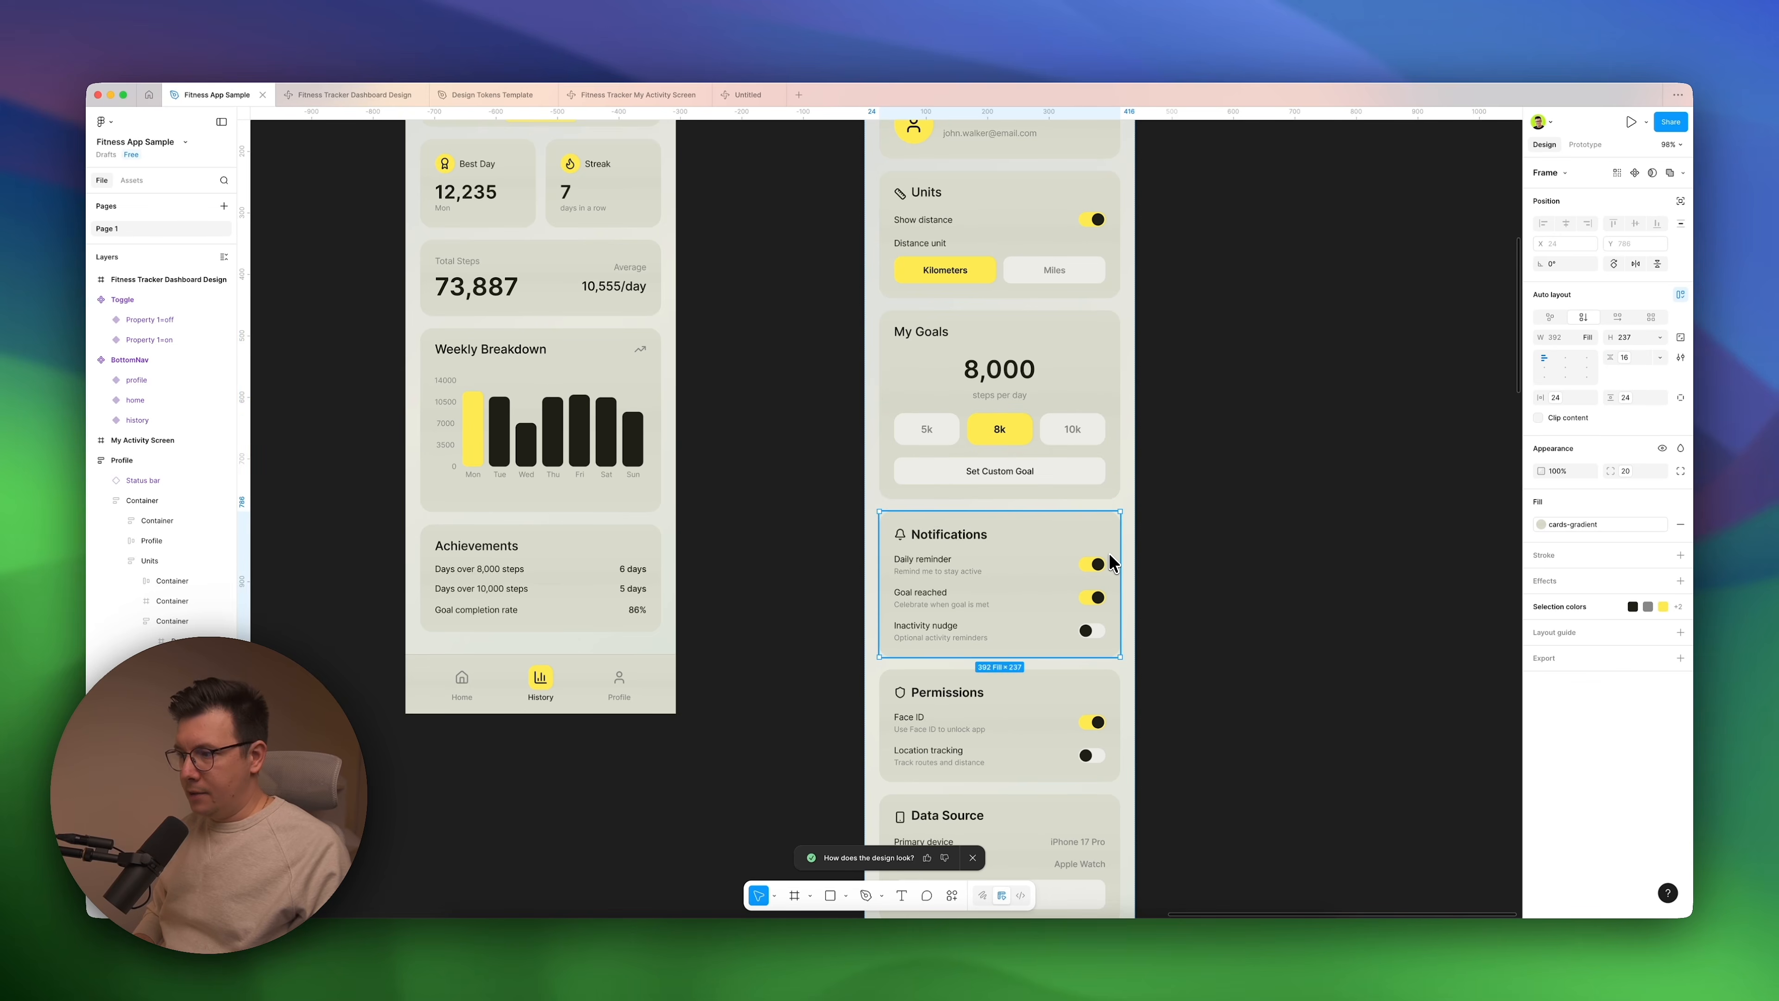
Examine the BottomNav and Toggle component variants above the screens, and return to an overview of all screens.
{"action": "scroll", "coordinate": [1113, 562], "scroll_direction": "down", "scroll_amount": 3}
{"action": "scroll", "coordinate": [1108, 564], "scroll_direction": "down", "scroll_amount": 5}
{"action": "scroll", "coordinate": [1021, 473], "scroll_direction": "up", "scroll_amount": 6}
{"action": "scroll", "coordinate": [1022, 473], "scroll_direction": "left", "scroll_amount": 3}
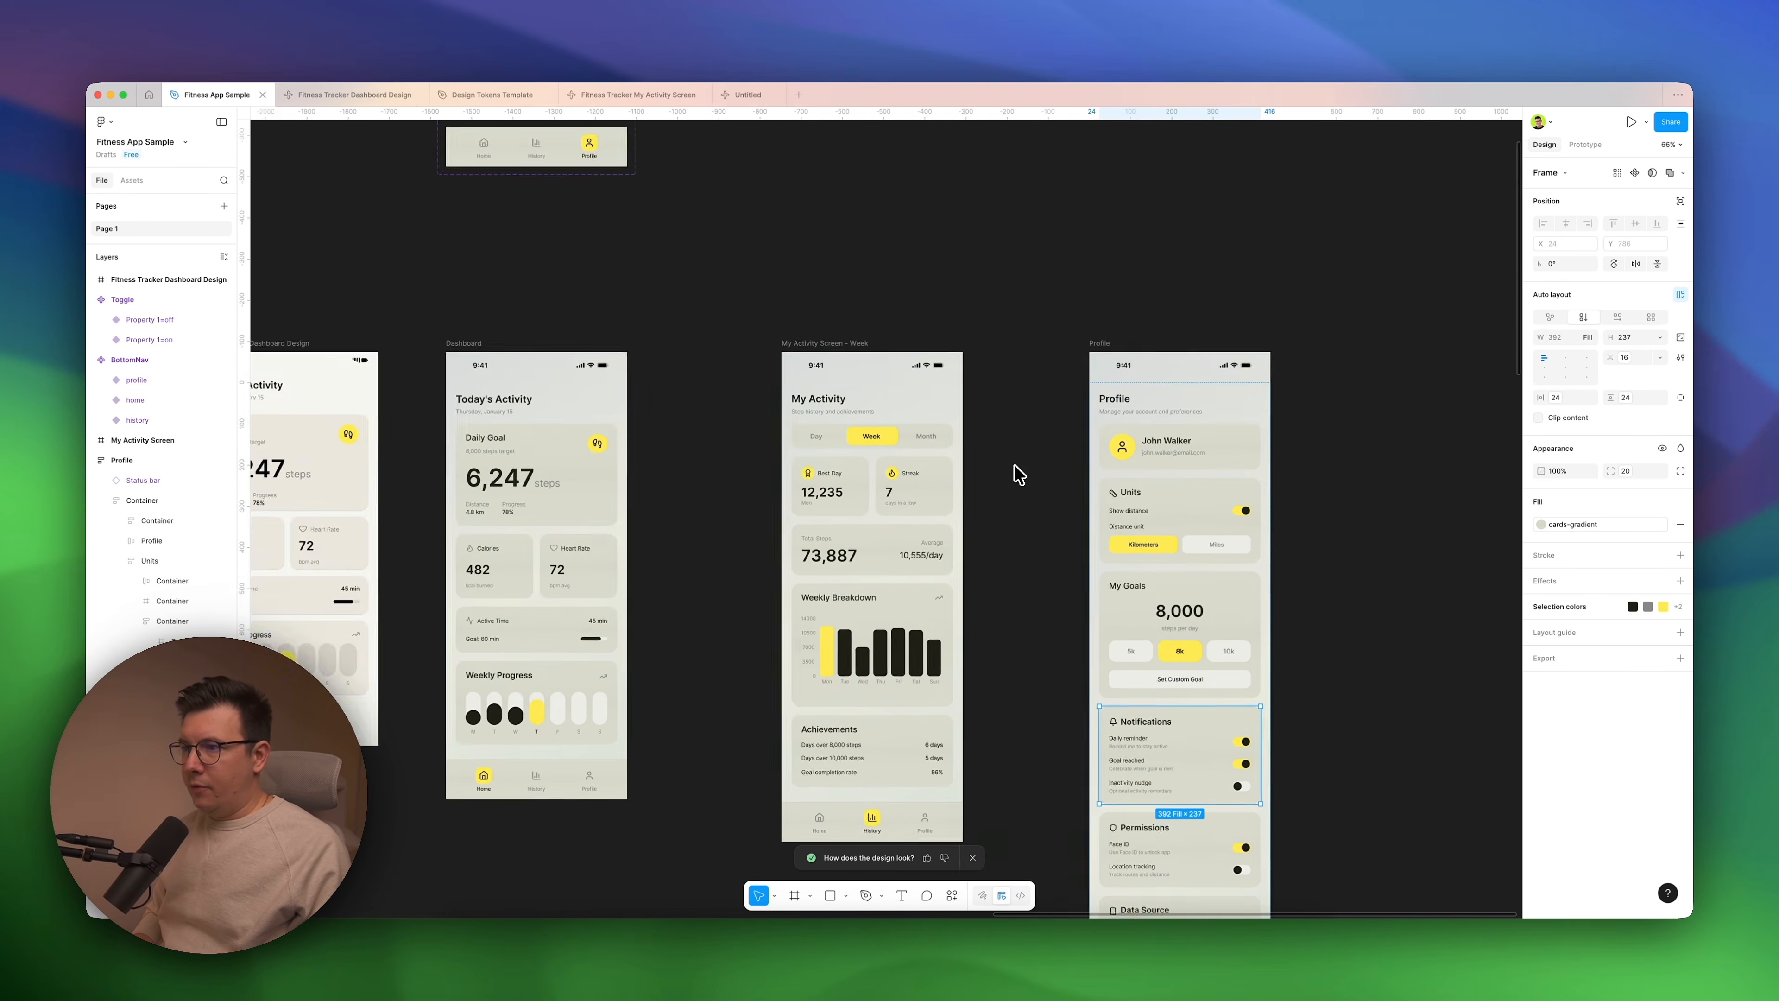
{"action": "scroll", "coordinate": [1015, 469], "scroll_direction": "up", "scroll_amount": 3}
{"action": "scroll", "coordinate": [905, 374], "scroll_direction": "up", "scroll_amount": 6}
{"action": "scroll", "coordinate": [905, 373], "scroll_direction": "right", "scroll_amount": 3}
{"action": "scroll", "coordinate": [905, 374], "scroll_direction": "up", "scroll_amount": 2}
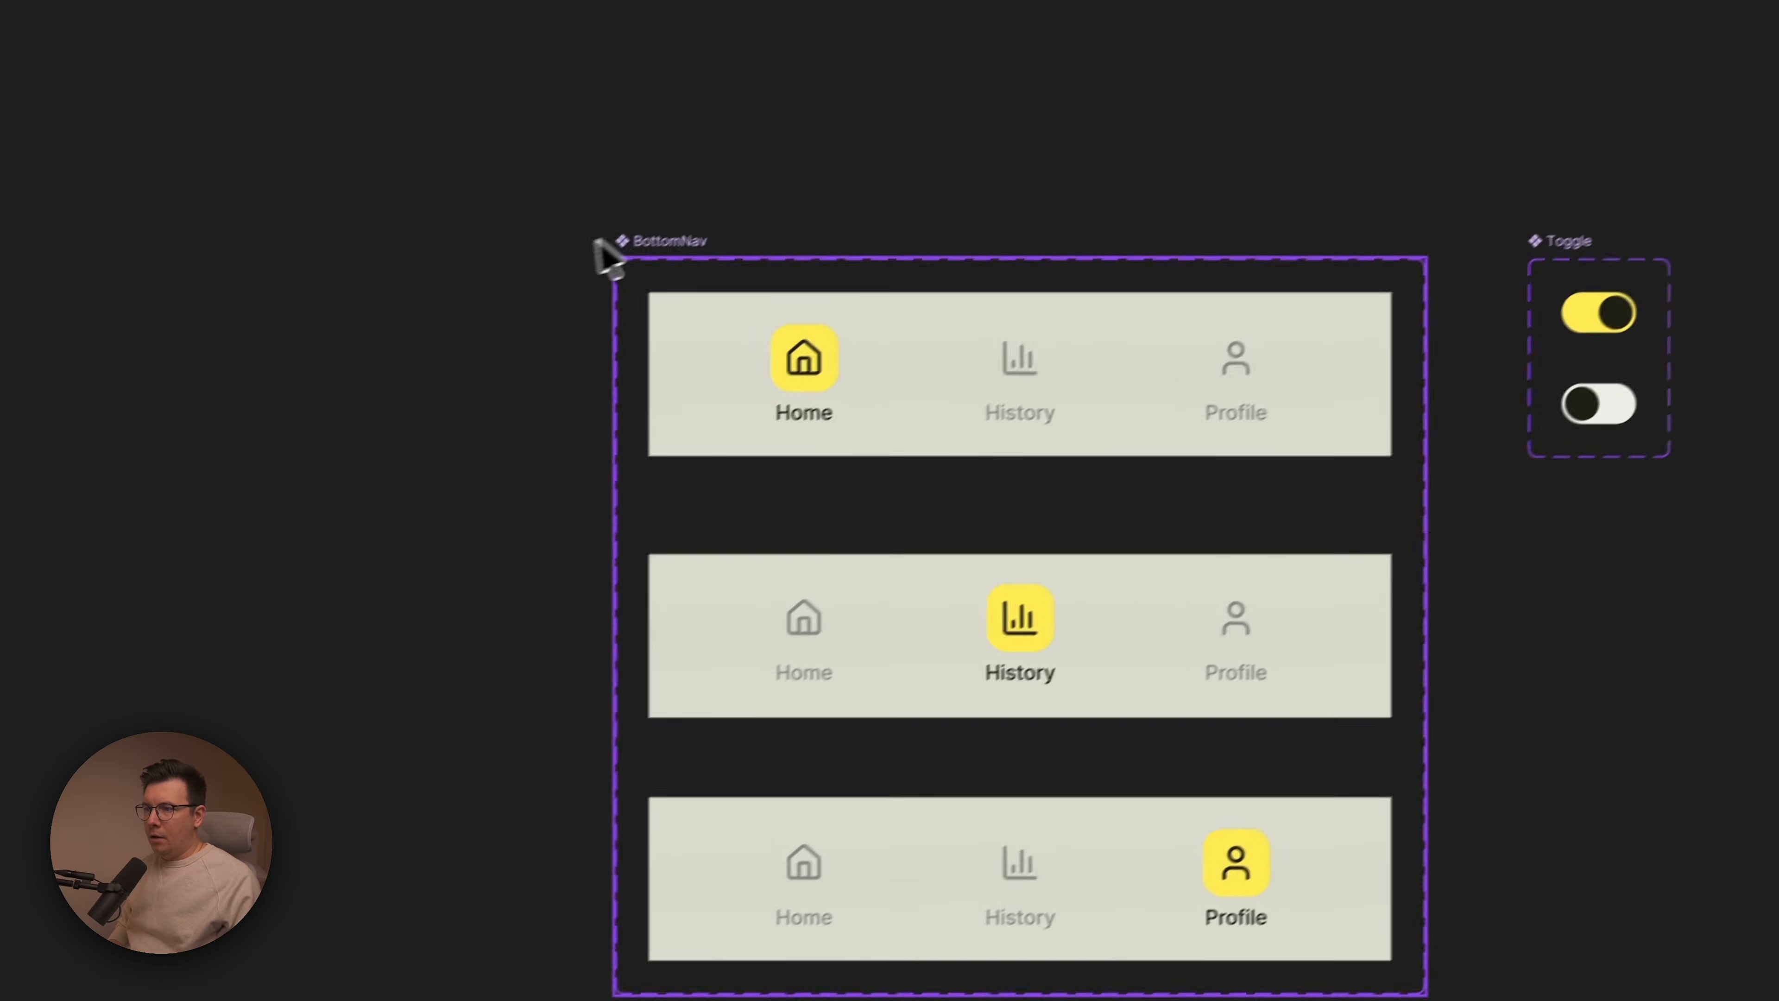
{"action": "left_click", "coordinate": [662, 241]}
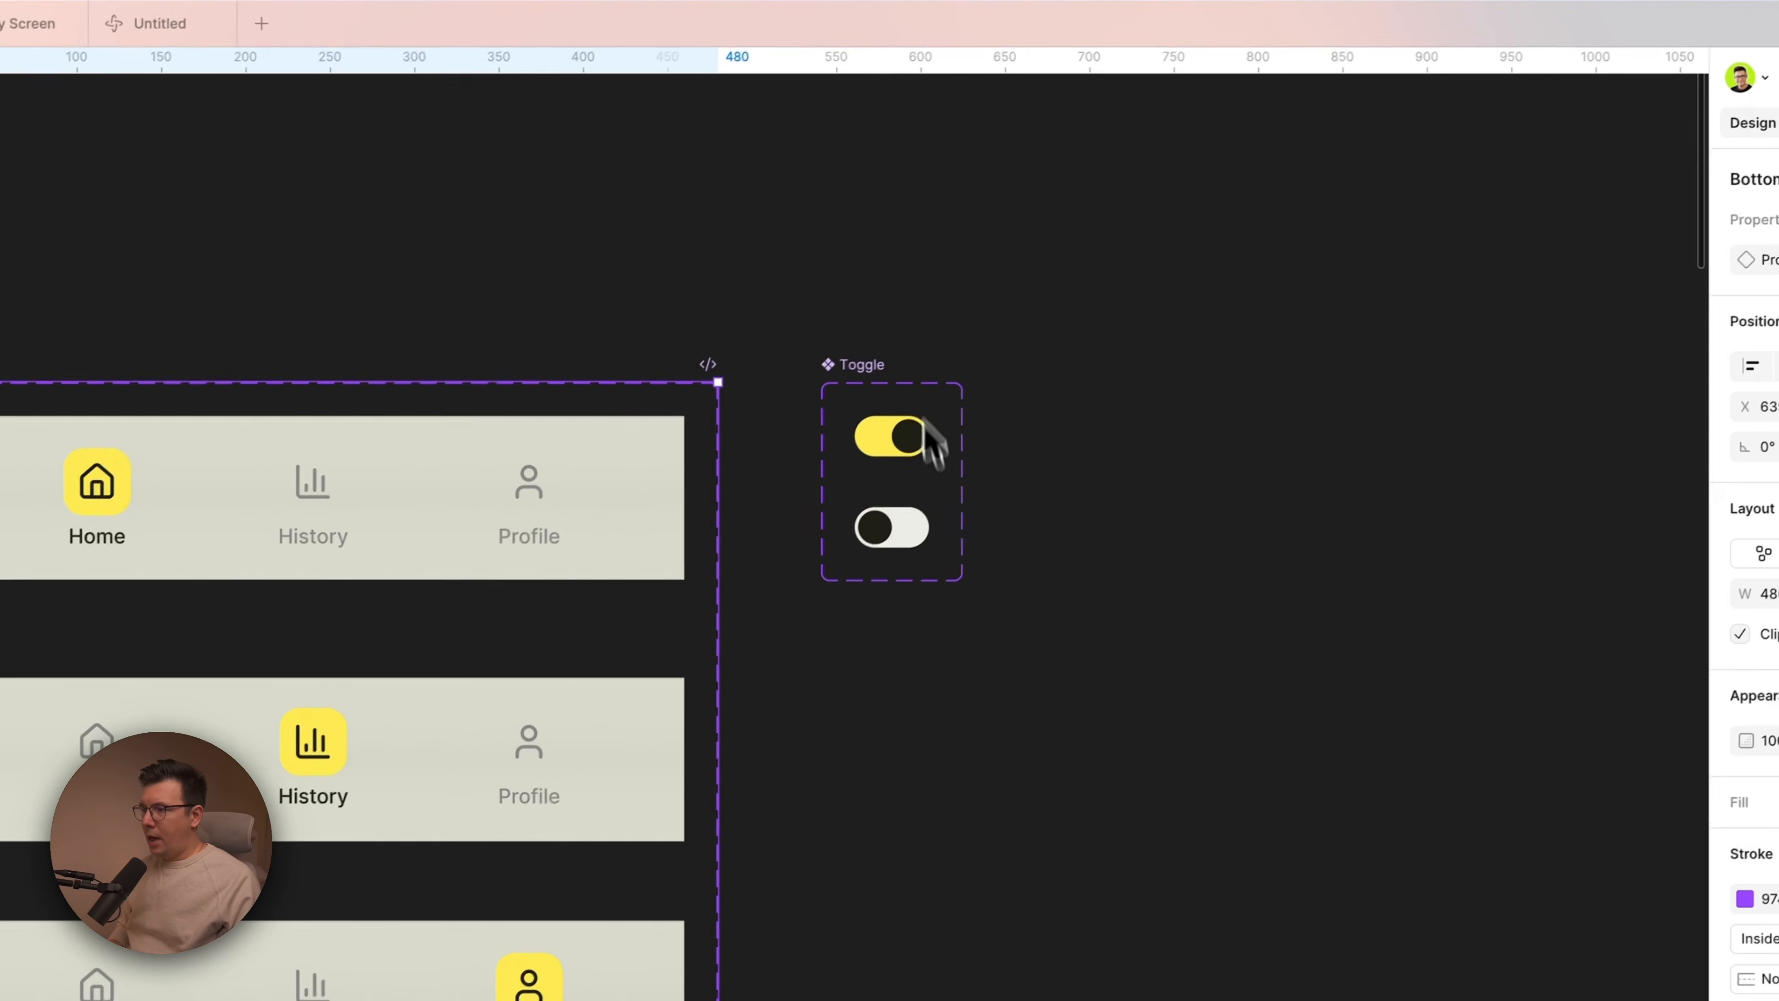
{"action": "scroll", "coordinate": [1022, 749], "scroll_direction": "down", "scroll_amount": 5}
{"action": "scroll", "coordinate": [1025, 757], "scroll_direction": "down", "scroll_amount": 5}
{"action": "scroll", "coordinate": [1025, 757], "scroll_direction": "right", "scroll_amount": 3}
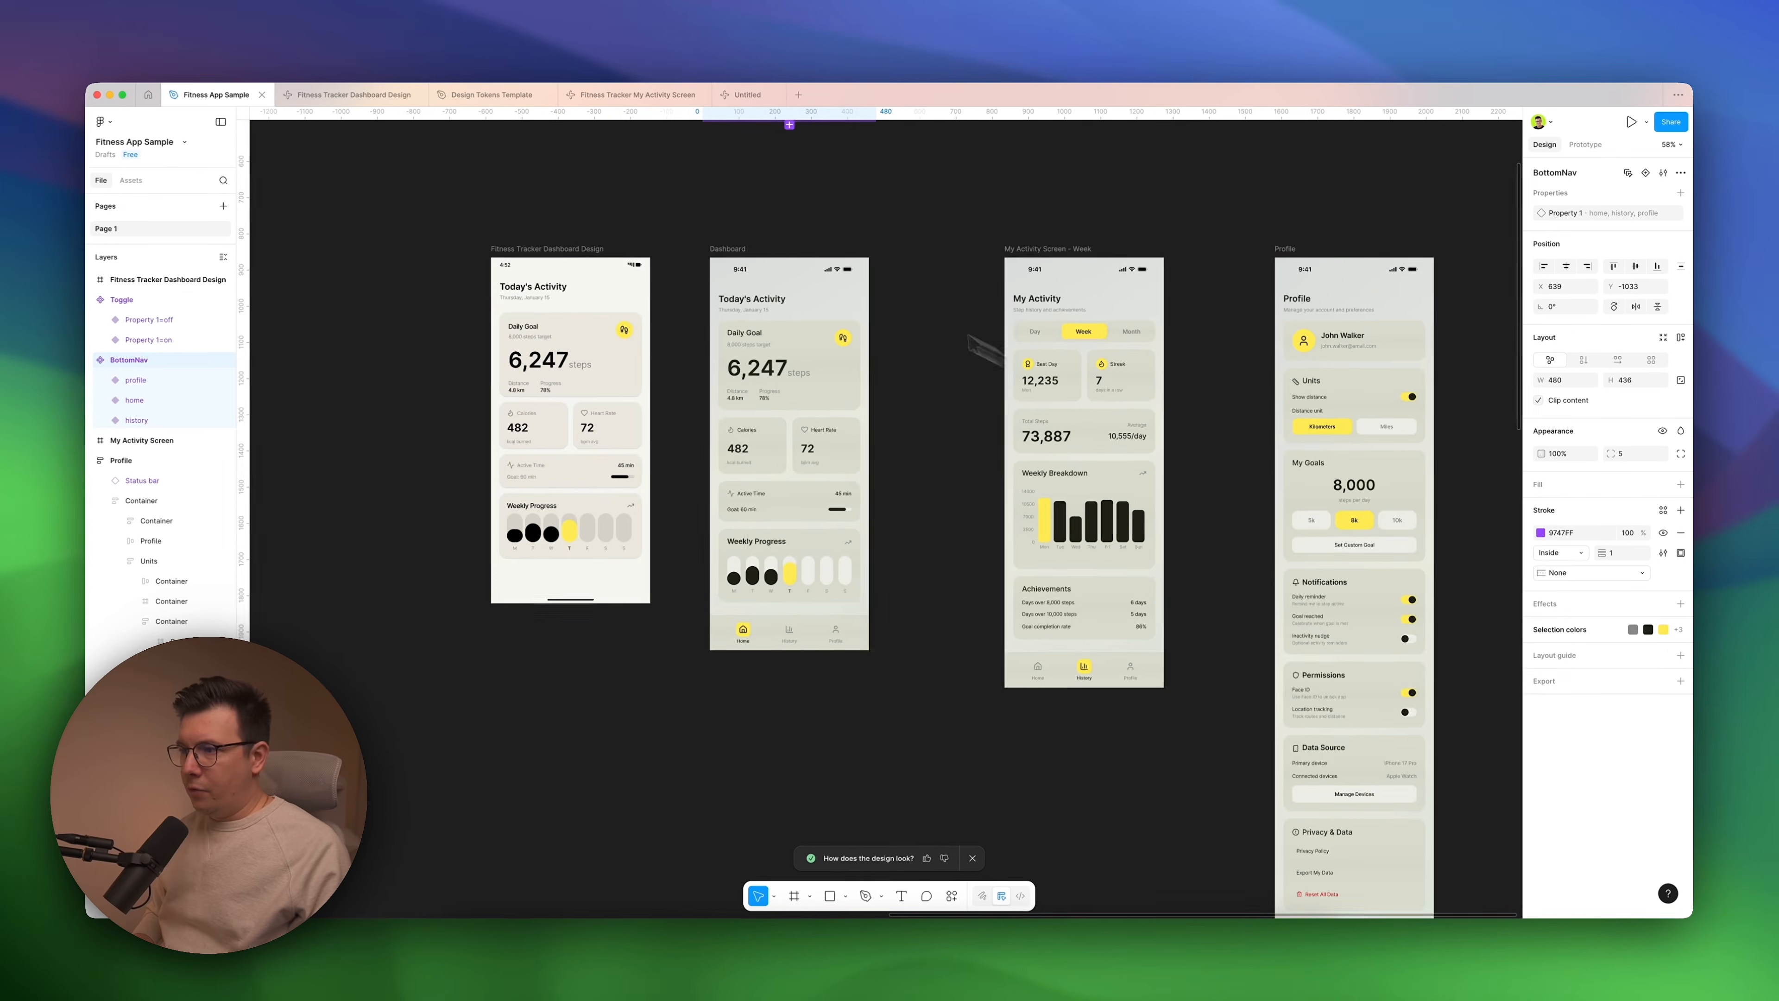
{"action": "scroll", "coordinate": [992, 333], "scroll_direction": "up", "scroll_amount": 3}
{"action": "scroll", "coordinate": [984, 333], "scroll_direction": "down", "scroll_amount": 5}
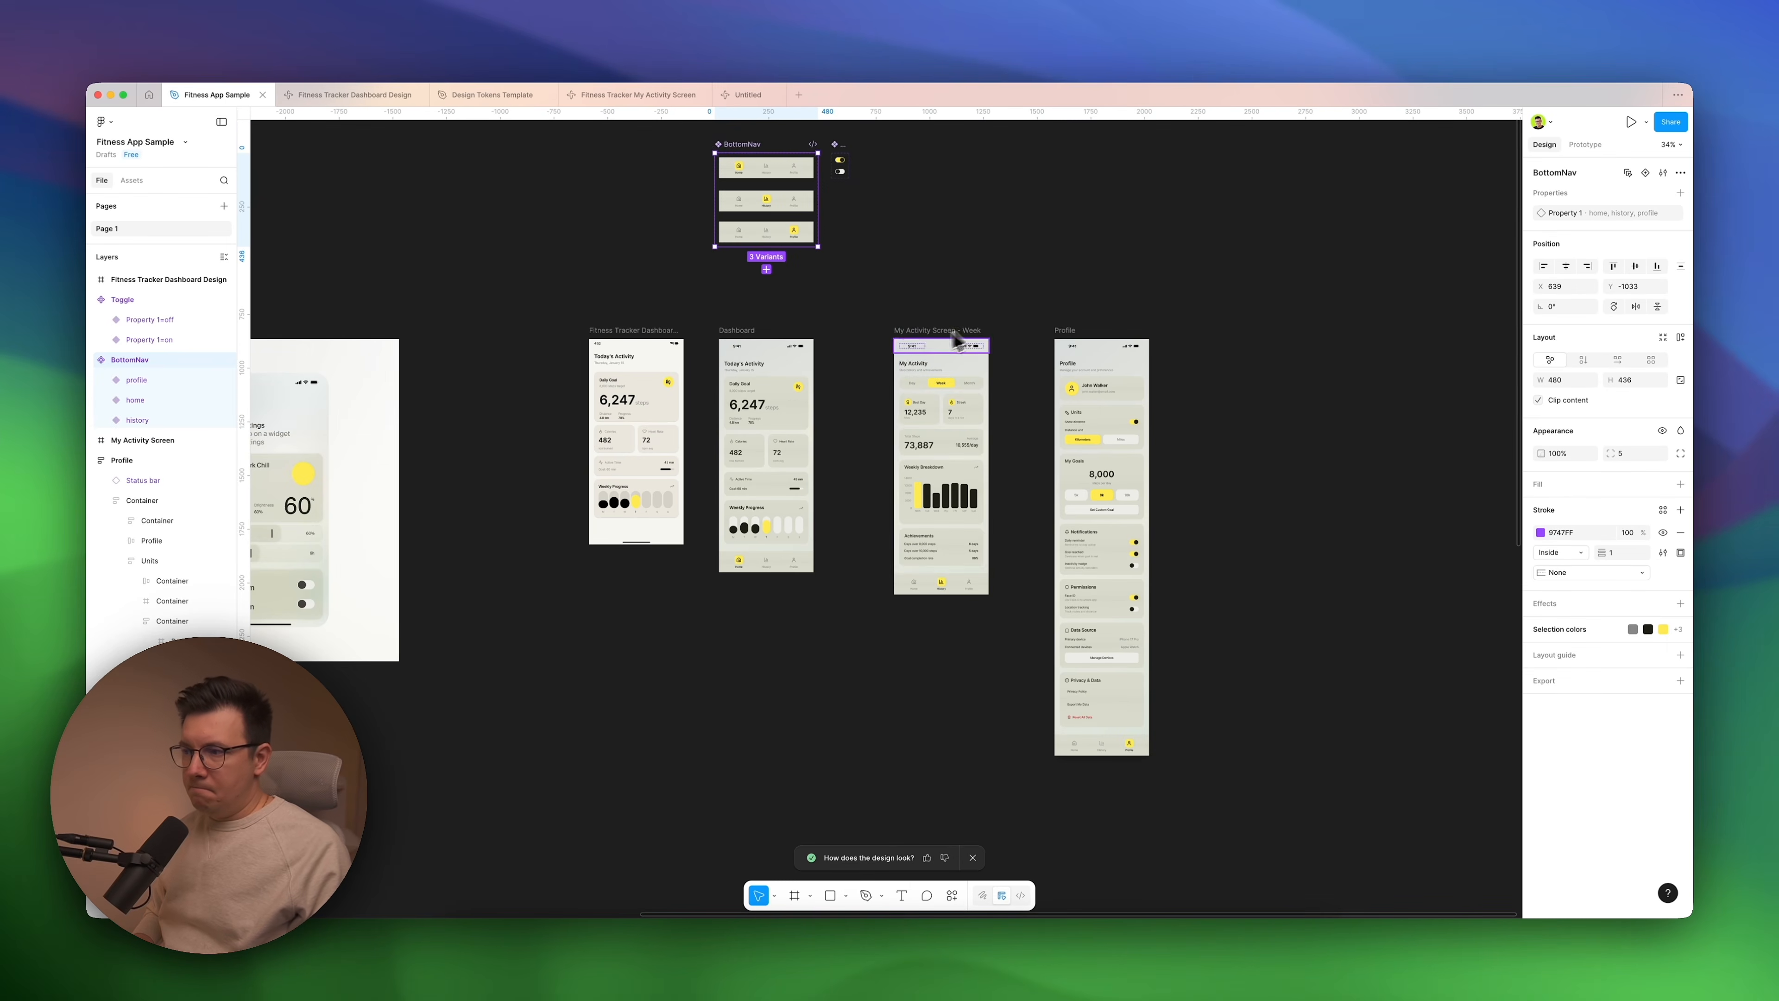